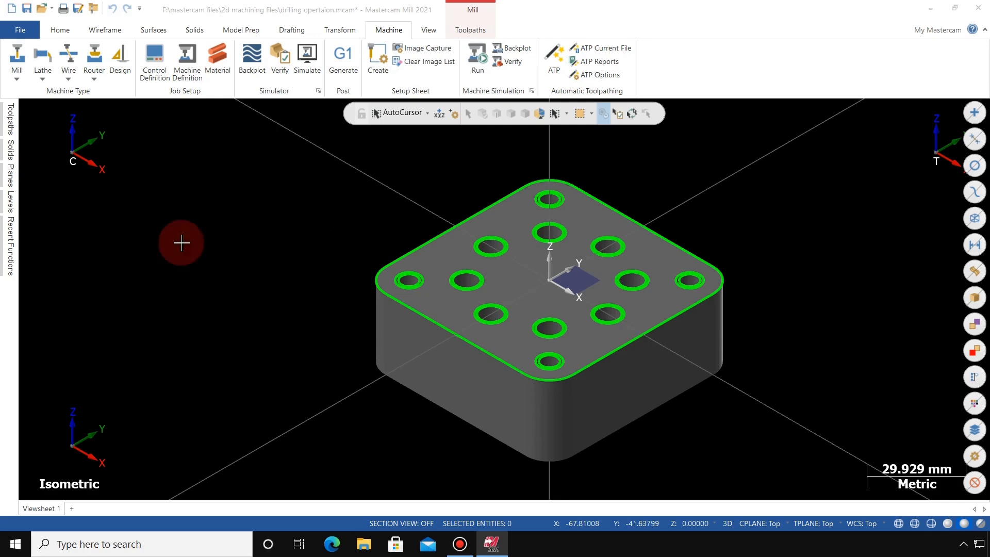
- Rotate the block dynamically to examine its holes and underside, and restore the fitted isometric view
{"action": "right_click", "coordinate": [306, 148]}
{"action": "left_click", "coordinate": [356, 187]}
{"action": "left_click", "coordinate": [277, 193]}
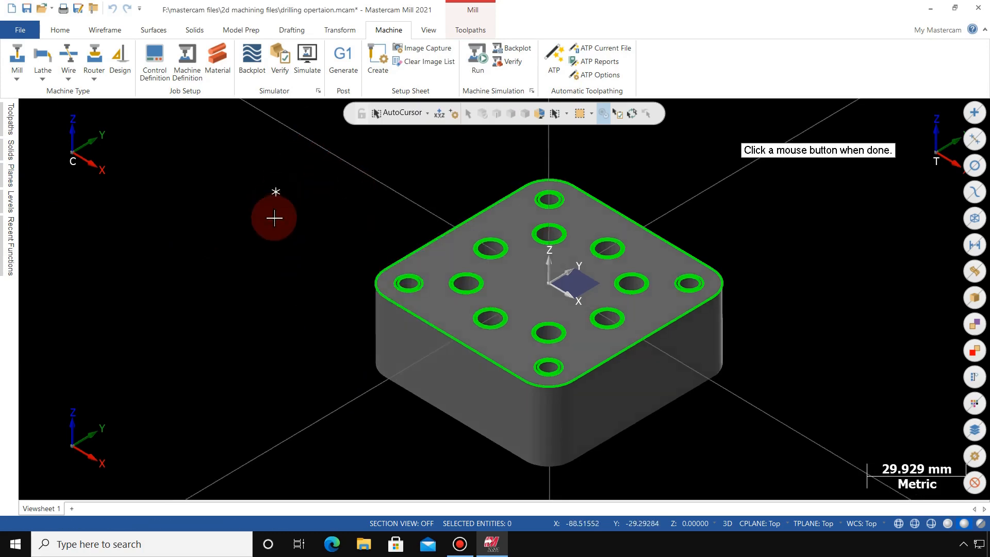
{"action": "right_click", "coordinate": [287, 175]}
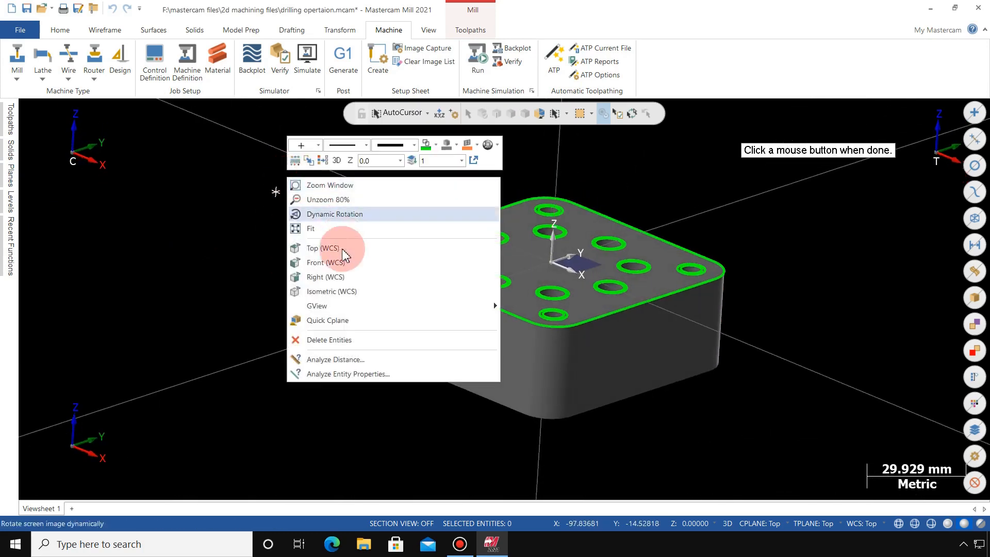
{"action": "left_click", "coordinate": [331, 292]}
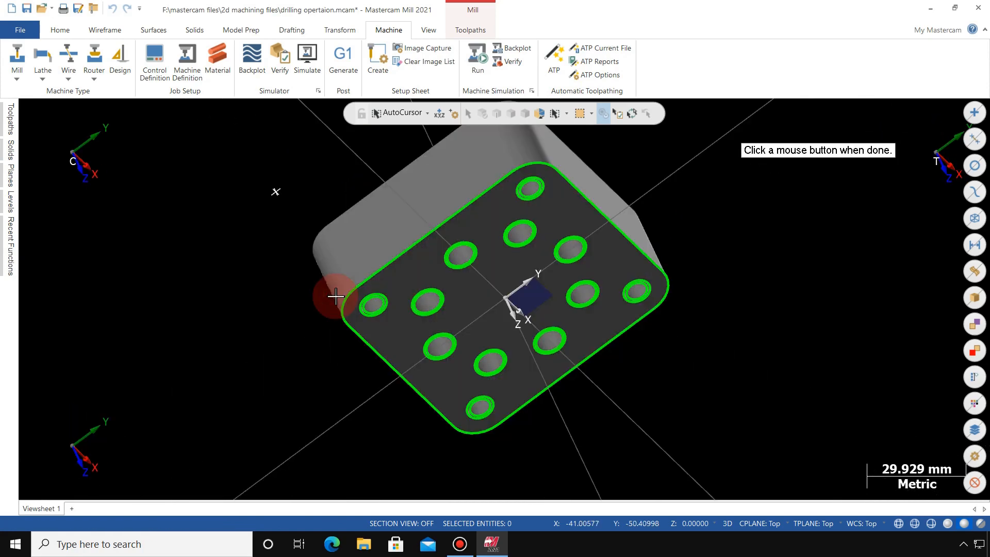
{"action": "right_click", "coordinate": [335, 296]}
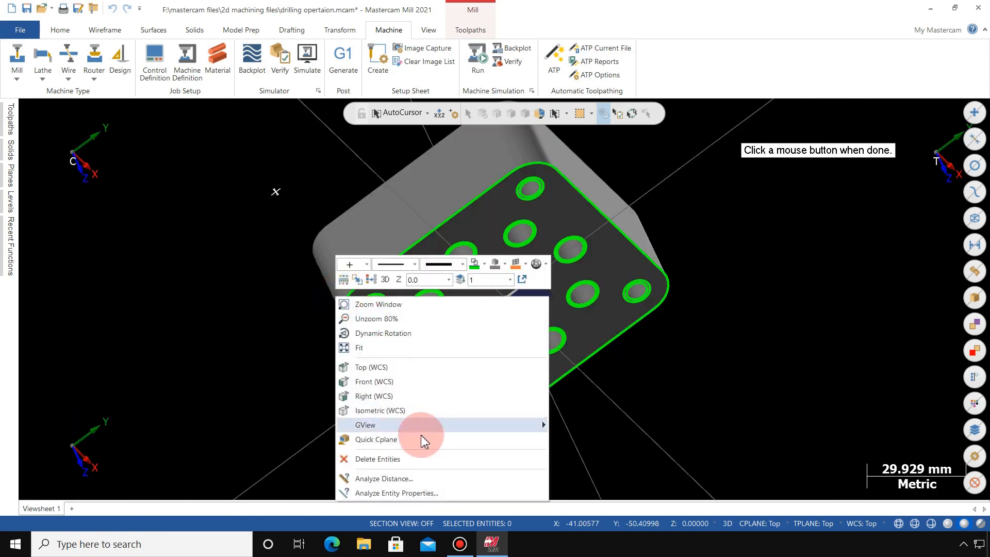
{"action": "left_click", "coordinate": [405, 411]}
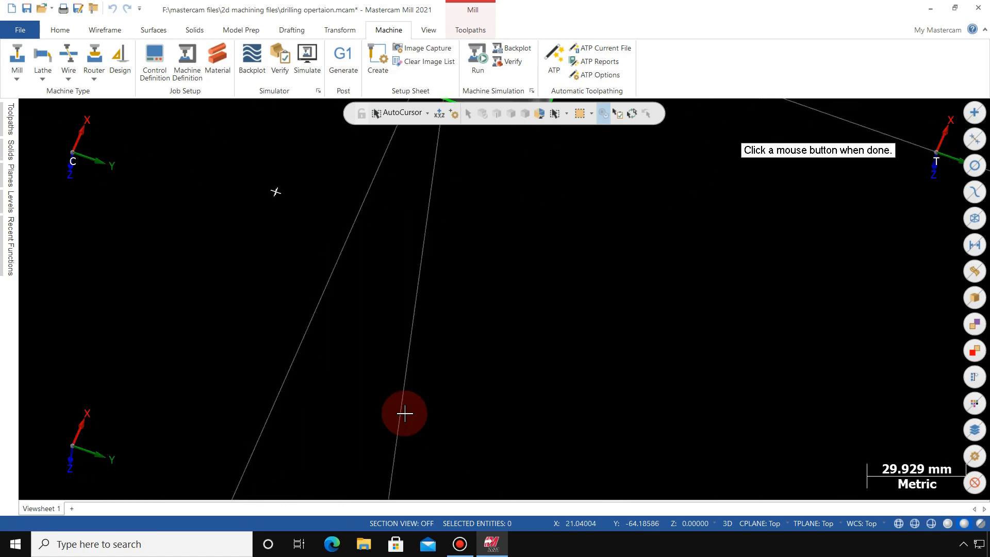
{"action": "left_click", "coordinate": [405, 413]}
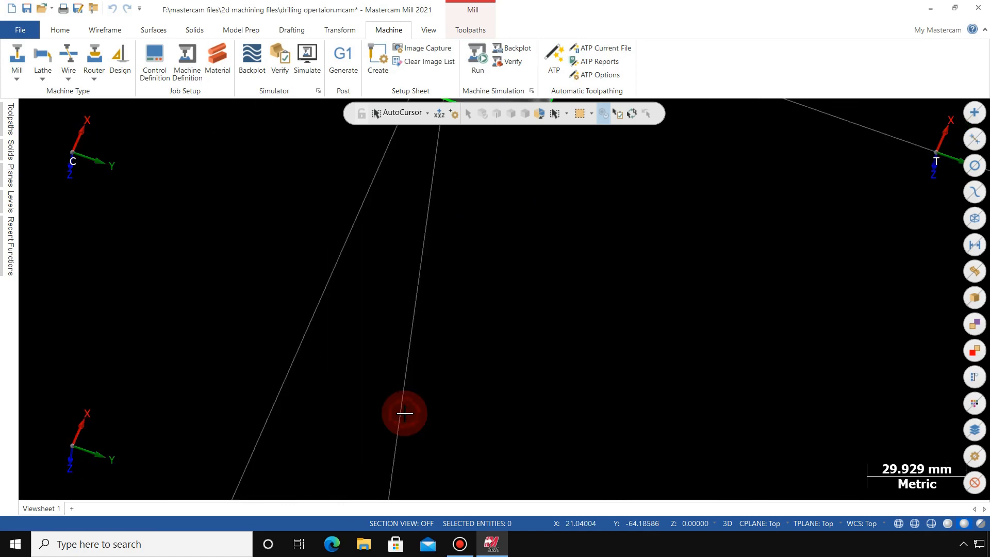
{"action": "right_click", "coordinate": [405, 414]}
{"action": "left_click", "coordinate": [460, 329]}
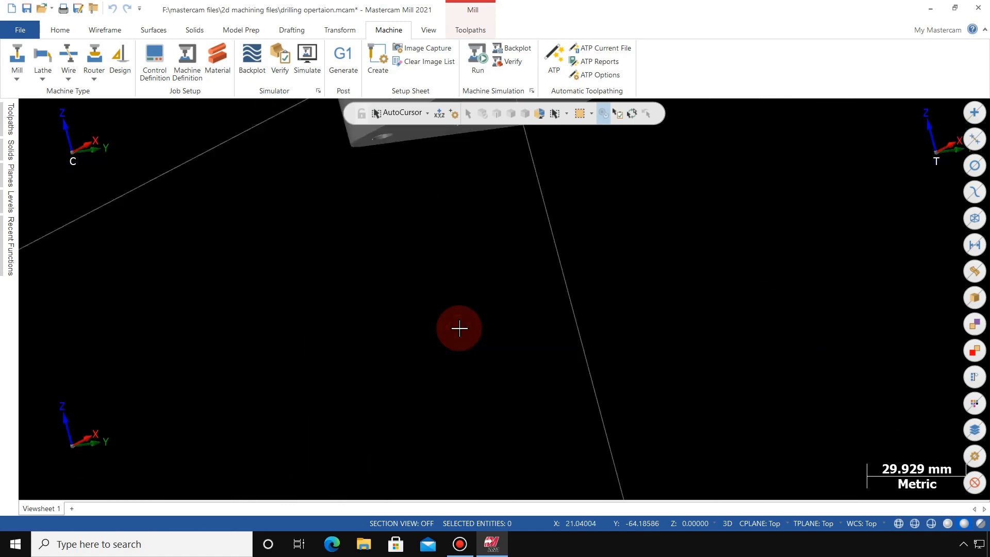
{"action": "right_click", "coordinate": [272, 196]}
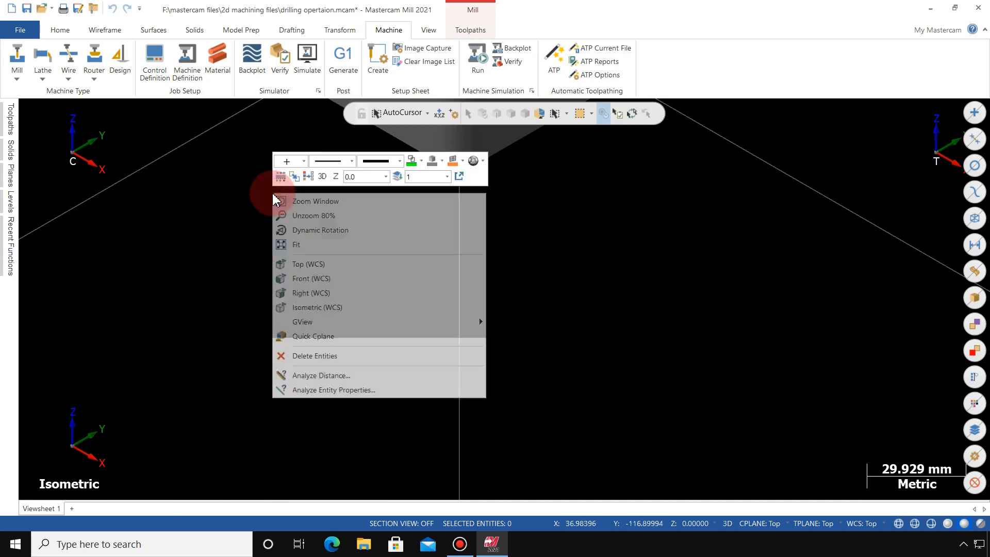
{"action": "left_click", "coordinate": [308, 243]}
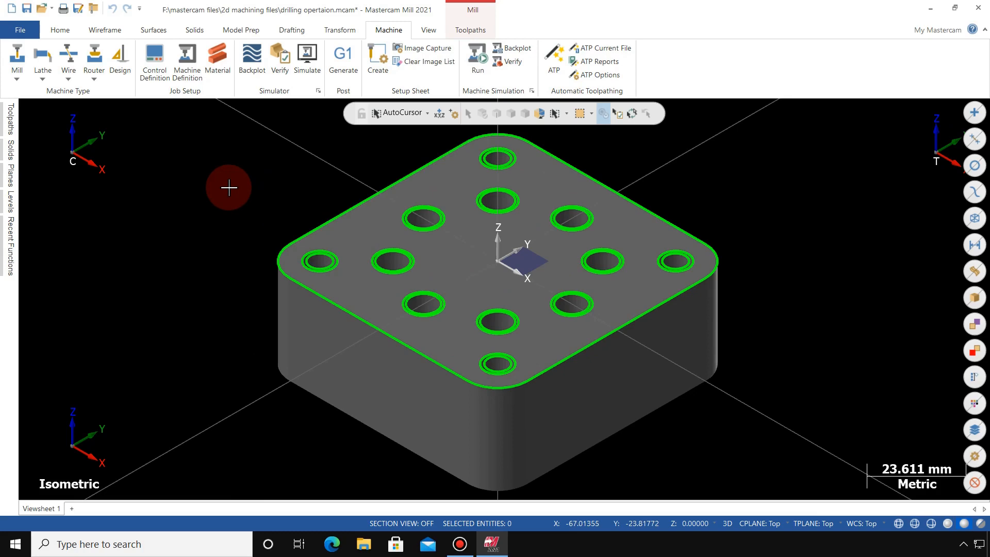
- Rename the machine group as "sample workpiece - 2" in the toolpath tree
{"action": "left_click", "coordinate": [476, 34]}
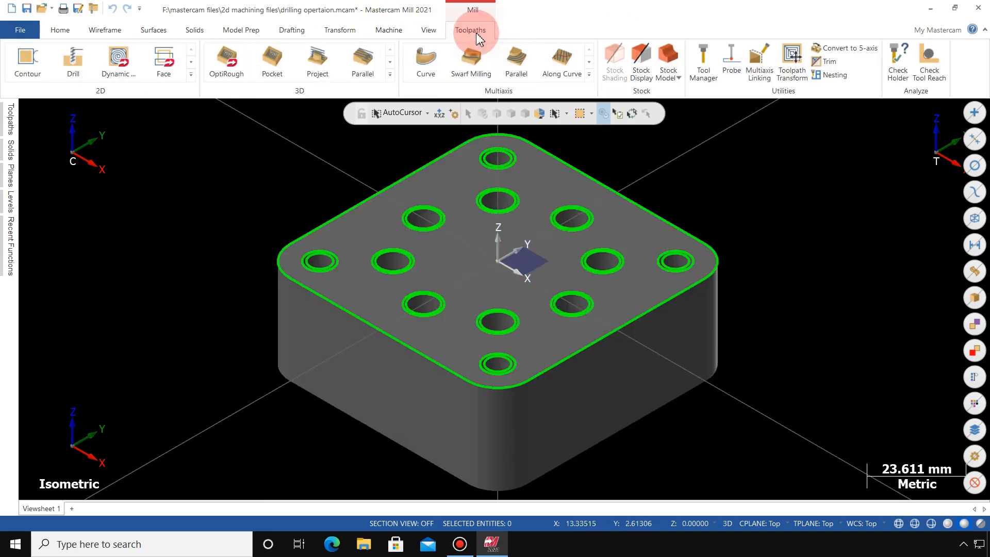
{"action": "left_click", "coordinate": [9, 123]}
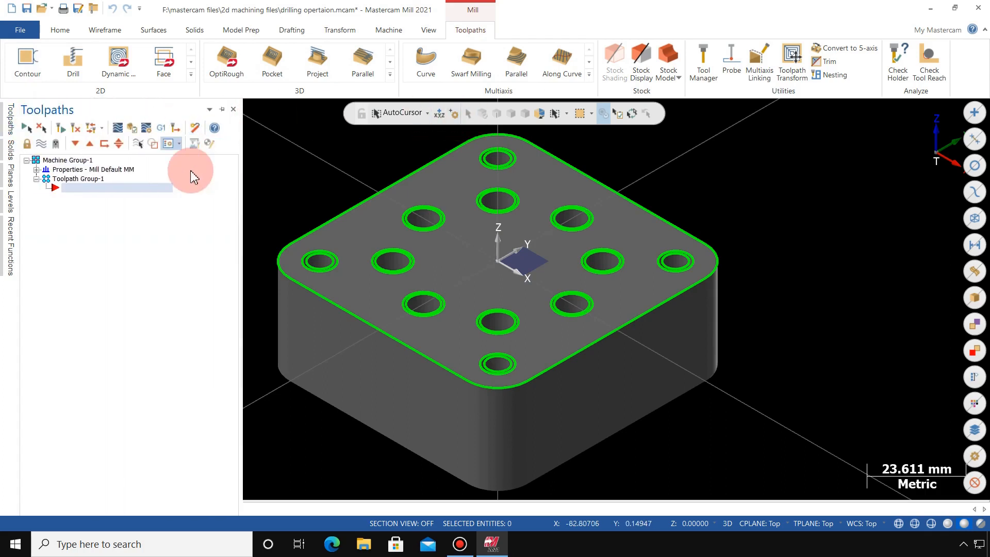
{"action": "left_click", "coordinate": [428, 29]}
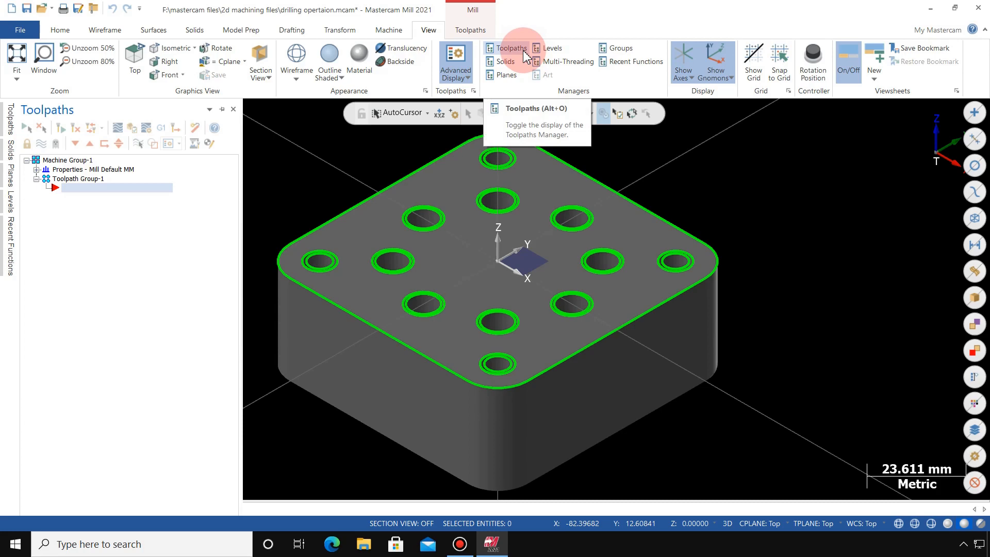
{"action": "right_click", "coordinate": [71, 164]}
{"action": "mouse_move", "coordinate": [98, 235]}
{"action": "left_click", "coordinate": [228, 262]}
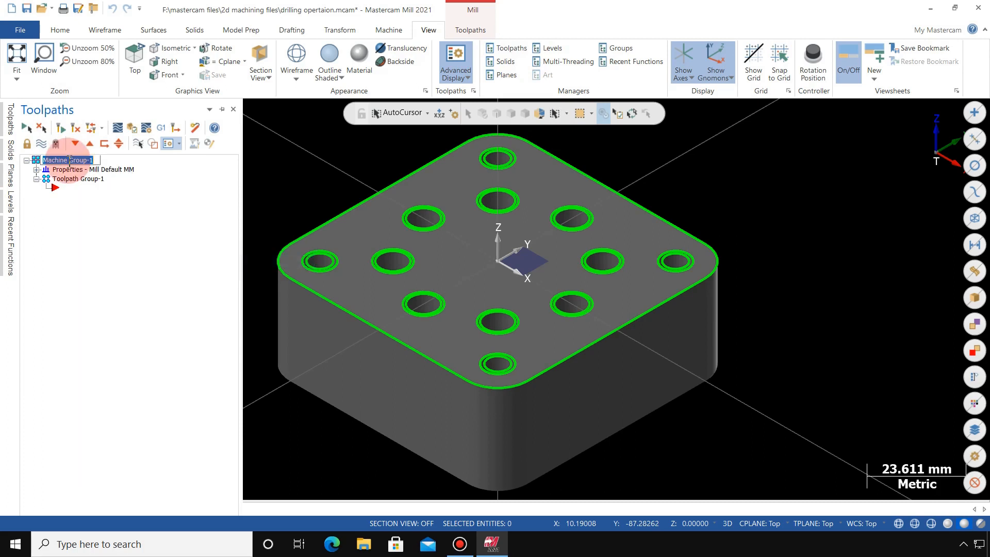
{"action": "type", "text": "sample workpiece - 2"}
{"action": "key", "text": "Return"}
- In the group's tool settings, set the default program number to 10 and enable all four toolpath configuration options
{"action": "left_click", "coordinate": [36, 169]}
{"action": "left_click", "coordinate": [94, 188]}
{"action": "left_click", "coordinate": [83, 187]}
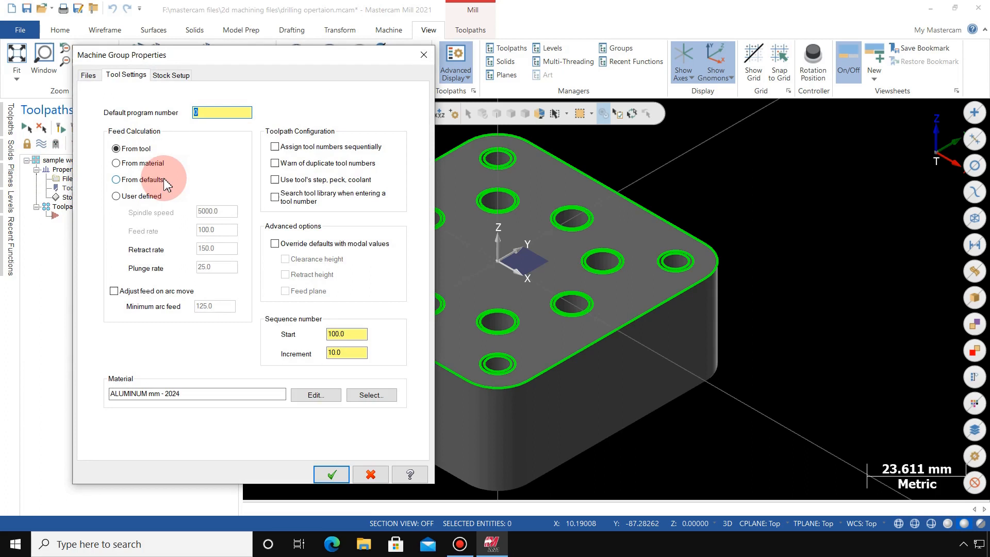
{"action": "type", "text": "10"}
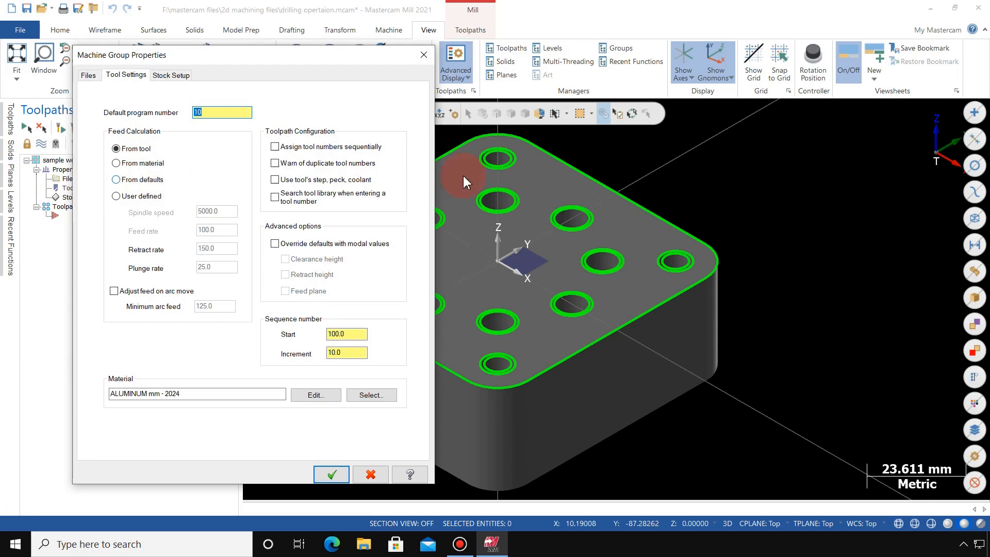
{"action": "left_click", "coordinate": [292, 147]}
{"action": "left_click", "coordinate": [278, 164]}
{"action": "left_click", "coordinate": [279, 181]}
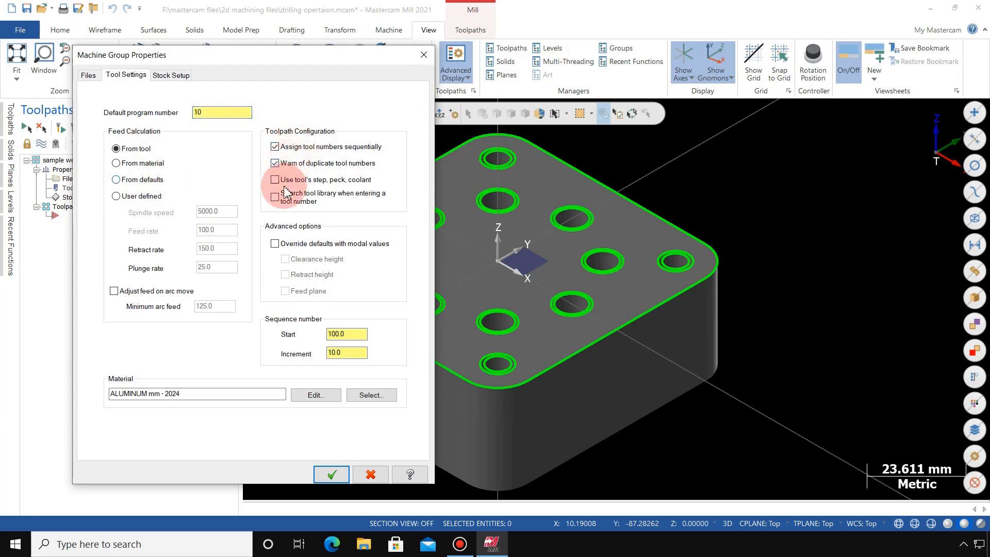
{"action": "left_click", "coordinate": [278, 197]}
- Override defaults with modal values for clearance height, retract height and feed plane, and accept the machine group properties
{"action": "left_click", "coordinate": [276, 243]}
{"action": "left_click", "coordinate": [285, 259]}
{"action": "left_click", "coordinate": [285, 274]}
{"action": "left_click", "coordinate": [285, 291]}
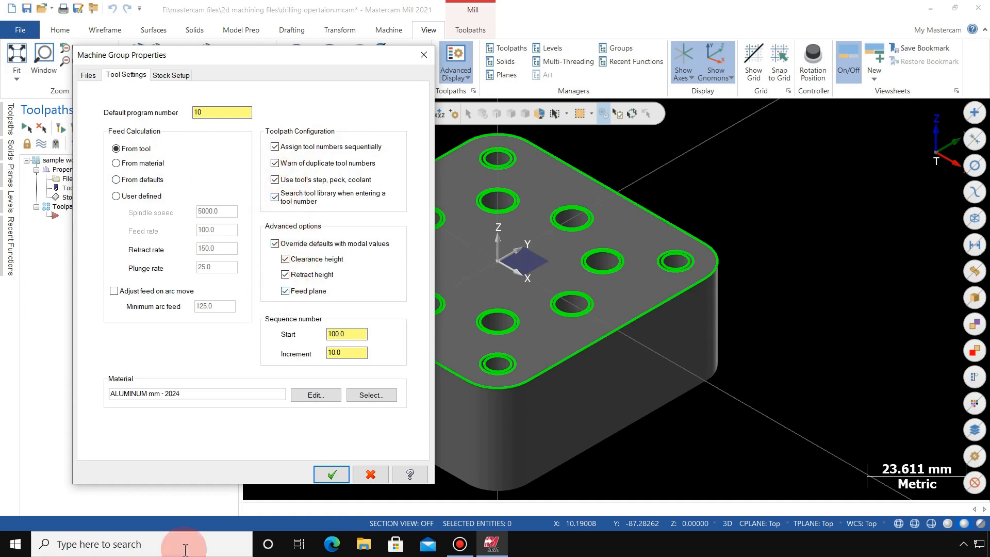
{"action": "left_click", "coordinate": [119, 406]}
{"action": "left_click", "coordinate": [188, 395]}
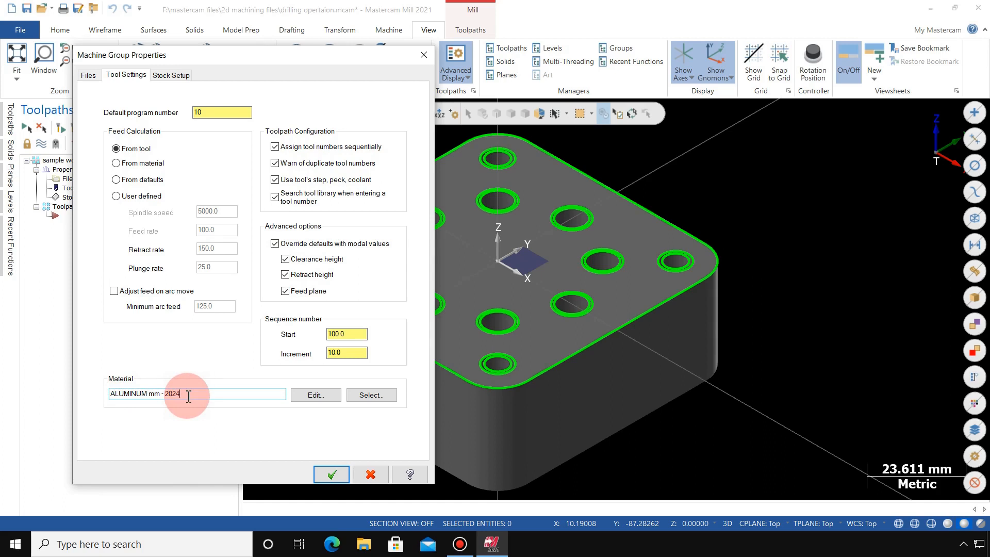
{"action": "left_click", "coordinate": [329, 475]}
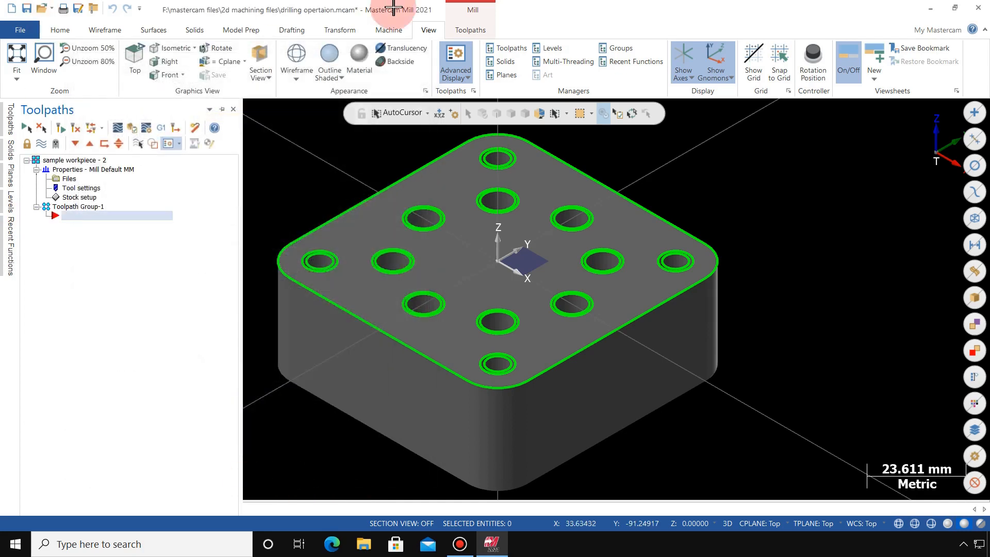
- Browse the millimetre material library and try to choose STEEL mm - 304 STAINLESS from the job setup material list
{"action": "left_click", "coordinate": [390, 31]}
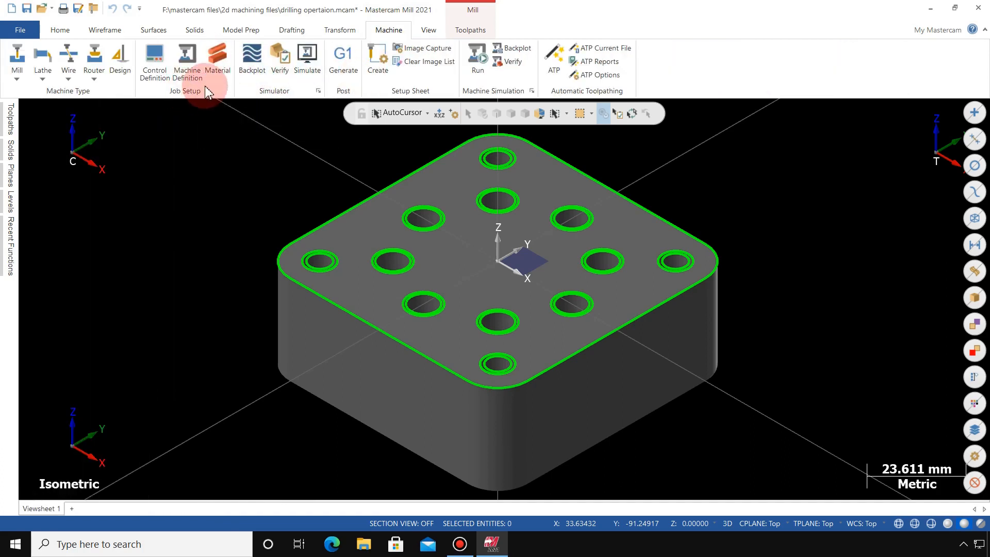
{"action": "left_click", "coordinate": [215, 63]}
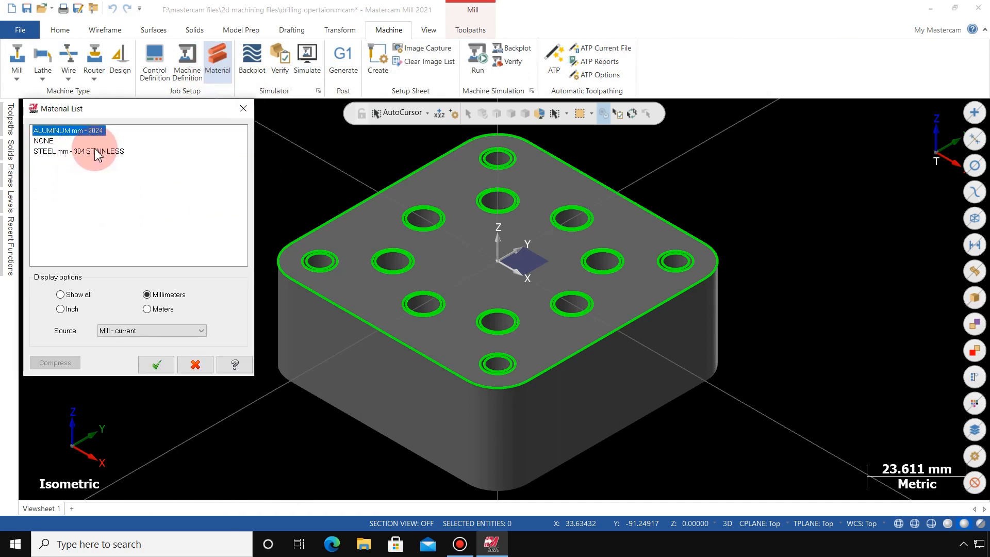
{"action": "right_click", "coordinate": [141, 142]}
{"action": "left_click", "coordinate": [159, 149]}
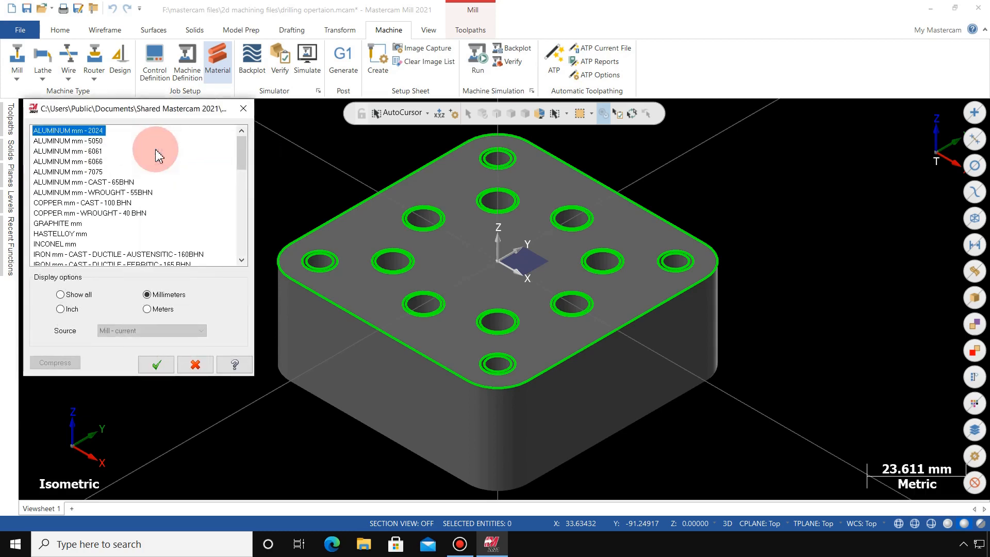
{"action": "left_click_drag", "start_coordinate": [243, 151], "coordinate": [241, 216]}
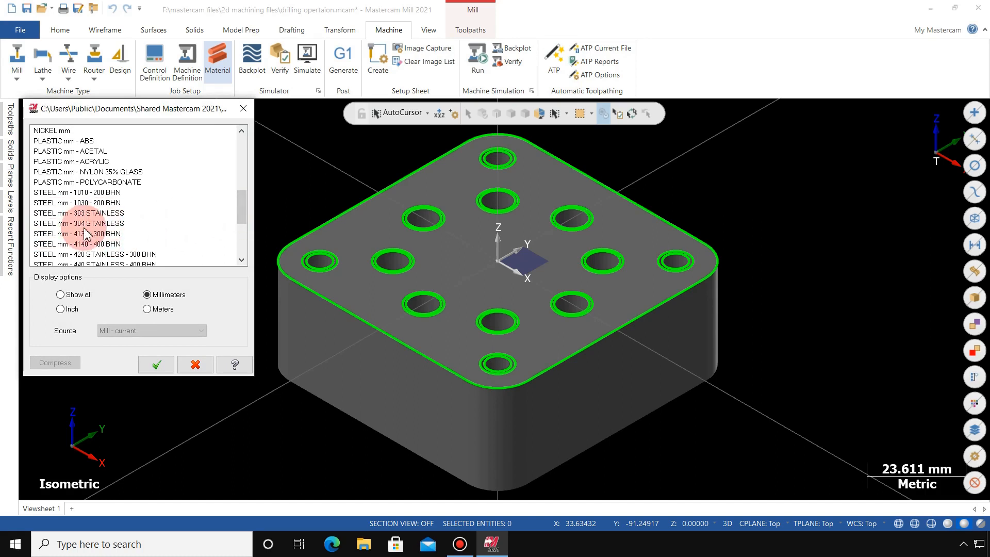
{"action": "left_click", "coordinate": [249, 111]}
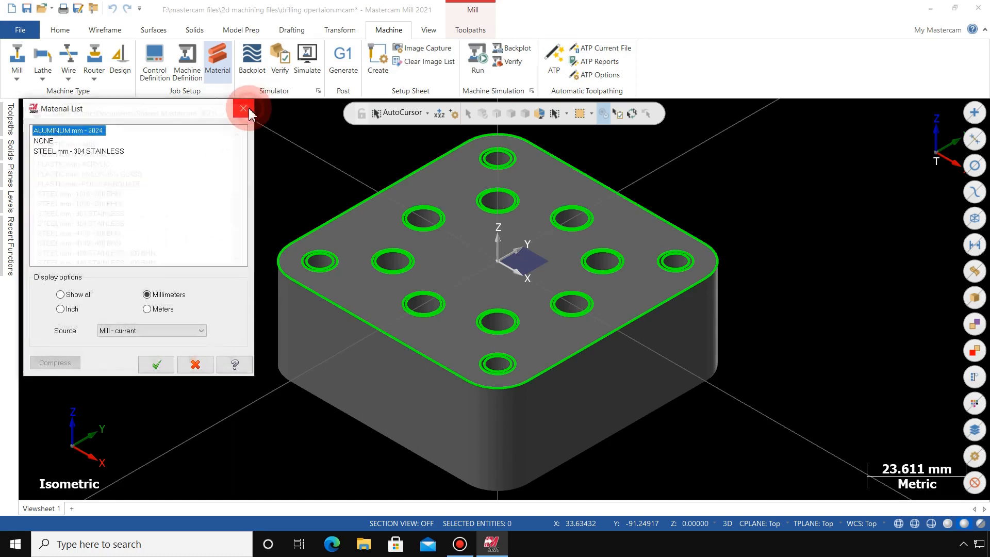
{"action": "left_click", "coordinate": [65, 151]}
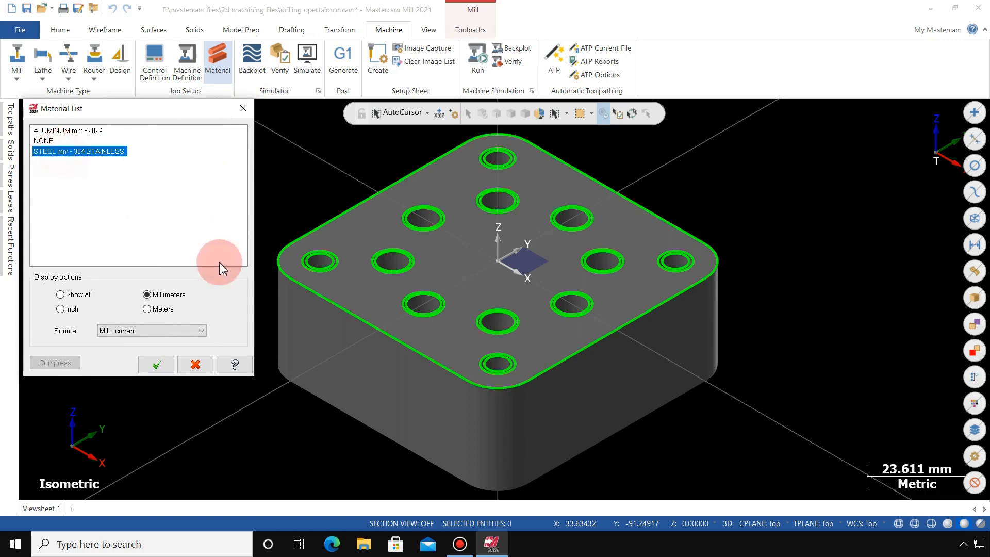
{"action": "left_click", "coordinate": [157, 363]}
- Set the material in the machine group's tool settings to STEEL mm - 304 STAINLESS
{"action": "left_click", "coordinate": [9, 121]}
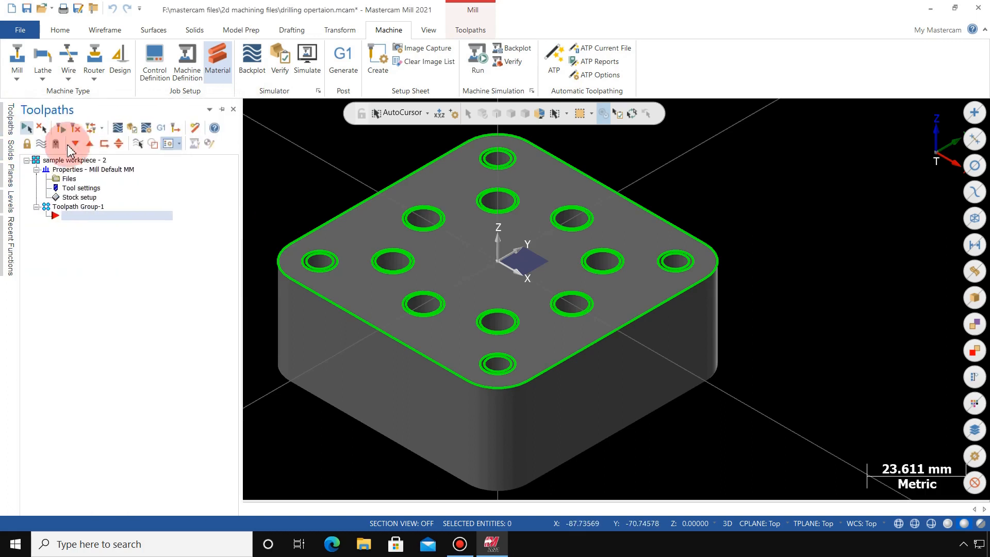
{"action": "left_click", "coordinate": [82, 187]}
{"action": "left_click", "coordinate": [376, 396]}
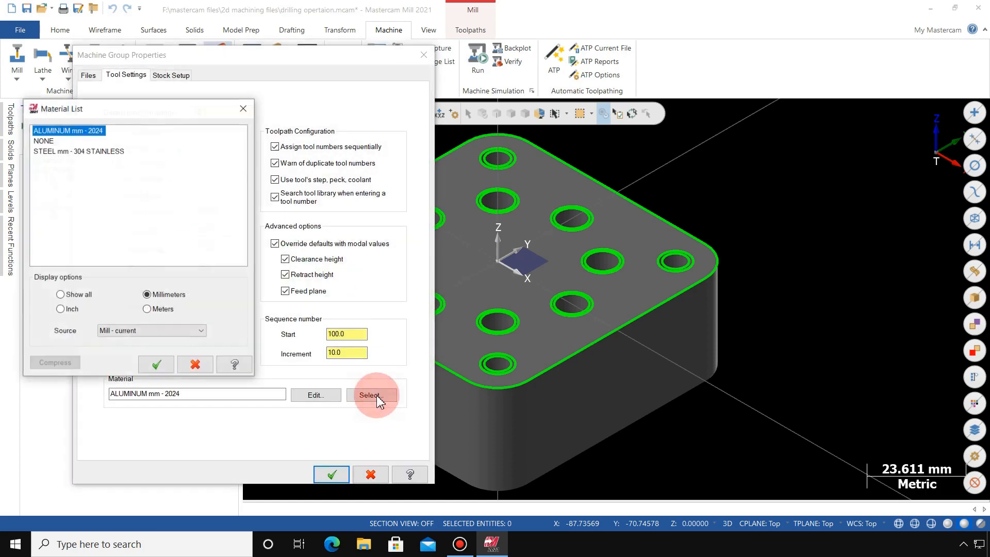
{"action": "left_click", "coordinate": [67, 151]}
{"action": "left_click", "coordinate": [156, 365]}
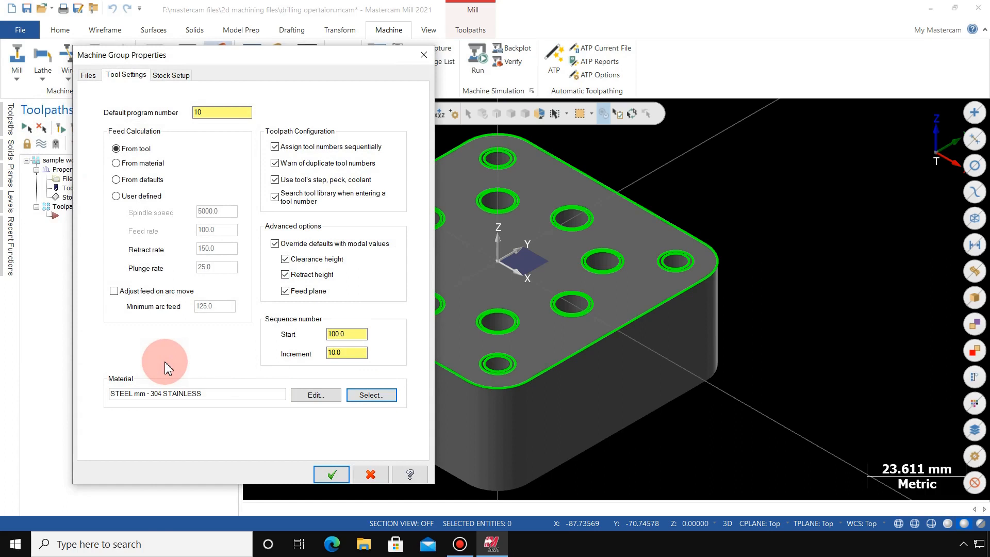
- Define rectangular stock from all solids, set its Y and X dimensions to 90.0 mm, and accept the stock setup
{"action": "left_click", "coordinate": [172, 75]}
{"action": "left_click", "coordinate": [266, 433]}
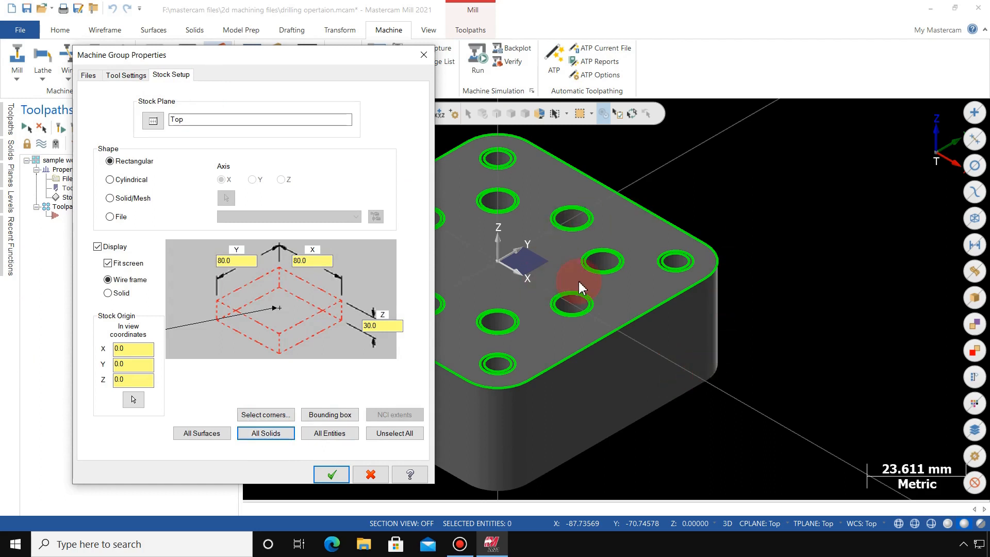
{"action": "left_click", "coordinate": [247, 262]}
{"action": "key", "text": "BackSpace"}
{"action": "key", "text": "BackSpace"}
{"action": "key", "text": "BackSpace"}
{"action": "key", "text": "BackSpace"}
{"action": "type", "text": "9"}
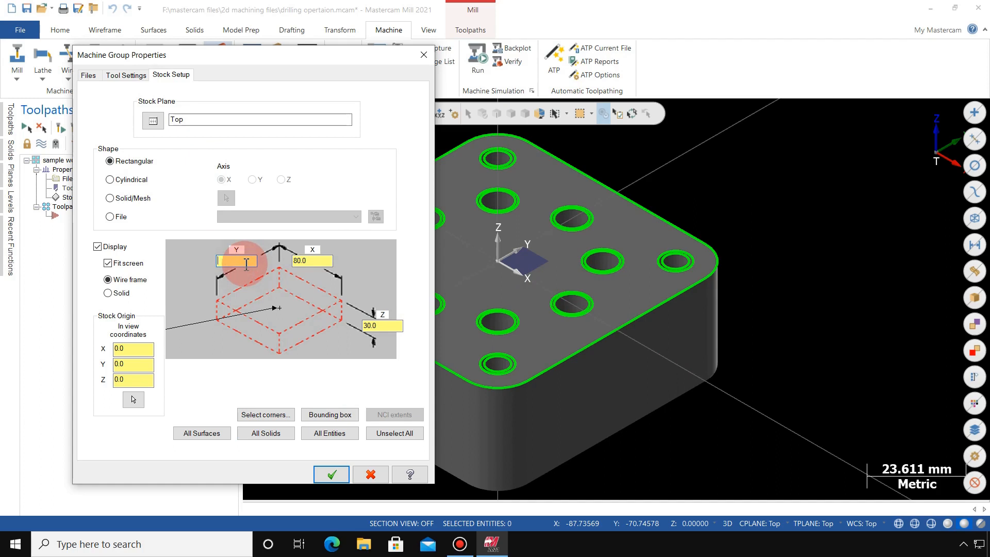
{"action": "type", "text": "0.0"}
{"action": "key", "text": "Tab"}
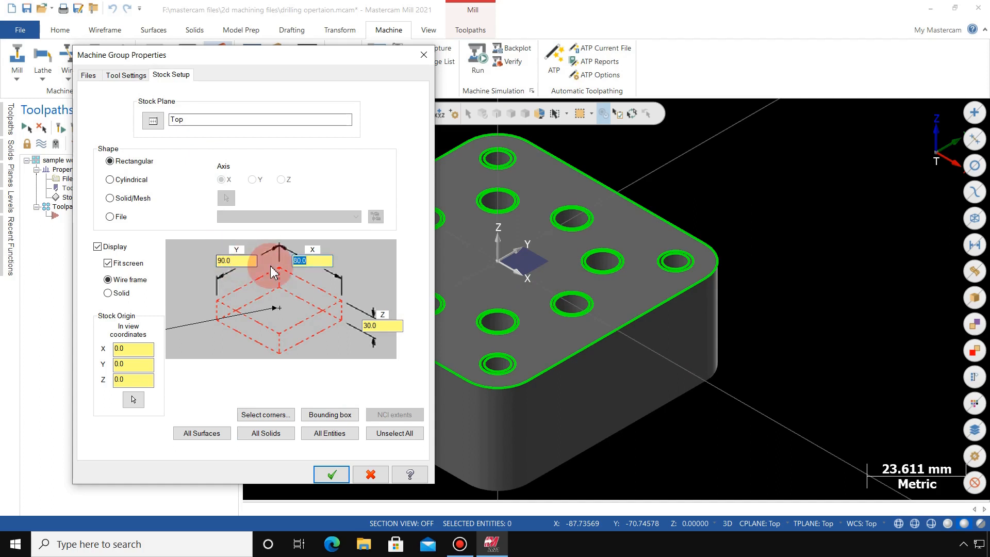
{"action": "type", "text": "90.0"}
{"action": "key", "text": "Tab"}
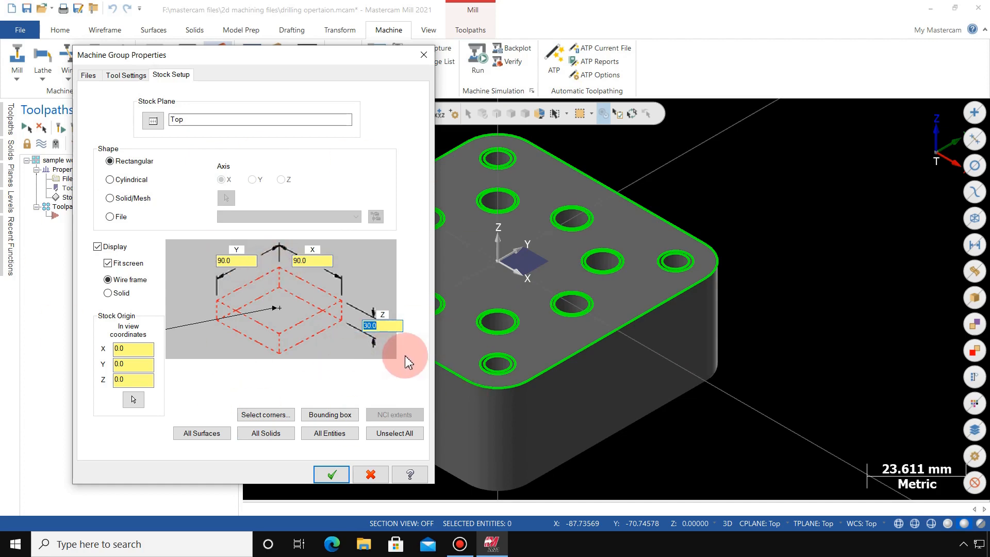
{"action": "left_click", "coordinate": [332, 473]}
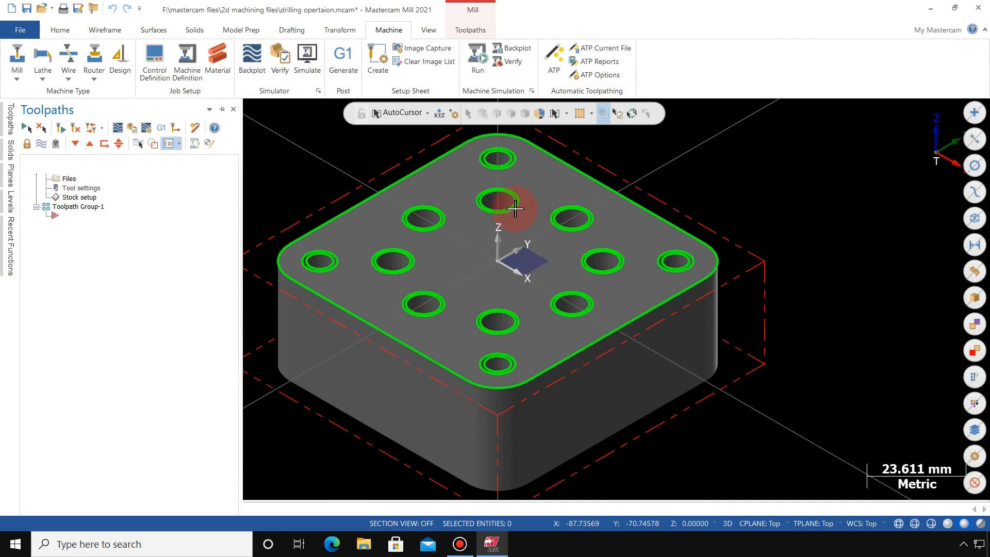
- Start a 2D Contour toolpath and chain the outer top edge of the block as its geometry
{"action": "scroll", "coordinate": [520, 206], "scroll_direction": "down", "scroll_amount": 3}
{"action": "scroll", "coordinate": [353, 234], "scroll_direction": "up", "scroll_amount": 4}
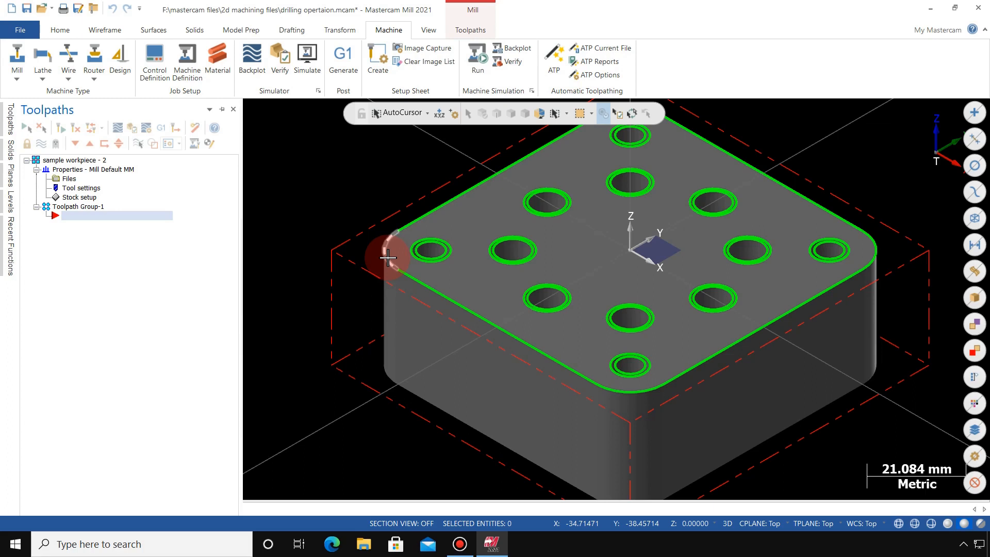
{"action": "left_click", "coordinate": [480, 28]}
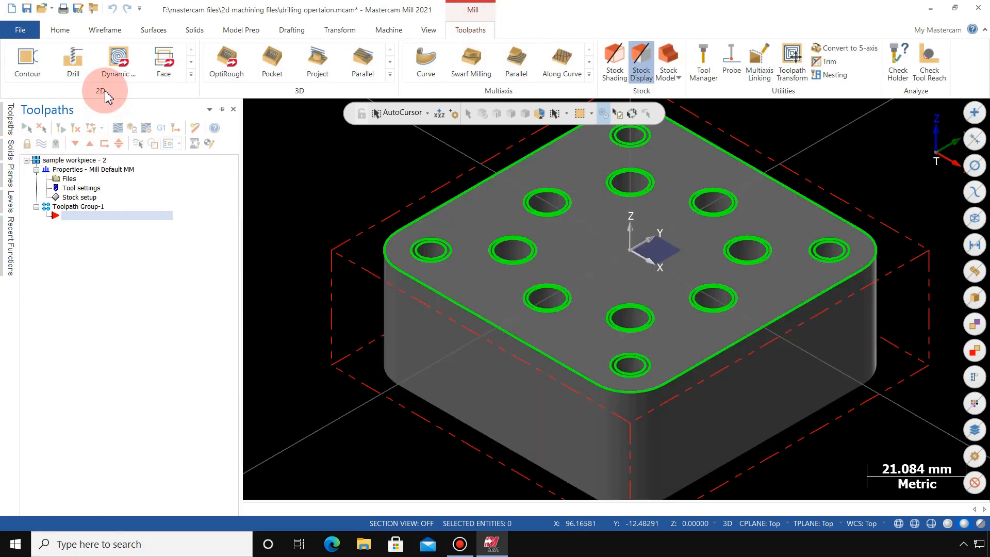
{"action": "left_click", "coordinate": [35, 72]}
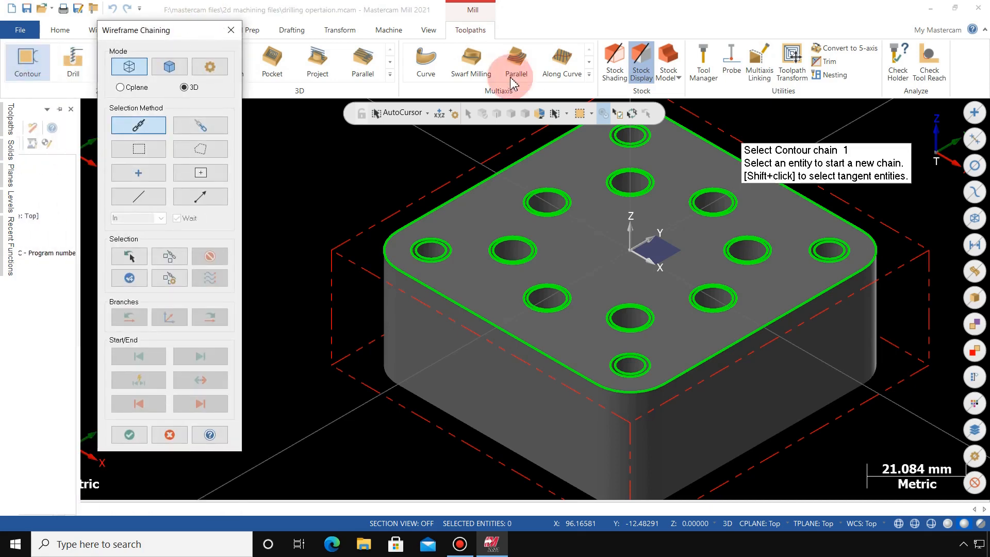
{"action": "scroll", "coordinate": [502, 171], "scroll_direction": "up", "scroll_amount": 2}
{"action": "left_click", "coordinate": [503, 170]}
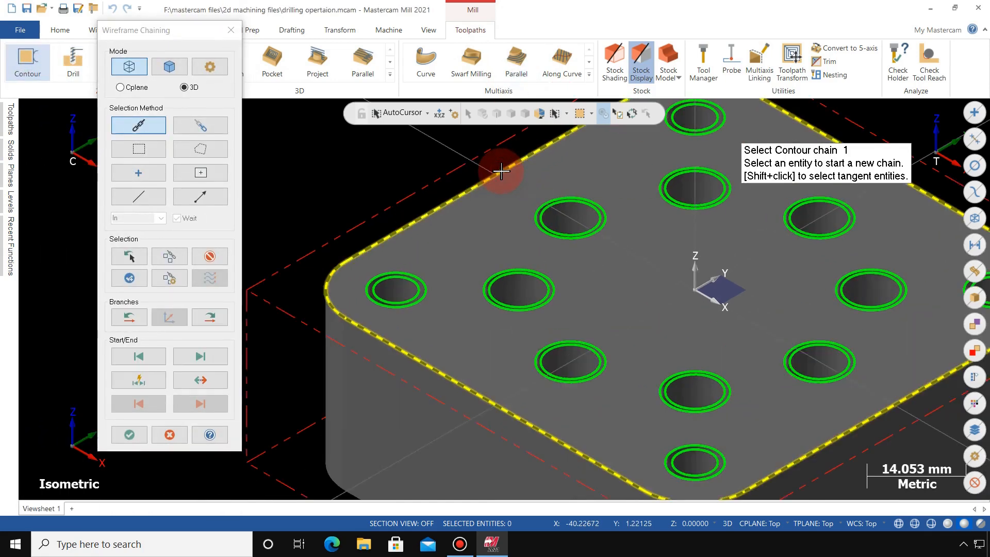
- Check the contour chain's start point and direction in the Top (WCS) view, and accept the chain
{"action": "right_click", "coordinate": [285, 177]}
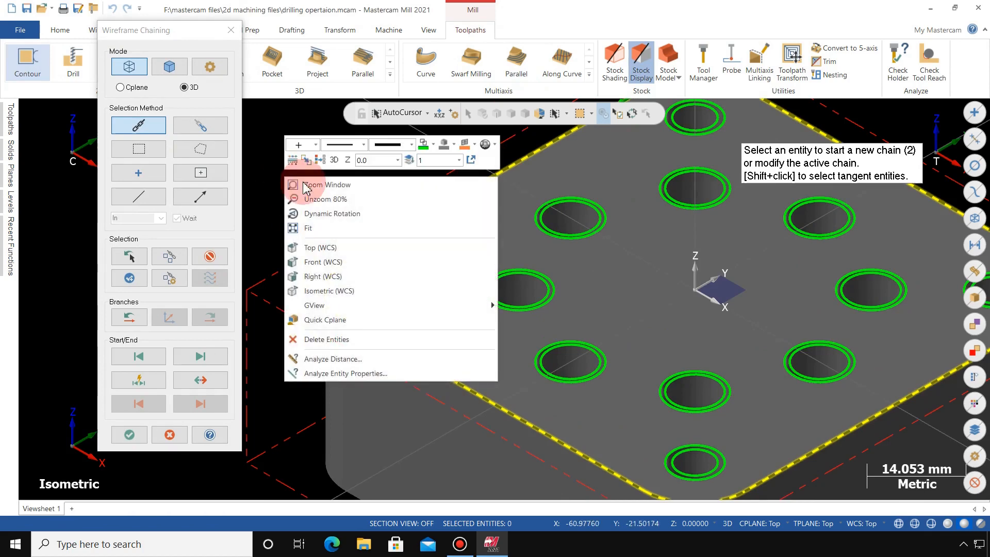
{"action": "left_click", "coordinate": [318, 248]}
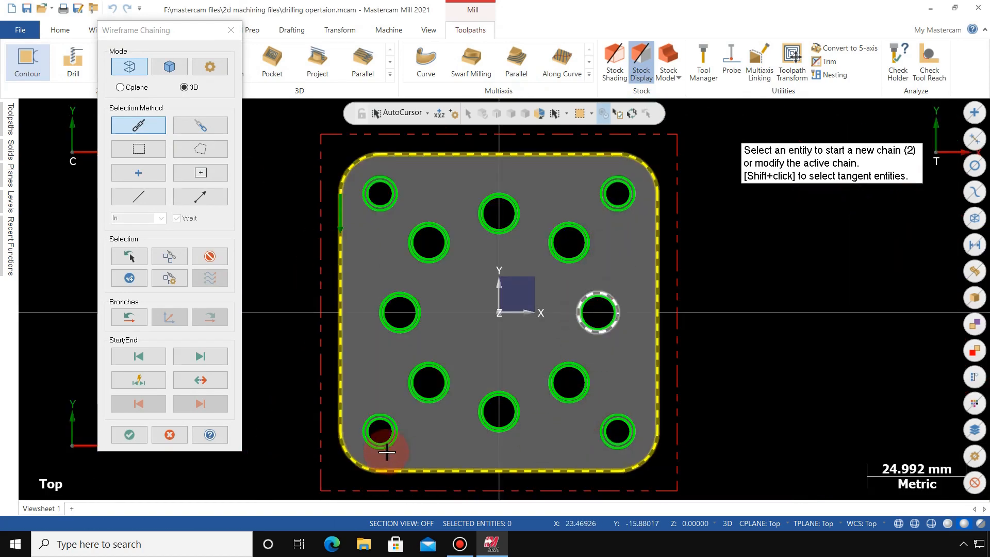
{"action": "scroll", "coordinate": [337, 202], "scroll_direction": "up", "scroll_amount": 1}
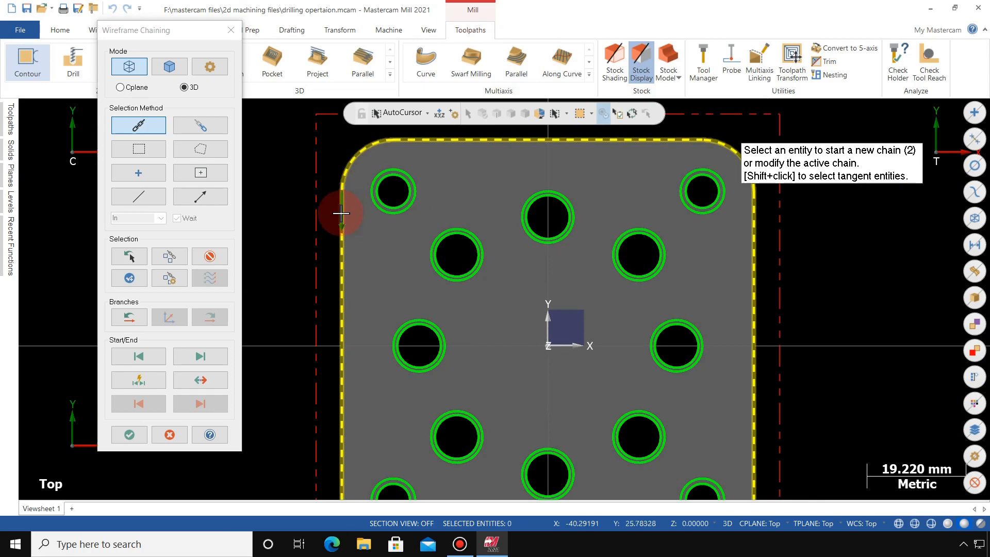
{"action": "scroll", "coordinate": [342, 208], "scroll_direction": "up", "scroll_amount": 4}
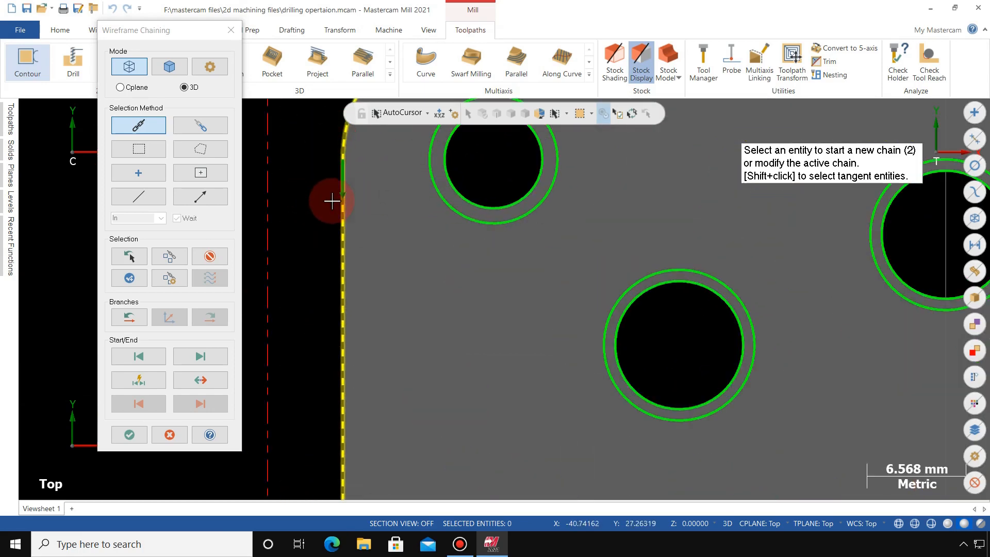
{"action": "scroll", "coordinate": [331, 200], "scroll_direction": "down", "scroll_amount": 3}
{"action": "scroll", "coordinate": [332, 198], "scroll_direction": "down", "scroll_amount": 2}
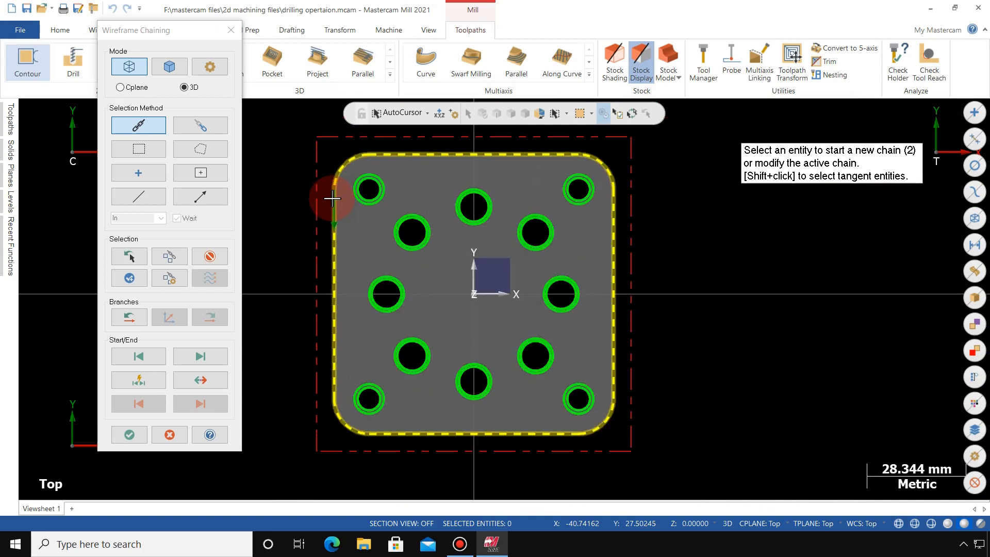
{"action": "left_click", "coordinate": [135, 437]}
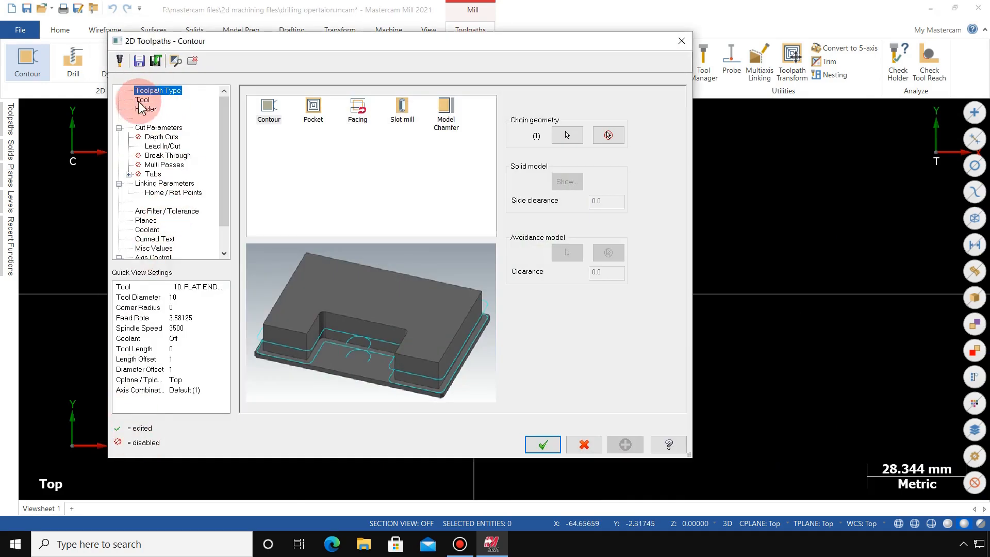
- Accept the tool list filter and choose the 20 mm flat end mill from the tool library for the contour
{"action": "left_click", "coordinate": [143, 100]}
{"action": "left_click", "coordinate": [421, 301]}
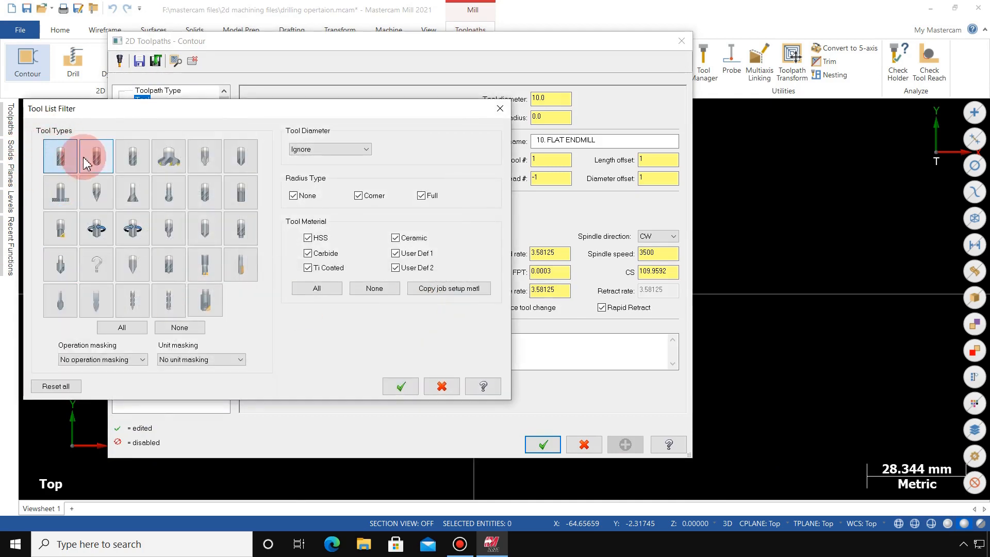
{"action": "left_click", "coordinate": [391, 379]}
{"action": "left_click", "coordinate": [284, 300]}
{"action": "left_click", "coordinate": [197, 269]}
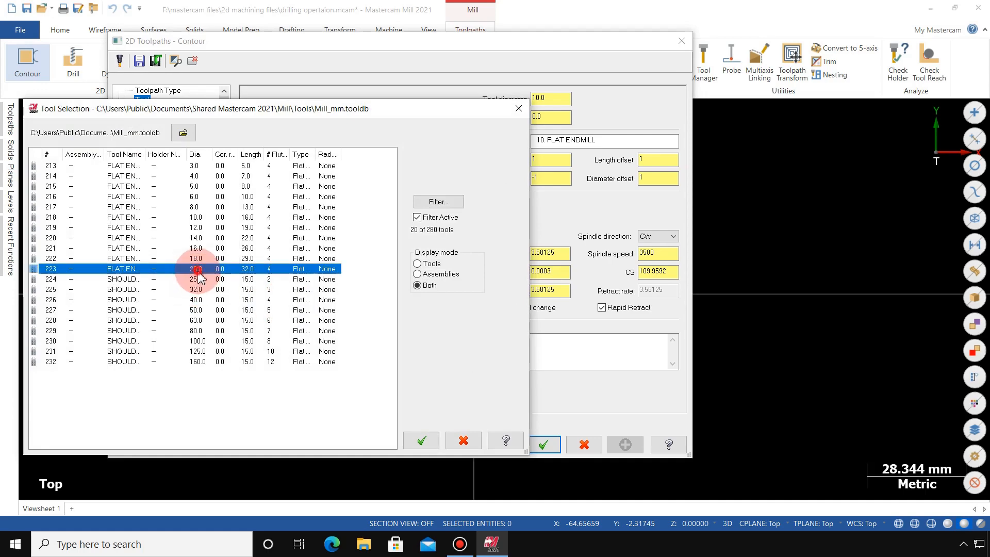
{"action": "left_click", "coordinate": [420, 439]}
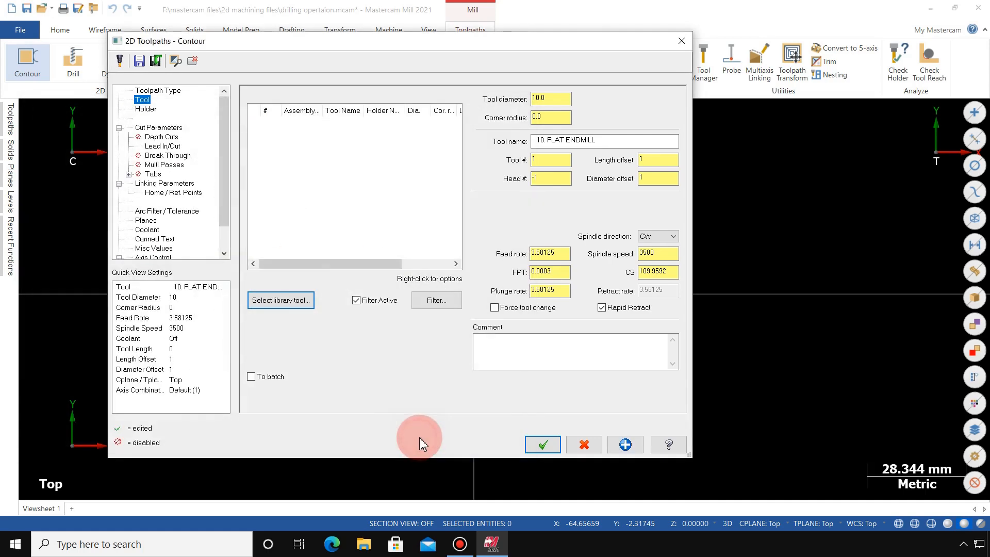
- Set the end mill's feed rate to 1200
{"action": "left_click", "coordinate": [564, 254]}
{"action": "key", "text": "BackSpace"}
{"action": "key", "text": "BackSpace"}
{"action": "key", "text": "BackSpace"}
{"action": "key", "text": "BackSpace"}
{"action": "key", "text": "BackSpace"}
{"action": "key", "text": "BackSpace"}
{"action": "key", "text": "BackSpace"}
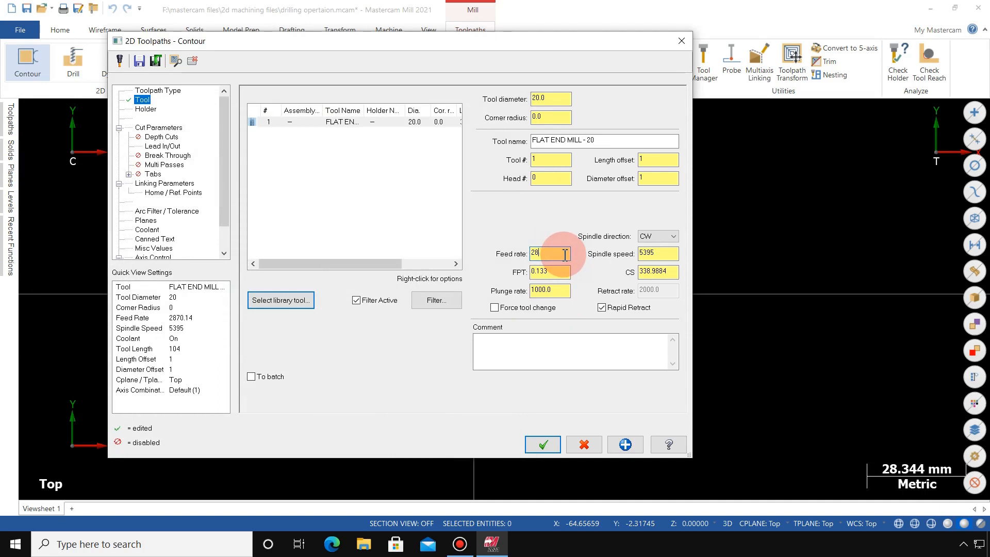
{"action": "type", "text": "1200"}
{"action": "key", "text": "Return"}
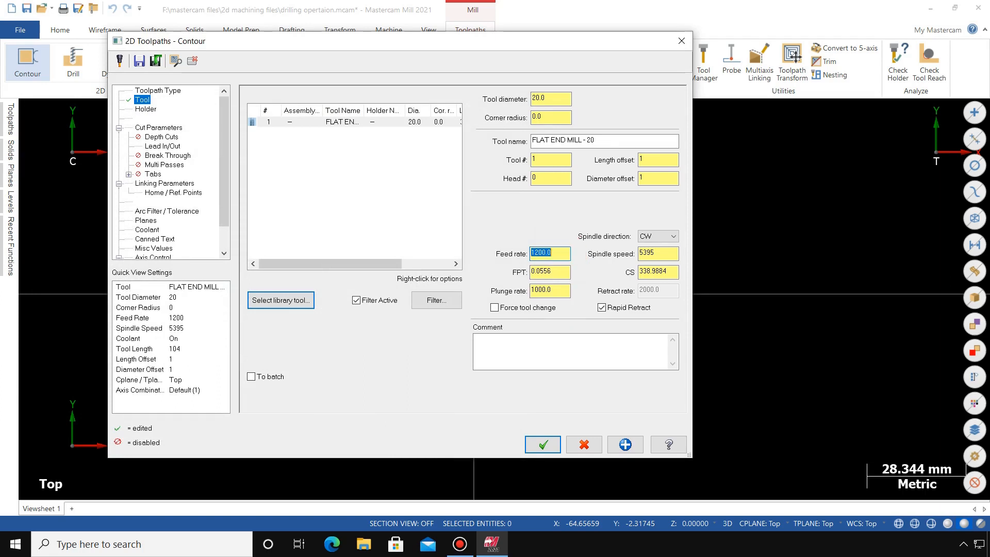
- Set the end mill's spindle speed to 8000
{"action": "left_click", "coordinate": [668, 254]}
{"action": "key", "text": "BackSpace"}
{"action": "key", "text": "BackSpace"}
{"action": "key", "text": "BackSpace"}
{"action": "key", "text": "BackSpace"}
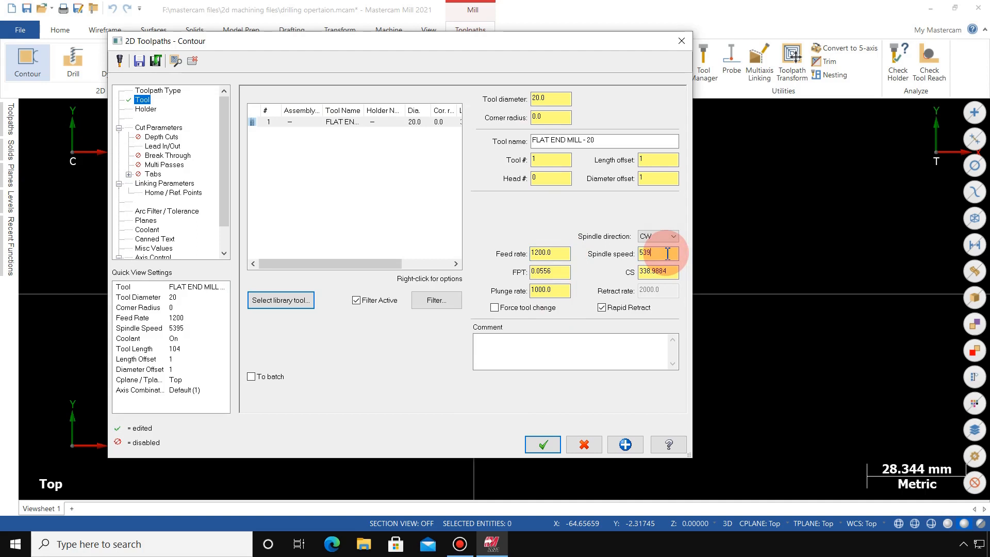
{"action": "type", "text": "8000"}
{"action": "key", "text": "Return"}
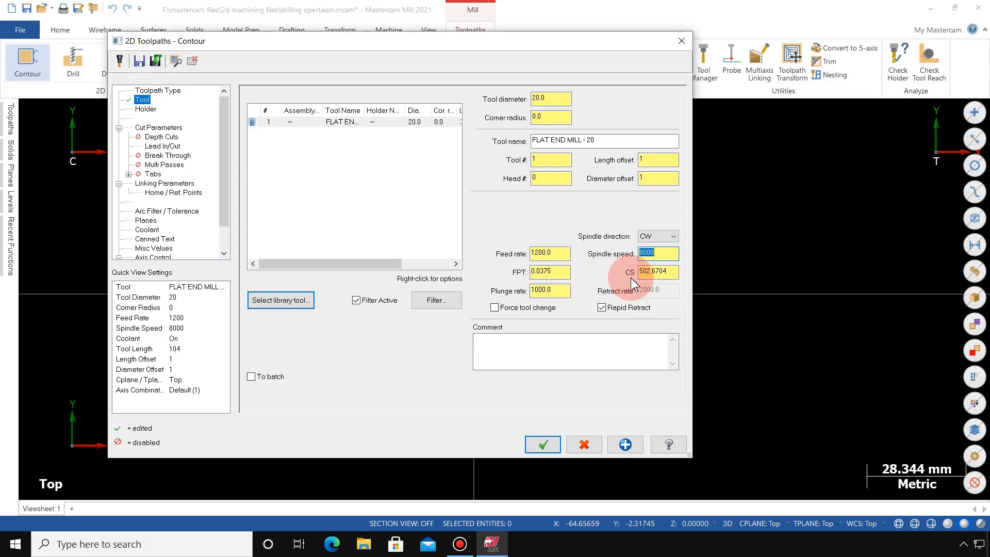
- Set the end mill's plunge rate to 800.0
{"action": "left_click", "coordinate": [555, 294]}
{"action": "key", "text": "BackSpace"}
{"action": "key", "text": "BackSpace"}
{"action": "key", "text": "BackSpace"}
{"action": "key", "text": "BackSpace"}
{"action": "key", "text": "BackSpace"}
{"action": "key", "text": "BackSpace"}
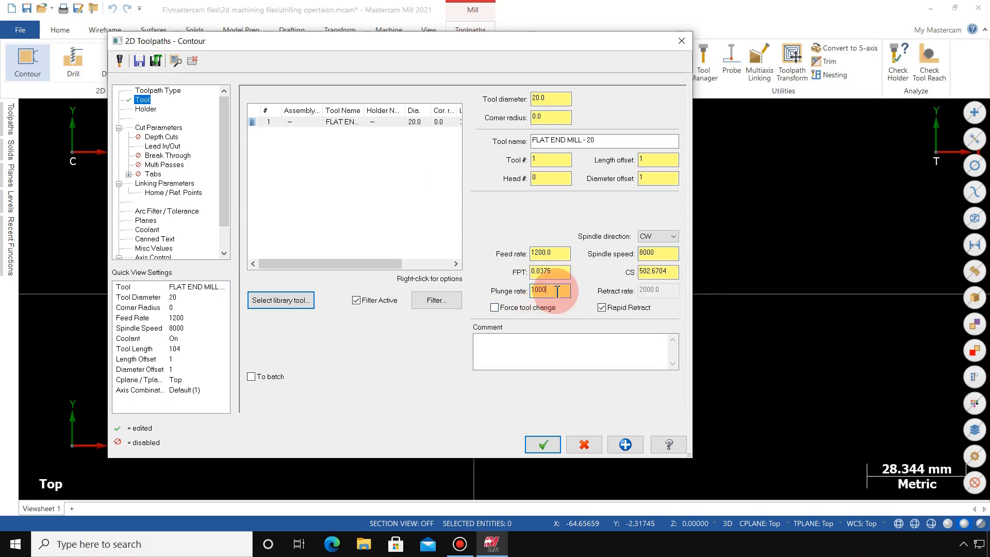
{"action": "type", "text": "800.0"}
{"action": "double_click", "coordinate": [557, 292]}
- Set the end mill's cutting speed (CS) to 250 and check the recalculated spindle speed and feed rate
{"action": "left_click", "coordinate": [671, 271]}
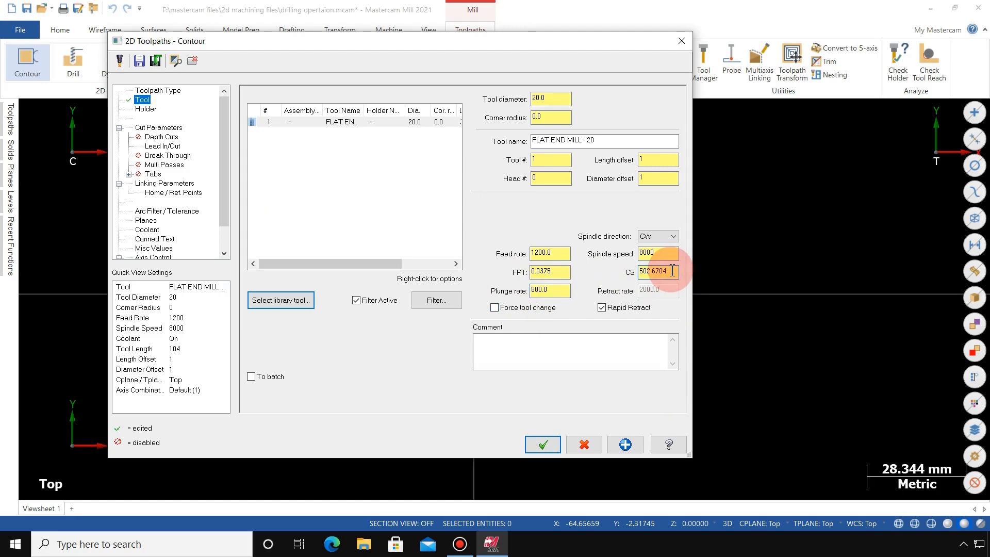
{"action": "key", "text": "BackSpace"}
{"action": "key", "text": "BackSpace"}
{"action": "key", "text": "BackSpace"}
{"action": "key", "text": "BackSpace"}
{"action": "key", "text": "BackSpace"}
{"action": "key", "text": "BackSpace"}
{"action": "key", "text": "BackSpace"}
{"action": "key", "text": "BackSpace"}
{"action": "type", "text": "250"}
{"action": "key", "text": "Return"}
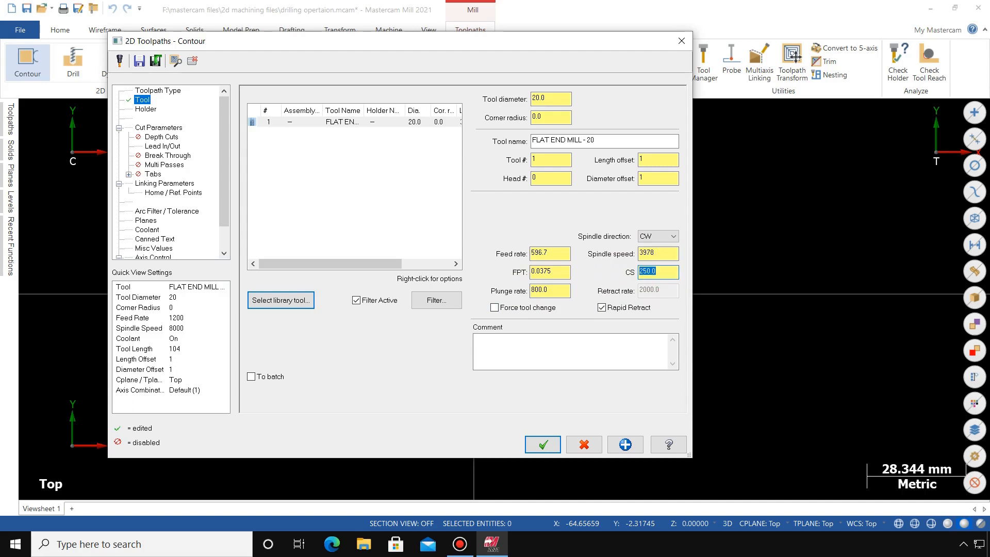
{"action": "left_click", "coordinate": [660, 253]}
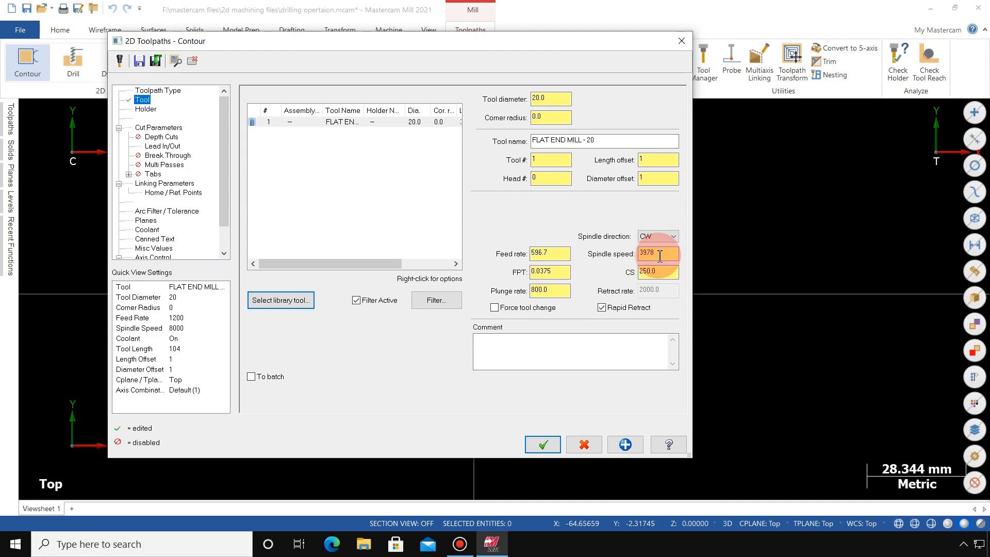
{"action": "left_click", "coordinate": [551, 254]}
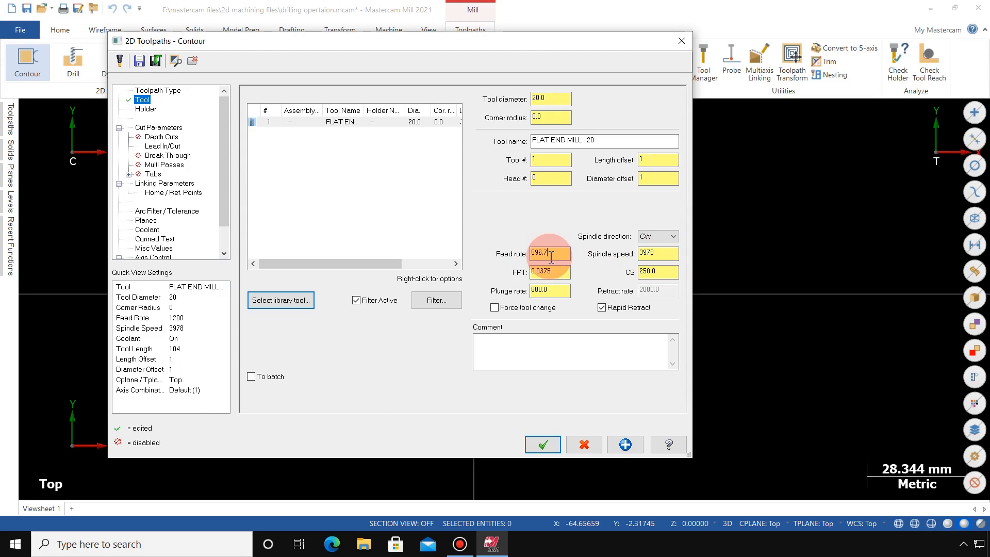
{"action": "left_click", "coordinate": [662, 270]}
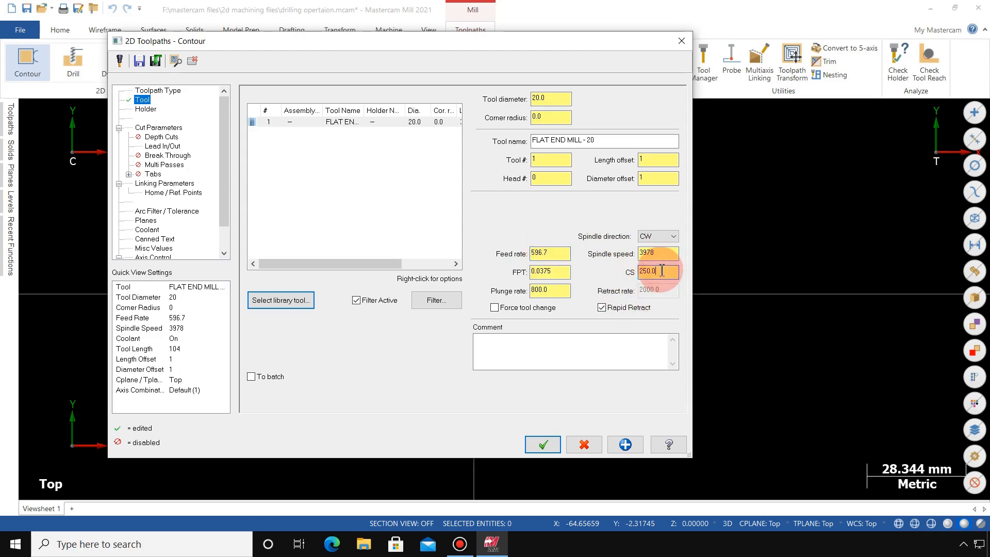
- Enable Force tool change and enter "roughing" as the comment for the contour operation
{"action": "left_click", "coordinate": [524, 308]}
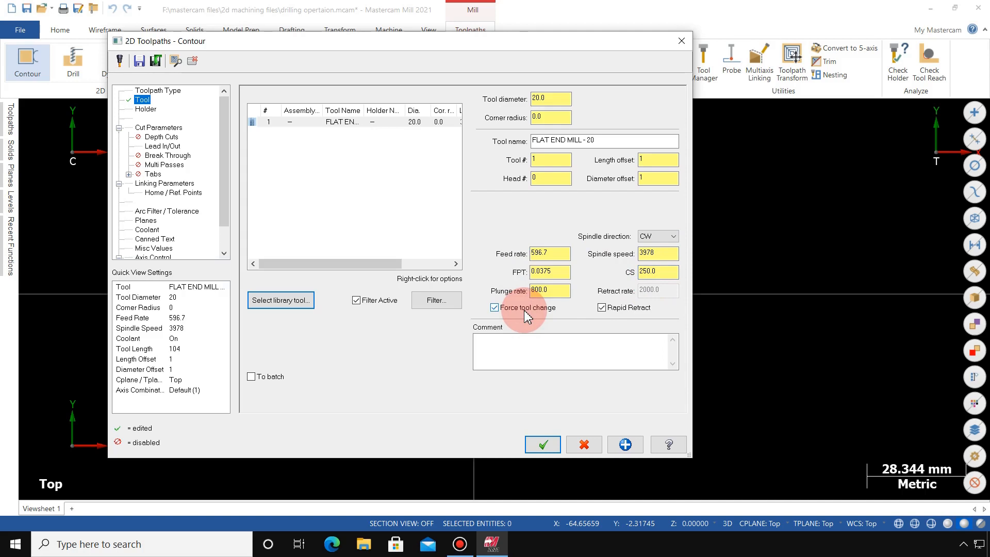
{"action": "left_click", "coordinate": [503, 346]}
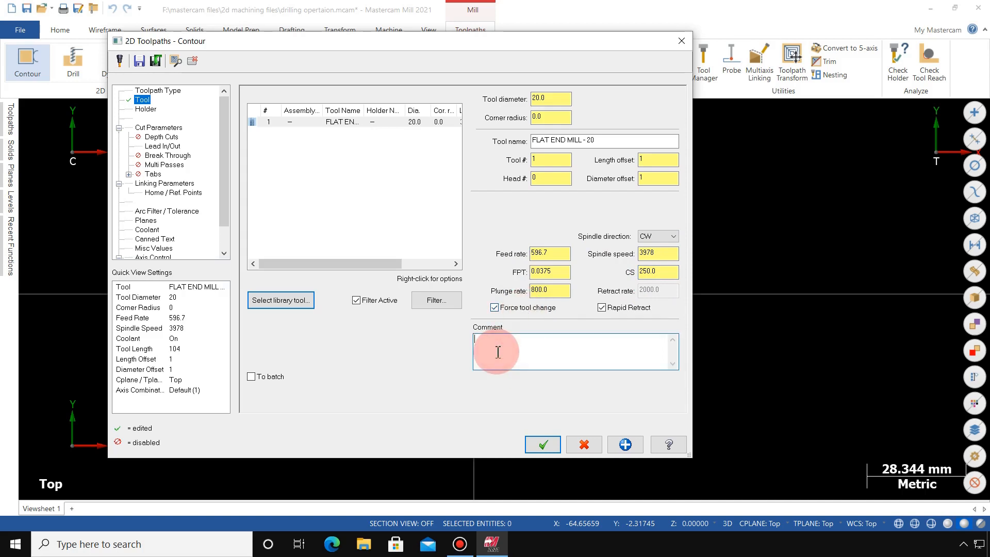
{"action": "type", "text": "roughing"}
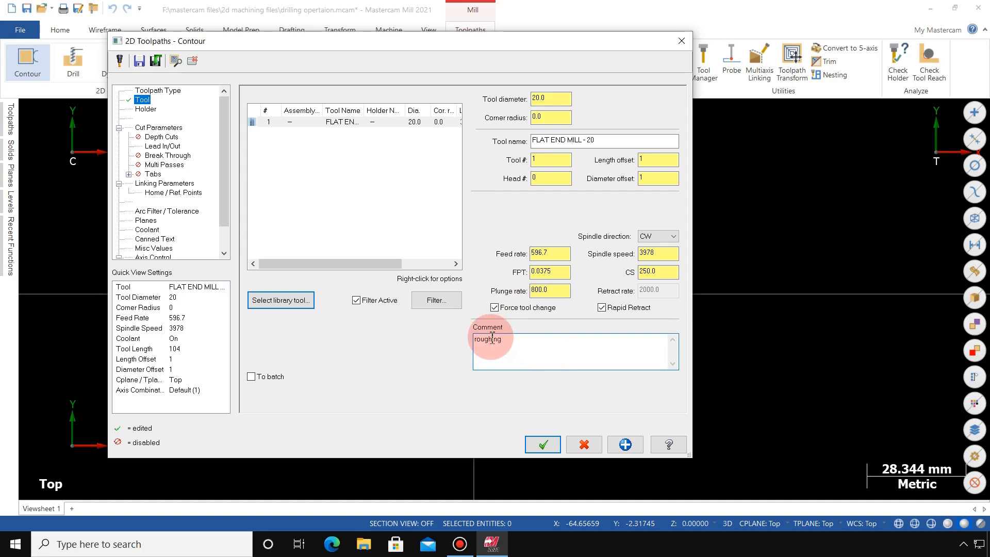
- Try holders B2C3-0016 and B2C3-0020 for the end mill and return to the Default Holder
{"action": "left_click", "coordinate": [146, 109]}
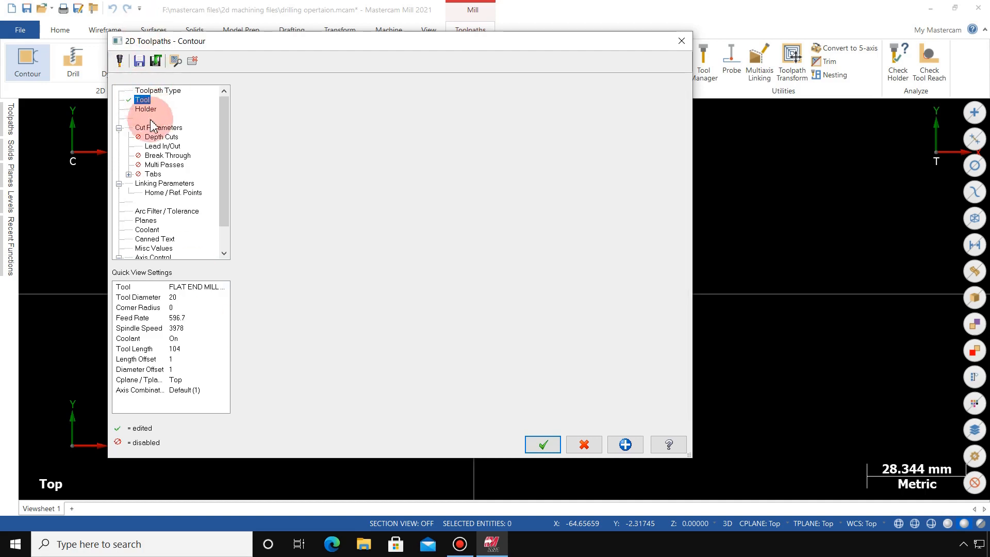
{"action": "left_click", "coordinate": [285, 107]}
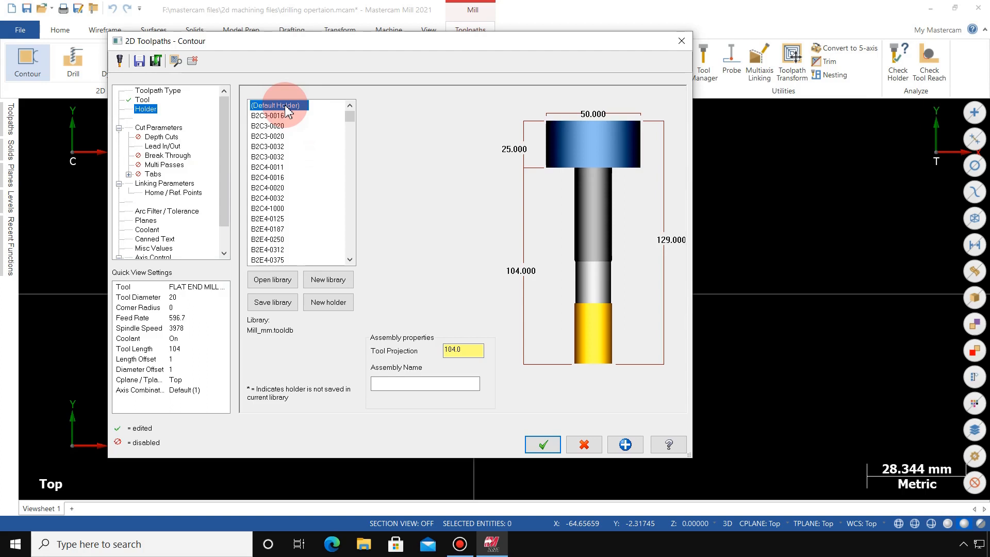
{"action": "left_click", "coordinate": [267, 115]}
{"action": "left_click", "coordinate": [268, 126]}
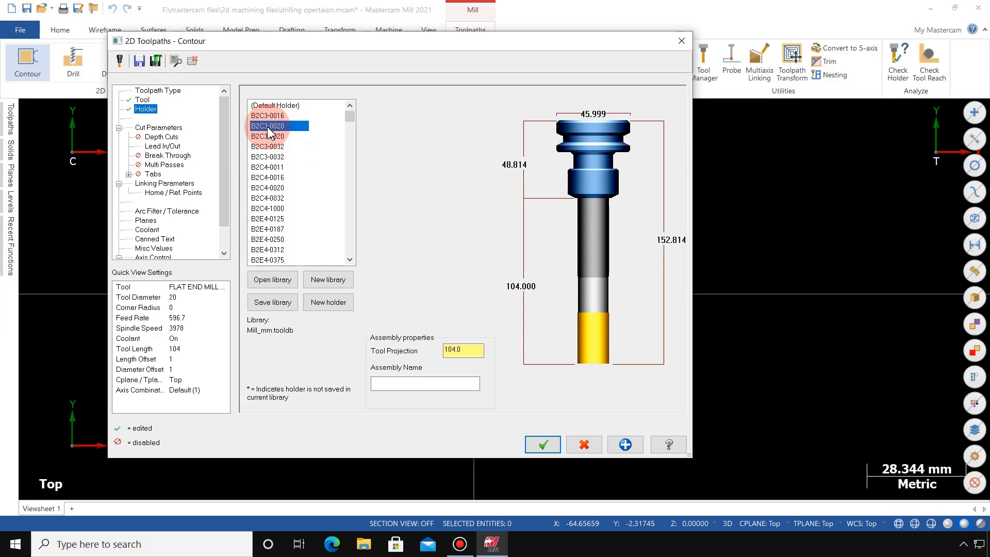
{"action": "left_click", "coordinate": [290, 107]}
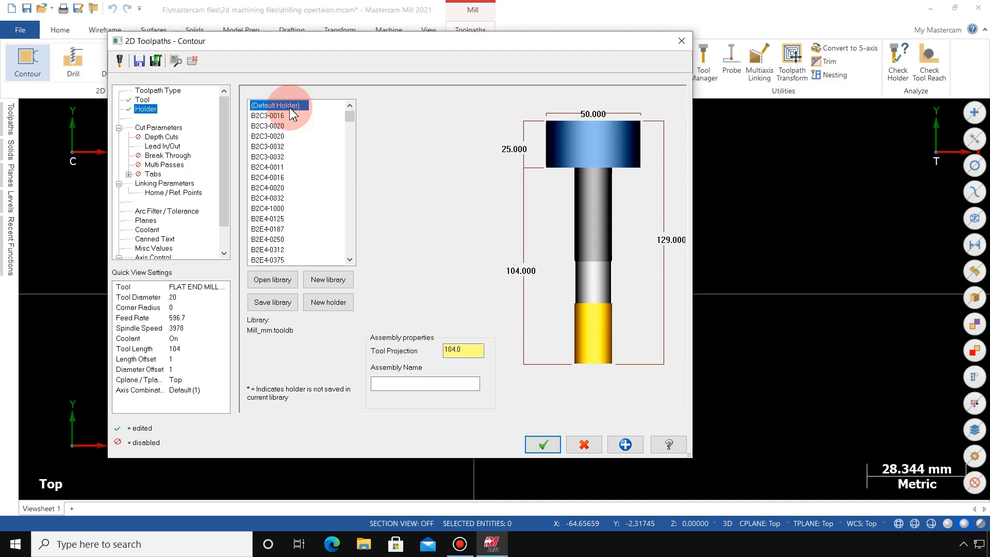
- Set the contour's cutter compensation type to Wear in the cut parameters, after comparing it with Computer
{"action": "left_click", "coordinate": [157, 128]}
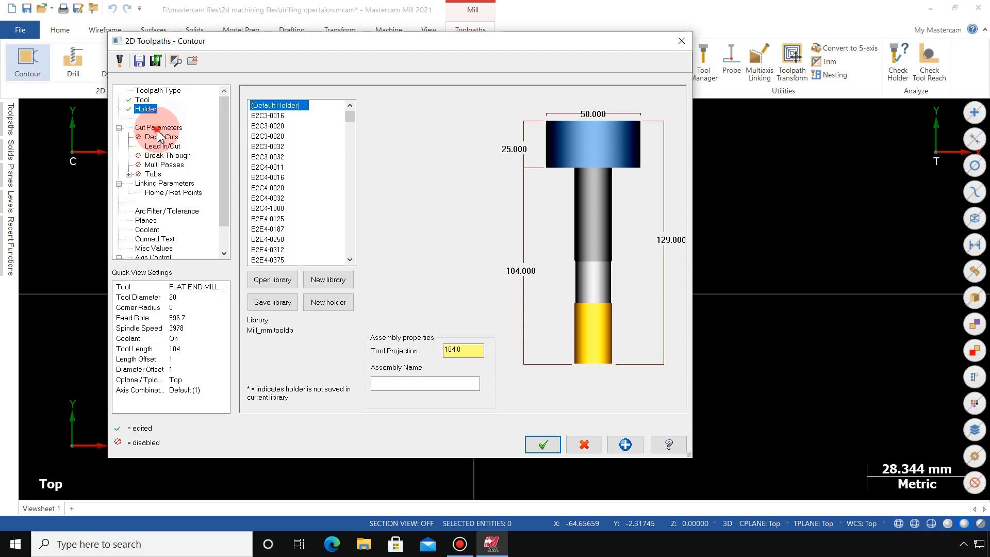
{"action": "left_click", "coordinate": [426, 114]}
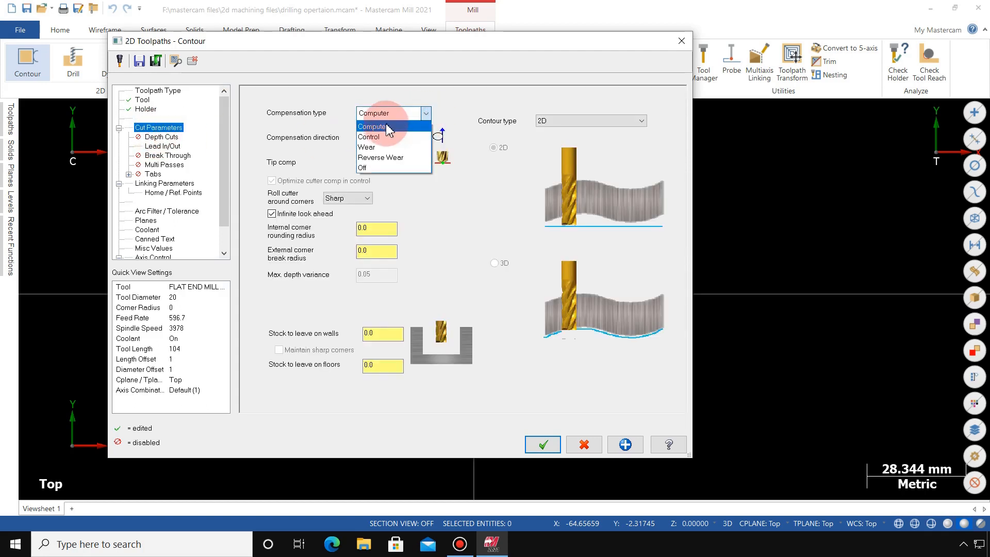
{"action": "left_click", "coordinate": [367, 148]}
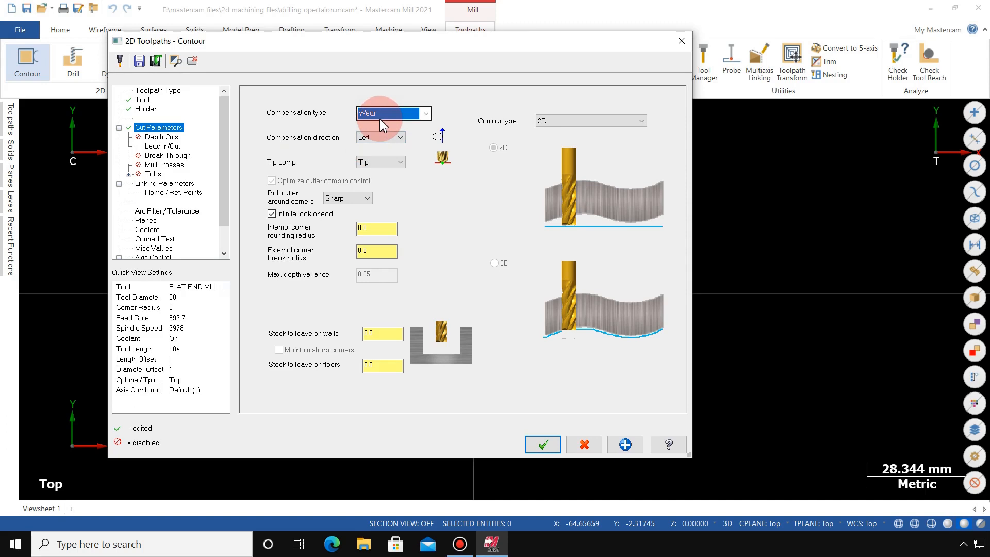
{"action": "left_click", "coordinate": [426, 113]}
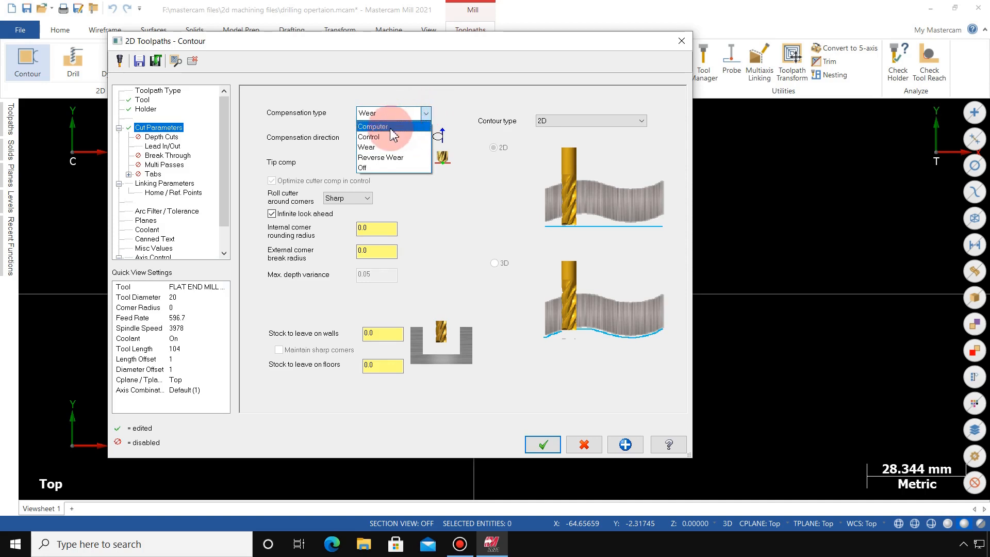
{"action": "left_click", "coordinate": [392, 127]}
{"action": "left_click", "coordinate": [426, 113]}
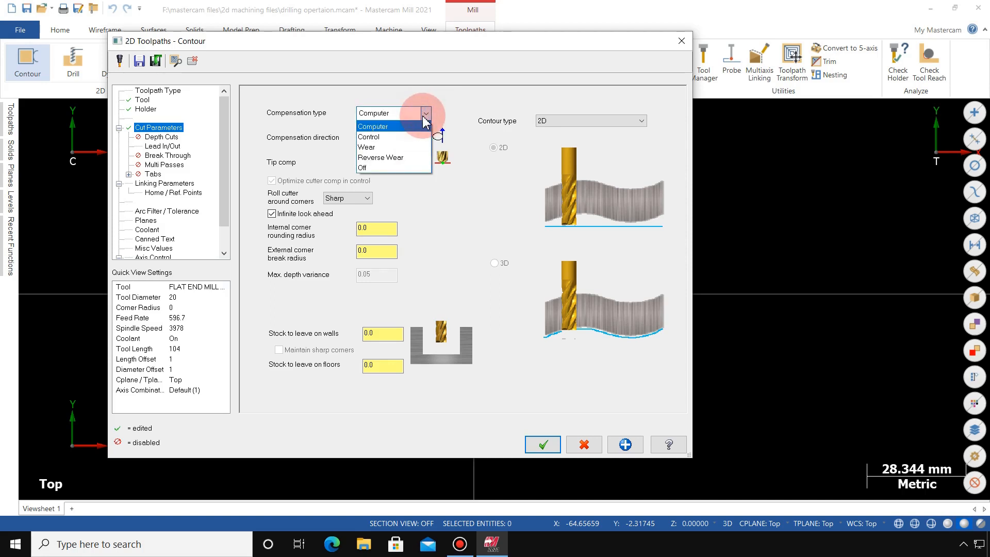
{"action": "left_click", "coordinate": [370, 144]}
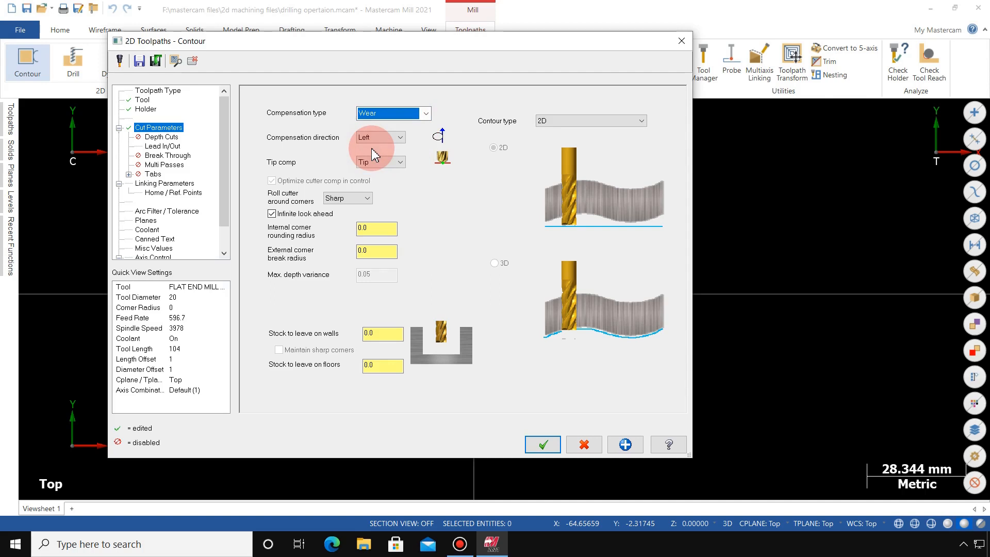
- Set the stock to leave on both walls and floors to 0.5
{"action": "left_click", "coordinate": [381, 335]}
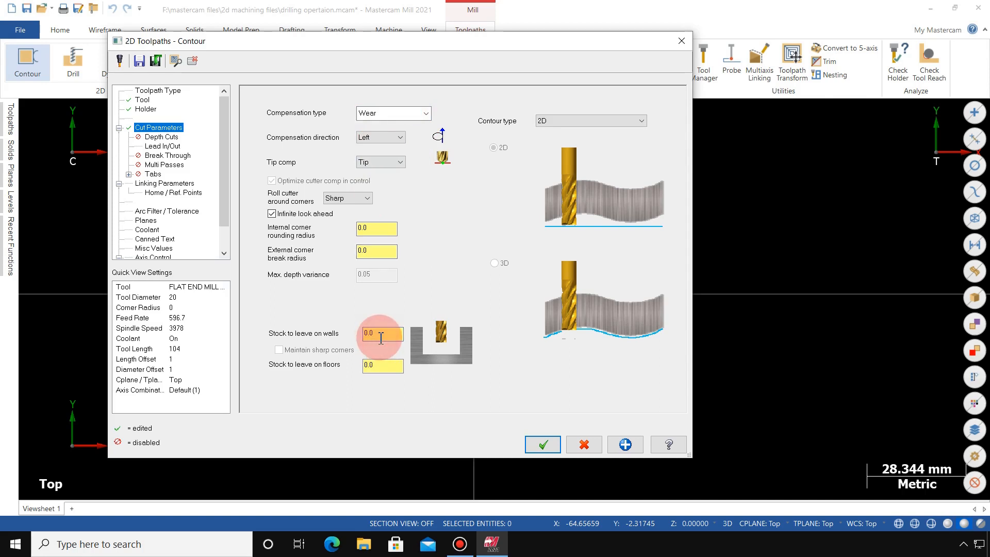
{"action": "key", "text": "BackSpace"}
{"action": "type", "text": "5"}
{"action": "left_click", "coordinate": [380, 368]}
{"action": "key", "text": "BackSpace"}
{"action": "type", "text": "5"}
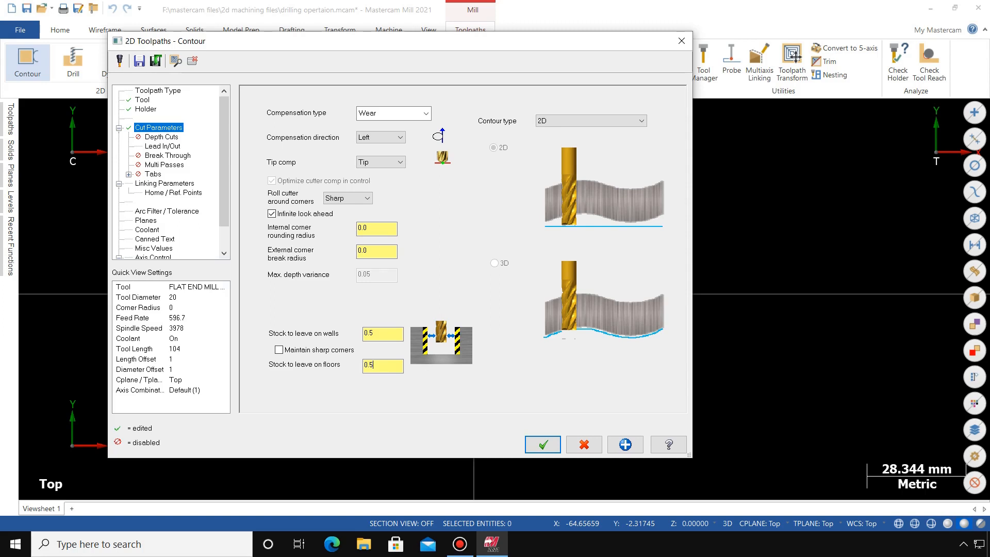
- Enable depth cuts for the contour with a max rough step of 2.0 and 0 finish cuts
{"action": "left_click", "coordinate": [158, 165]}
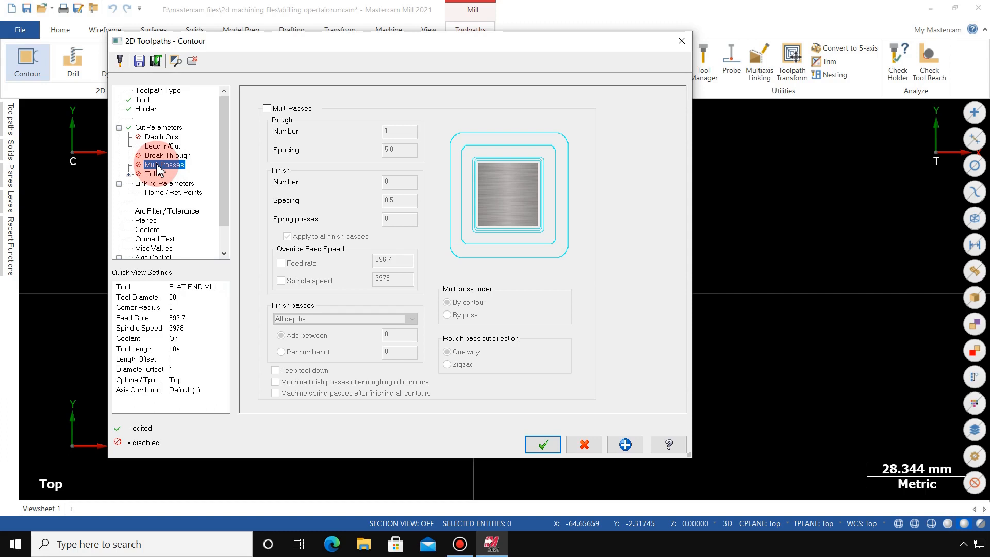
{"action": "left_click", "coordinate": [161, 136]}
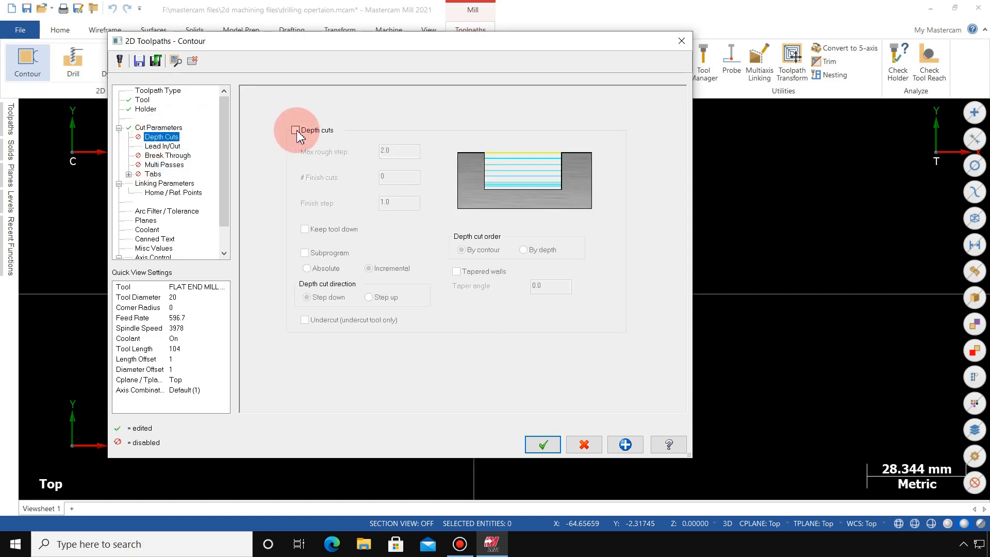
{"action": "left_click", "coordinate": [296, 130]}
{"action": "left_click", "coordinate": [410, 154]}
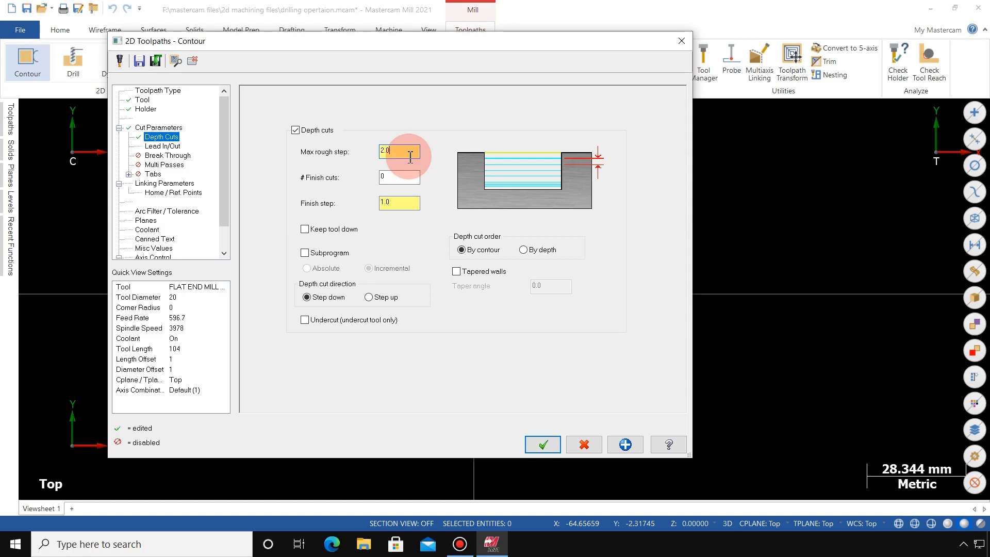
{"action": "left_click", "coordinate": [394, 178]}
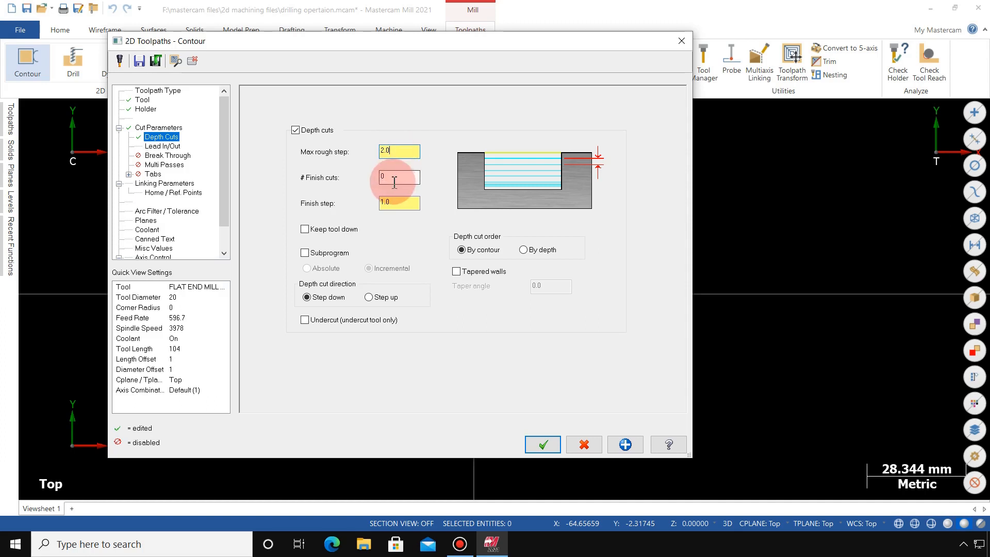
- Try the Keep tool down option for the depth cuts, check the linking parameters, and turn the option off again
{"action": "left_click", "coordinate": [331, 231]}
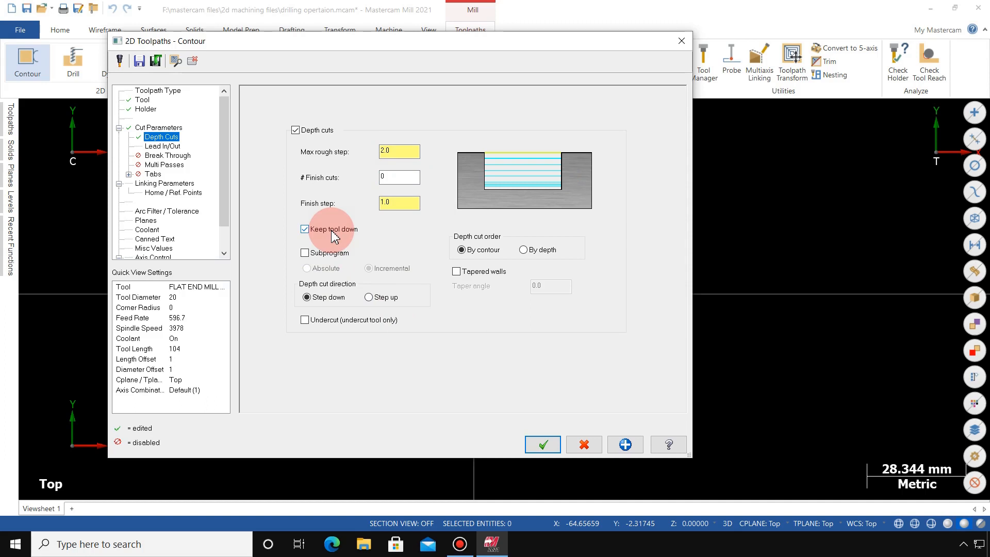
{"action": "left_click", "coordinate": [334, 237]}
{"action": "left_click", "coordinate": [331, 232]}
{"action": "left_click", "coordinate": [395, 151]}
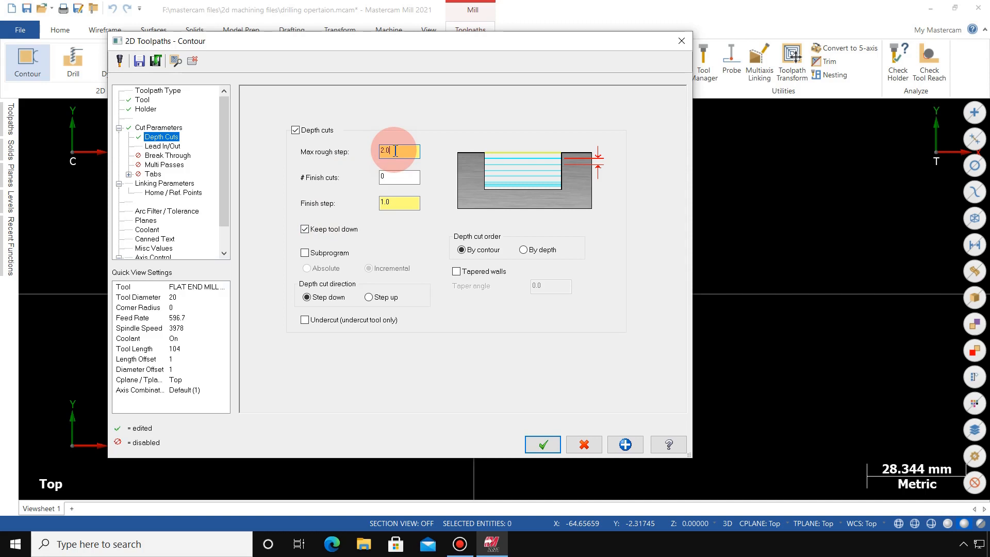
{"action": "left_click", "coordinate": [165, 184]}
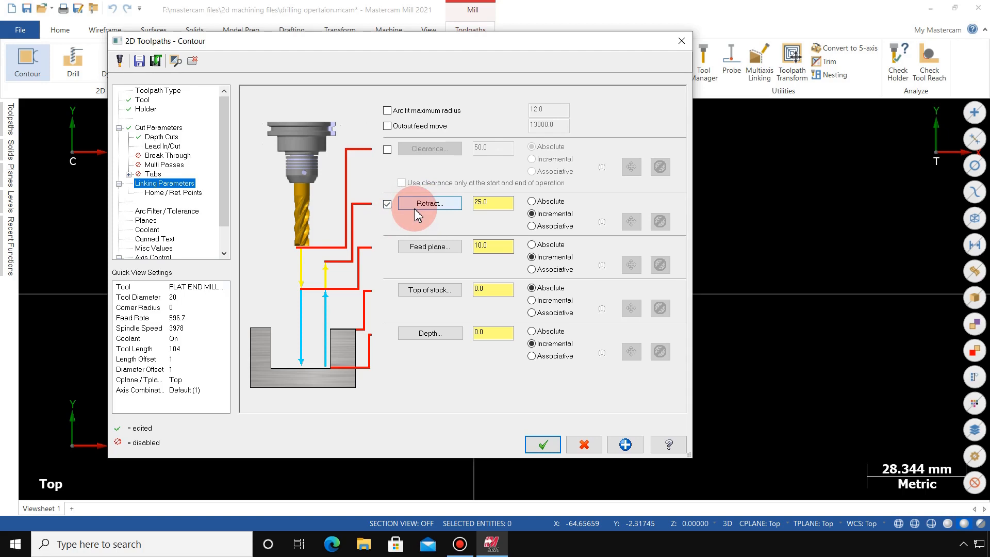
{"action": "left_click", "coordinate": [160, 137]}
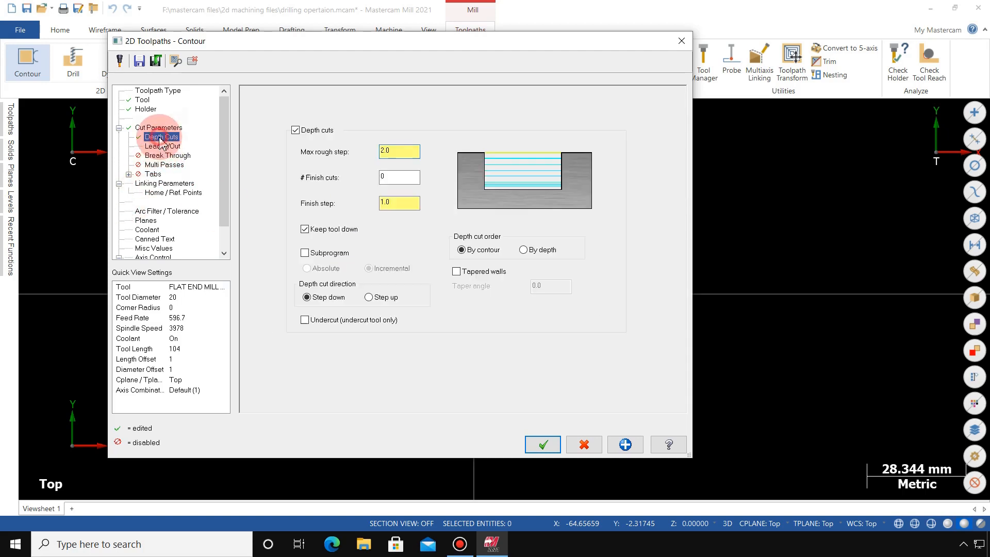
{"action": "left_click", "coordinate": [317, 236]}
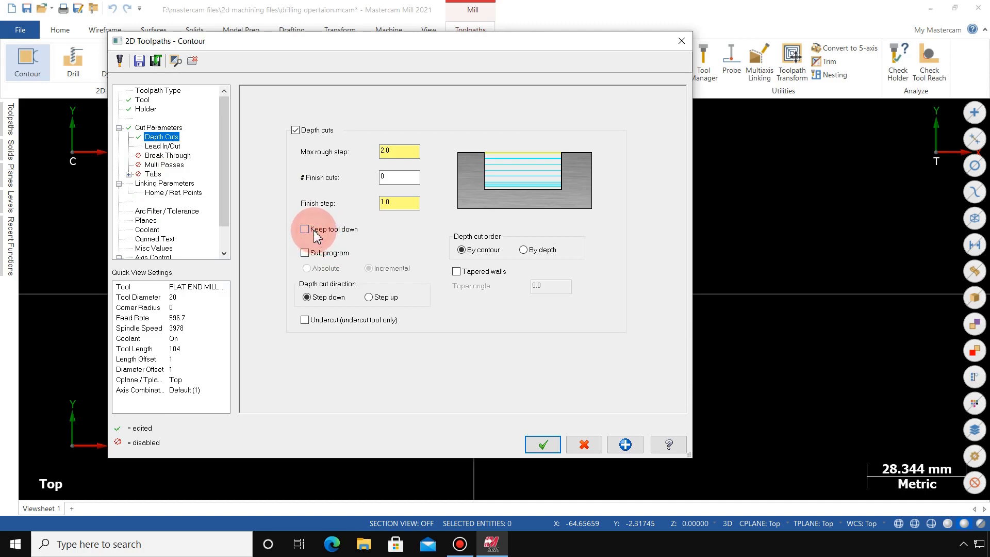
- Try the depth cuts' Subprogram option in Absolute and Incremental modes and turn it off again
{"action": "left_click", "coordinate": [320, 253]}
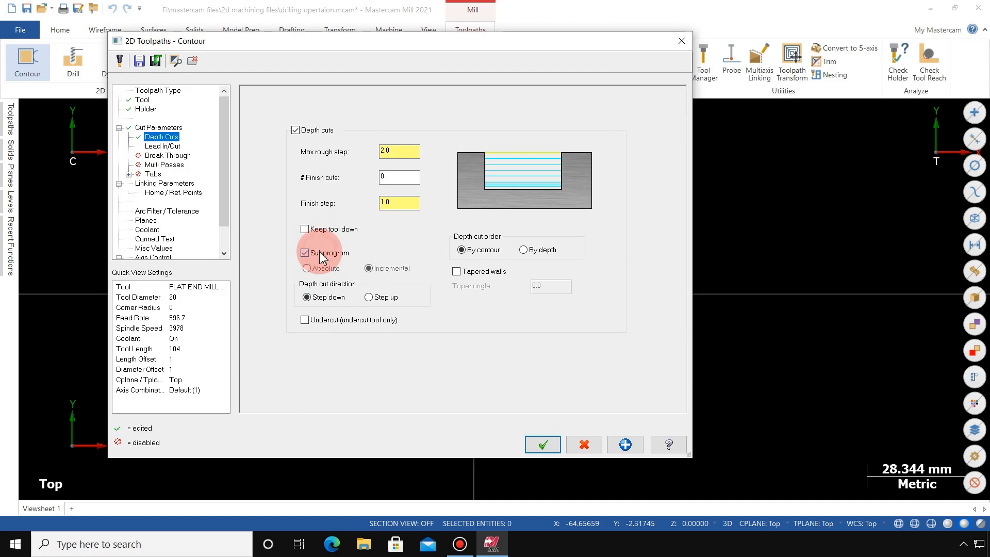
{"action": "left_click", "coordinate": [312, 268]}
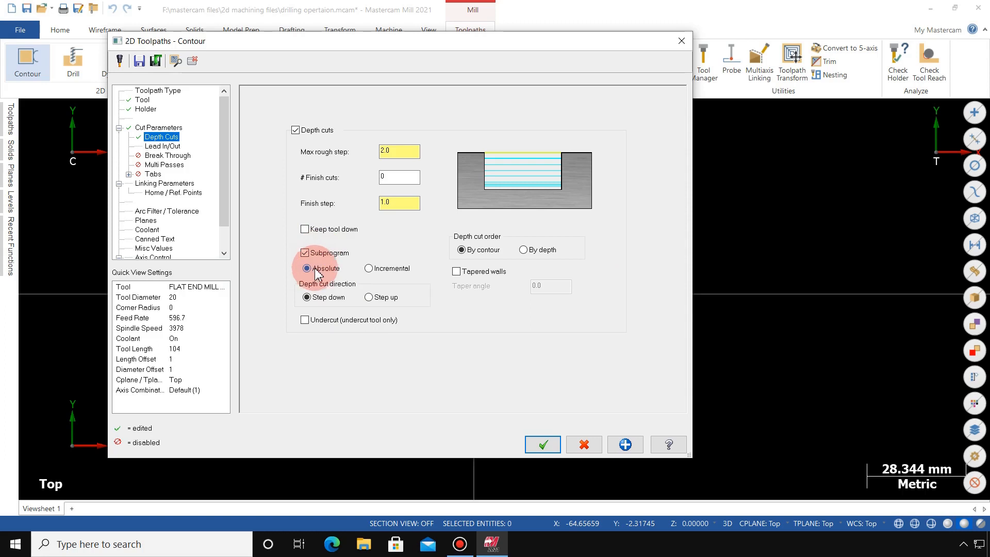
{"action": "left_click", "coordinate": [400, 269]}
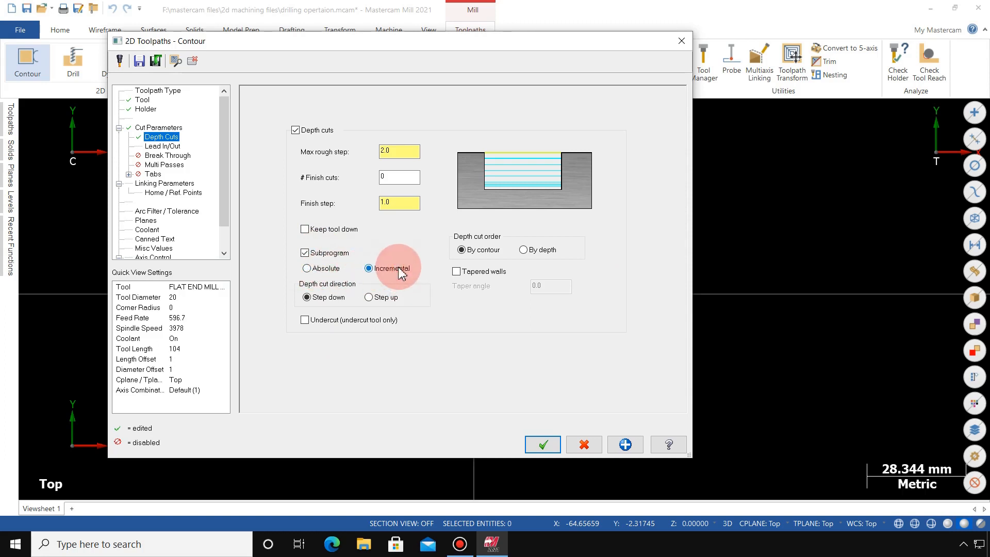
{"action": "left_click", "coordinate": [322, 254]}
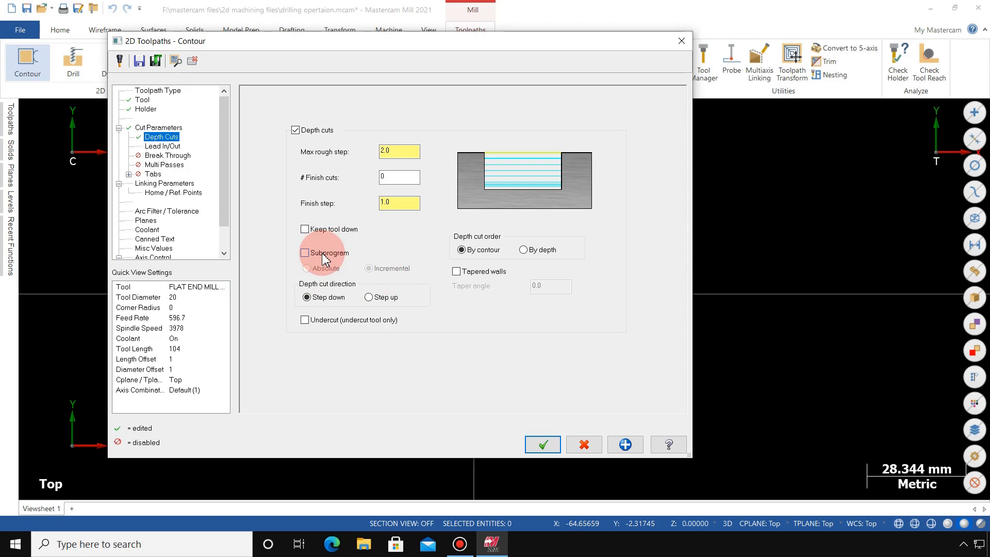
- Set the lead-in entry line length to 50% of the tool diameter
{"action": "left_click", "coordinate": [168, 147]}
{"action": "left_click", "coordinate": [335, 156]}
{"action": "key", "text": "BackSpace"}
{"action": "key", "text": "BackSpace"}
{"action": "key", "text": "BackSpace"}
{"action": "key", "text": "BackSpace"}
{"action": "key", "text": "BackSpace"}
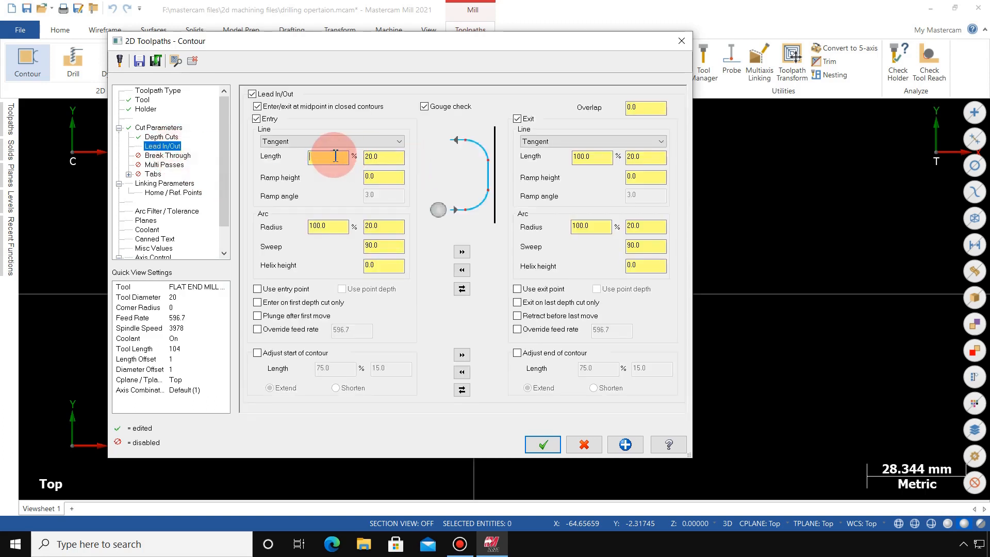
{"action": "type", "text": "50"}
{"action": "left_click", "coordinate": [335, 156]}
- Set the entry arc radius to 50% and copy the entry lead settings to the exit
{"action": "left_click", "coordinate": [335, 228]}
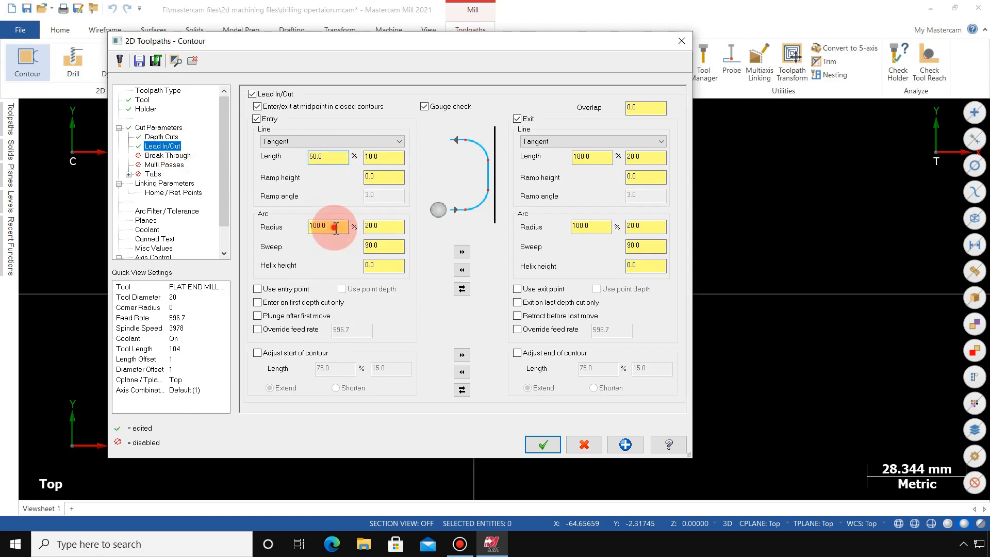
{"action": "key", "text": "BackSpace"}
{"action": "key", "text": "BackSpace"}
{"action": "key", "text": "BackSpace"}
{"action": "key", "text": "BackSpace"}
{"action": "key", "text": "BackSpace"}
{"action": "type", "text": "540"}
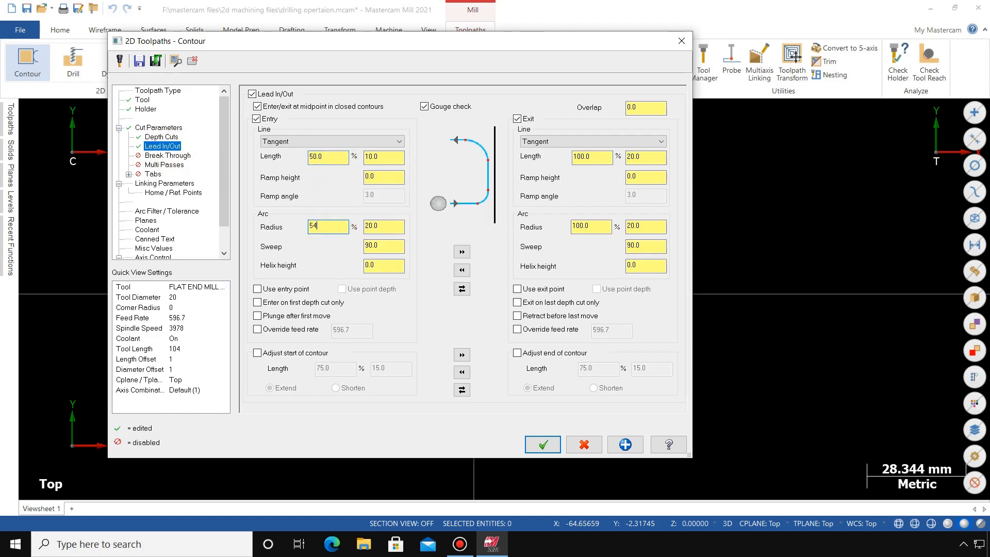
{"action": "key", "text": "BackSpace"}
{"action": "key", "text": "BackSpace"}
{"action": "type", "text": "0"}
{"action": "key", "text": "Return"}
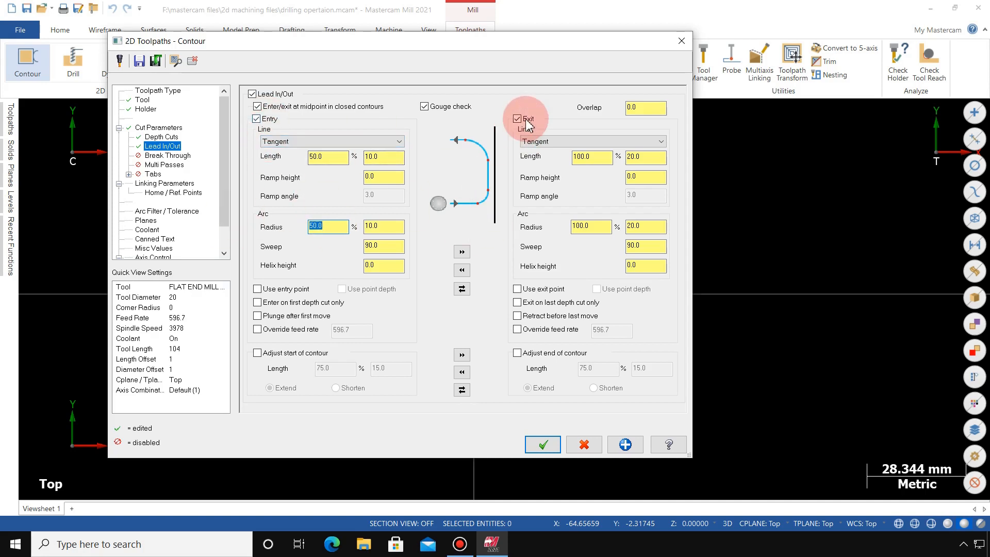
{"action": "left_click", "coordinate": [462, 252]}
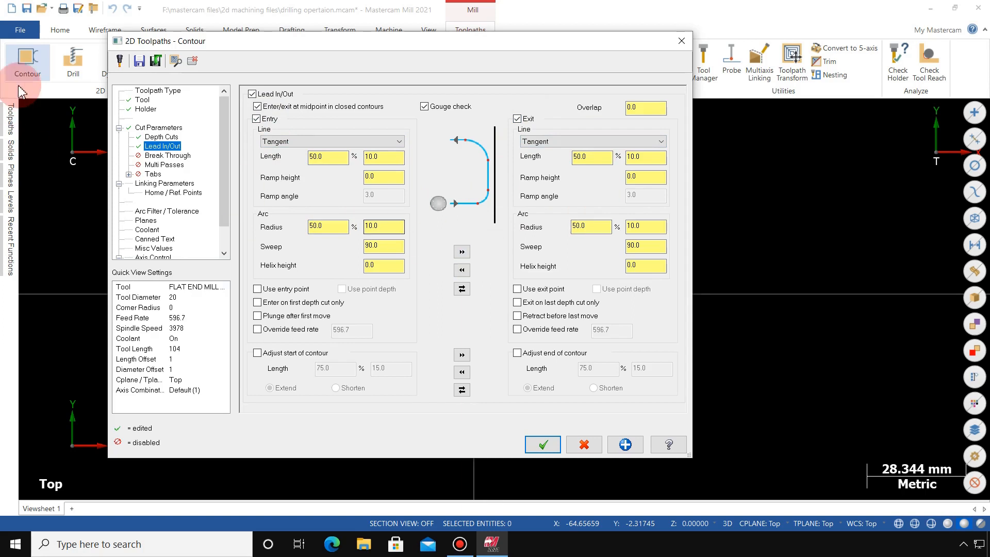
- Enable multi passes with 2 rough passes at 5.0 spacing
{"action": "left_click", "coordinate": [152, 156]}
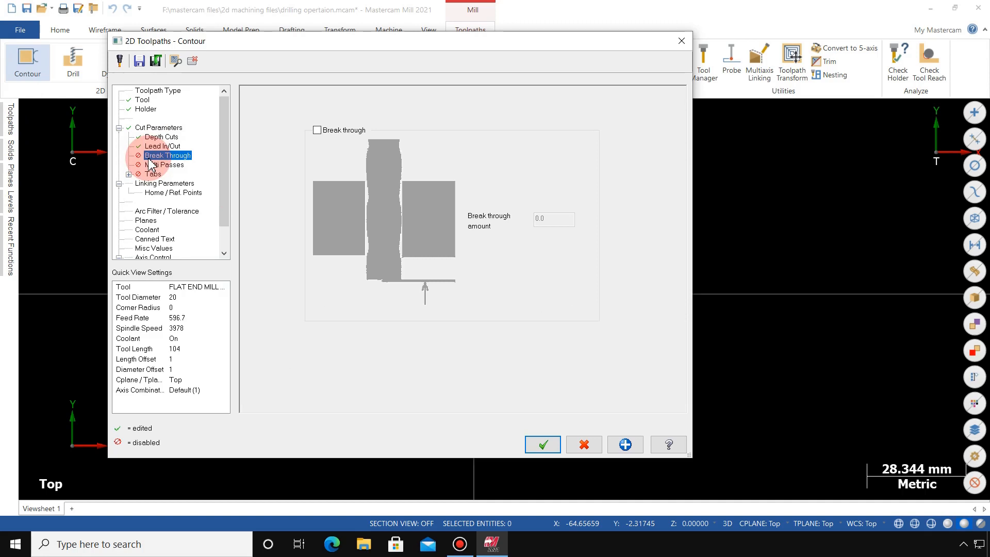
{"action": "left_click", "coordinate": [155, 165]}
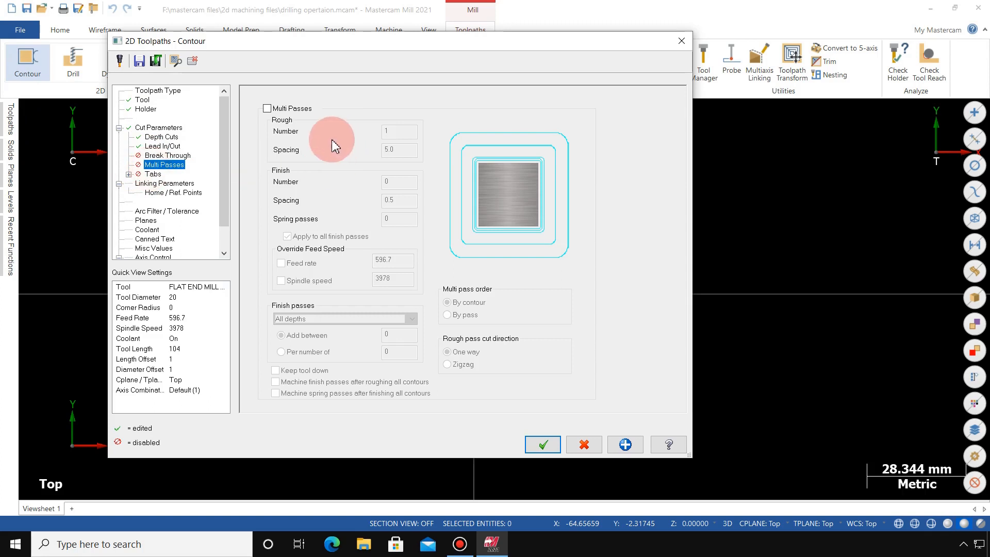
{"action": "left_click", "coordinate": [293, 108]}
{"action": "double_click", "coordinate": [396, 132]}
{"action": "key", "text": "BackSpace"}
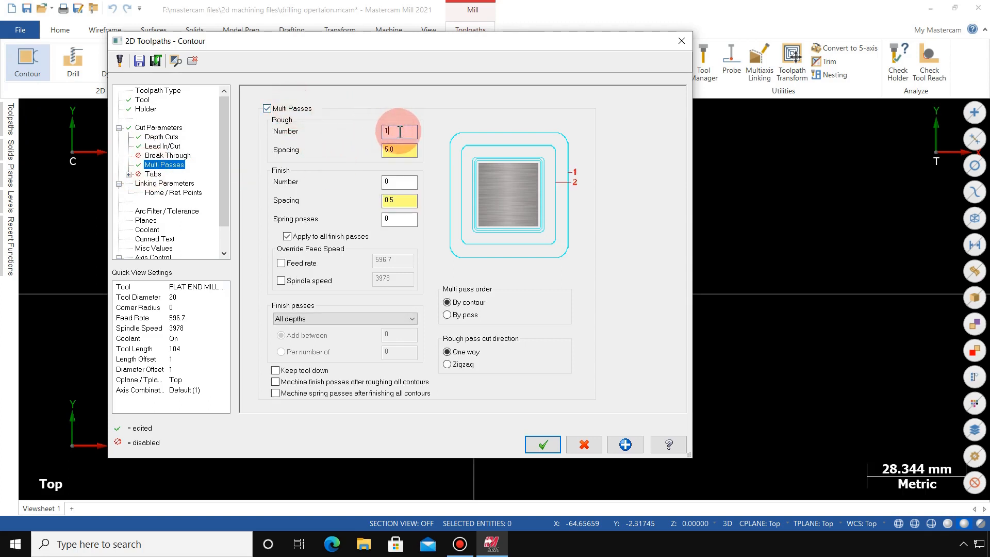
{"action": "type", "text": "2"}
{"action": "double_click", "coordinate": [396, 150]}
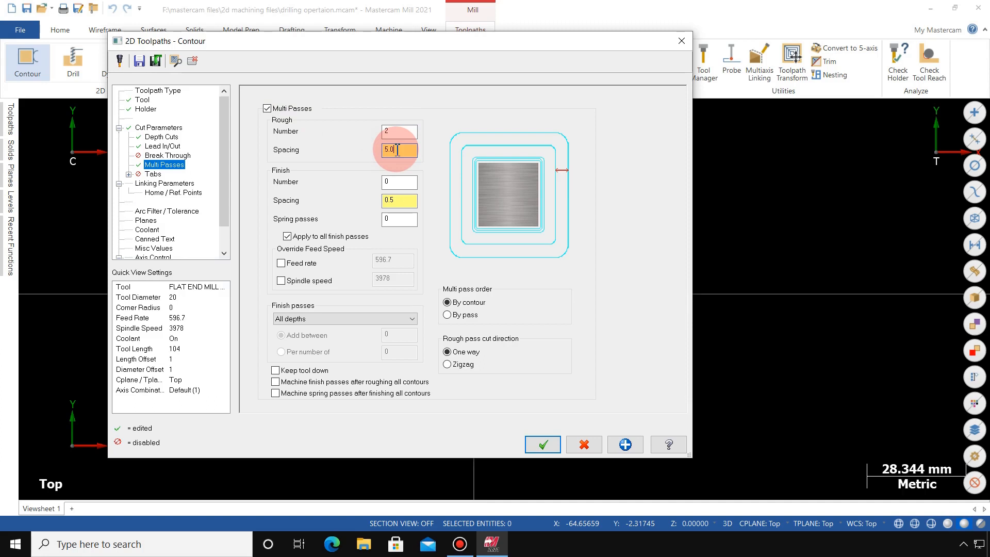
- Add 1 finish pass, machine finish passes after roughing all contours, and turn off applying spring passes to all finish passes
{"action": "left_click", "coordinate": [398, 182]}
{"action": "type", "text": "1"}
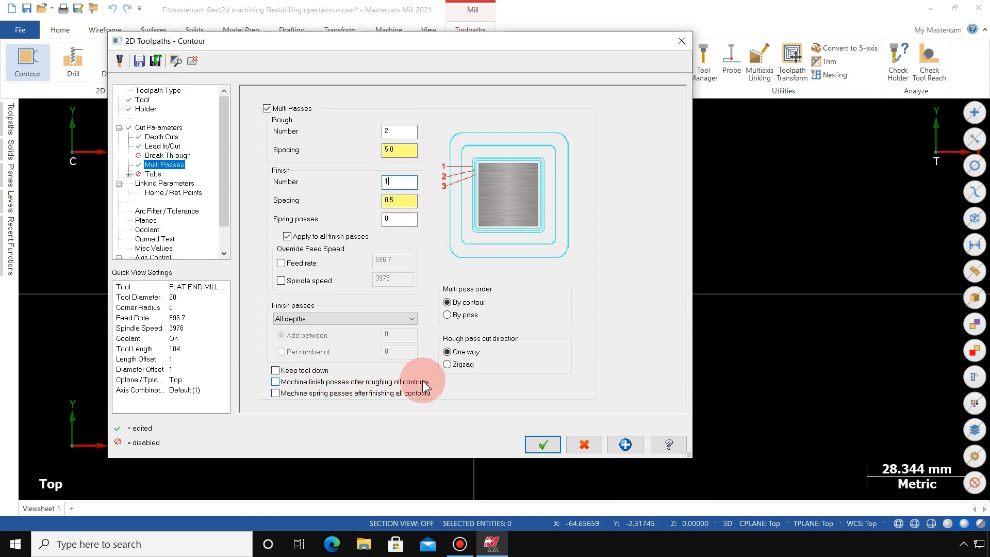
{"action": "left_click", "coordinate": [394, 383]}
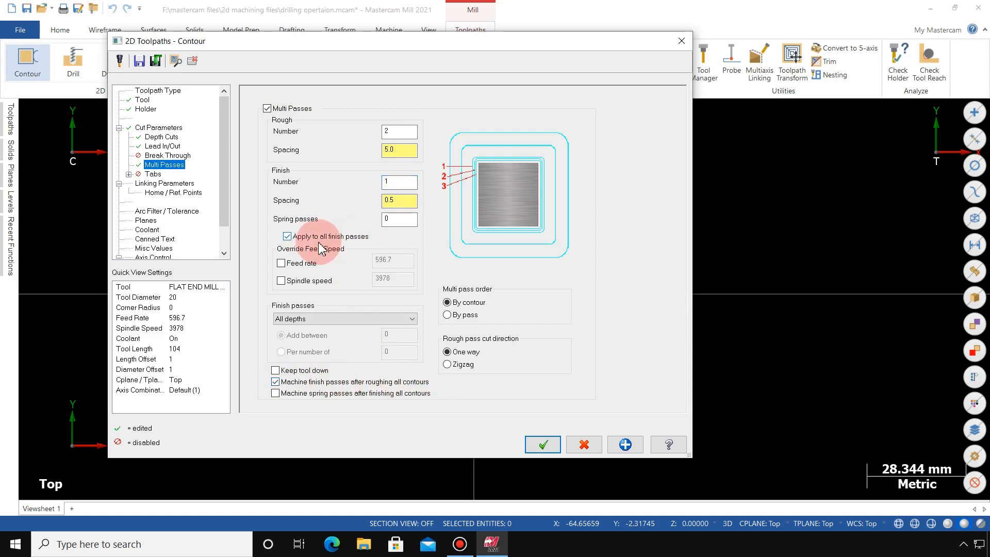
{"action": "left_click", "coordinate": [299, 240]}
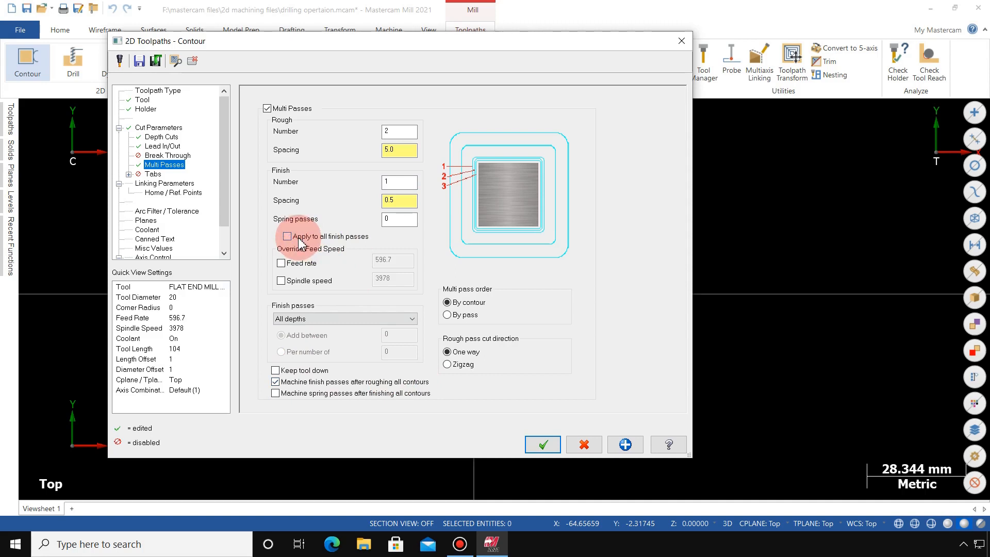
{"action": "left_click", "coordinate": [392, 132]}
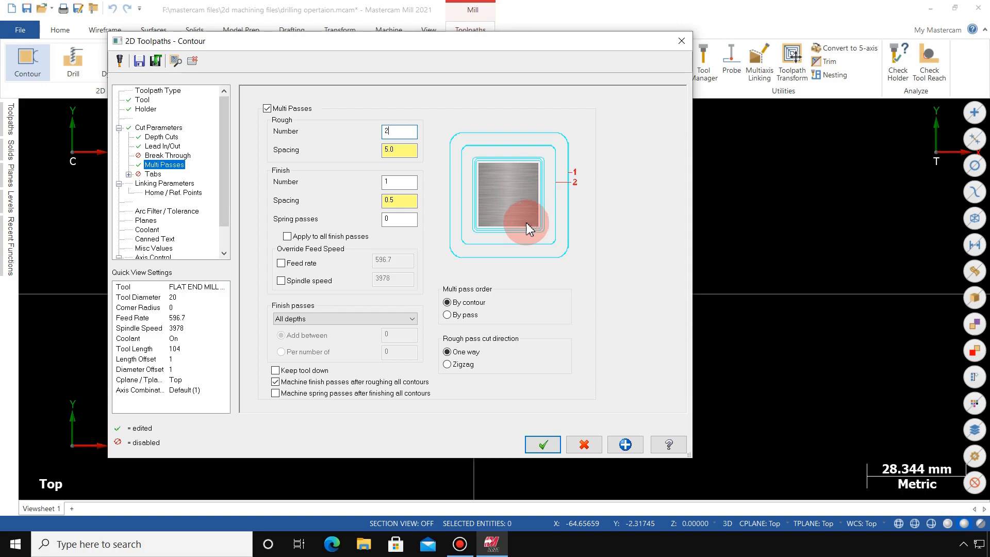
- In the linking parameters, enable absolute clearance at 50.0 and use it only at the start and end of the operation
{"action": "left_click", "coordinate": [164, 184]}
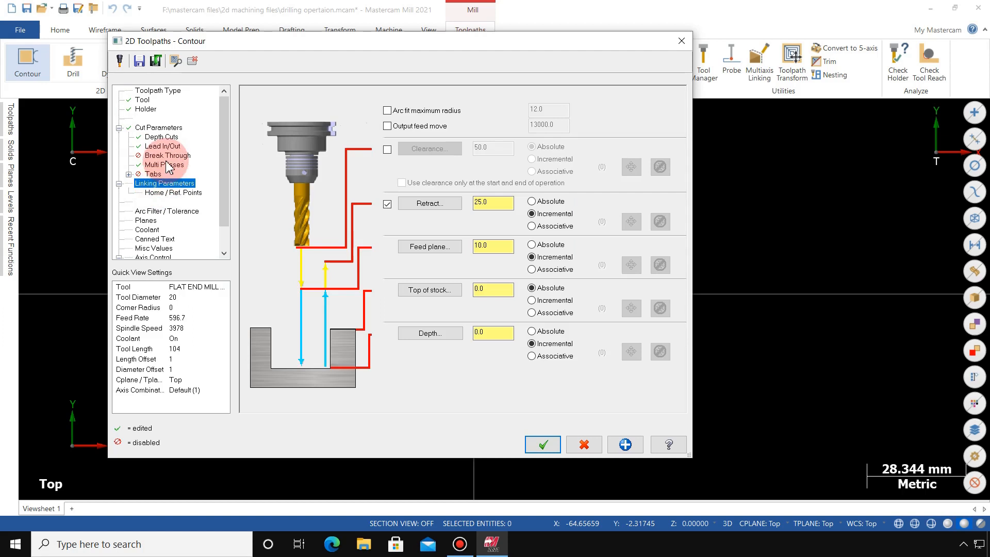
{"action": "left_click", "coordinate": [168, 165]}
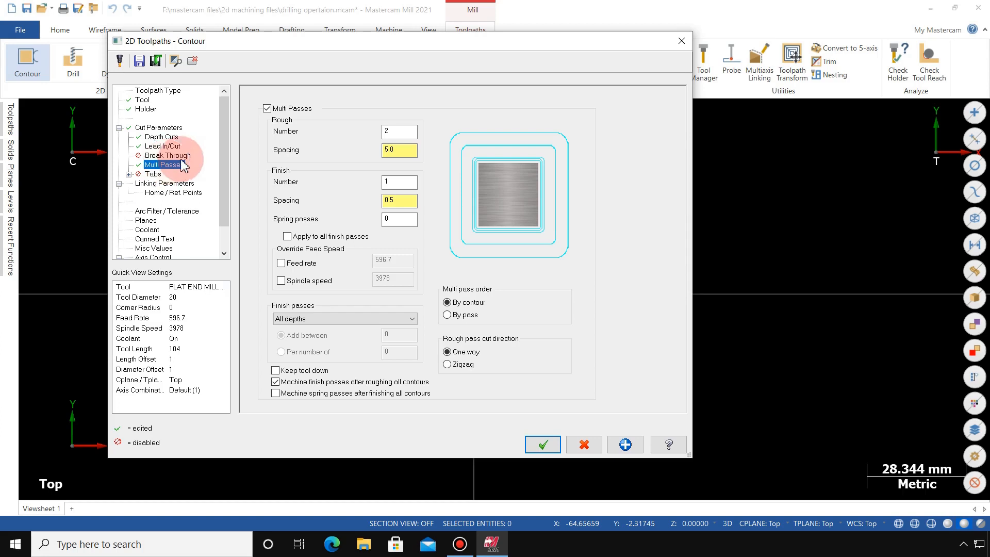
{"action": "left_click", "coordinate": [156, 185]}
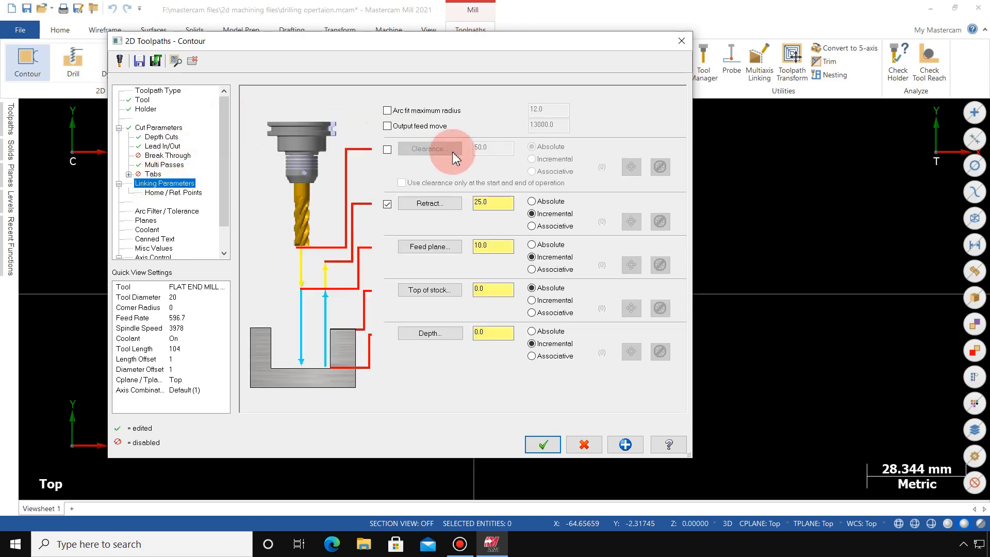
{"action": "left_click", "coordinate": [387, 150]}
{"action": "left_click", "coordinate": [546, 148]}
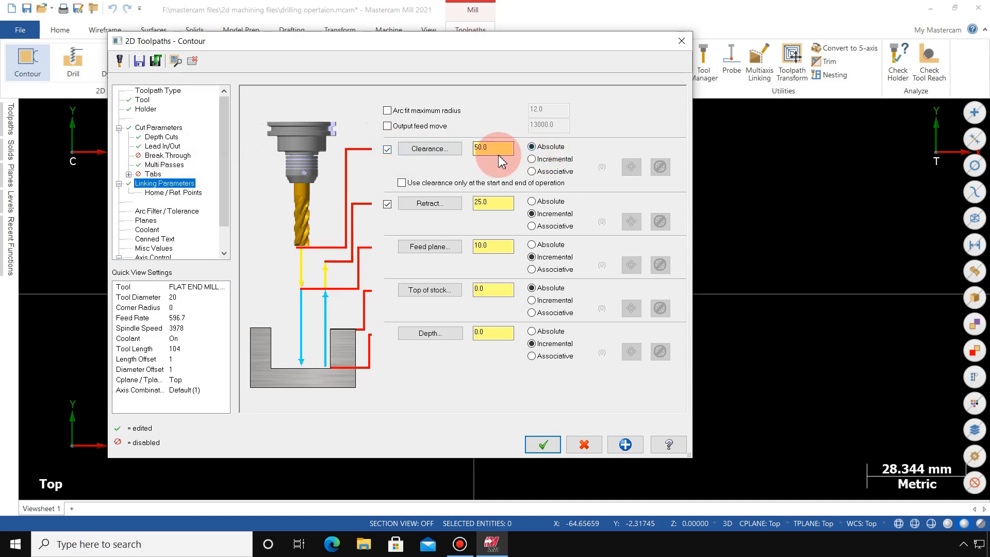
{"action": "left_click", "coordinate": [406, 183]}
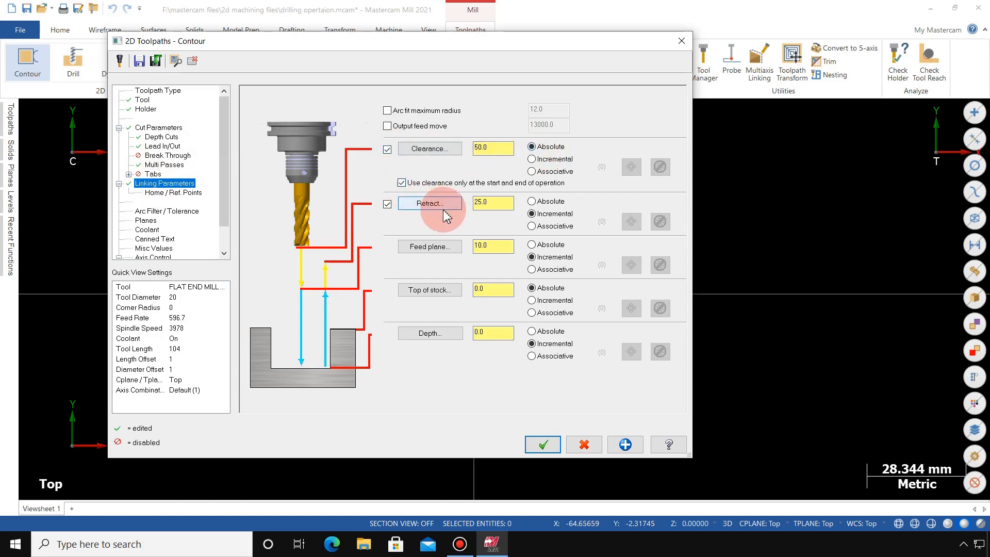
- Set the incremental retract height to 5.0
{"action": "left_click", "coordinate": [497, 201]}
{"action": "key", "text": "BackSpace"}
{"action": "key", "text": "BackSpace"}
{"action": "key", "text": "BackSpace"}
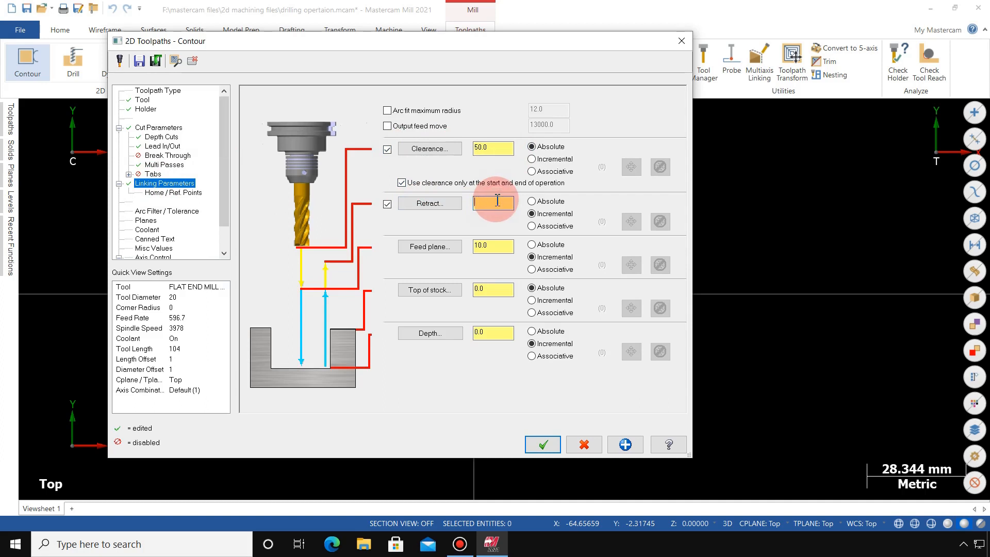
{"action": "type", "text": "5"}
{"action": "key", "text": "Return"}
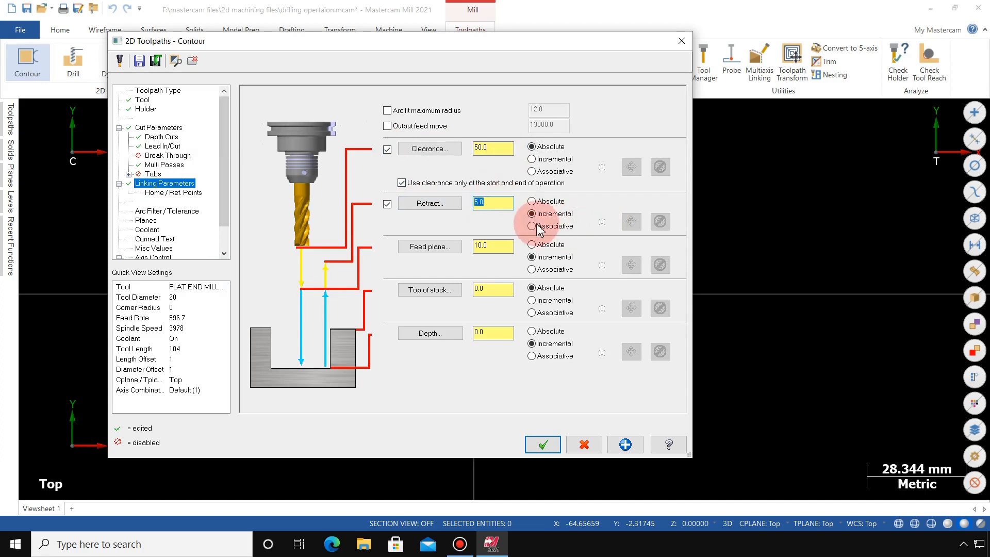
- Set the feed plane to 1.0 and make it absolute
{"action": "left_click", "coordinate": [492, 247]}
{"action": "key", "text": "BackSpace"}
{"action": "key", "text": "BackSpace"}
{"action": "key", "text": "BackSpace"}
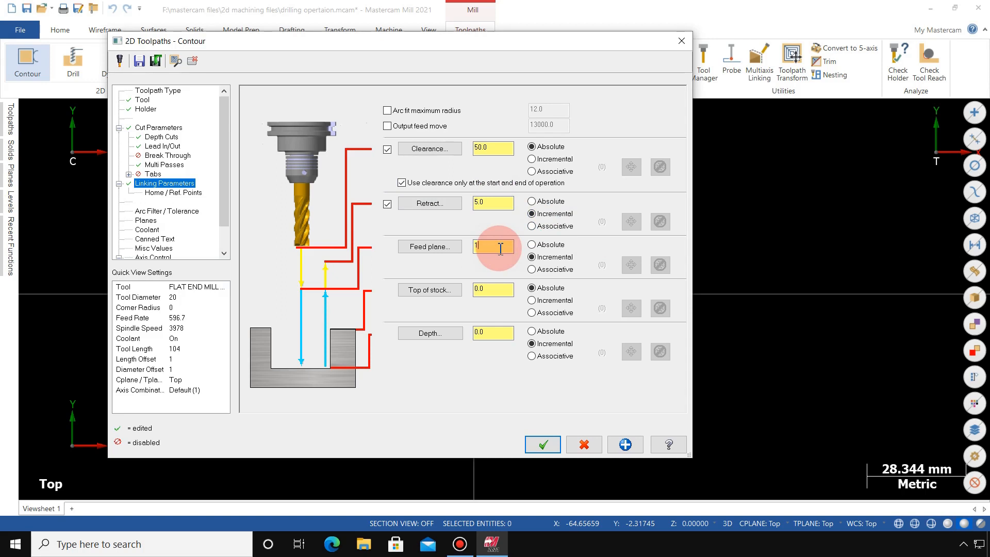
{"action": "type", "text": "1"}
{"action": "key", "text": "Return"}
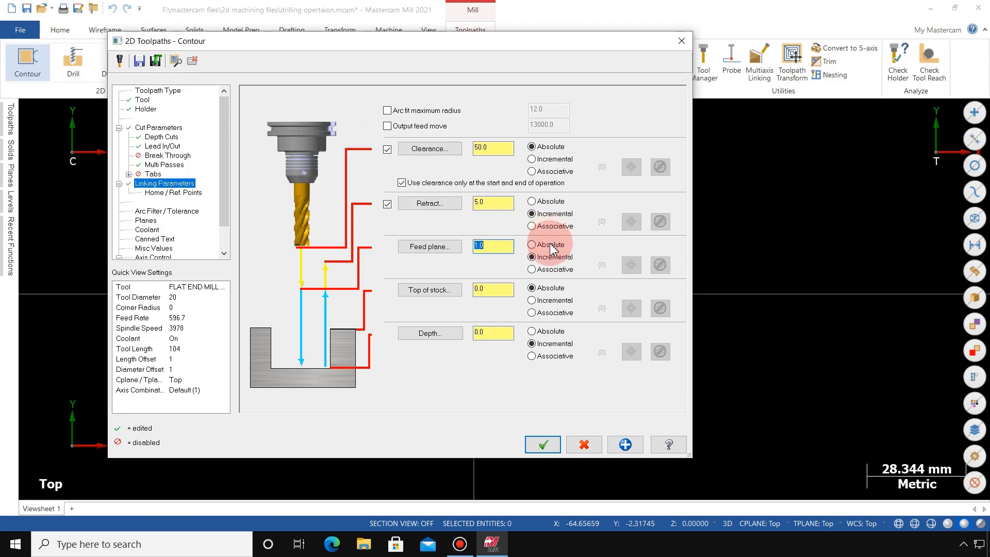
{"action": "left_click", "coordinate": [532, 245]}
- Make the cut depth absolute and take it from a point on the block's bottom edge in the isometric view
{"action": "left_click", "coordinate": [497, 291]}
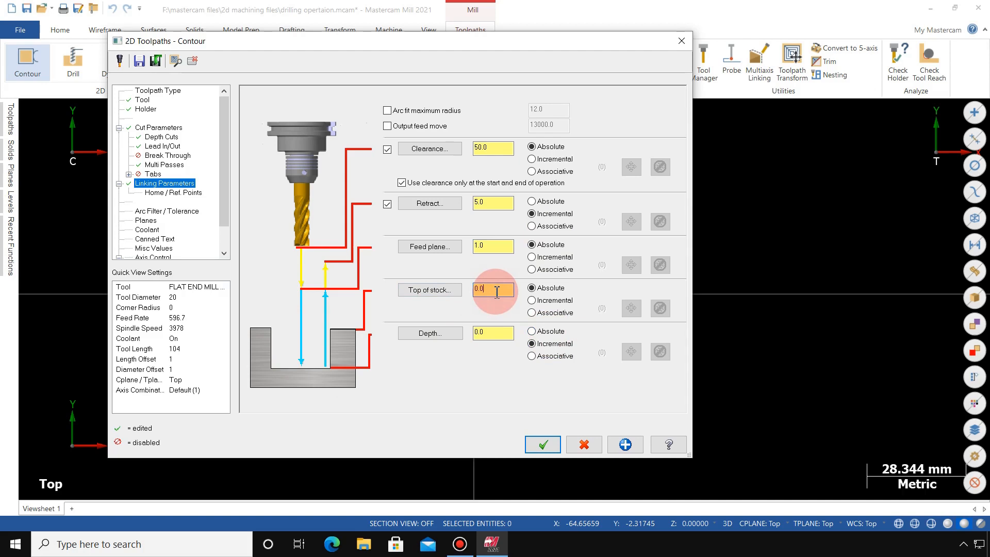
{"action": "left_click", "coordinate": [546, 336]}
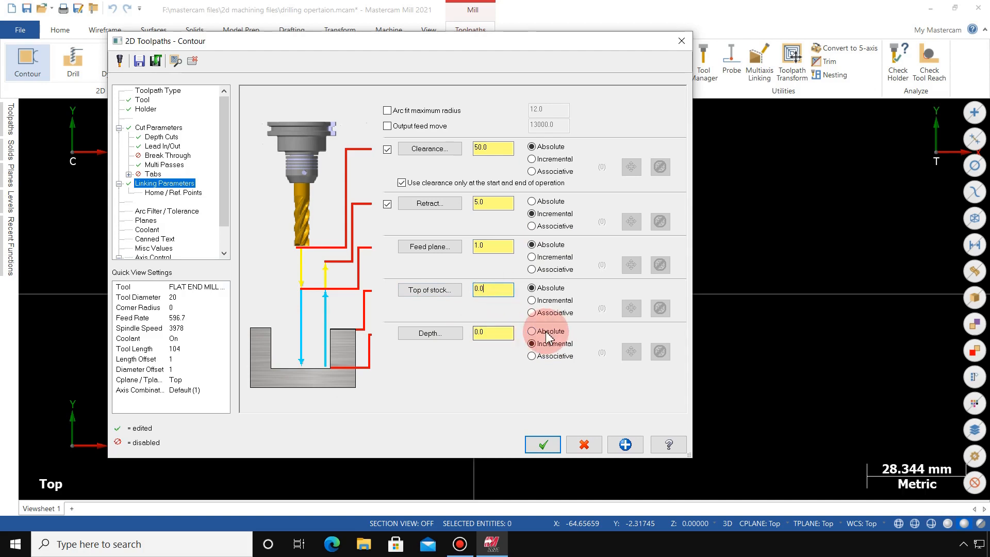
{"action": "left_click", "coordinate": [425, 335]}
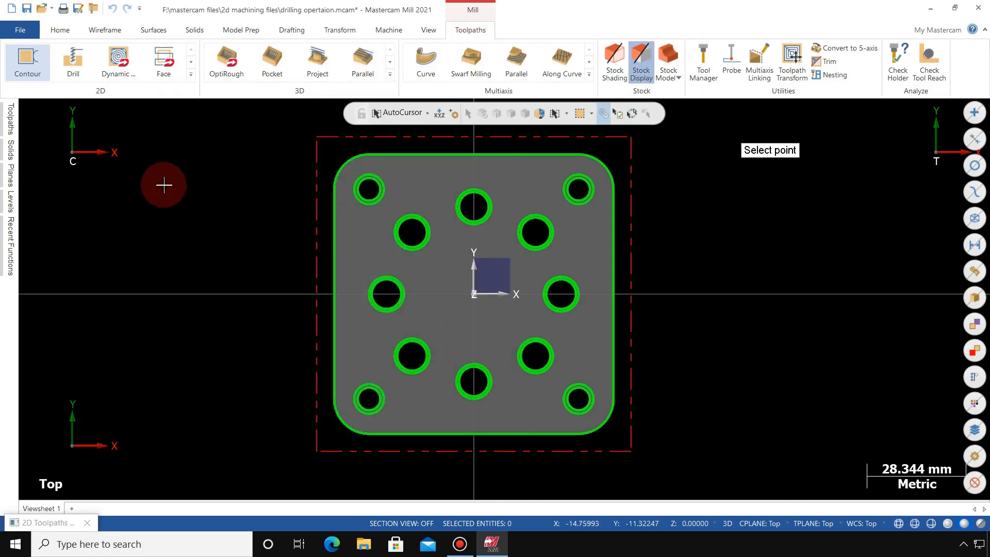
{"action": "right_click", "coordinate": [165, 184]}
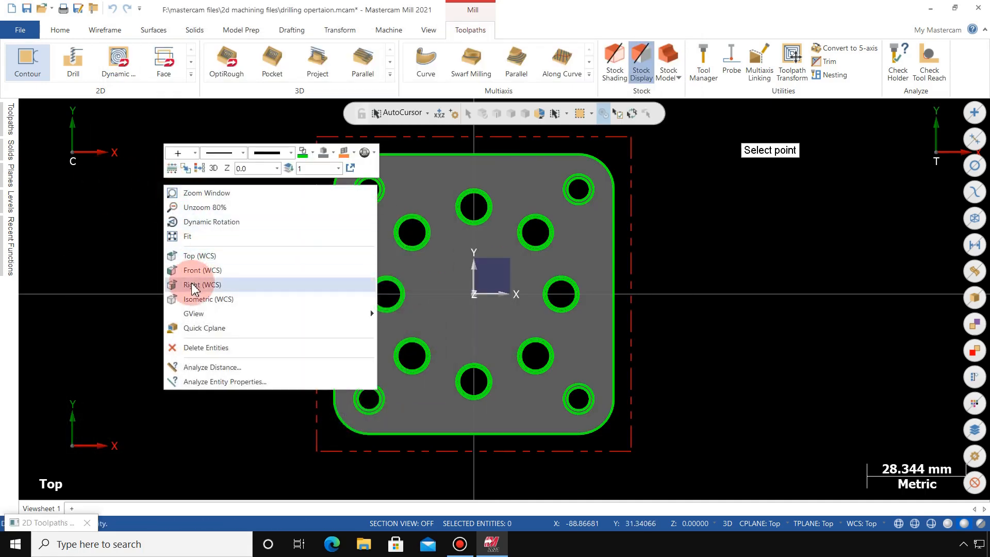
{"action": "left_click", "coordinate": [190, 300]}
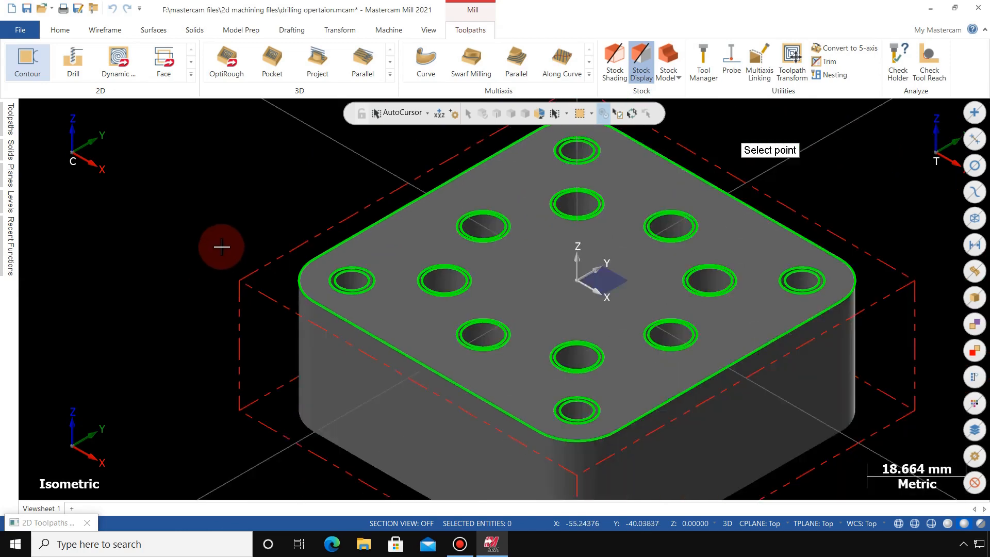
{"action": "left_click", "coordinate": [287, 399]}
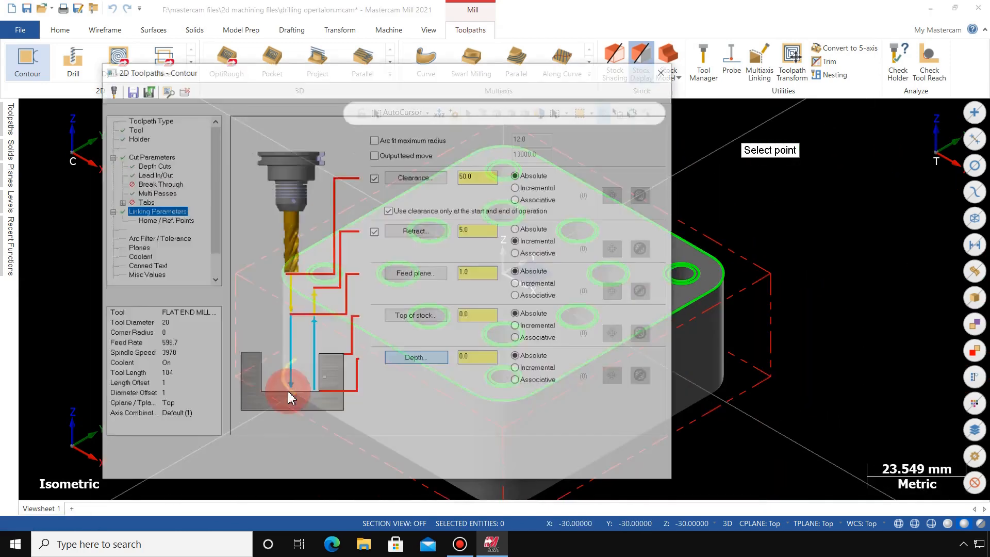
- Try a cut depth of -25 and restore it to -30
{"action": "left_click", "coordinate": [490, 332]}
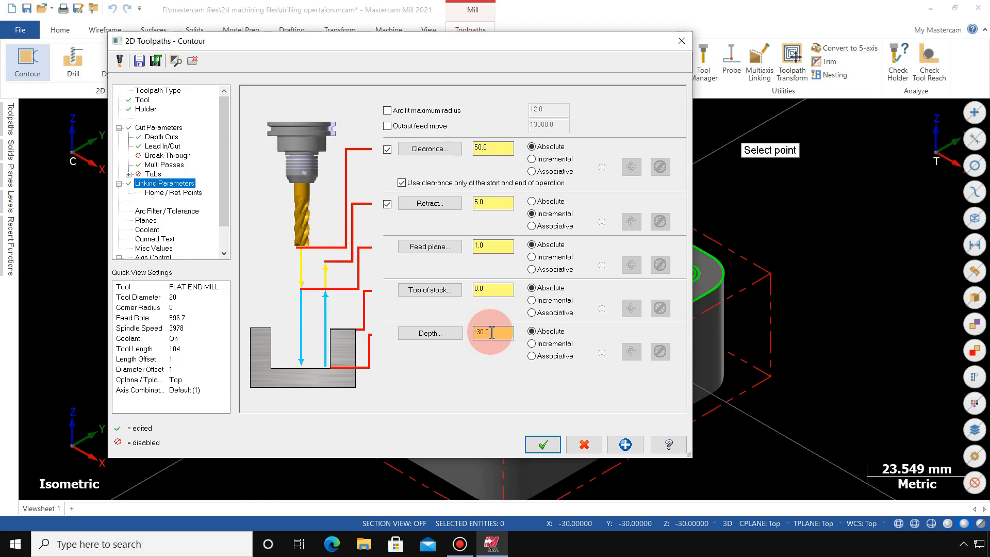
{"action": "key", "text": "BackSpace"}
{"action": "key", "text": "BackSpace"}
{"action": "key", "text": "BackSpace"}
{"action": "key", "text": "BackSpace"}
{"action": "type", "text": "25"}
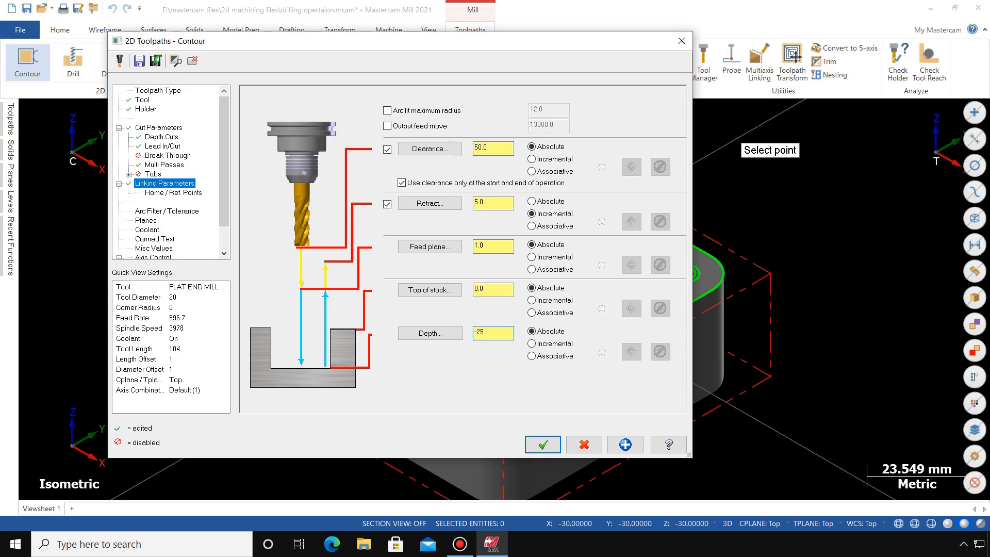
{"action": "key", "text": "BackSpace"}
{"action": "key", "text": "BackSpace"}
{"action": "type", "text": "-30"}
{"action": "key", "text": "Return"}
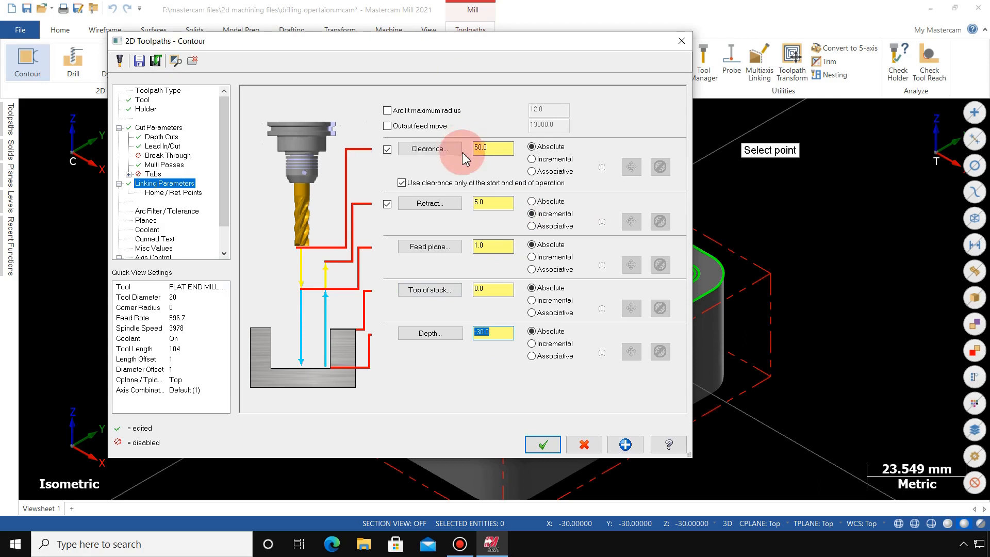
- Review the retract height, the home position coordinates, and the total and cut tolerances of the contour toolpath
{"action": "left_click", "coordinate": [492, 204]}
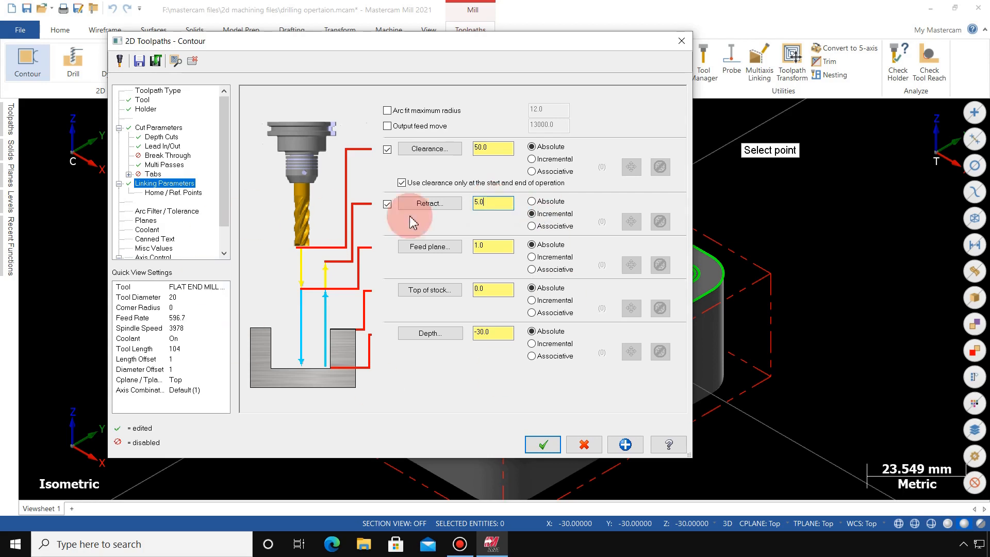
{"action": "left_click", "coordinate": [173, 192]}
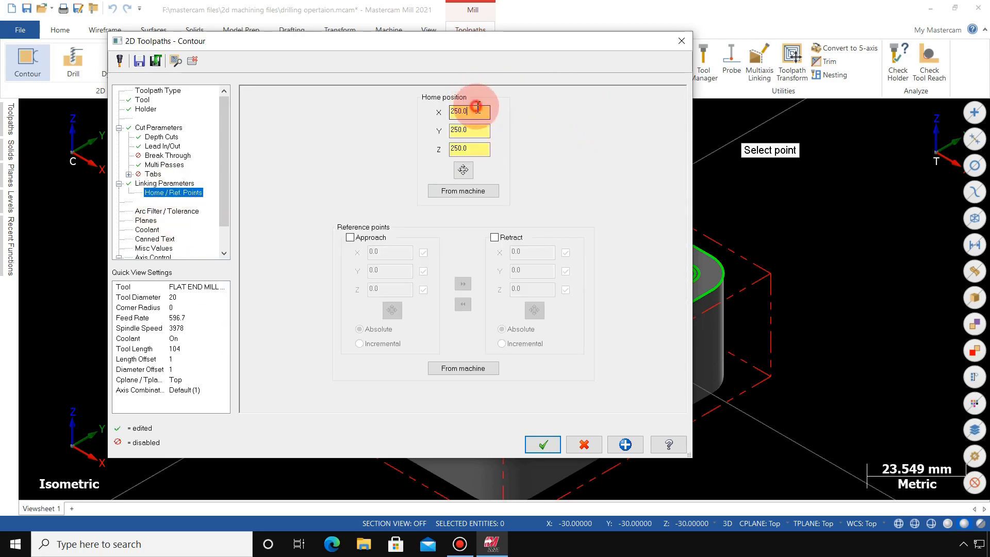
{"action": "left_click", "coordinate": [480, 150]}
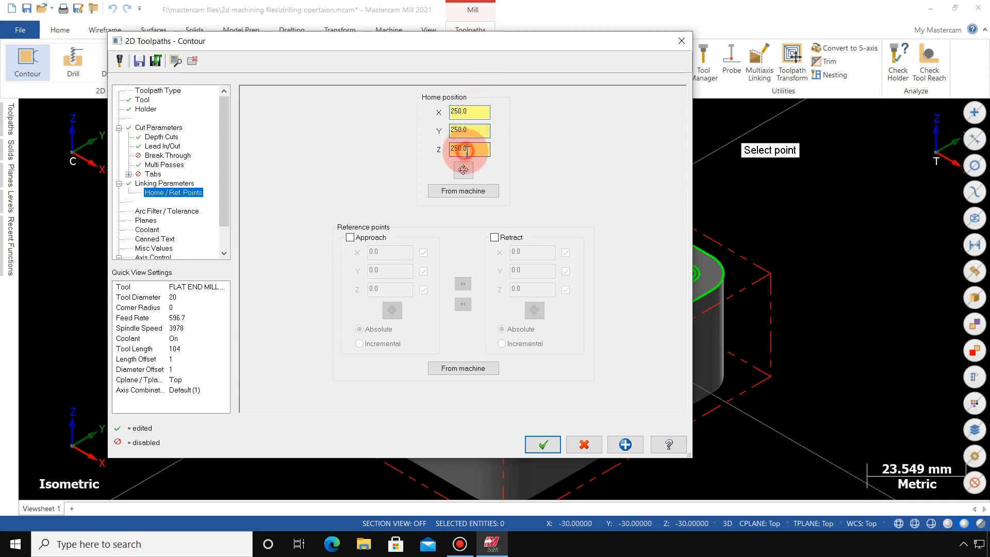
{"action": "left_click", "coordinate": [175, 212]}
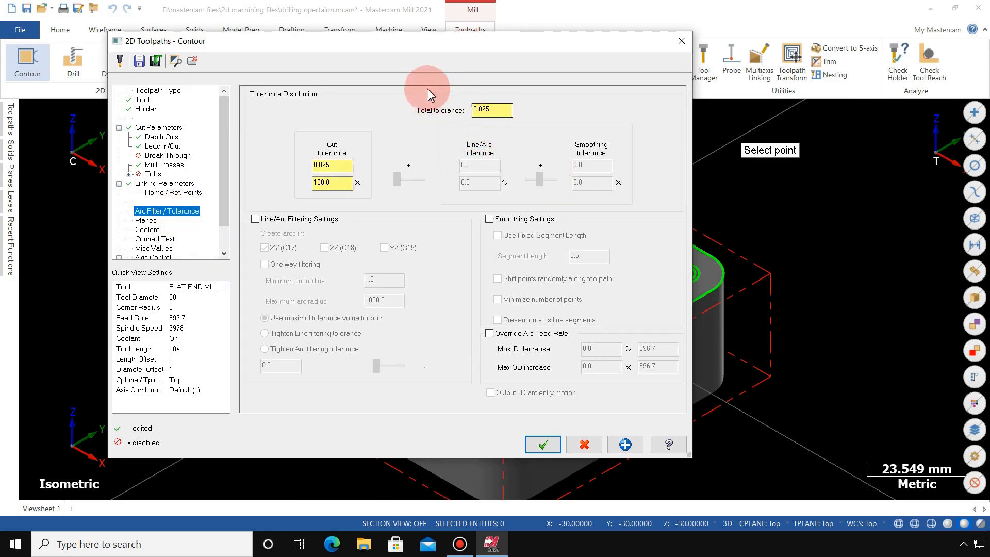
{"action": "left_click", "coordinate": [501, 115]}
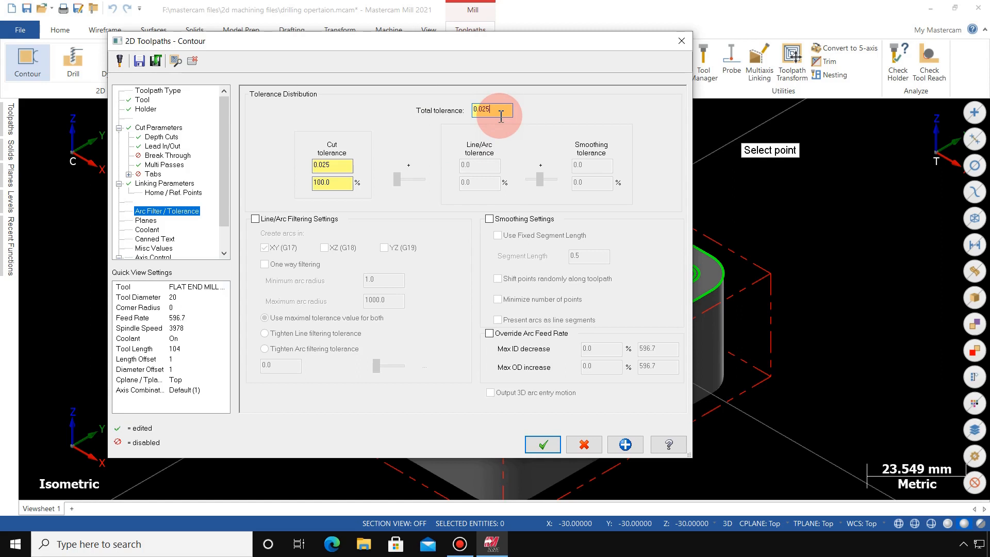
{"action": "left_click", "coordinate": [351, 167]}
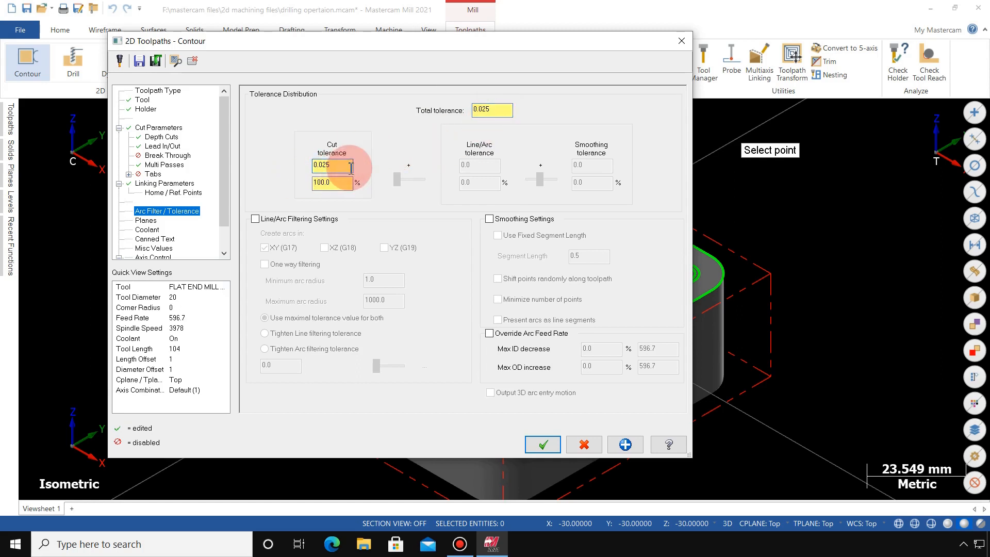
- Set the tool plane's work offset manually to 0, updating just this operation without changing the plane
{"action": "left_click", "coordinate": [150, 221]}
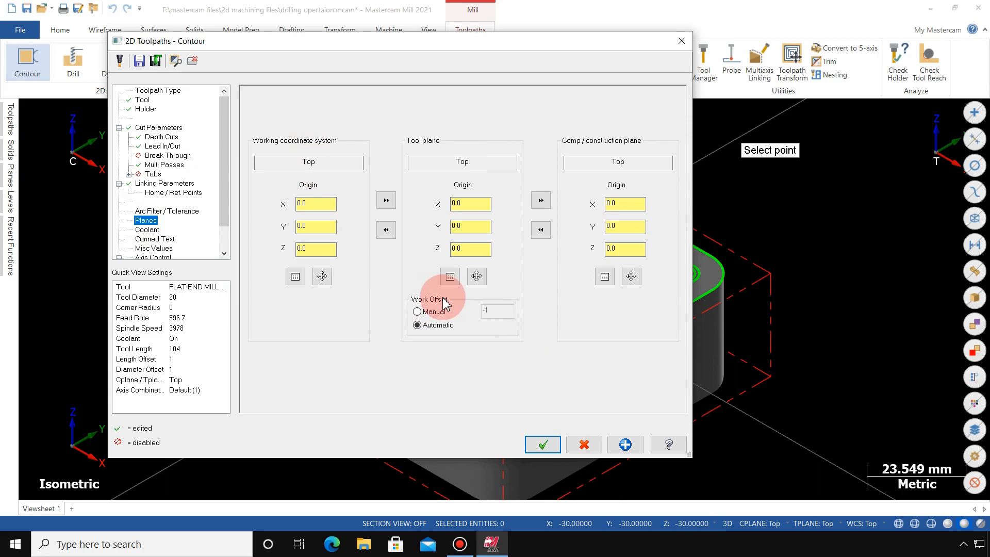
{"action": "left_click", "coordinate": [434, 313]}
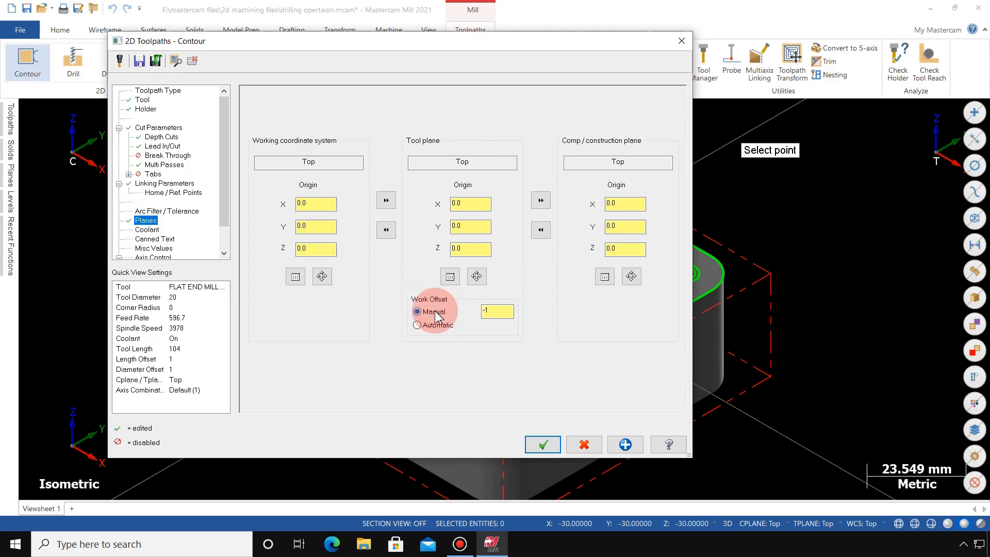
{"action": "double_click", "coordinate": [499, 311]}
{"action": "key", "text": "BackSpace"}
{"action": "type", "text": "0"}
{"action": "key", "text": "Tab"}
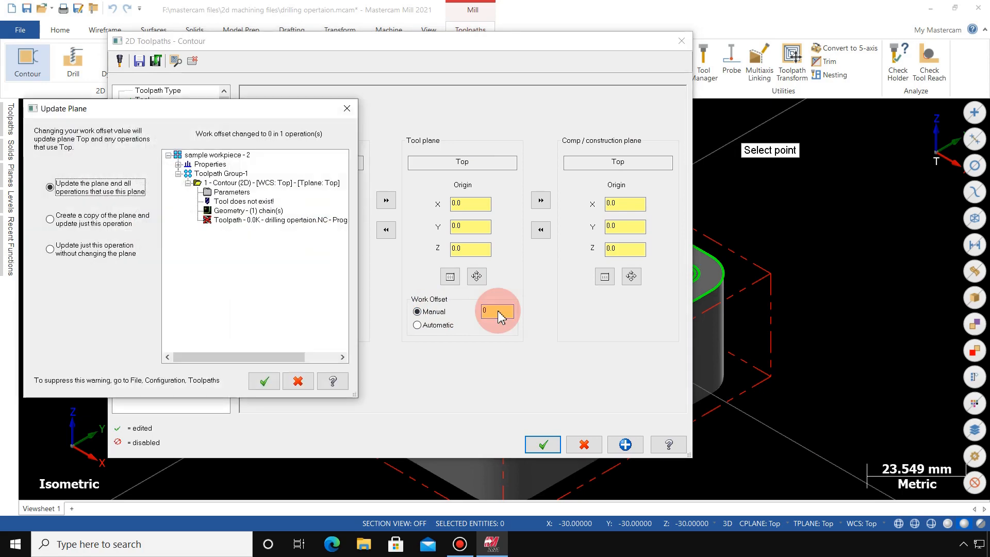
{"action": "left_click", "coordinate": [85, 251]}
{"action": "left_click", "coordinate": [245, 184]}
{"action": "left_click", "coordinate": [264, 381]}
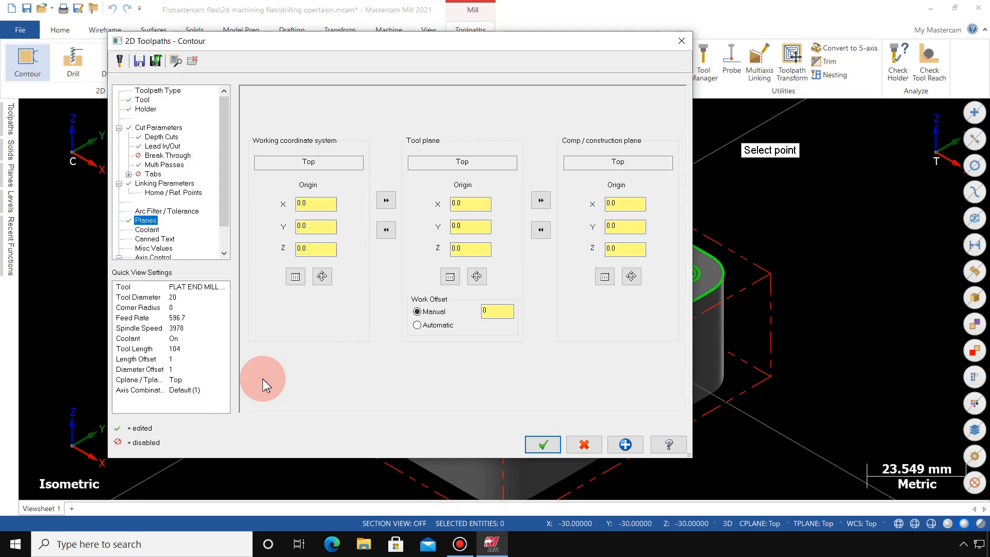
- Check the flood coolant setting, accept the contour parameters, and inspect the generated toolpath on the block
{"action": "left_click", "coordinate": [146, 230]}
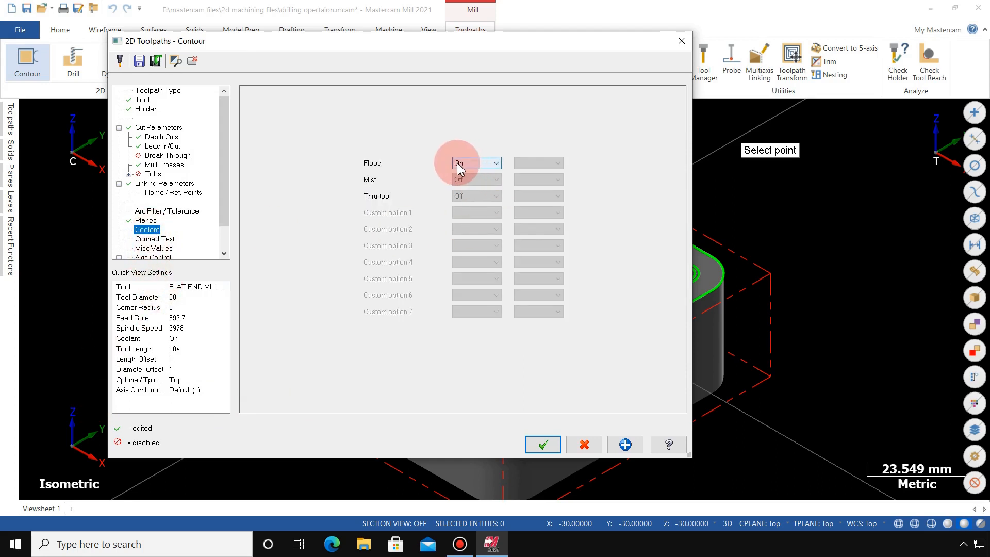
{"action": "left_click", "coordinate": [543, 445]}
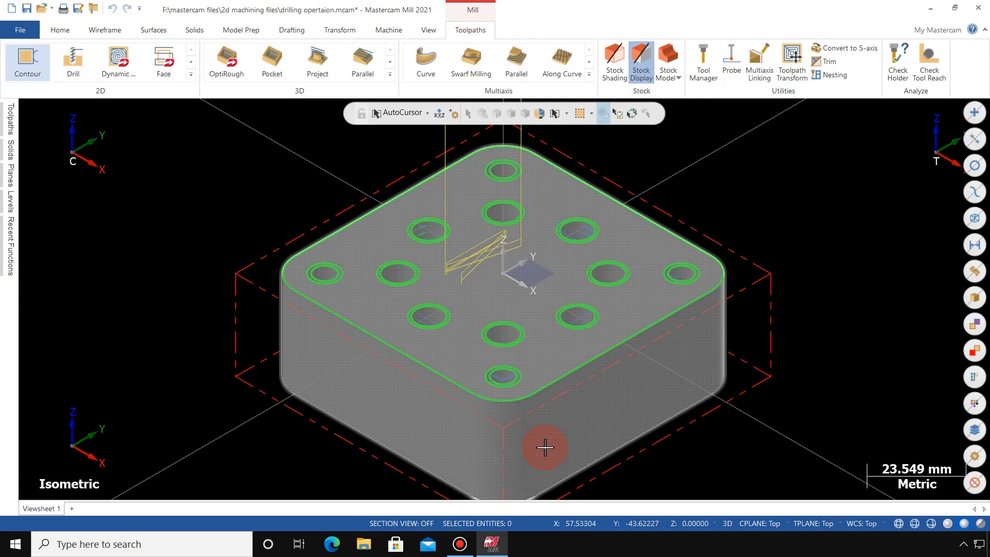
{"action": "scroll", "coordinate": [476, 258], "scroll_direction": "up", "scroll_amount": 1}
{"action": "scroll", "coordinate": [454, 198], "scroll_direction": "down", "scroll_amount": 3}
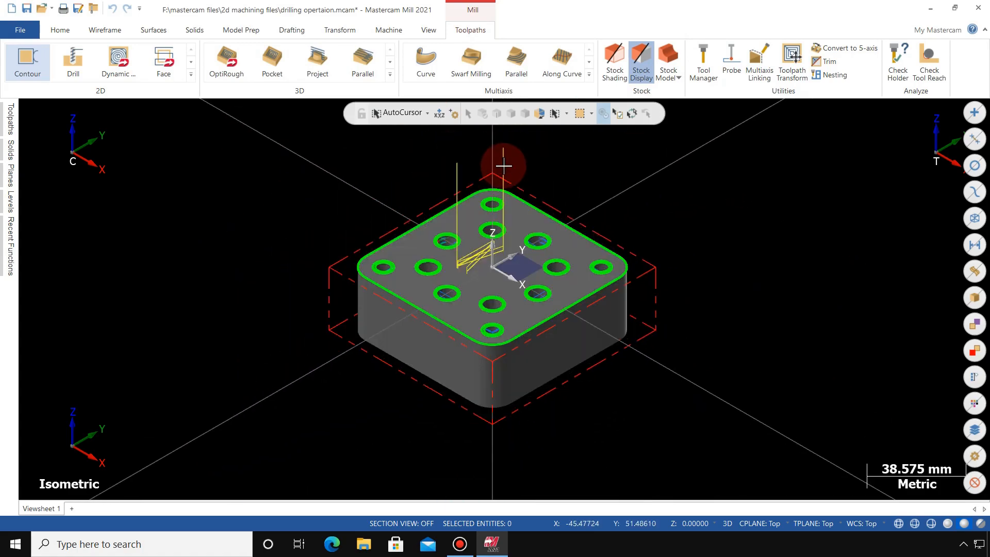
{"action": "scroll", "coordinate": [464, 274], "scroll_direction": "up", "scroll_amount": 8}
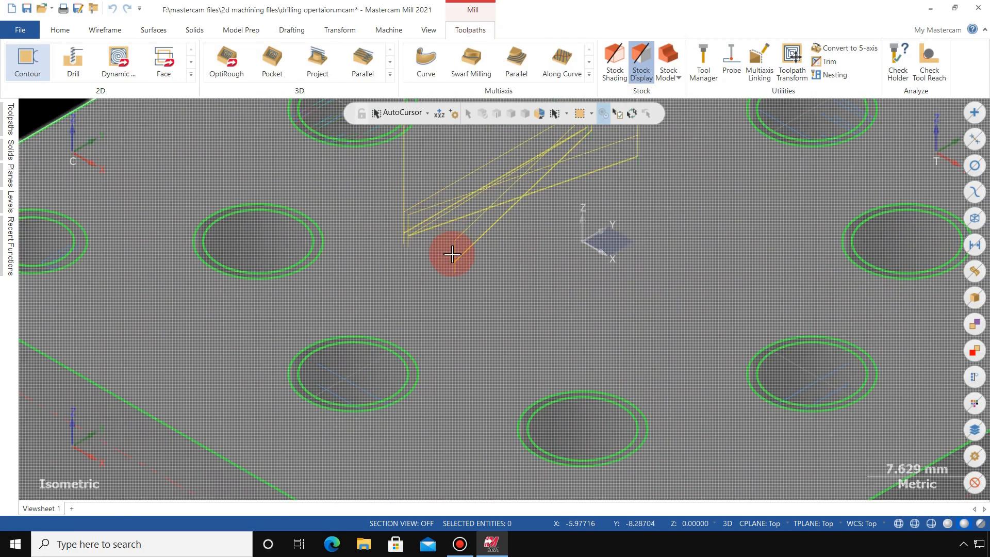
{"action": "scroll", "coordinate": [452, 254], "scroll_direction": "down", "scroll_amount": 5}
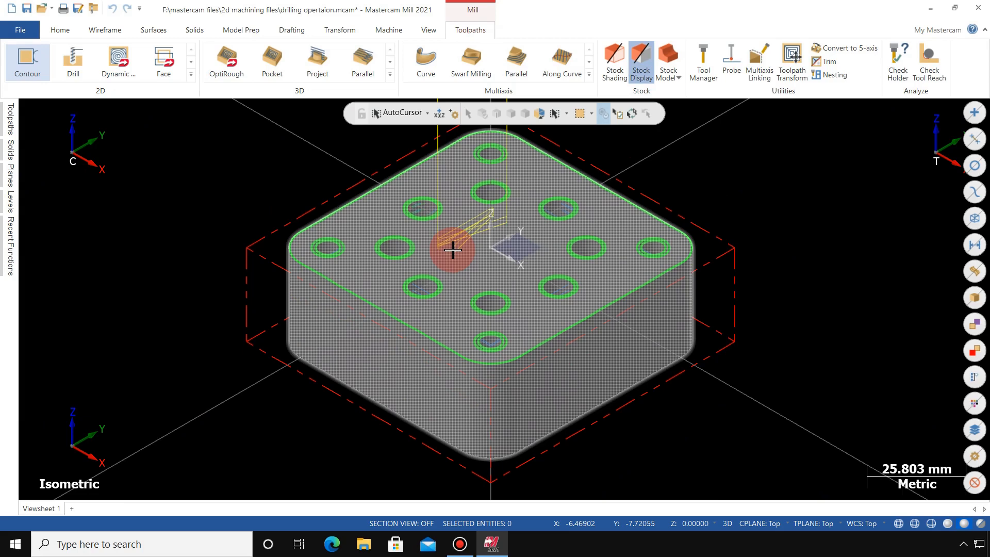
- Set the contour toolpath's compensation direction to Right in the cut parameters and regenerate the operation
{"action": "left_click", "coordinate": [12, 121]}
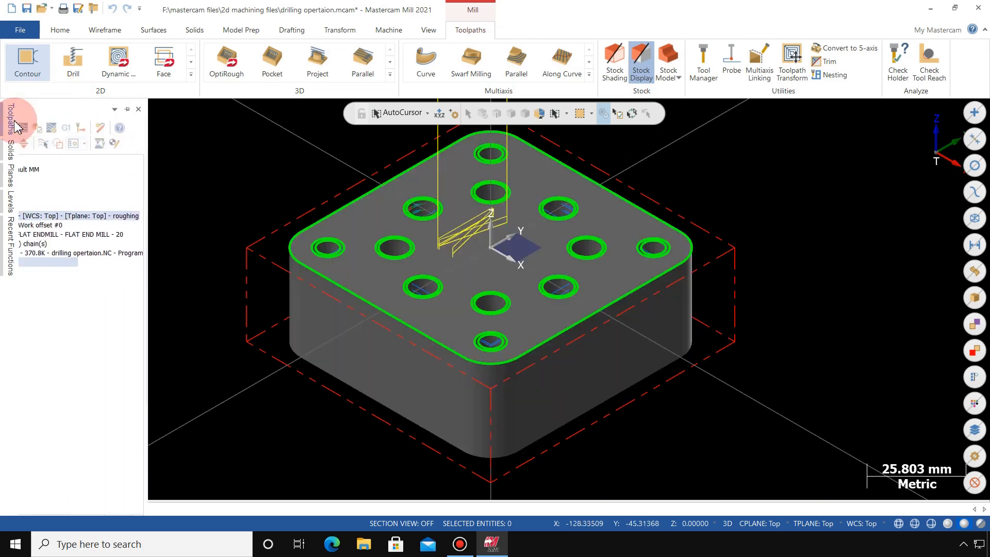
{"action": "left_click", "coordinate": [103, 225]}
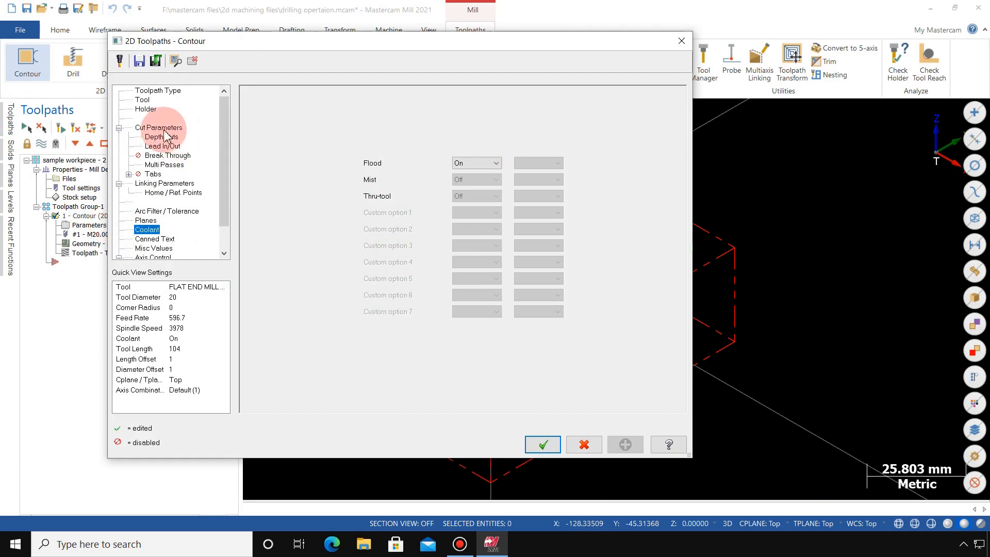
{"action": "left_click", "coordinate": [164, 128]}
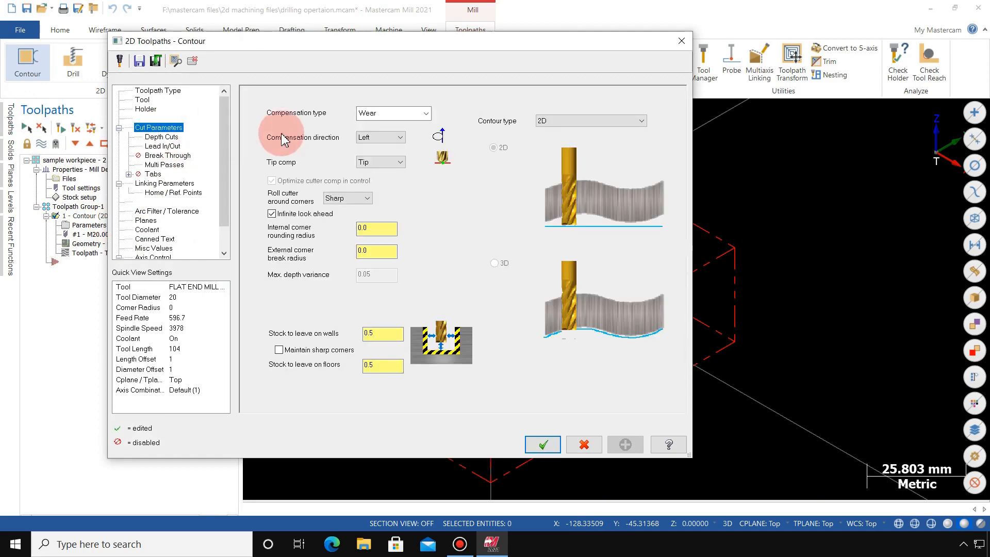
{"action": "left_click", "coordinate": [372, 137]}
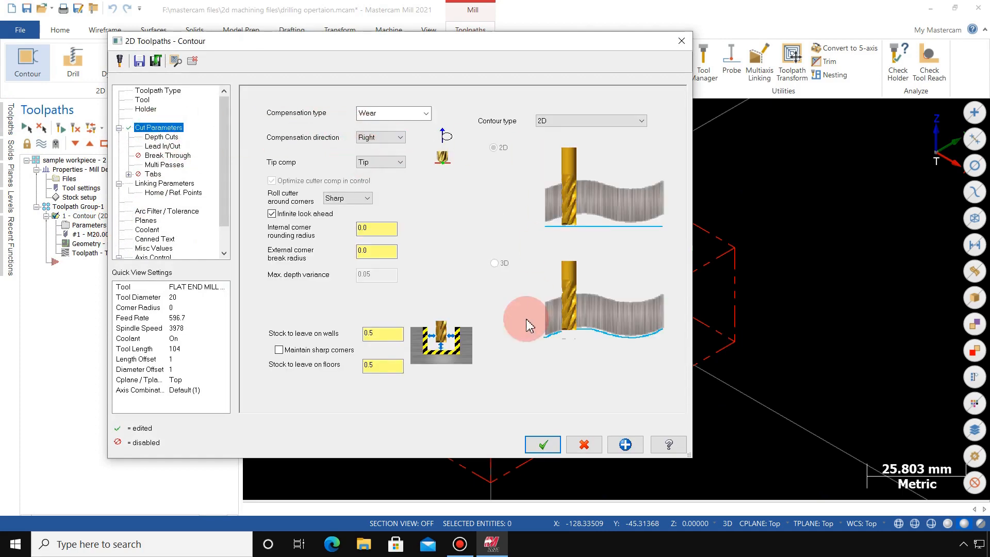
{"action": "left_click", "coordinate": [543, 445]}
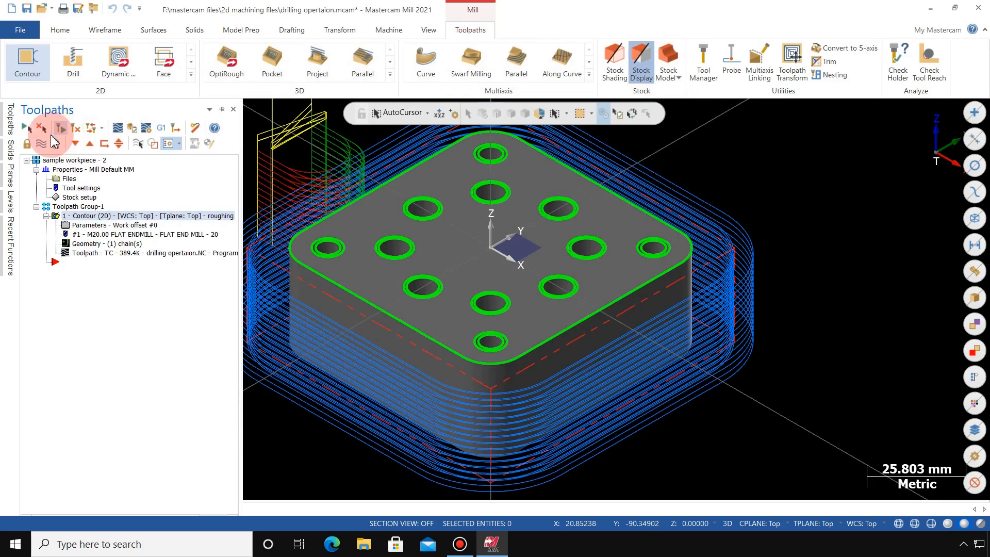
- Examine the contour passes against the stock boundary and the block's rounded corner in the top view
{"action": "scroll", "coordinate": [611, 286], "scroll_direction": "down", "scroll_amount": 2}
{"action": "right_click", "coordinate": [336, 170]}
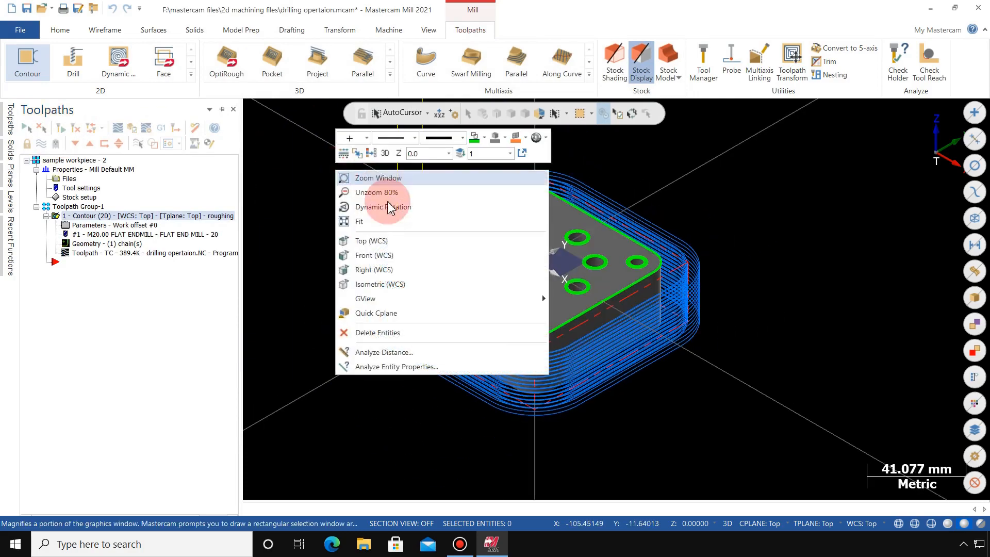
{"action": "left_click", "coordinate": [375, 241]}
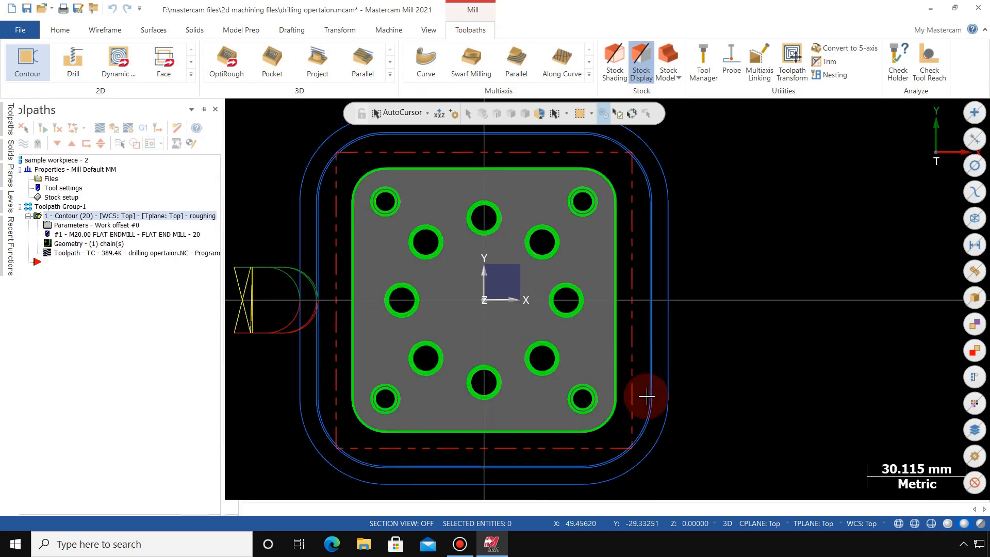
{"action": "scroll", "coordinate": [647, 397], "scroll_direction": "down", "scroll_amount": 2}
{"action": "scroll", "coordinate": [436, 236], "scroll_direction": "up", "scroll_amount": 2}
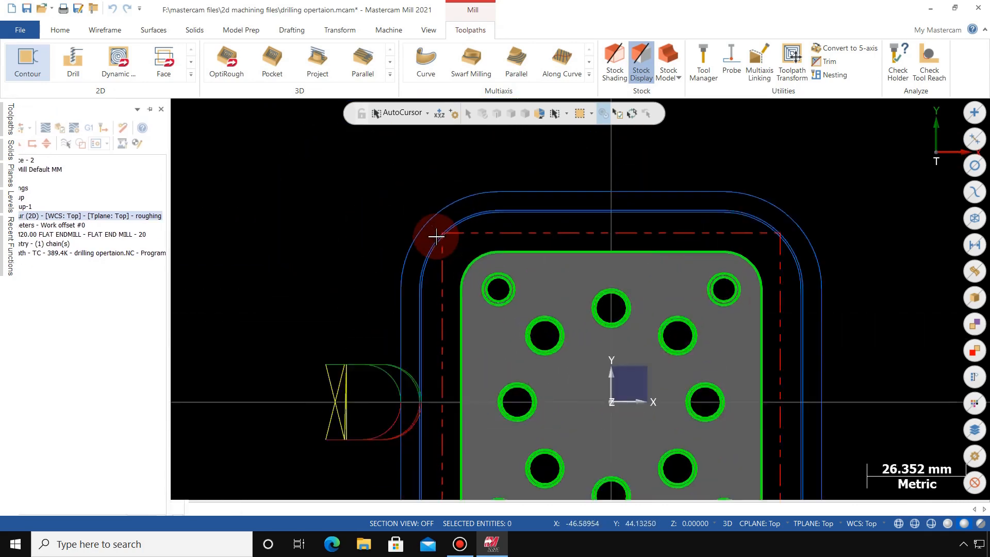
{"action": "scroll", "coordinate": [436, 237], "scroll_direction": "up", "scroll_amount": 5}
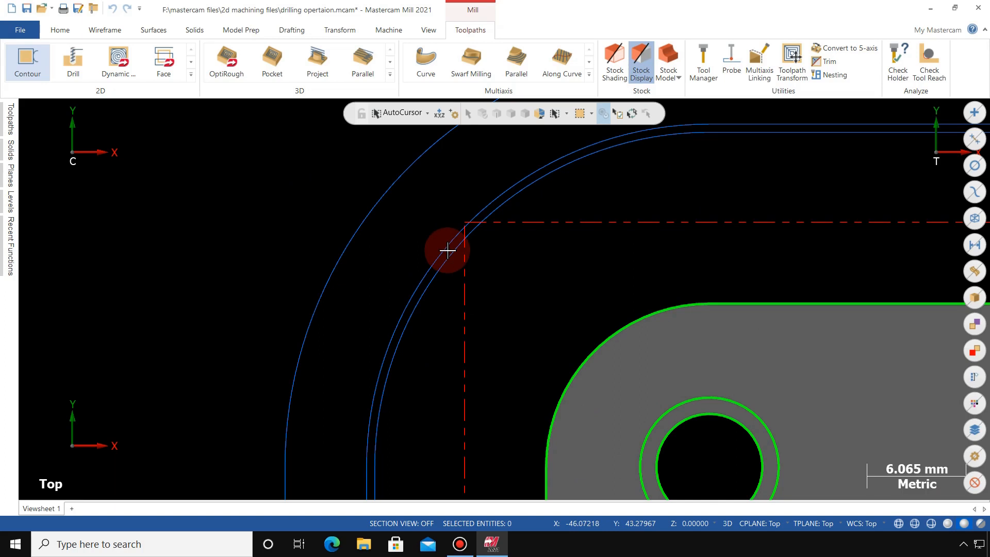
{"action": "scroll", "coordinate": [446, 248], "scroll_direction": "down", "scroll_amount": 2}
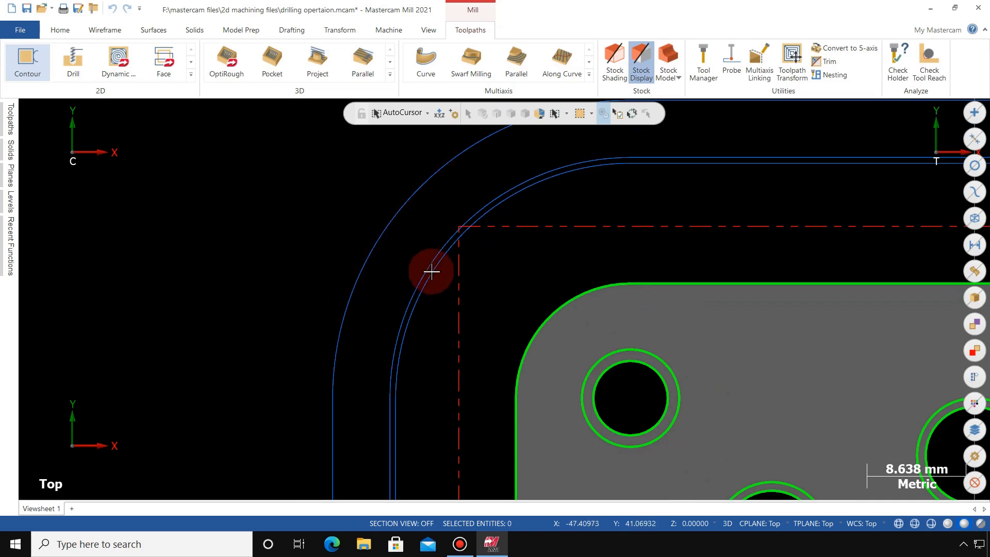
{"action": "scroll", "coordinate": [429, 258], "scroll_direction": "up", "scroll_amount": 5}
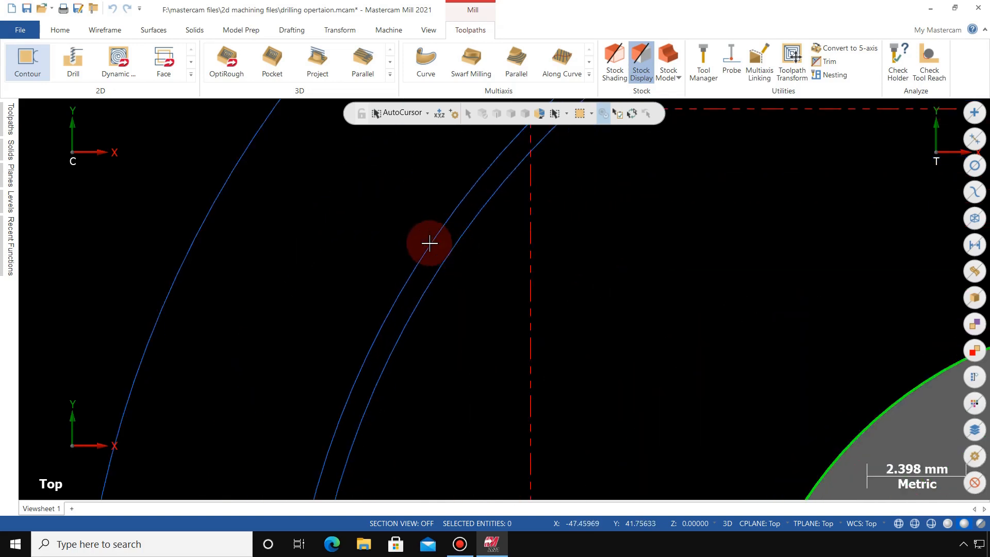
{"action": "scroll", "coordinate": [433, 251], "scroll_direction": "down", "scroll_amount": 4}
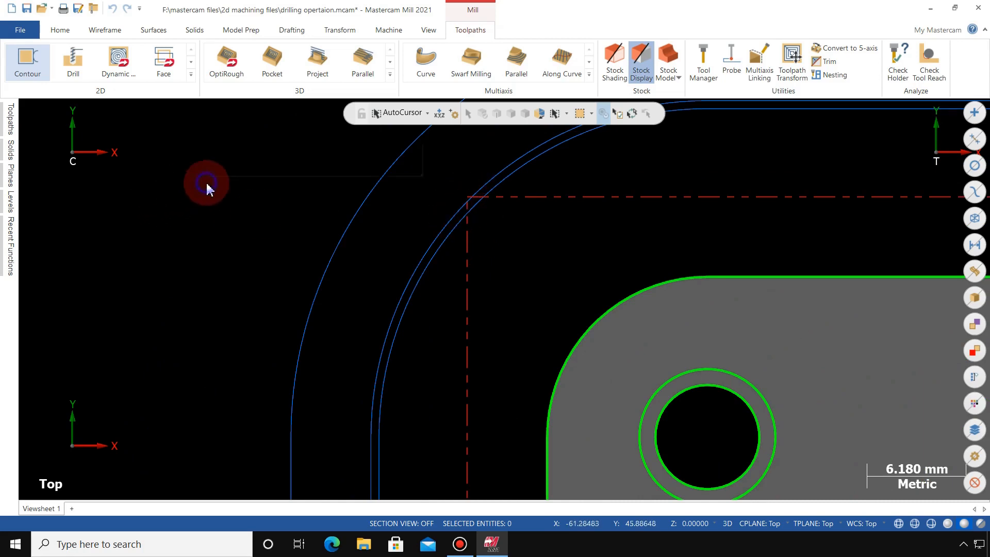
- Inspect the depth passes and the entry and exit moves around the block in the isometric view
{"action": "right_click", "coordinate": [206, 184]}
{"action": "left_click", "coordinate": [267, 292]}
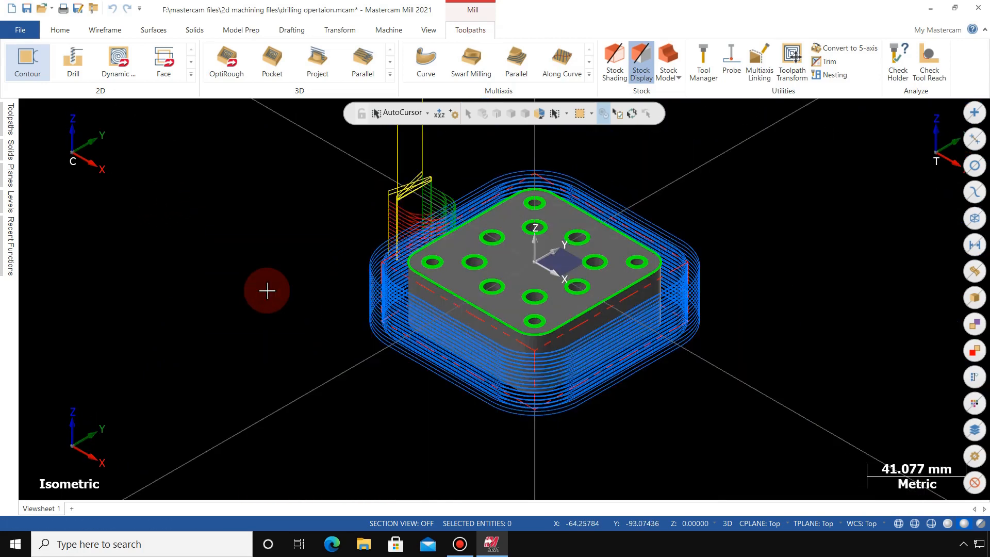
{"action": "scroll", "coordinate": [478, 196], "scroll_direction": "up", "scroll_amount": 5}
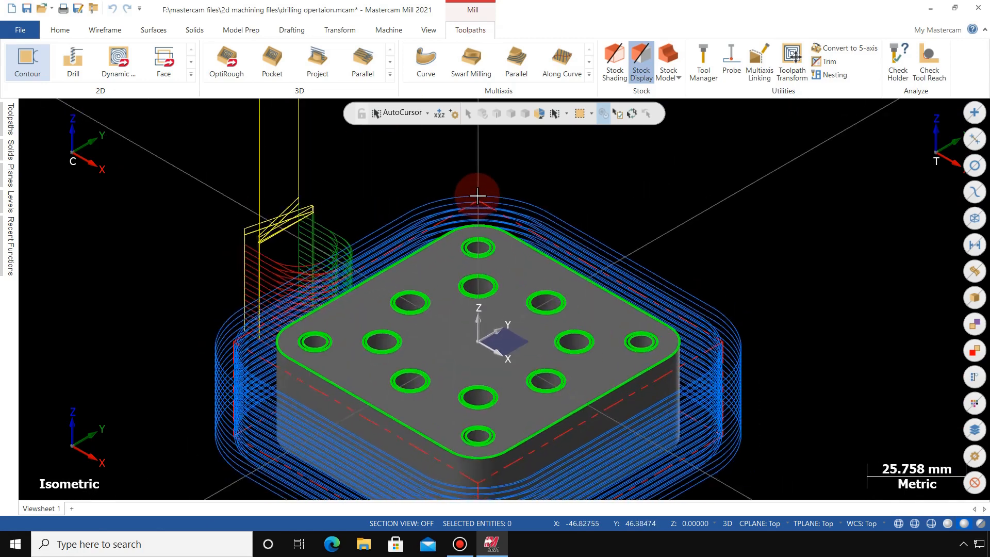
{"action": "scroll", "coordinate": [343, 155], "scroll_direction": "down", "scroll_amount": 3}
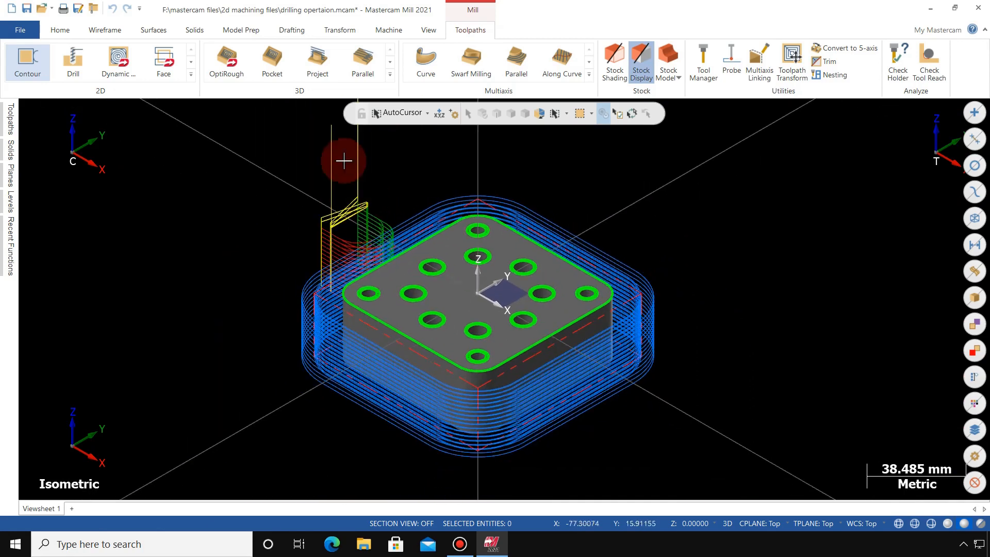
- Open the contour operation in Verify and enable stop conditions for operation change, tool change, and collision
{"action": "left_click", "coordinate": [2, 121]}
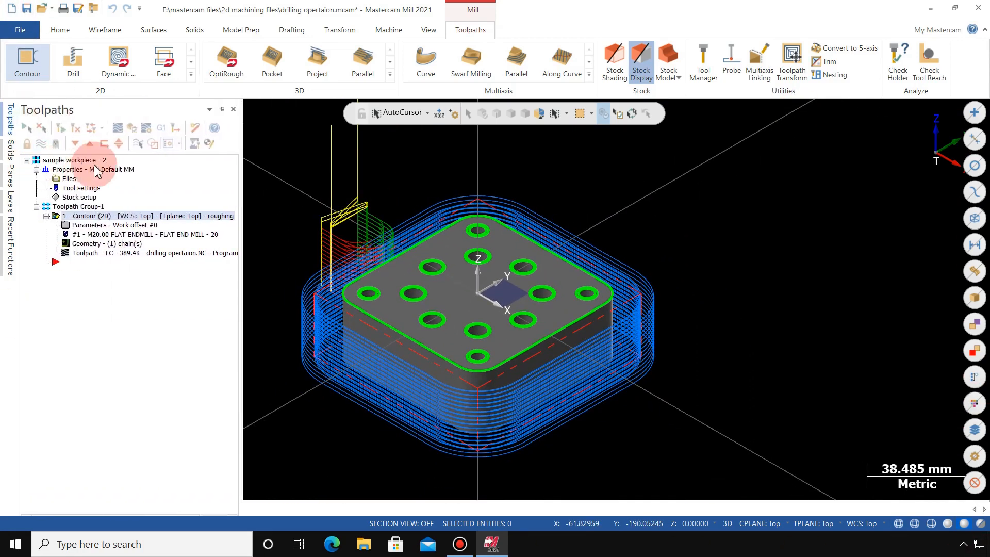
{"action": "left_click", "coordinate": [132, 128]}
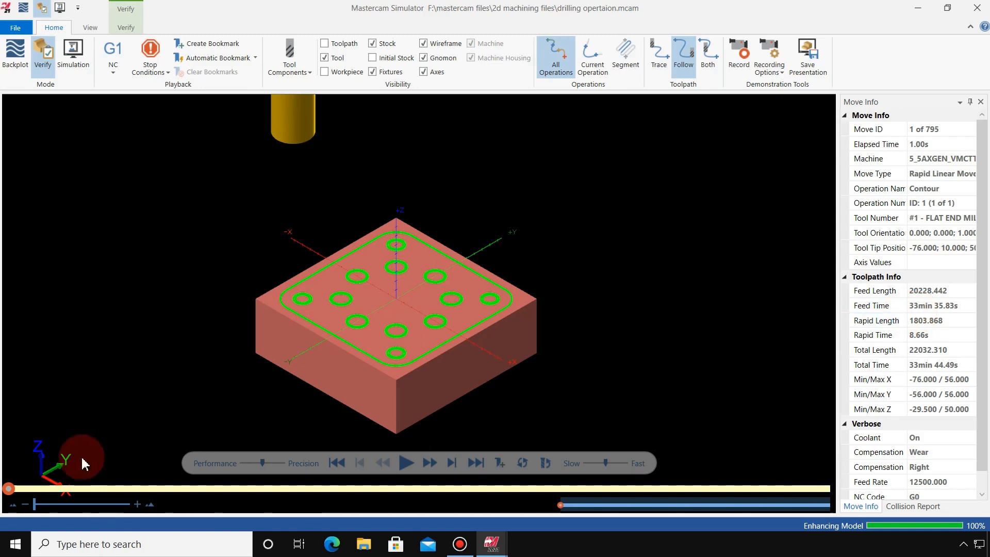
{"action": "left_click", "coordinate": [153, 73]}
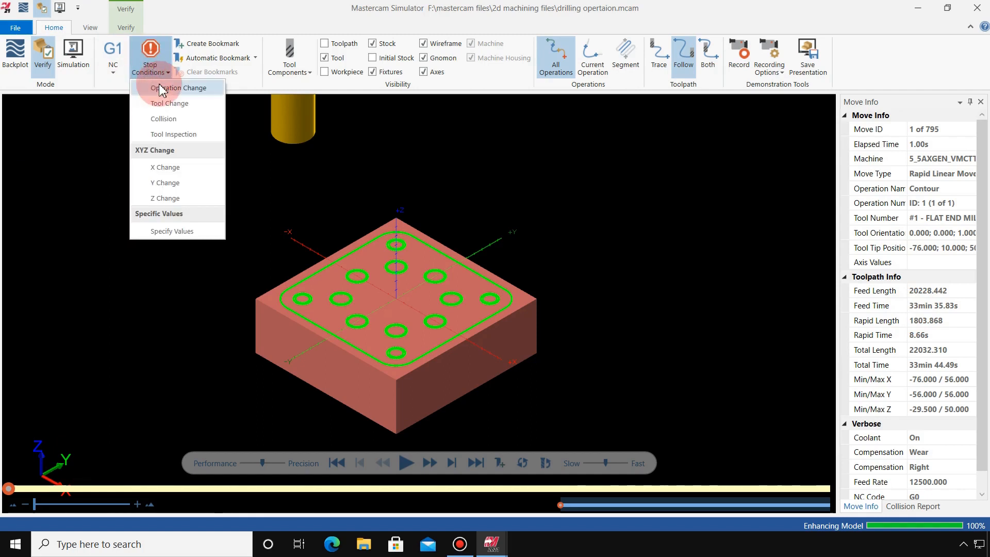
{"action": "left_click", "coordinate": [163, 103]}
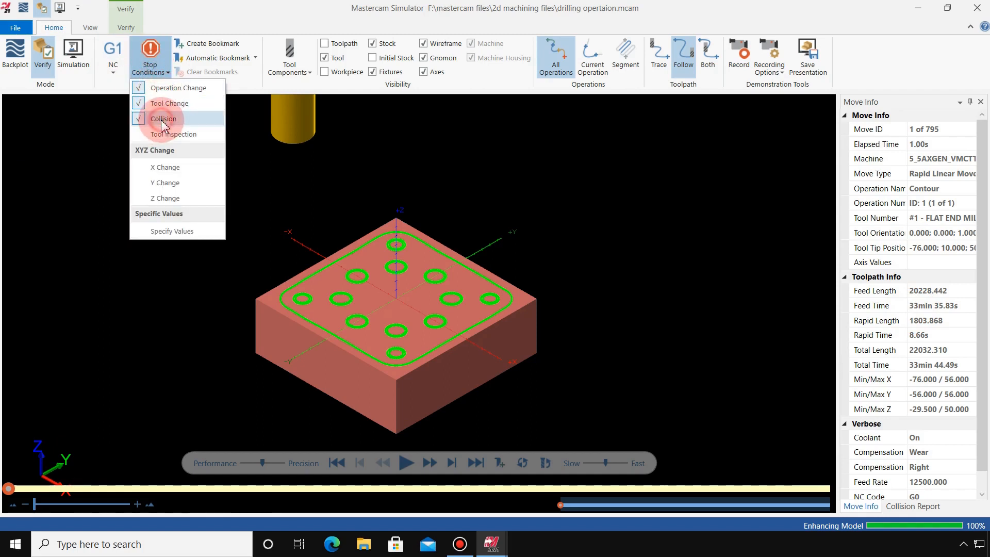
{"action": "left_click", "coordinate": [29, 215]}
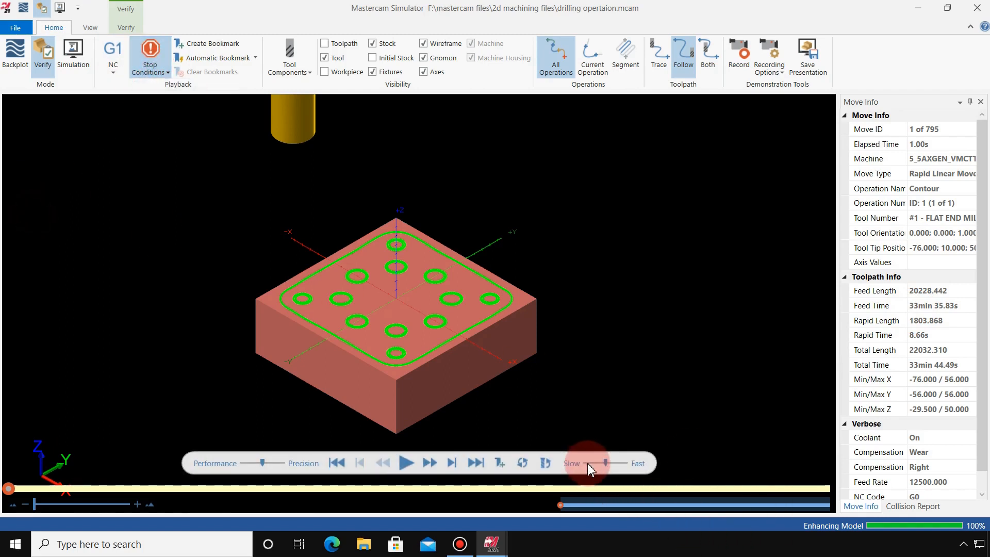
- Play the verification at slow speed and, in the top view, hide the milling tool holder
{"action": "left_click", "coordinate": [407, 463]}
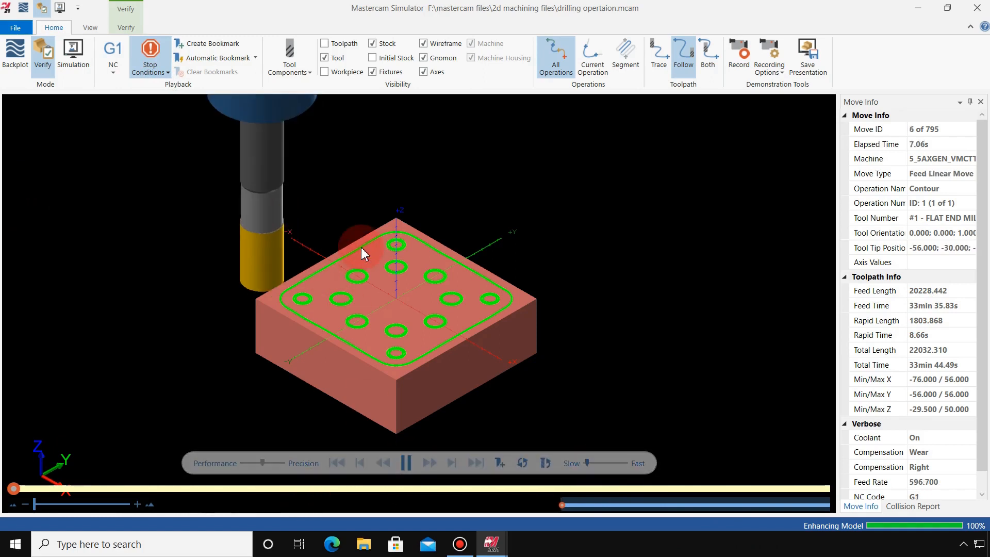
{"action": "scroll", "coordinate": [361, 247], "scroll_direction": "up", "scroll_amount": 2}
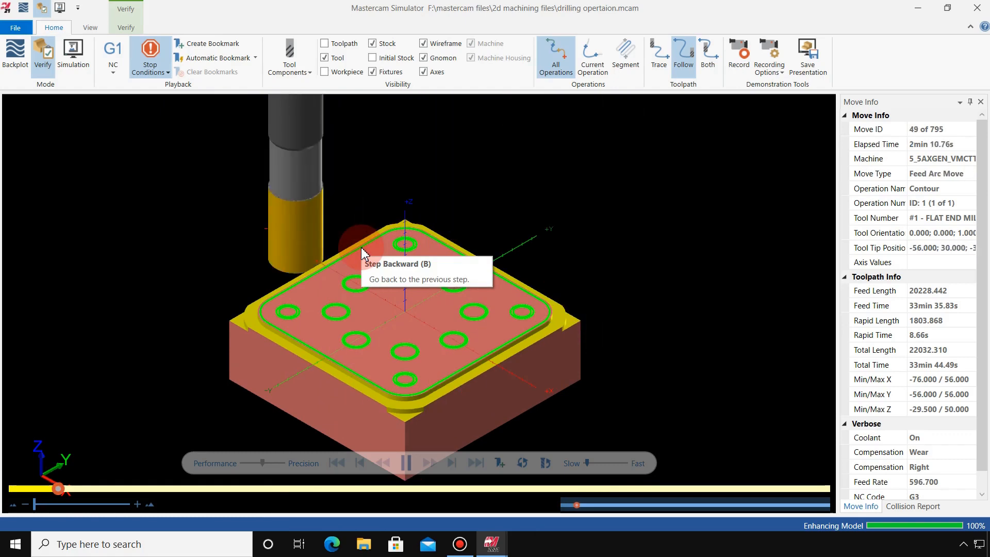
{"action": "right_click", "coordinate": [76, 159]}
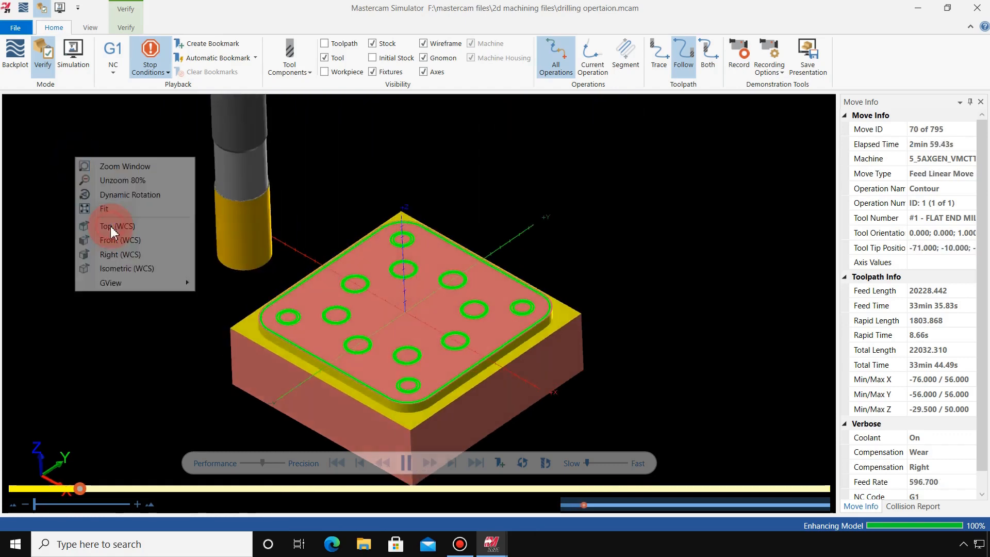
{"action": "left_click", "coordinate": [111, 226]}
{"action": "left_click", "coordinate": [290, 57]}
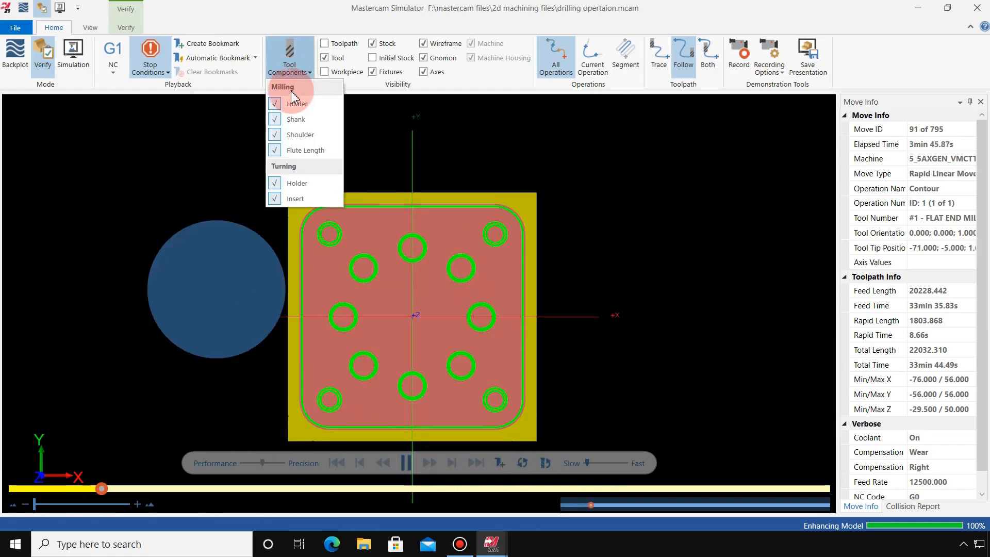
{"action": "left_click", "coordinate": [292, 111]}
{"action": "left_click", "coordinate": [210, 146]}
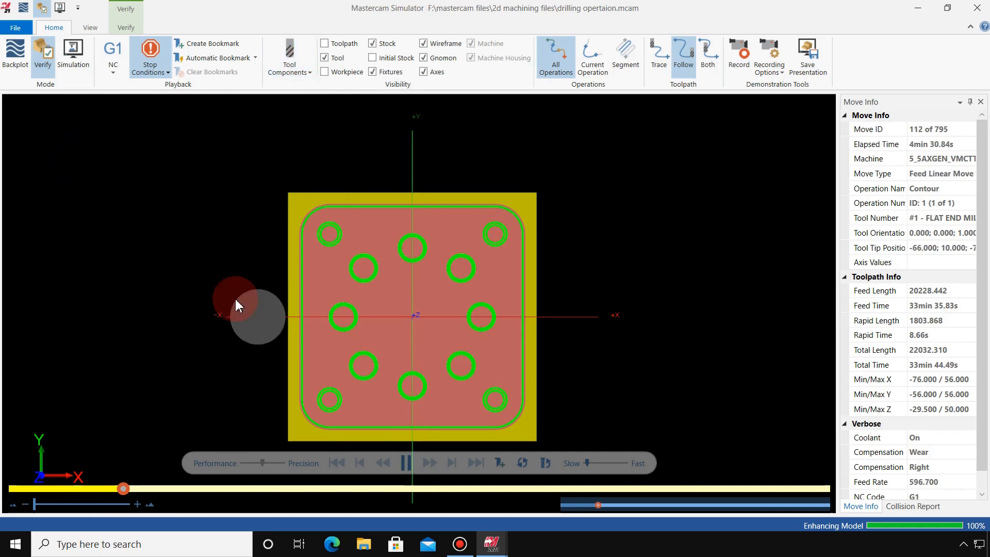
- Watch the end mill cut around the block from the top, a tilted view, and the front
{"action": "scroll", "coordinate": [227, 310], "scroll_direction": "up", "scroll_amount": 5}
{"action": "scroll", "coordinate": [227, 310], "scroll_direction": "down", "scroll_amount": 4}
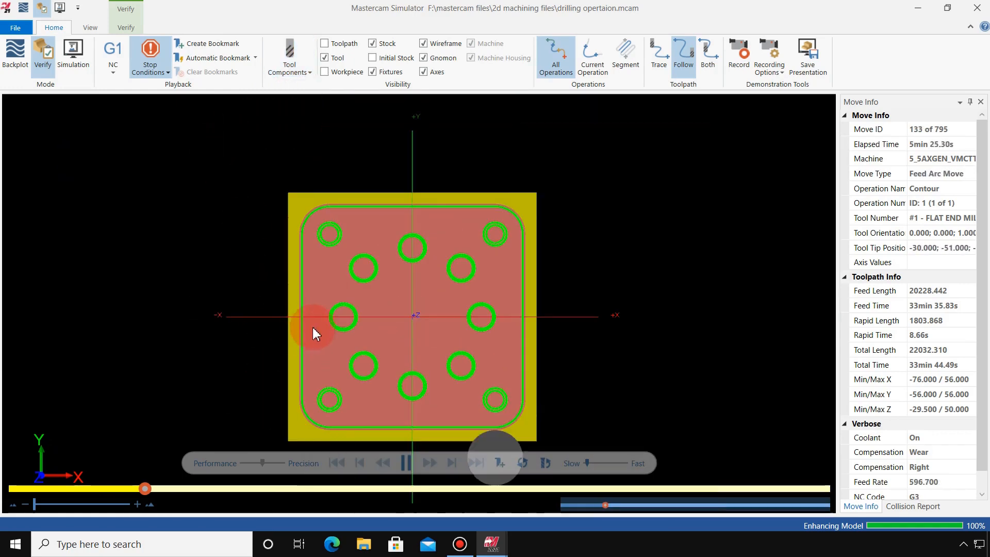
{"action": "right_click", "coordinate": [211, 213]}
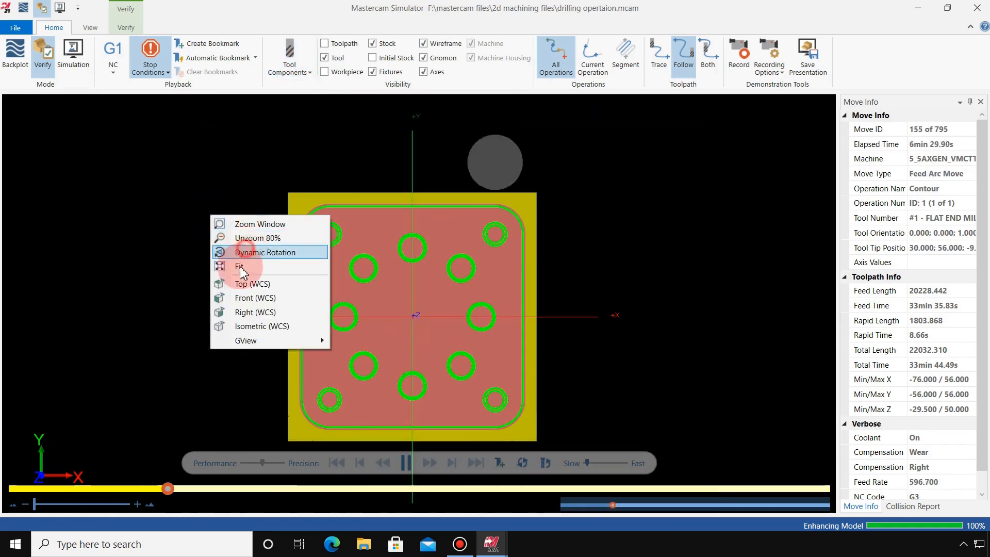
{"action": "left_click", "coordinate": [247, 253]}
{"action": "middle_click_drag", "start_coordinate": [227, 263], "coordinate": [226, 258]}
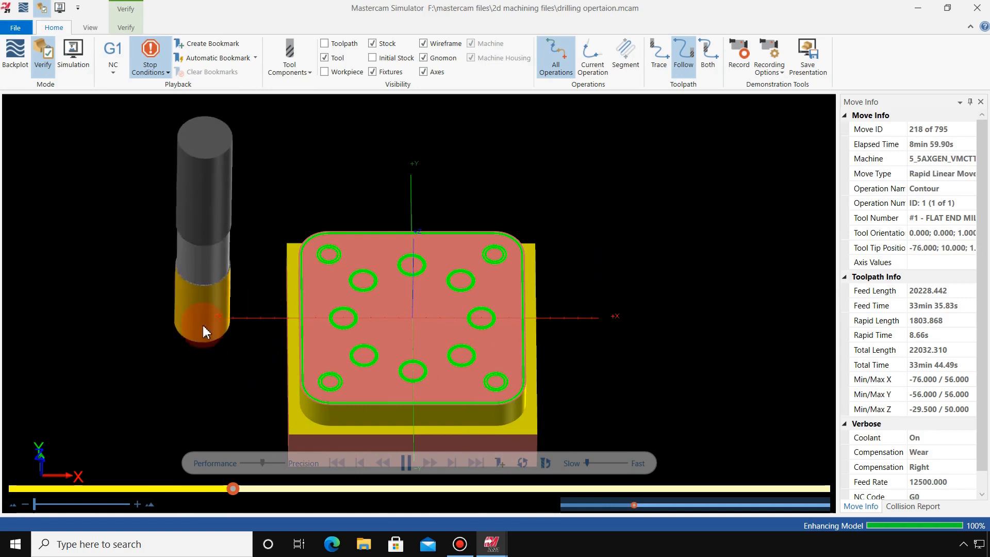
{"action": "right_click", "coordinate": [171, 201]}
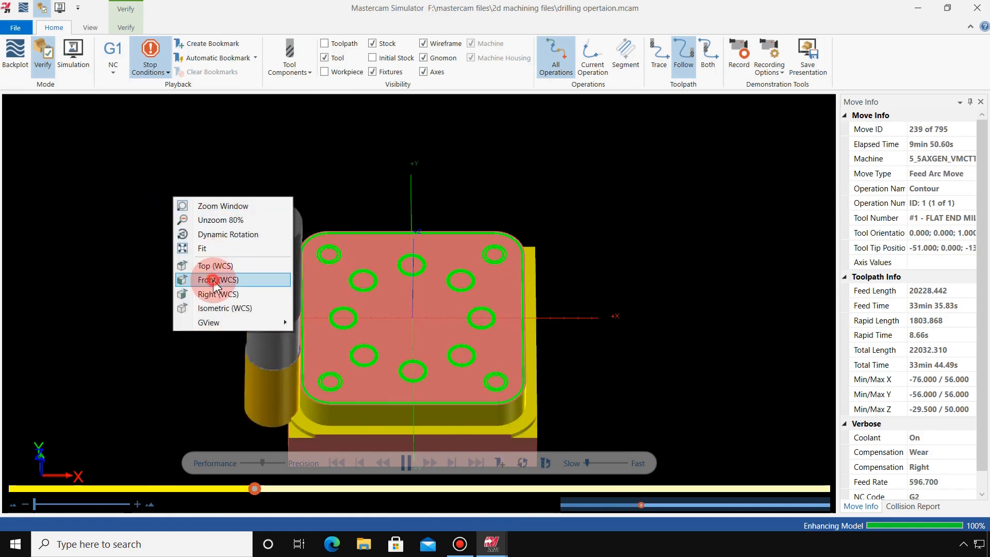
{"action": "left_click", "coordinate": [213, 281]}
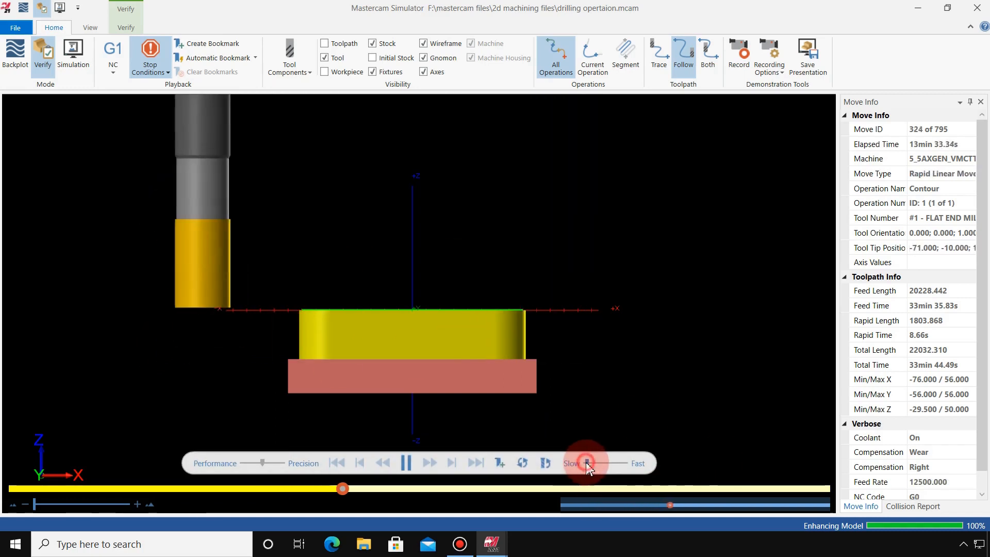
- Follow the remaining passes in front and isometric views, speed up playback to finish, and examine the stock left along the block's edge
{"action": "left_click_drag", "start_coordinate": [586, 462], "coordinate": [584, 462]}
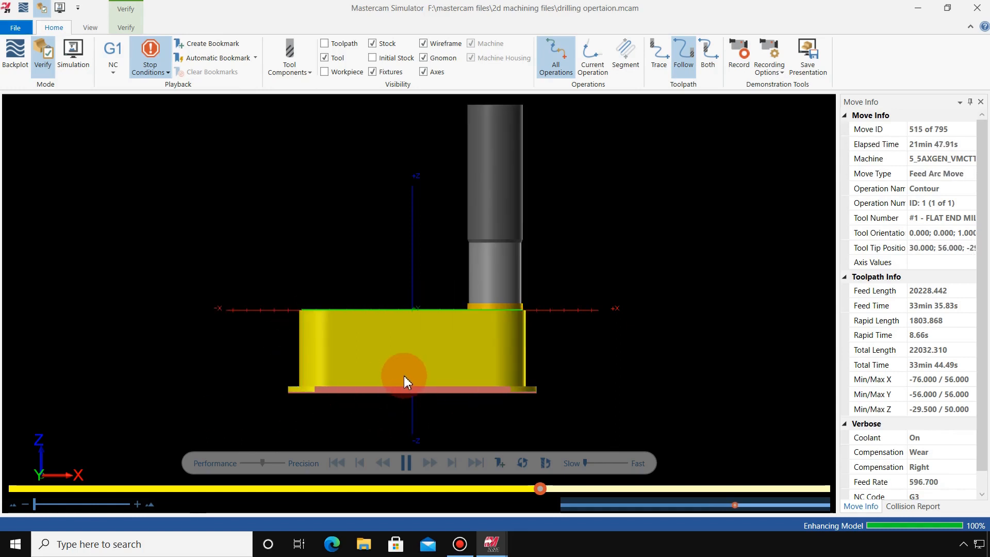
{"action": "right_click", "coordinate": [331, 163]}
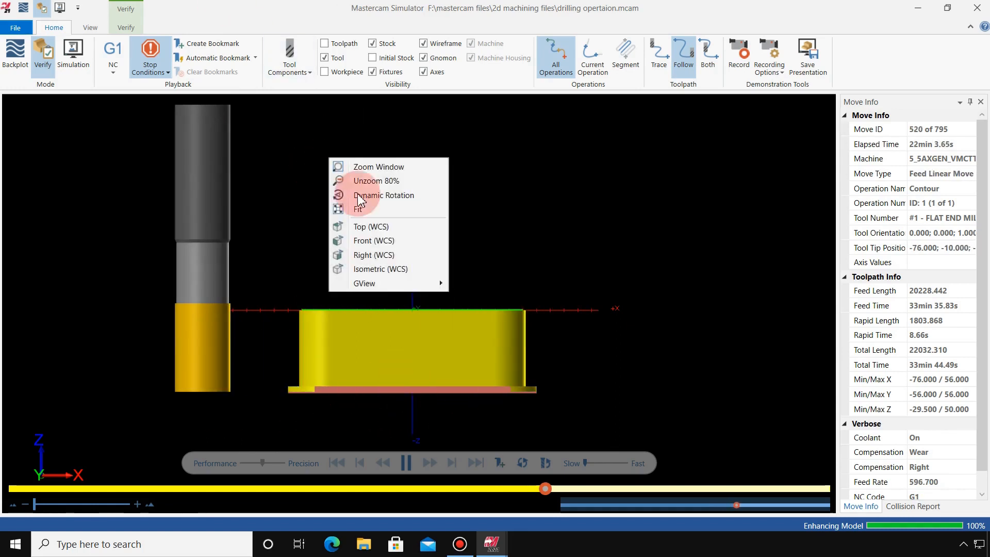
{"action": "left_click", "coordinate": [376, 270]}
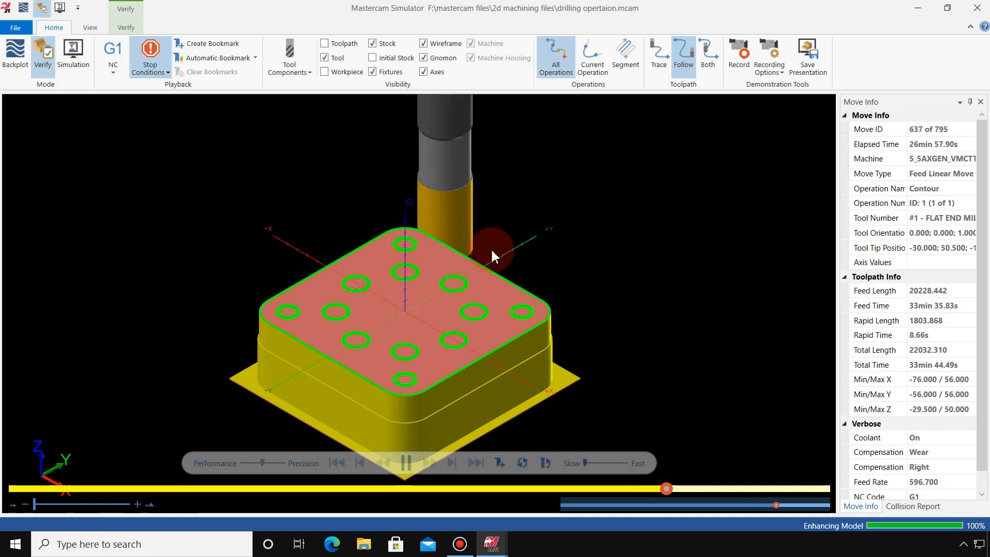
{"action": "left_click_drag", "start_coordinate": [586, 463], "coordinate": [594, 463]}
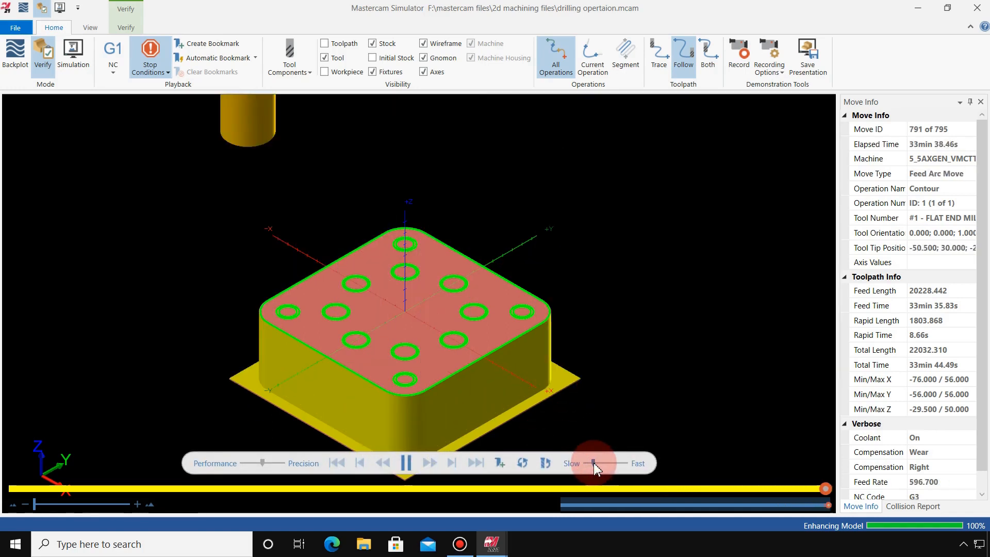
{"action": "scroll", "coordinate": [287, 328], "scroll_direction": "up", "scroll_amount": 5}
{"action": "scroll", "coordinate": [288, 328], "scroll_direction": "up", "scroll_amount": 5}
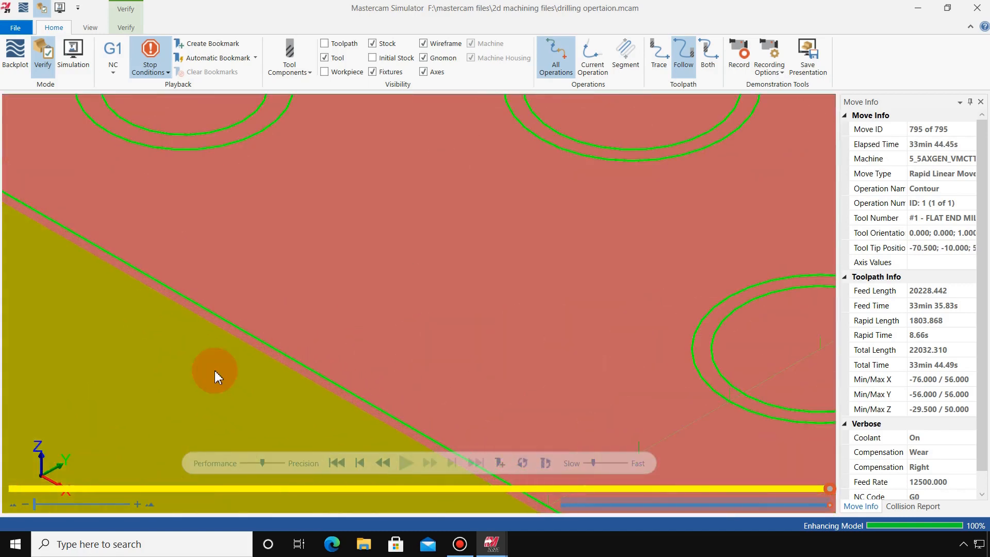
- Examine the machined block's side walls and base in the finished verification, and close the simulator
{"action": "scroll", "coordinate": [279, 361], "scroll_direction": "down", "scroll_amount": 10}
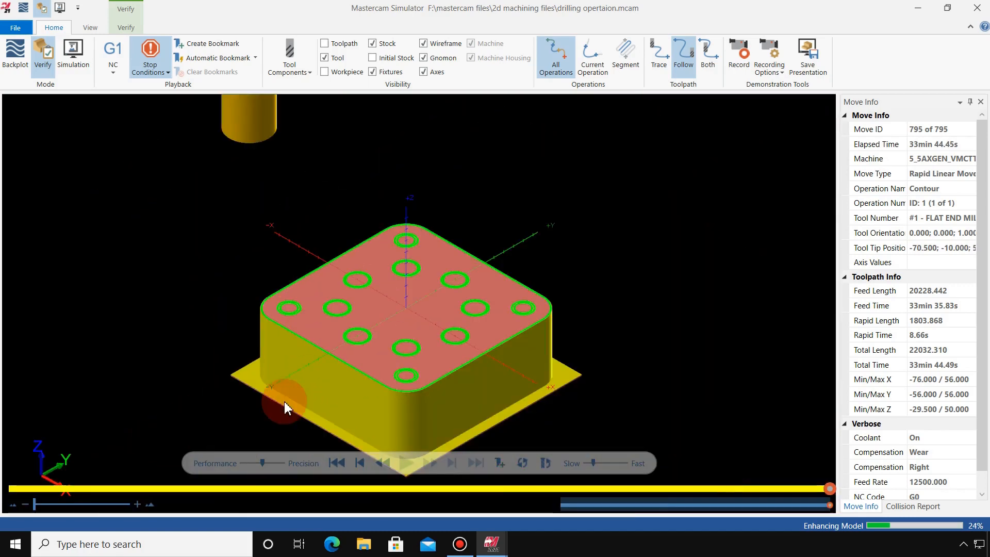
{"action": "scroll", "coordinate": [266, 419], "scroll_direction": "up", "scroll_amount": 6}
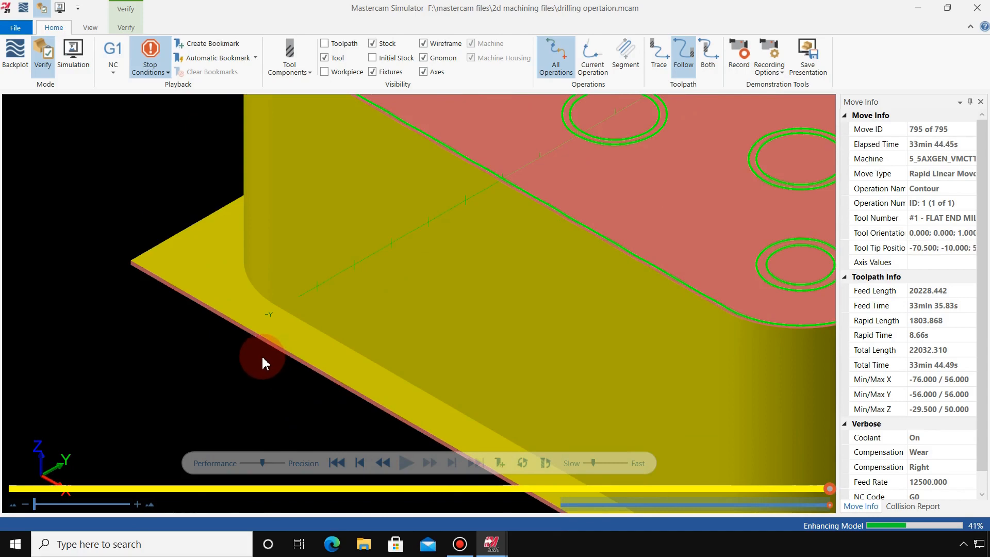
{"action": "scroll", "coordinate": [236, 313], "scroll_direction": "down", "scroll_amount": 5}
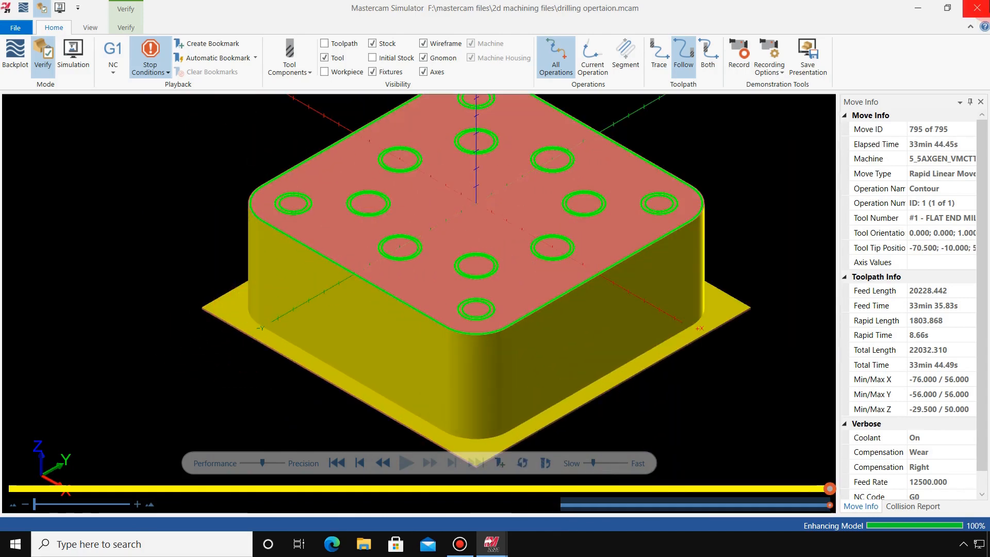
{"action": "left_click", "coordinate": [977, 8]}
- Copy the contour roughing operation and paste the duplicate after it in Toolpath Group-1
{"action": "right_click", "coordinate": [210, 156]}
{"action": "left_click", "coordinate": [239, 217]}
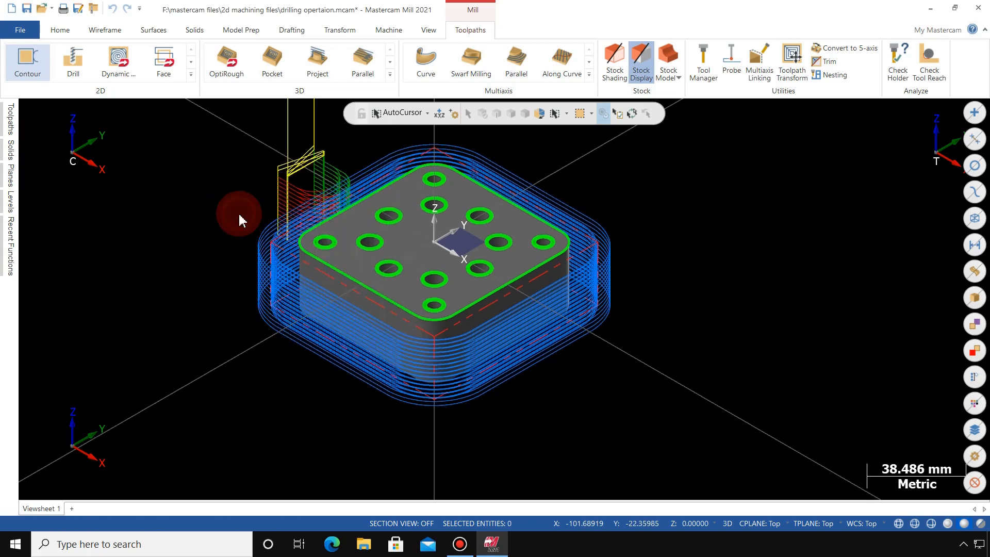
{"action": "left_click", "coordinate": [10, 123]}
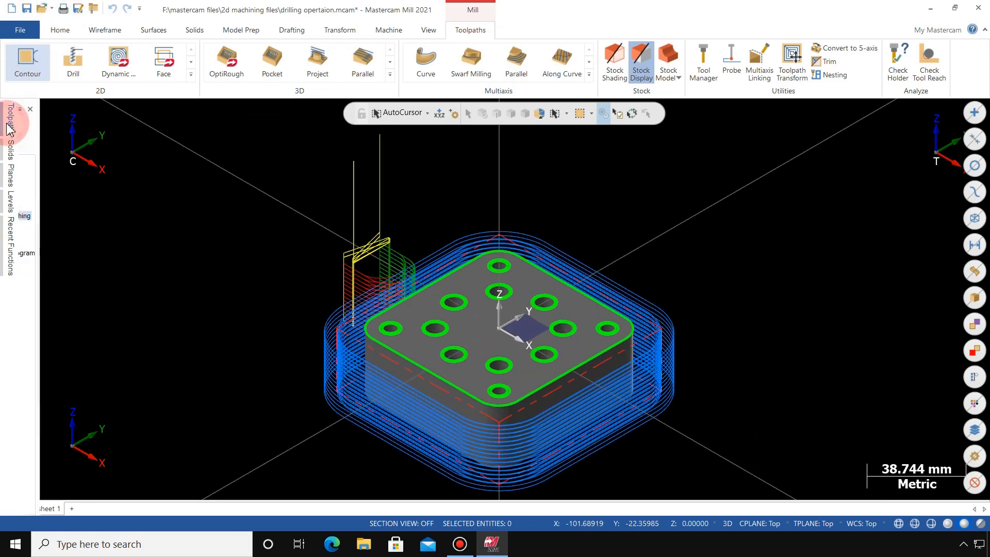
{"action": "left_click", "coordinate": [108, 219]}
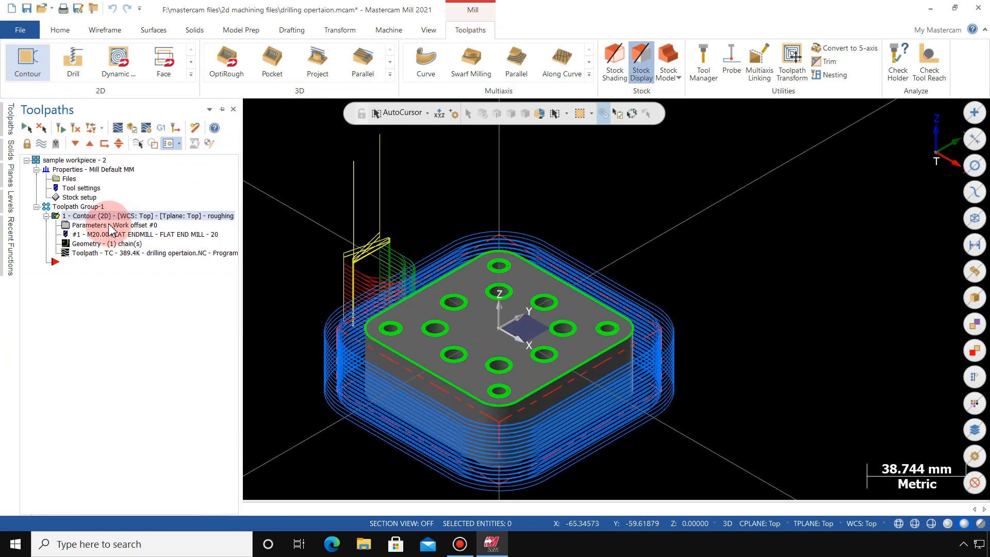
{"action": "right_click", "coordinate": [112, 216]}
{"action": "left_click", "coordinate": [137, 312]}
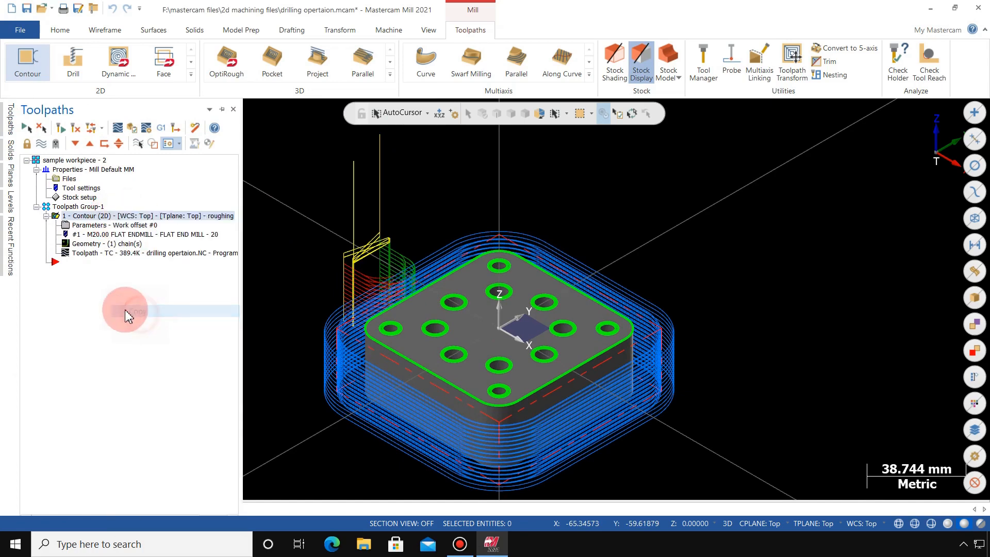
{"action": "right_click", "coordinate": [61, 264]}
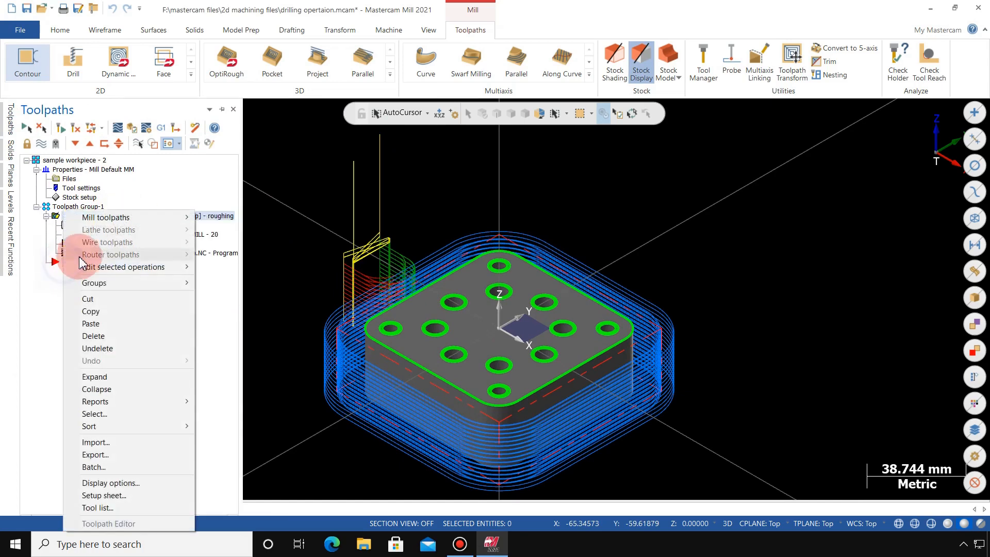
{"action": "left_click", "coordinate": [92, 324]}
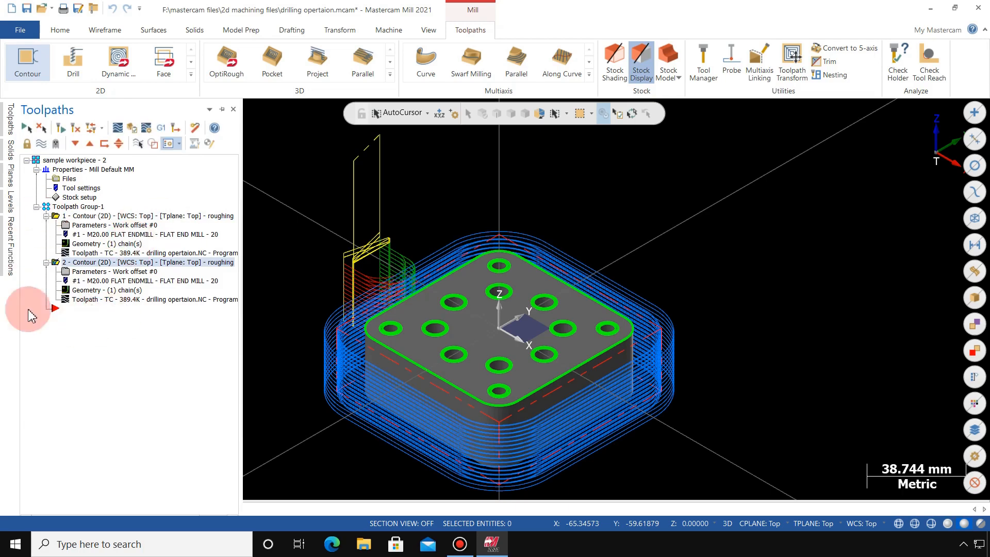
- In the copied contour's cut parameters, set the stock to leave on walls and floors to 0
{"action": "left_click", "coordinate": [93, 271]}
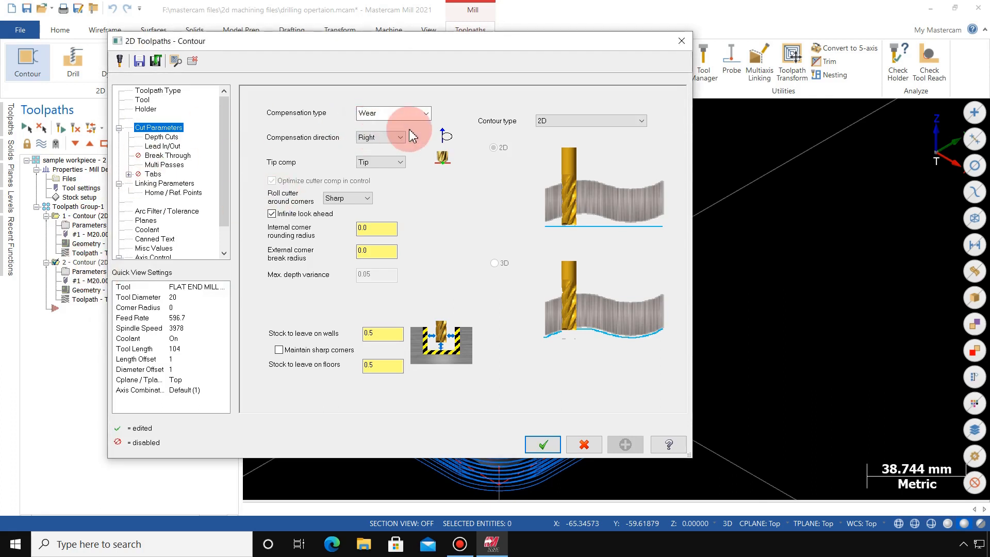
{"action": "left_click", "coordinate": [391, 333]}
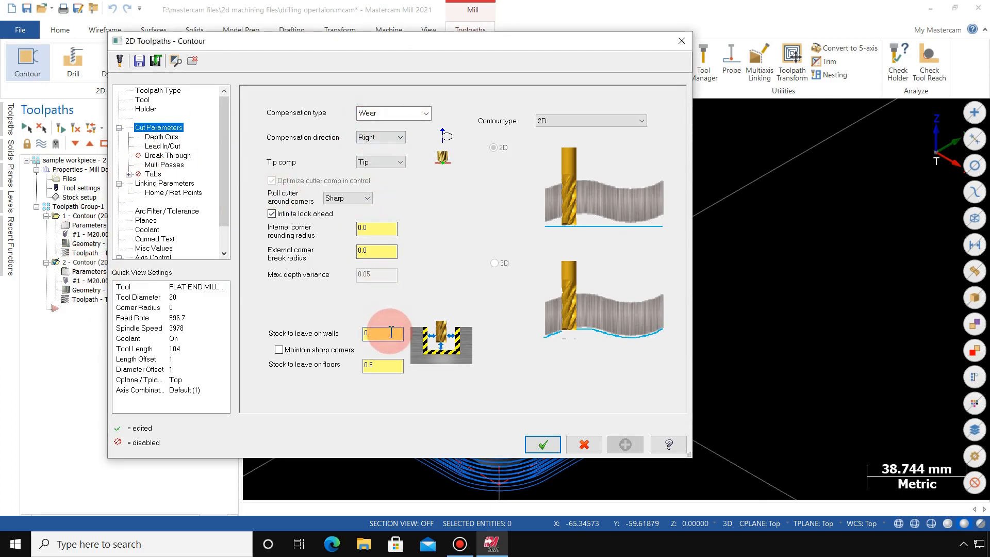
{"action": "type", "text": "0"}
{"action": "left_click", "coordinate": [380, 365]}
{"action": "key", "text": "BackSpace"}
{"action": "key", "text": "BackSpace"}
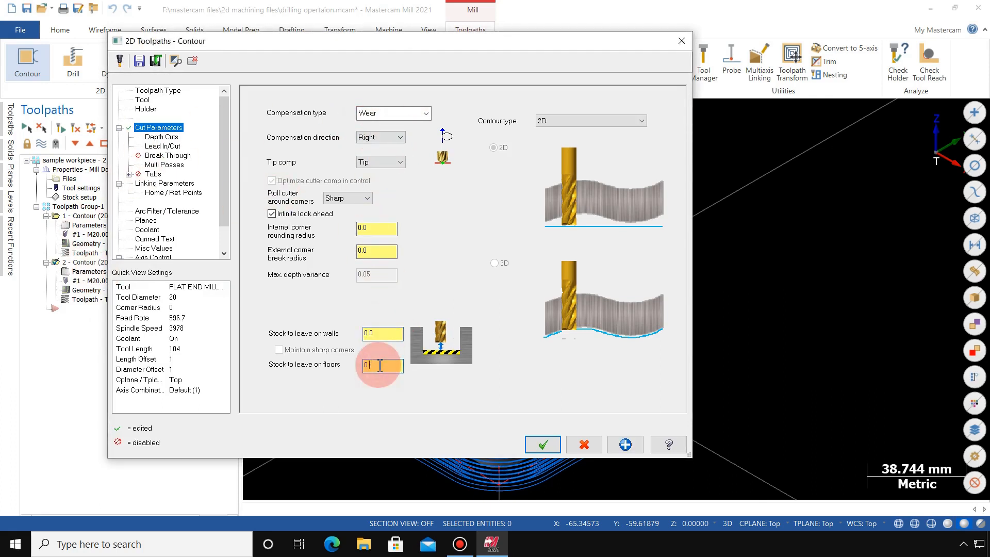
{"action": "type", "text": "0"}
{"action": "key", "text": "Return"}
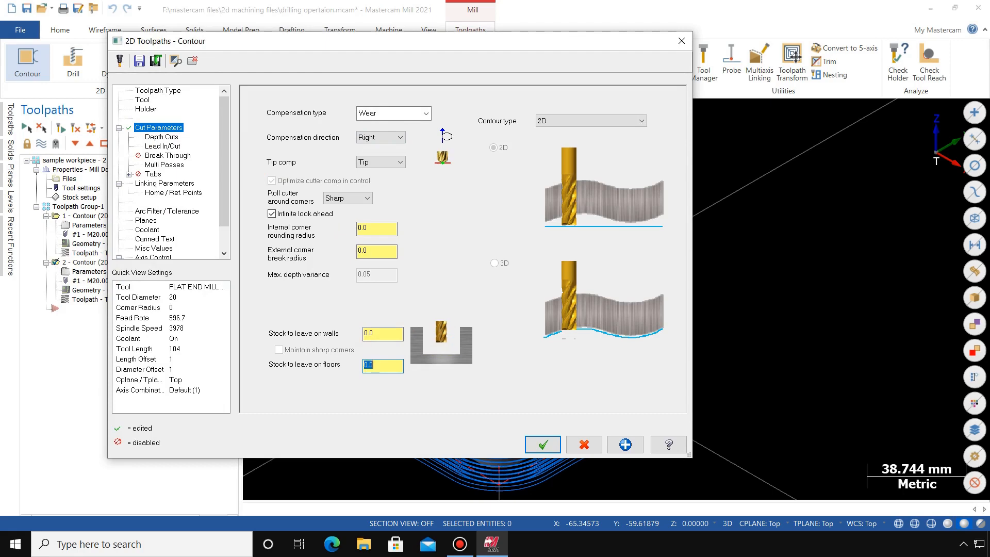
- Assign the 16 mm flat end mill from the tool library to the copied contour operation
{"action": "left_click", "coordinate": [160, 137]}
{"action": "left_click", "coordinate": [147, 103]}
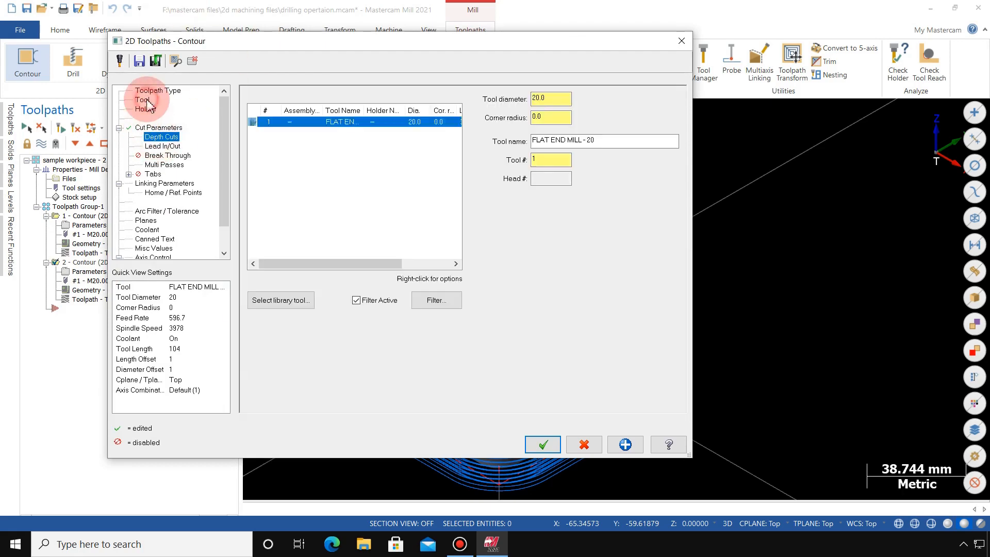
{"action": "left_click", "coordinate": [284, 302]}
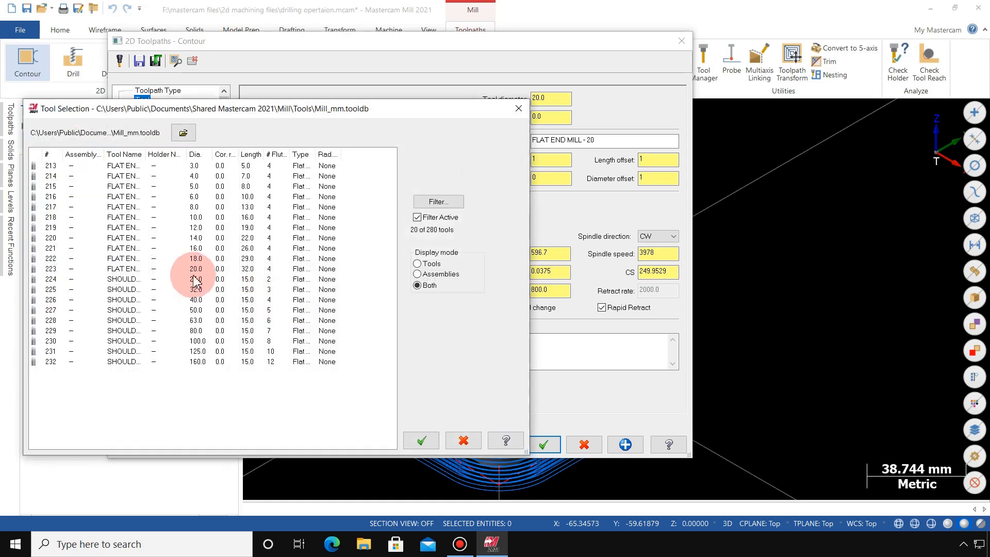
{"action": "left_click", "coordinate": [194, 248]}
{"action": "left_click", "coordinate": [419, 440]}
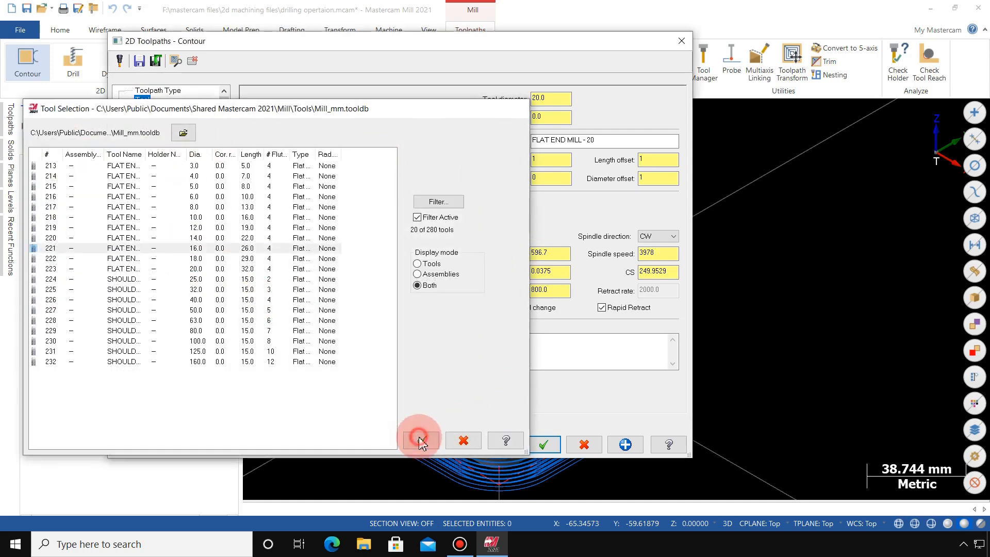
- Set the 16 mm end mill's feed rate to 750, spindle speed to 3000, and plunge rate to 1000
{"action": "left_click", "coordinate": [566, 254]}
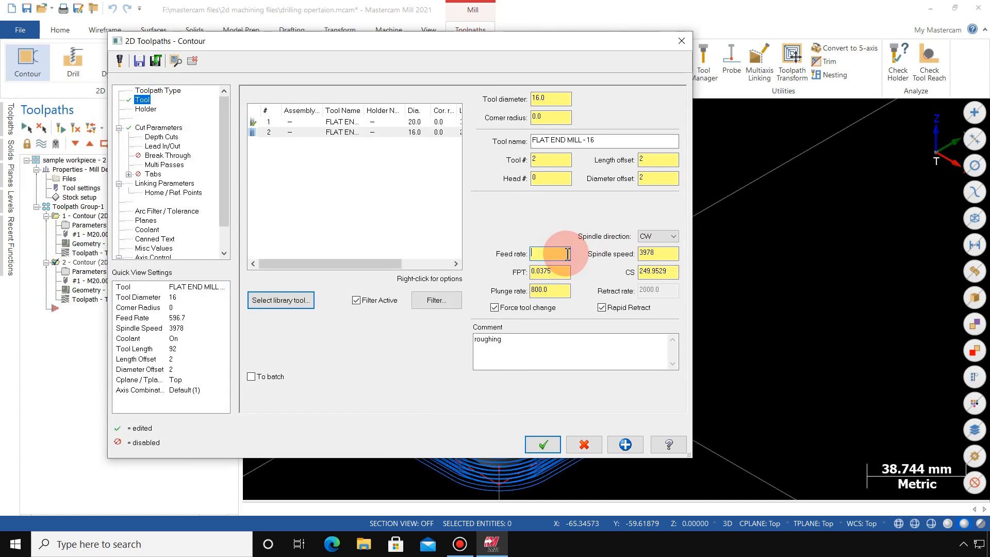
{"action": "type", "text": "750.0"}
{"action": "left_click", "coordinate": [661, 252]}
{"action": "type", "text": "3000"}
{"action": "key", "text": "Return"}
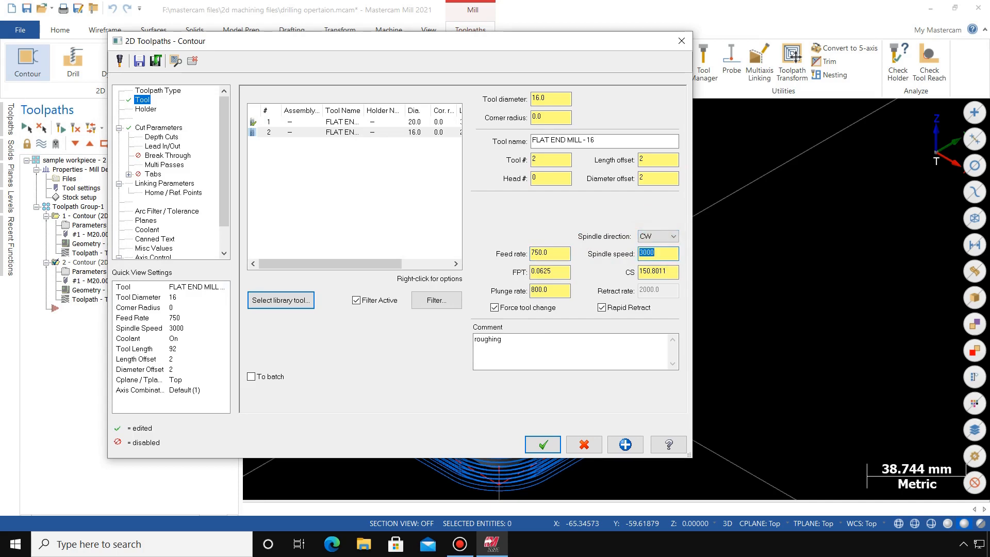
{"action": "left_click", "coordinate": [672, 271]}
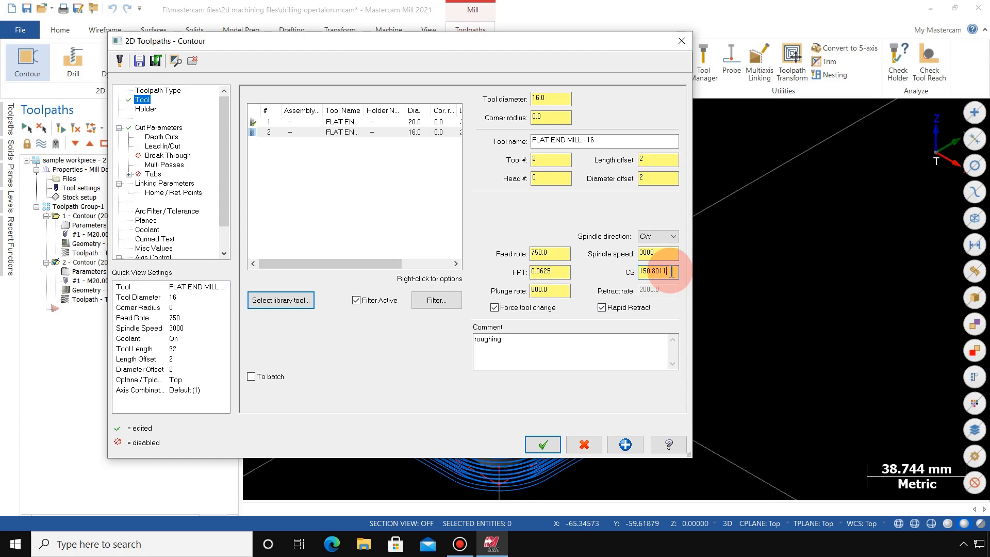
{"action": "left_click", "coordinate": [557, 291]}
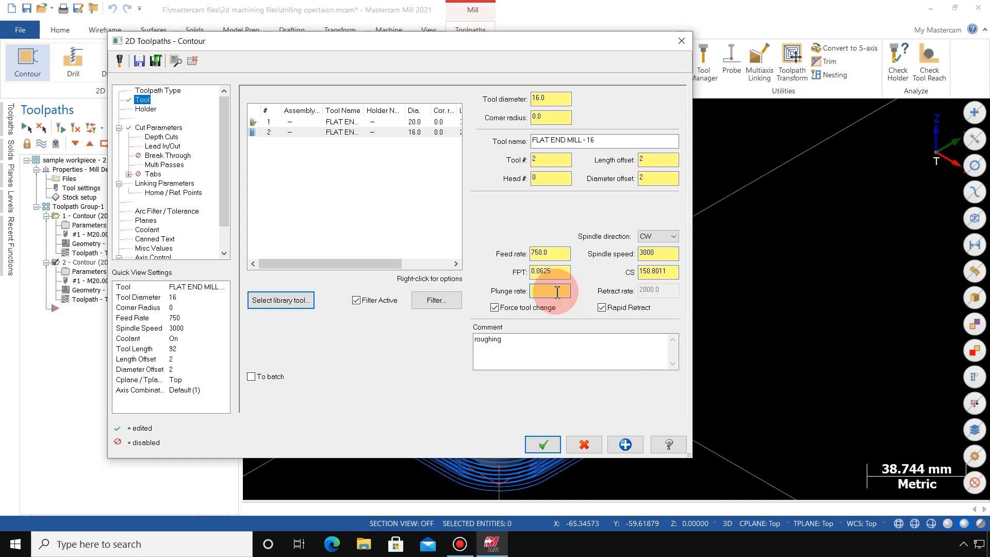
{"action": "type", "text": "1000"}
{"action": "key", "text": "Return"}
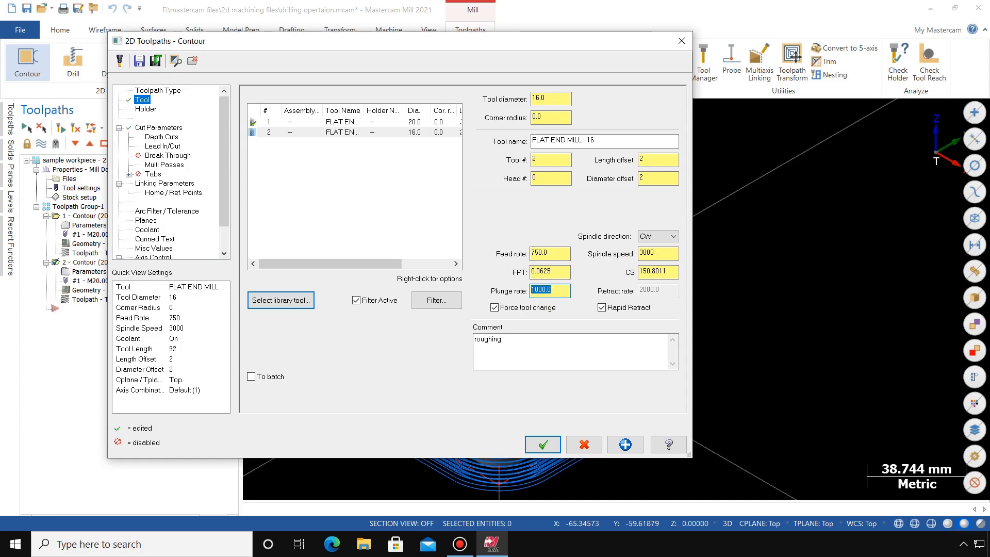
- Try several tool holders for the 16 mm end mill and choose the second B2C3-0032 holder
{"action": "left_click", "coordinate": [149, 110]}
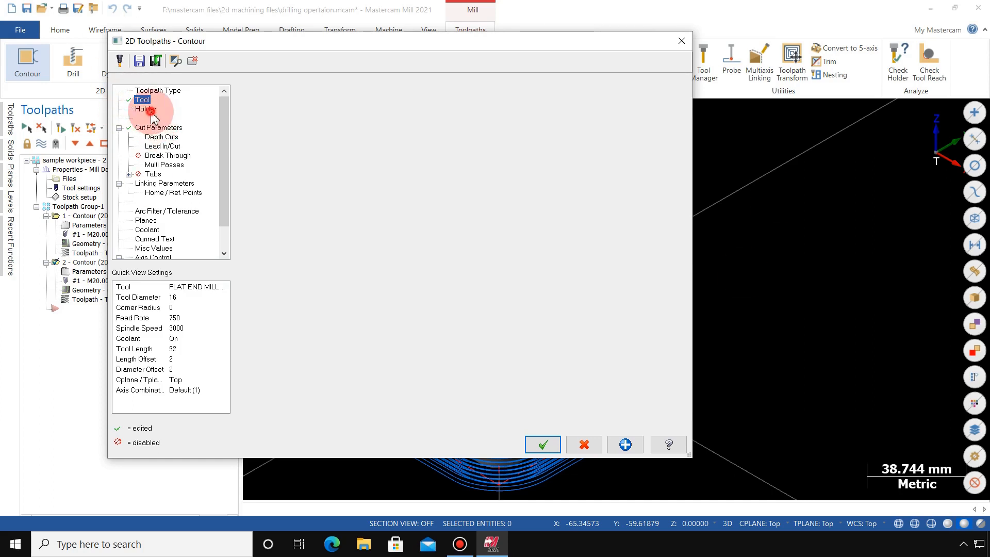
{"action": "left_click", "coordinate": [284, 105]}
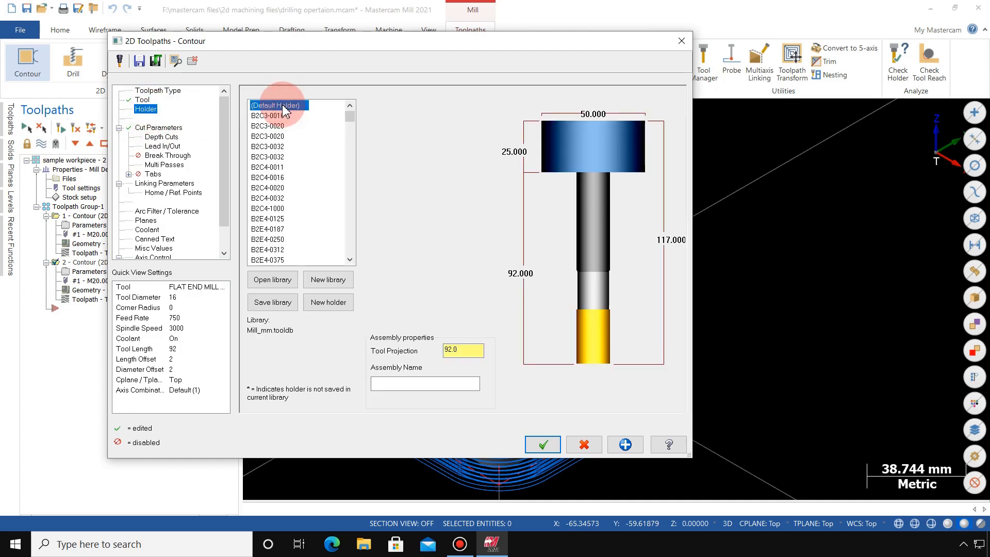
{"action": "left_click", "coordinate": [273, 116]}
{"action": "left_click", "coordinate": [271, 127]}
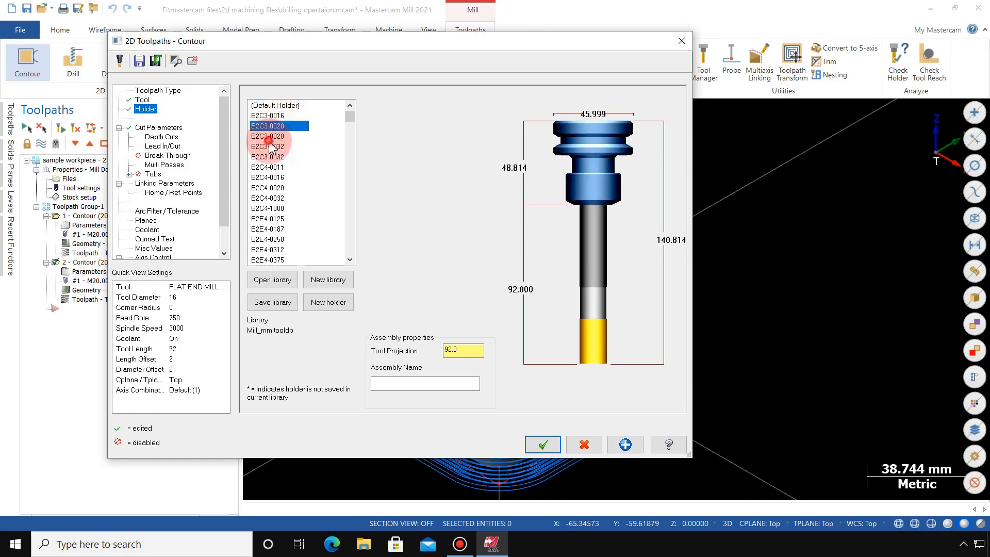
{"action": "left_click", "coordinate": [269, 137]}
{"action": "left_click", "coordinate": [267, 157]}
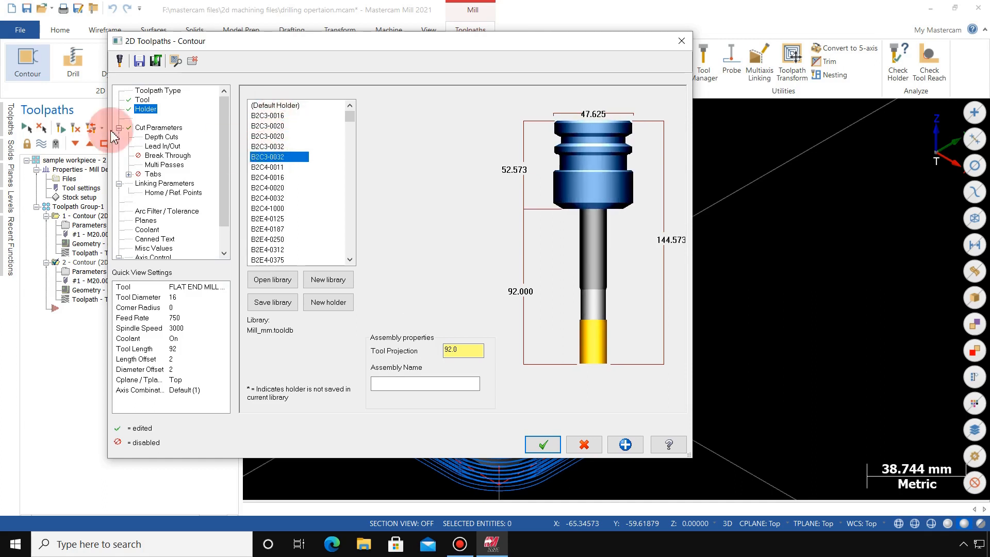
- Recheck the stock allowances and set the depth cuts to a max rough step of 4, keeping the Step down direction
{"action": "left_click", "coordinate": [153, 123]}
{"action": "left_click", "coordinate": [159, 128]}
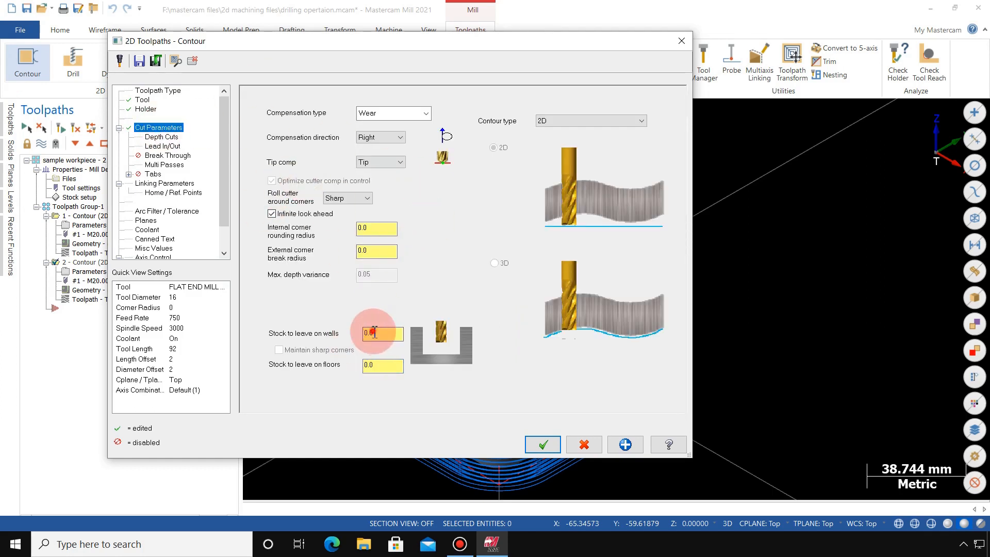
{"action": "left_click", "coordinate": [380, 365]}
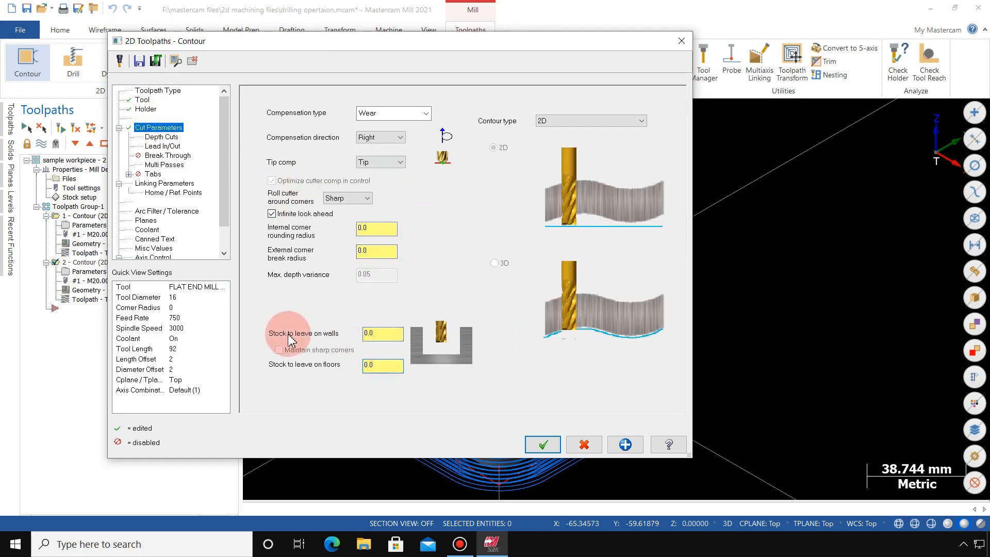
{"action": "left_click", "coordinate": [198, 138]}
{"action": "left_click", "coordinate": [398, 151]}
{"action": "type", "text": "2"}
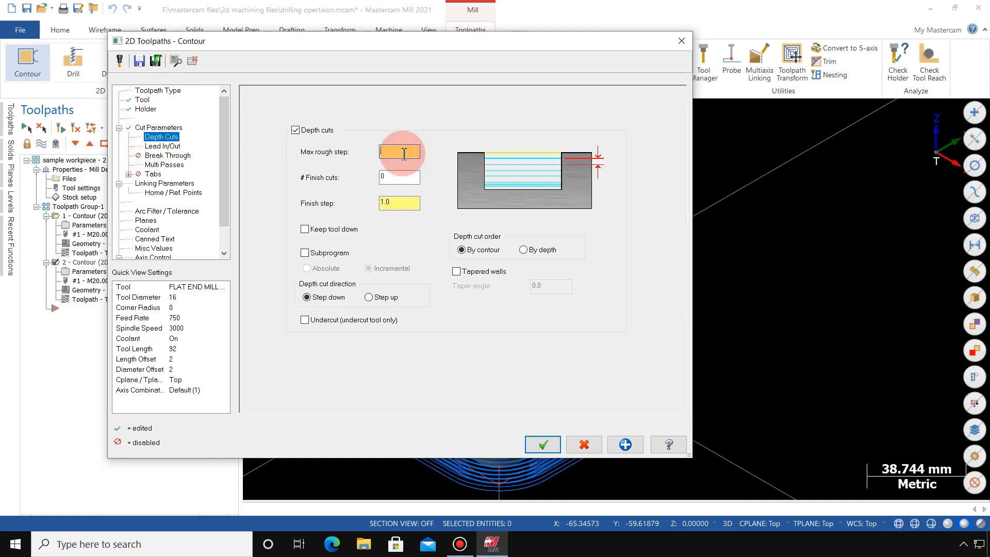
{"action": "type", "text": "4"}
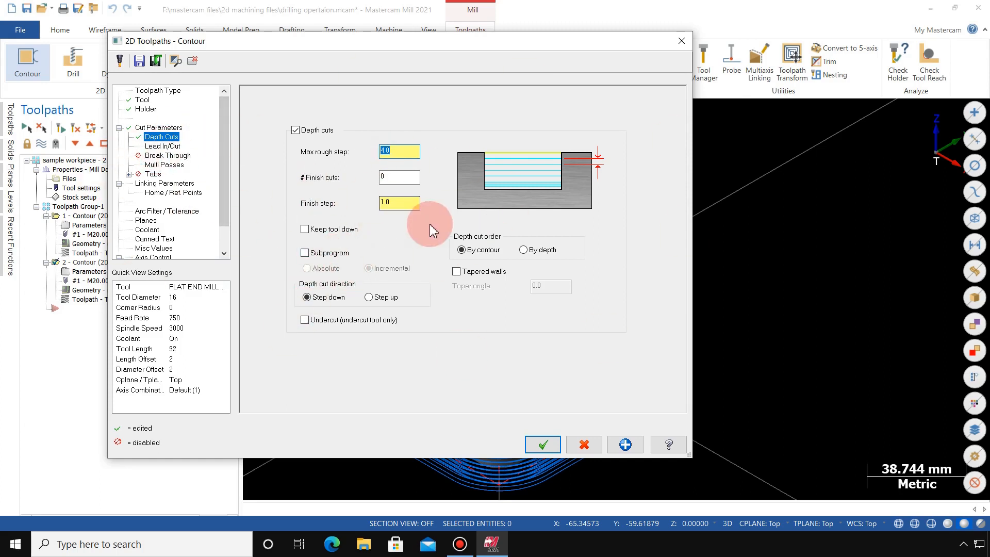
{"action": "left_click", "coordinate": [330, 300]}
{"action": "left_click", "coordinate": [386, 297]}
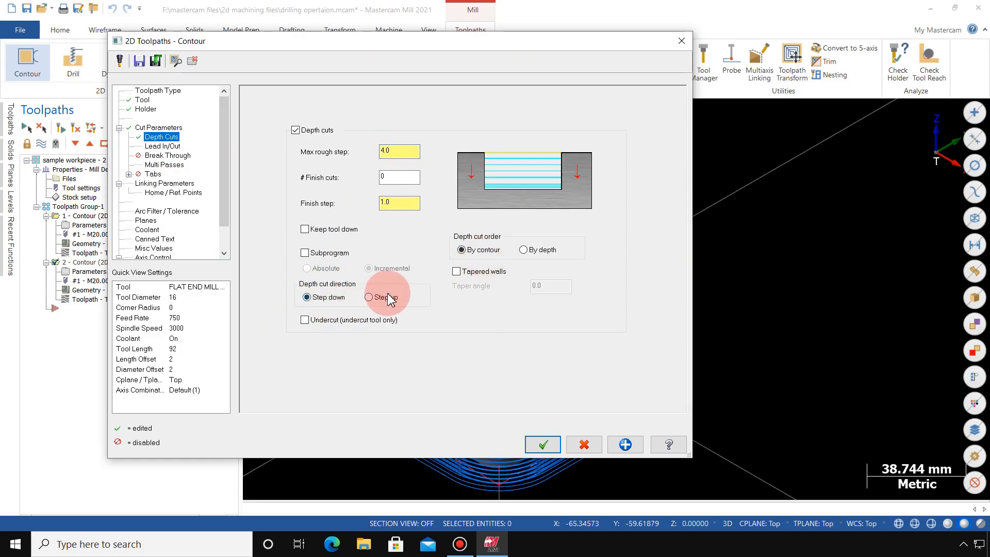
{"action": "left_click", "coordinate": [320, 300]}
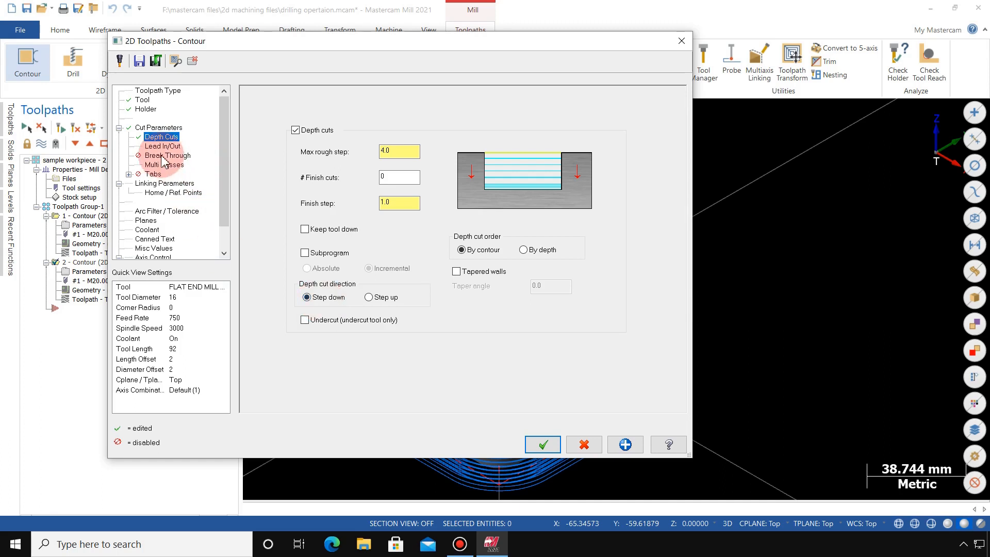
- Keep lead in/out enabled for the copied contour and set the entry line length to 60%
{"action": "left_click", "coordinate": [162, 146]}
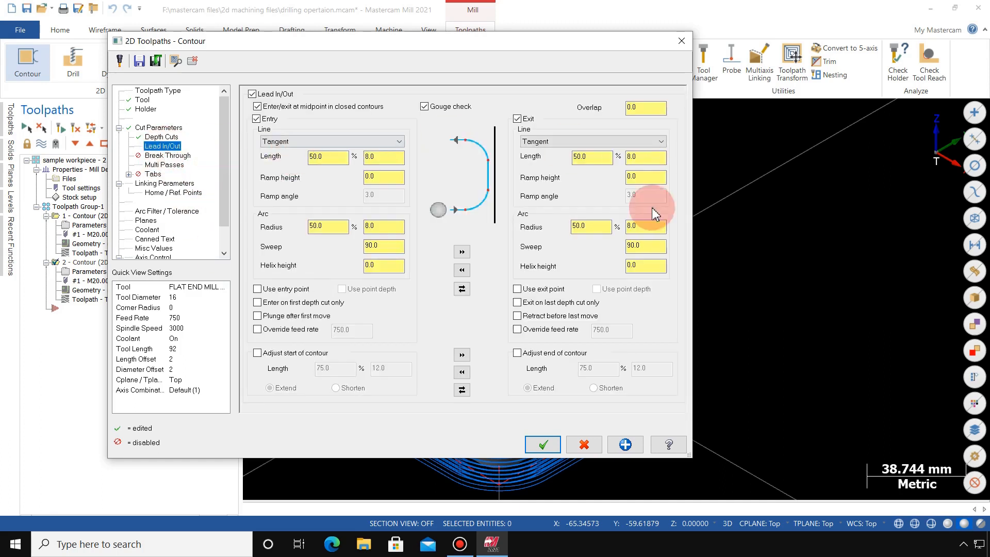
{"action": "left_click", "coordinate": [275, 97]}
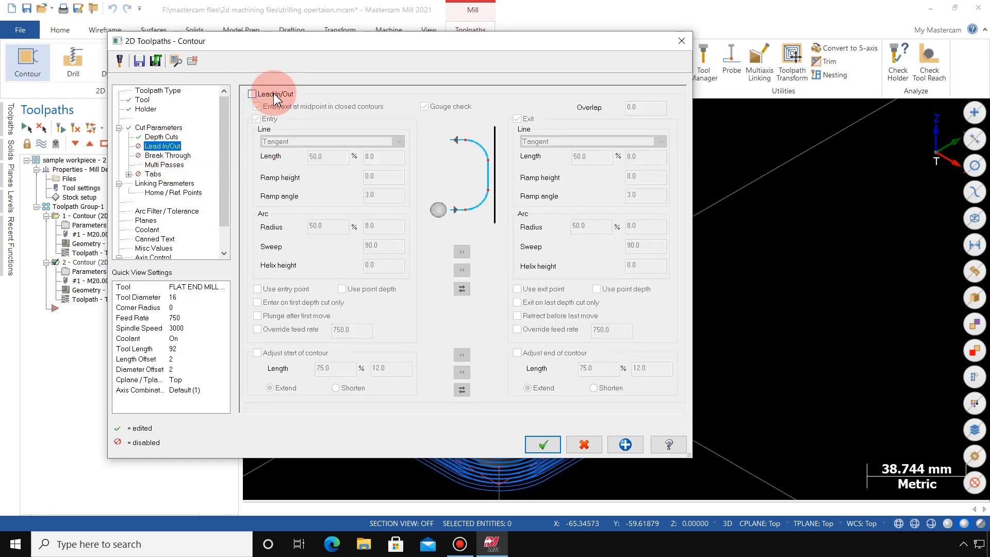
{"action": "left_click", "coordinate": [275, 94]}
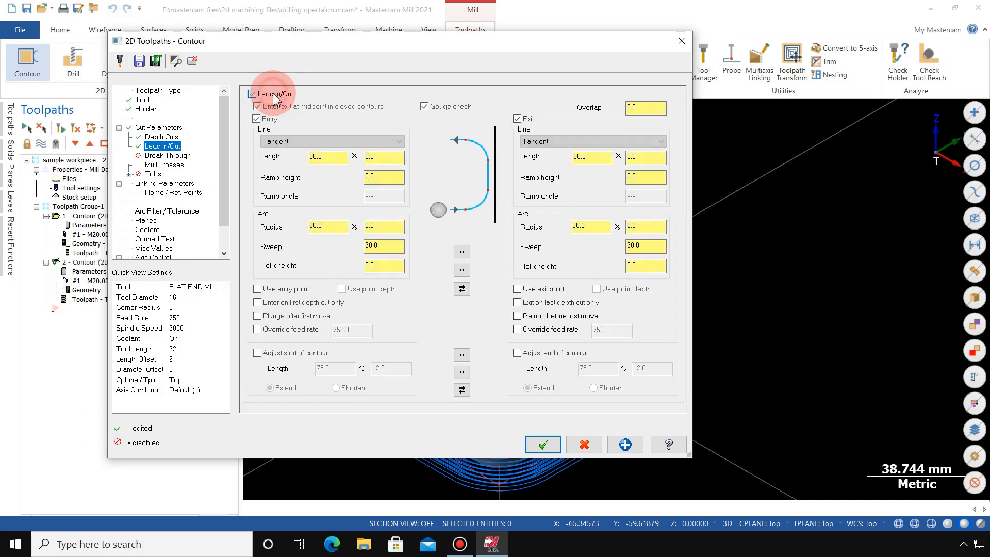
{"action": "left_click", "coordinate": [333, 157]}
{"action": "key", "text": "BackSpace"}
{"action": "key", "text": "BackSpace"}
{"action": "key", "text": "BackSpace"}
{"action": "key", "text": "BackSpace"}
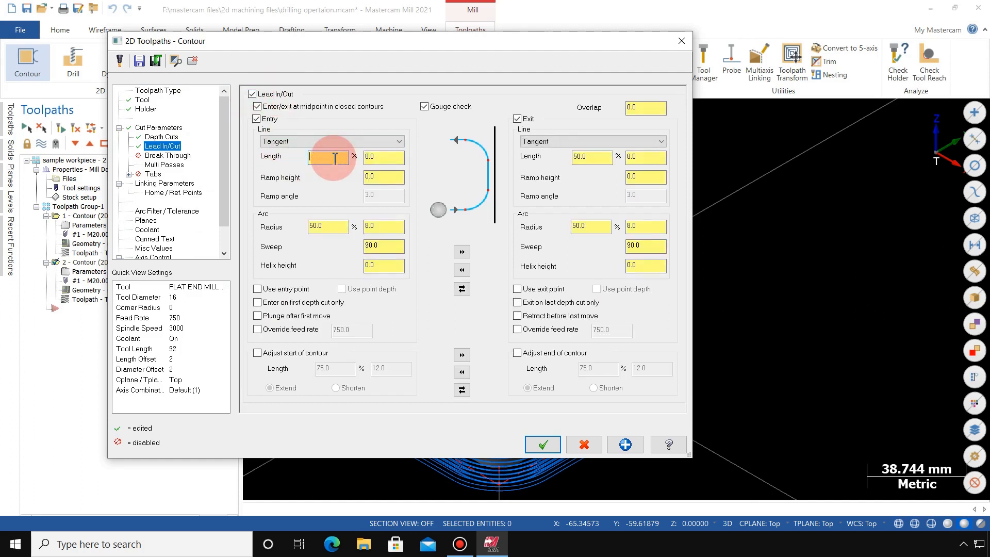
{"action": "type", "text": "60.0"}
{"action": "double_click", "coordinate": [336, 159]}
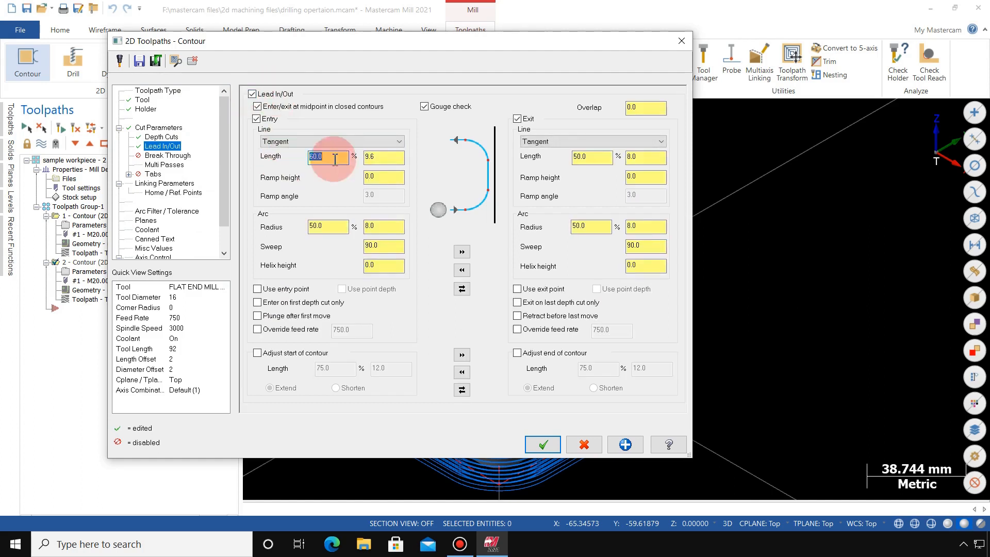
- Set the entry arc radius to 60% and copy the entry settings to the exit
{"action": "left_click", "coordinate": [328, 225]}
{"action": "key", "text": "BackSpace"}
{"action": "key", "text": "BackSpace"}
{"action": "key", "text": "BackSpace"}
{"action": "key", "text": "BackSpace"}
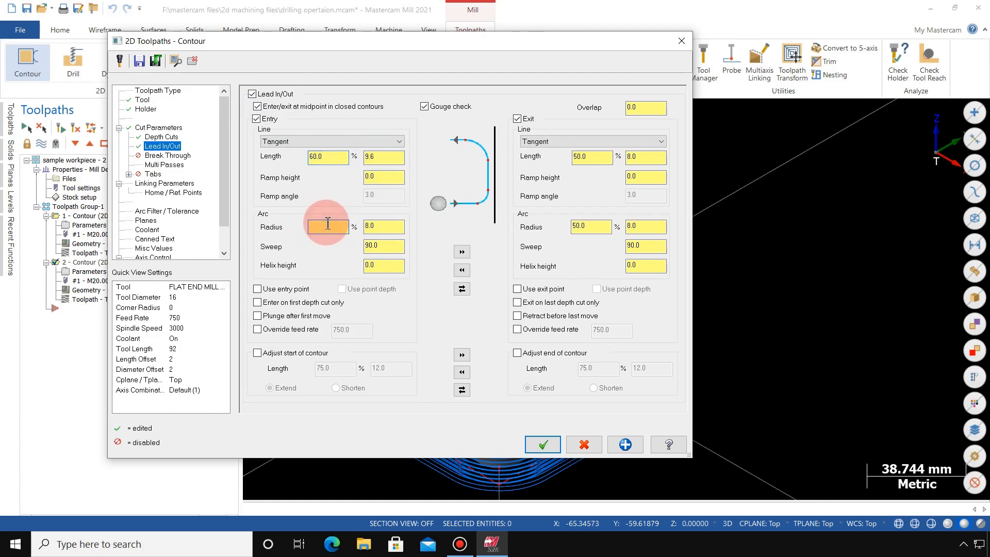
{"action": "type", "text": "60.0"}
{"action": "key", "text": "Return"}
{"action": "left_click", "coordinate": [462, 252]}
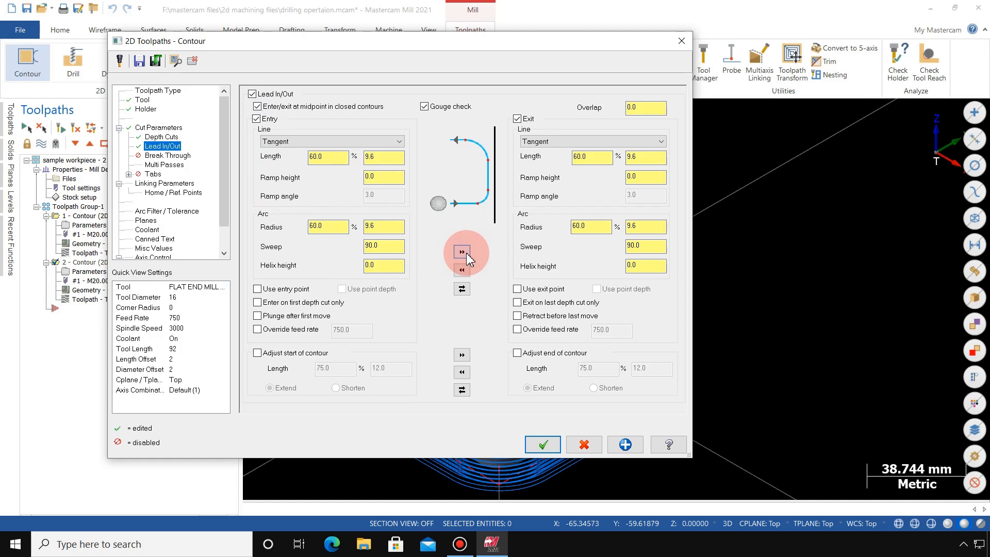
{"action": "left_click", "coordinate": [382, 156]}
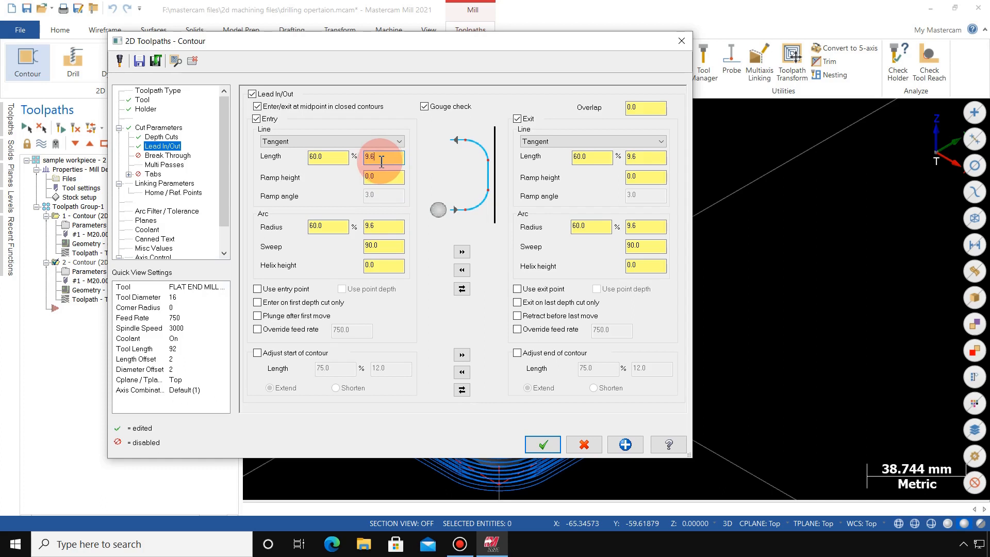
- Enable break through for the contour with a break through amount of 1.0
{"action": "left_click", "coordinate": [172, 156]}
{"action": "left_click", "coordinate": [317, 131]}
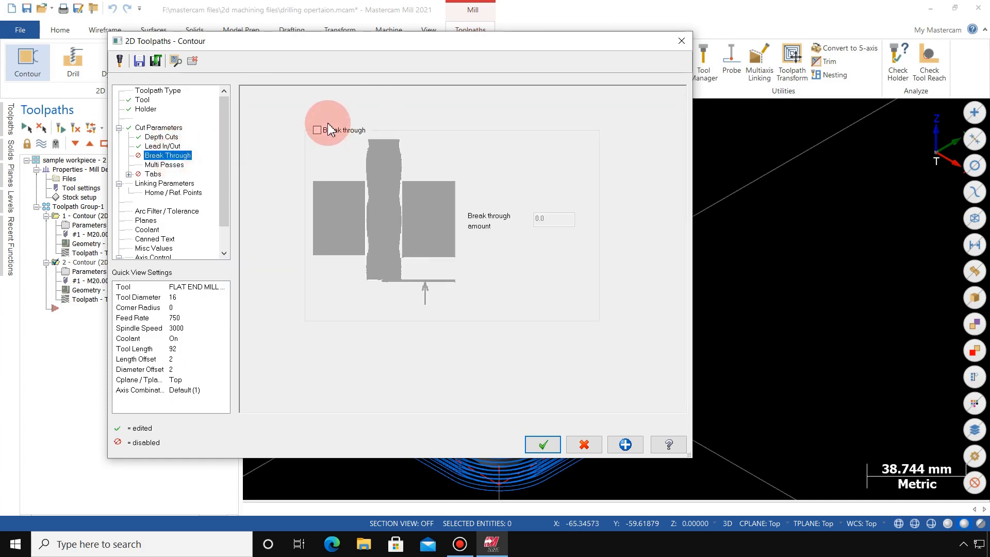
{"action": "double_click", "coordinate": [552, 220]}
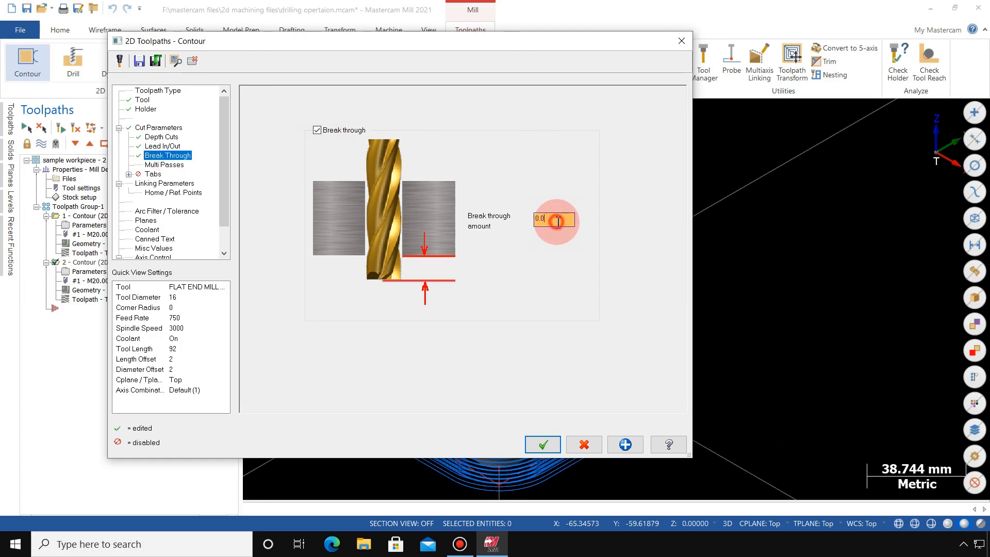
{"action": "type", "text": "0"}
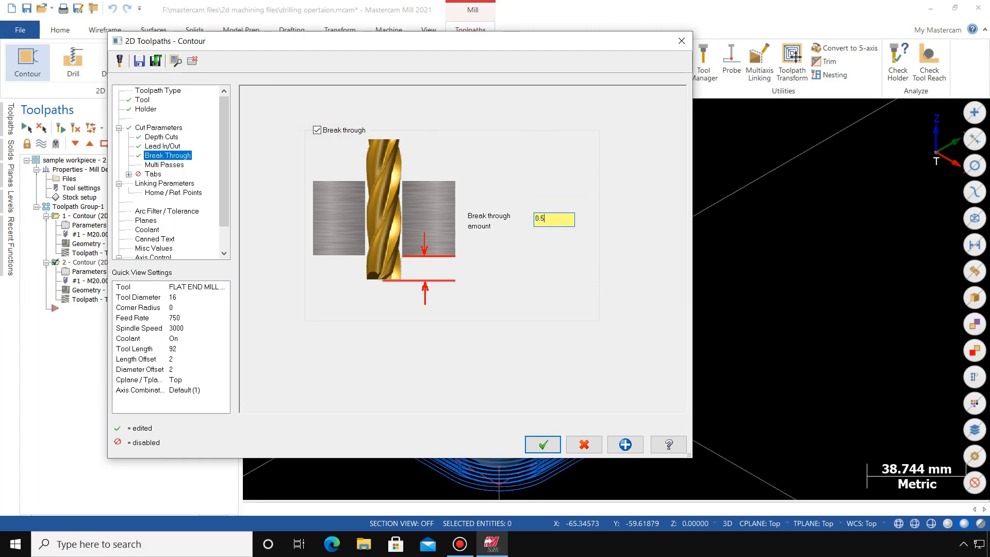
{"action": "key", "text": "BackSpace"}
{"action": "type", "text": "1"}
{"action": "key", "text": "Return"}
{"action": "left_click", "coordinate": [556, 220]}
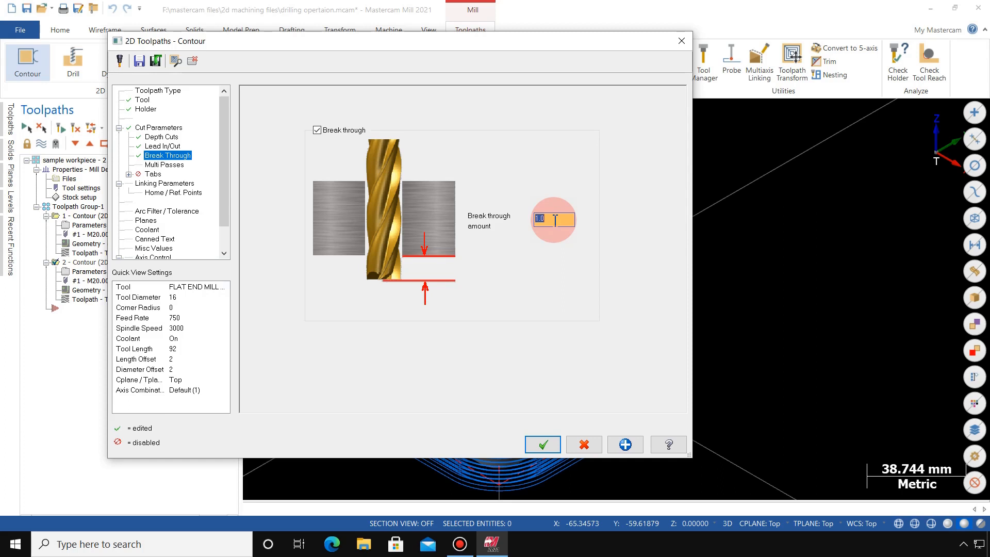
- Disable multi passes for the contour and review its linking, home position and arc filter settings
{"action": "left_click", "coordinate": [165, 165]}
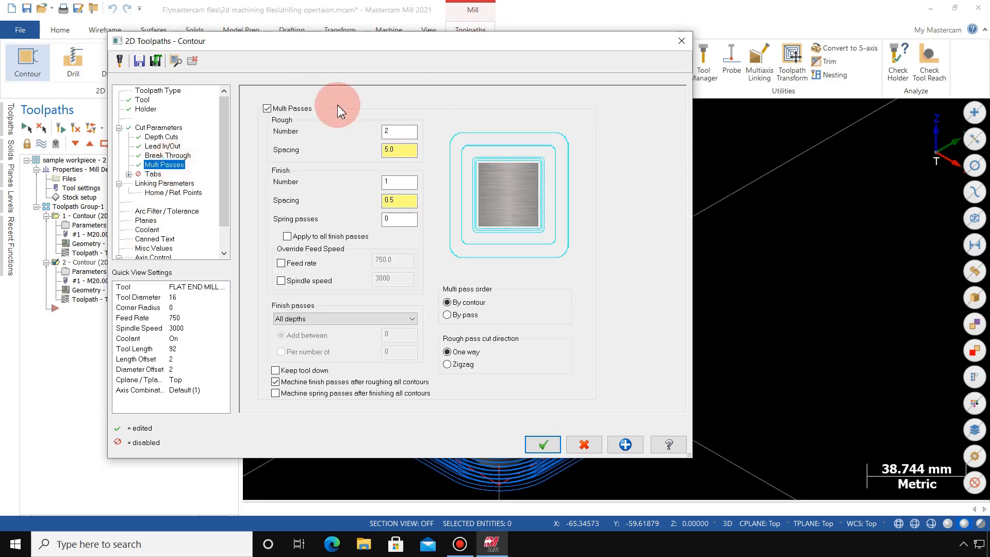
{"action": "left_click", "coordinate": [288, 110]}
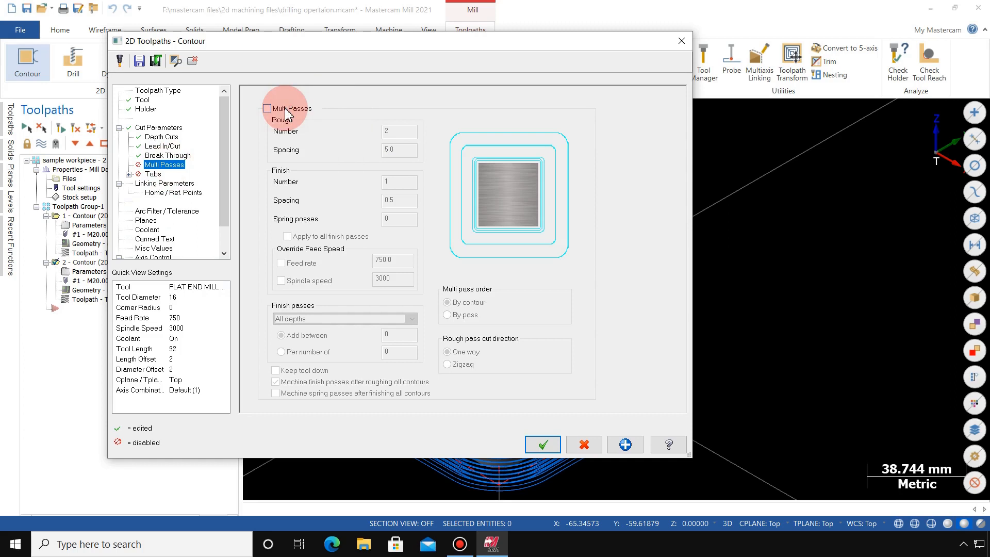
{"action": "left_click", "coordinate": [164, 184]}
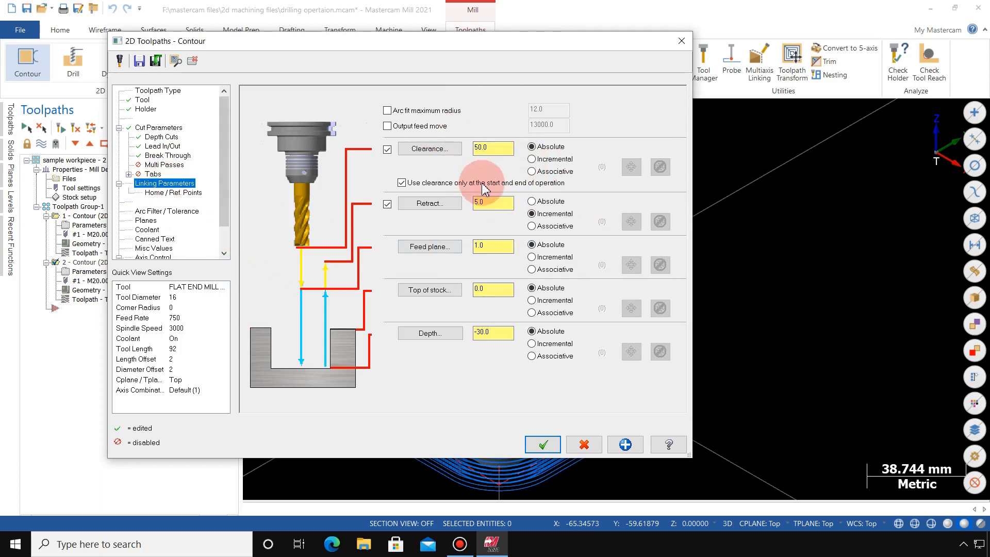
{"action": "left_click", "coordinate": [496, 289]}
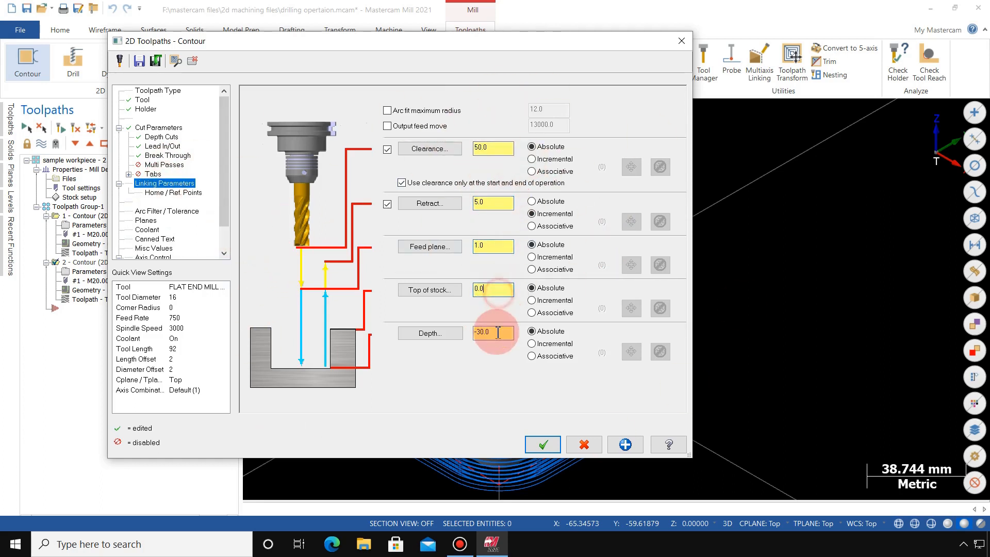
{"action": "left_click", "coordinate": [174, 193]}
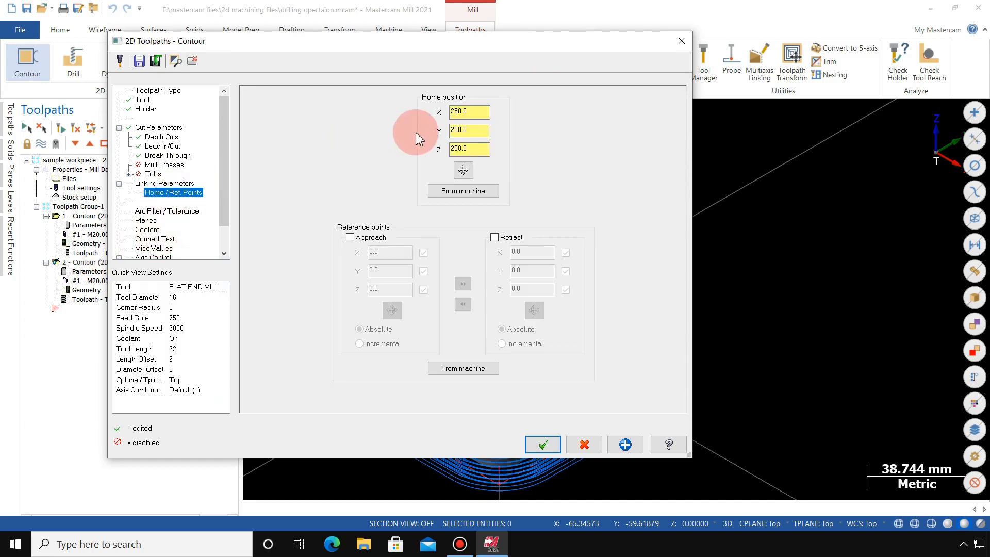
{"action": "left_click", "coordinate": [166, 211]}
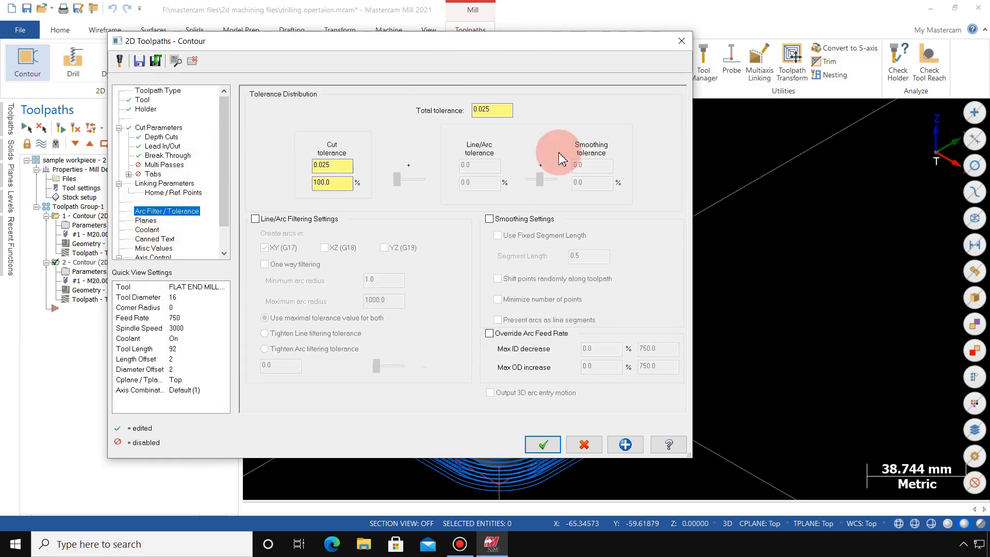
- Recheck the stock allowances and linking depths, then accept the 16 mm contour and regenerate its toolpath
{"action": "left_click", "coordinate": [162, 127]}
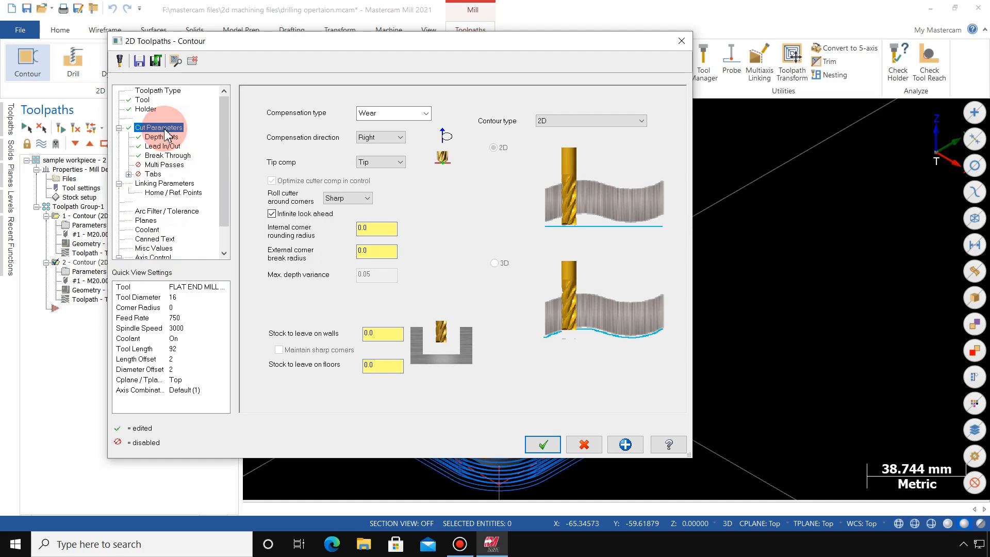
{"action": "left_click", "coordinate": [382, 334]}
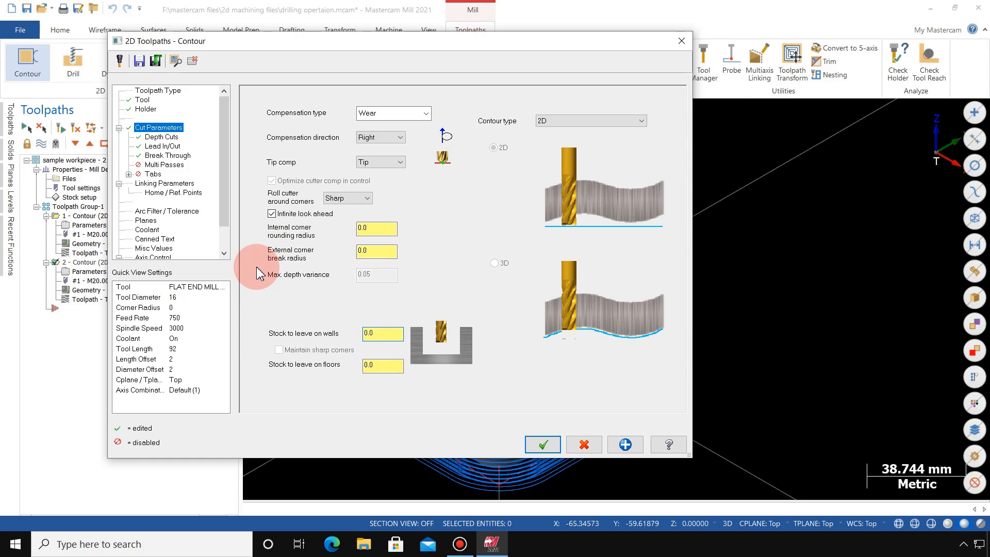
{"action": "left_click", "coordinate": [171, 184]}
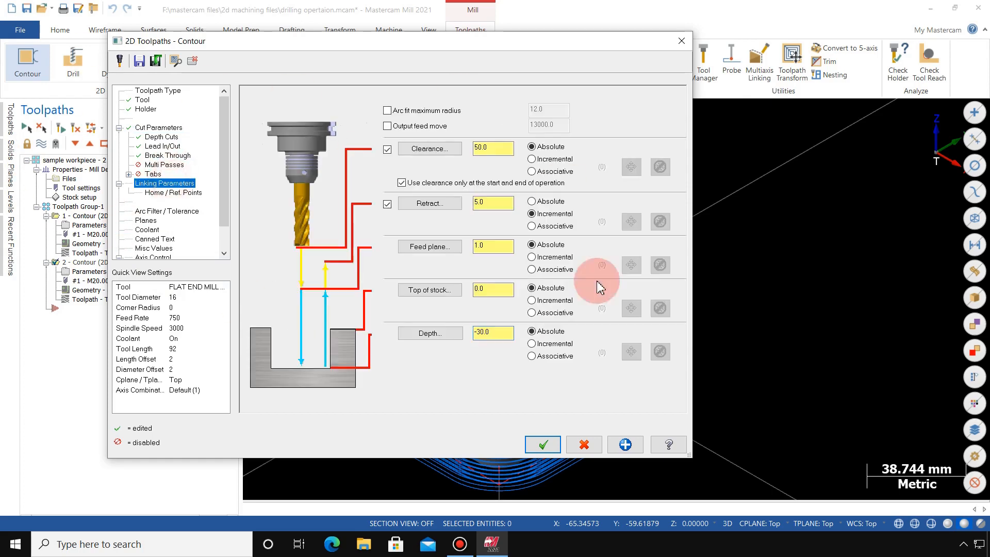
{"action": "left_click", "coordinate": [537, 380]}
{"action": "left_click", "coordinate": [61, 130]}
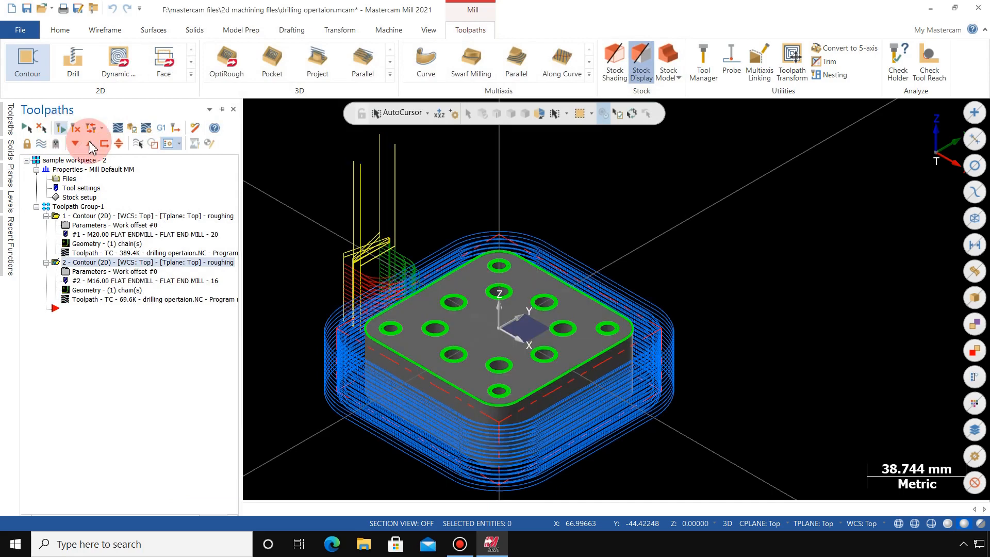
- Hide the toolpath display of the first contour operation, which uses the 20 mm end mill
{"action": "left_click", "coordinate": [97, 216]}
{"action": "left_click", "coordinate": [41, 144]}
{"action": "left_click", "coordinate": [342, 353]}
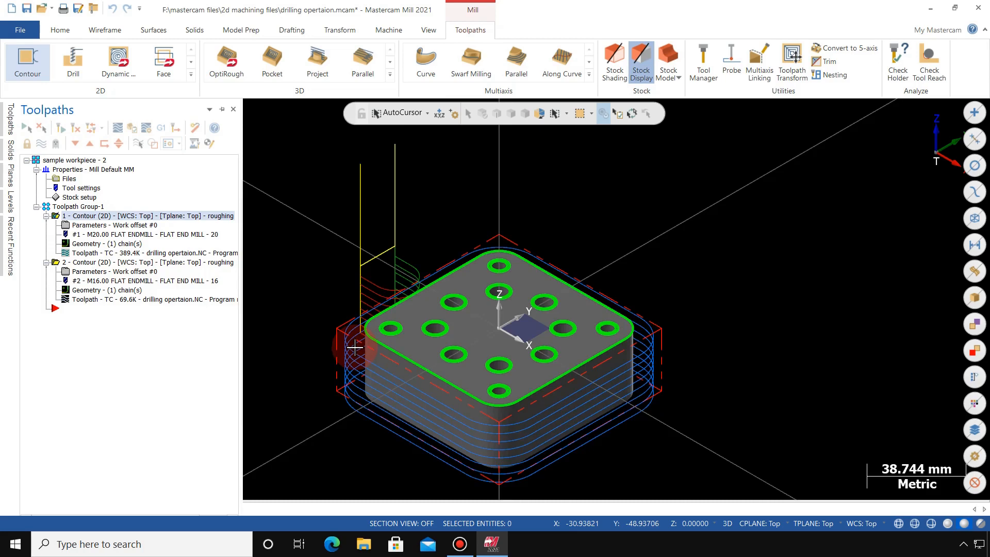
- Inspect the 16 mm contour's depth passes against the block and stock boundary in the front view
{"action": "scroll", "coordinate": [354, 344], "scroll_direction": "up", "scroll_amount": 5}
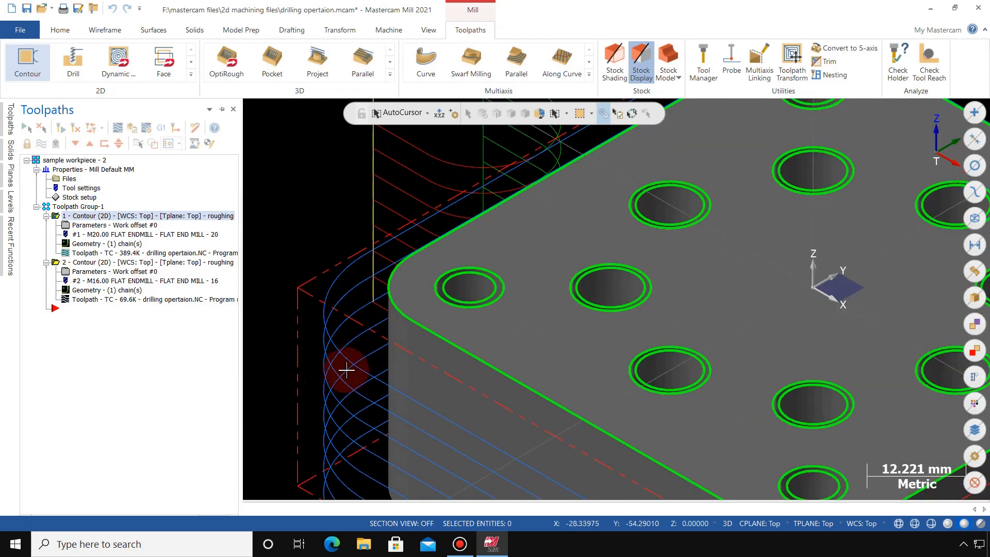
{"action": "scroll", "coordinate": [336, 379], "scroll_direction": "down", "scroll_amount": 5}
{"action": "right_click", "coordinate": [278, 232]}
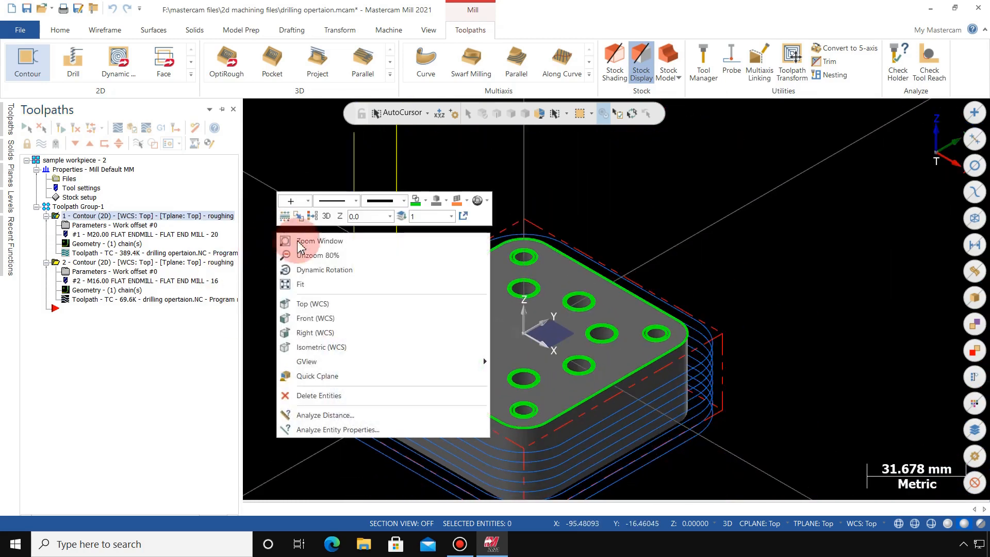
{"action": "left_click", "coordinate": [312, 319]}
{"action": "scroll", "coordinate": [324, 403], "scroll_direction": "up", "scroll_amount": 4}
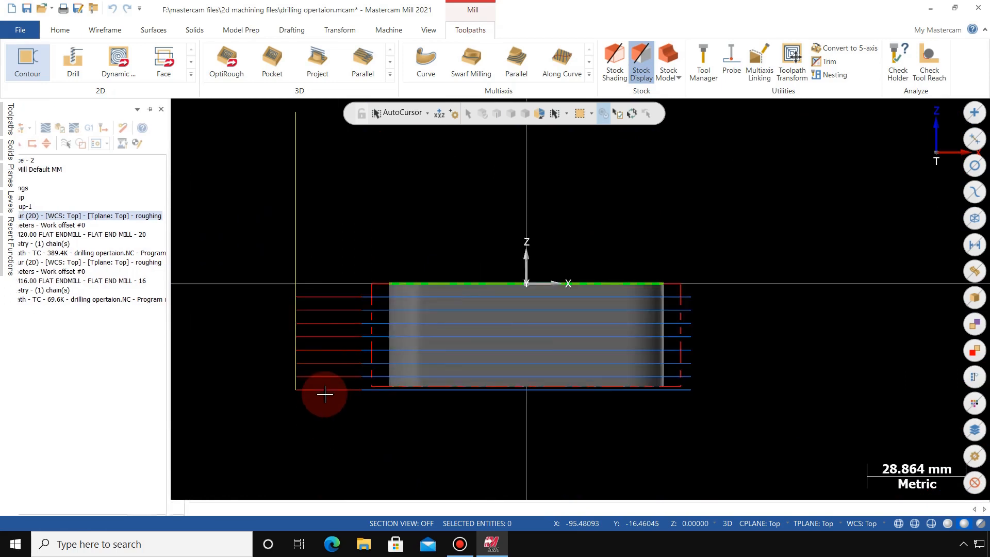
{"action": "scroll", "coordinate": [359, 364], "scroll_direction": "down", "scroll_amount": 3}
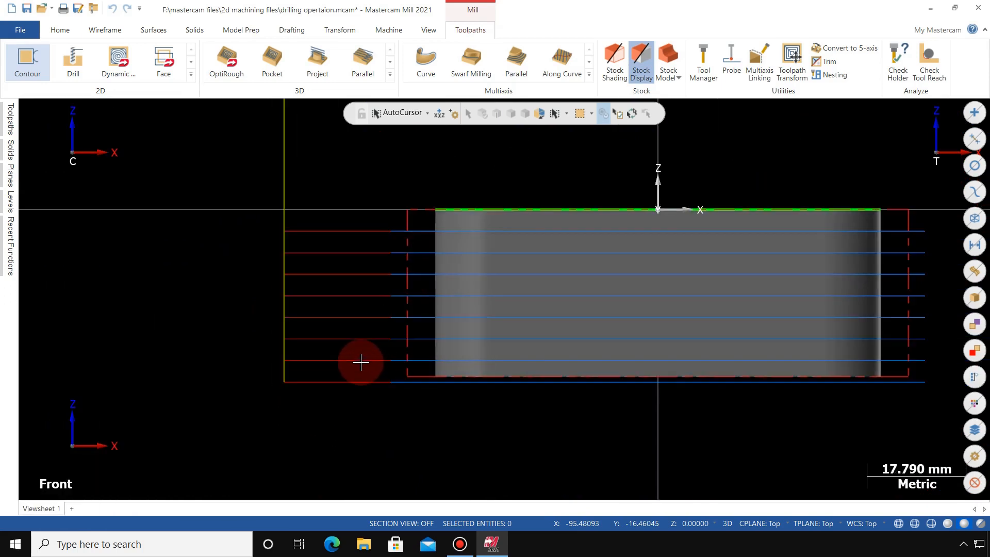
- Analyze the toolpath's lowest pass below the block's bottom edge, then return to the isometric view and close the analysis
{"action": "left_click", "coordinate": [61, 31]}
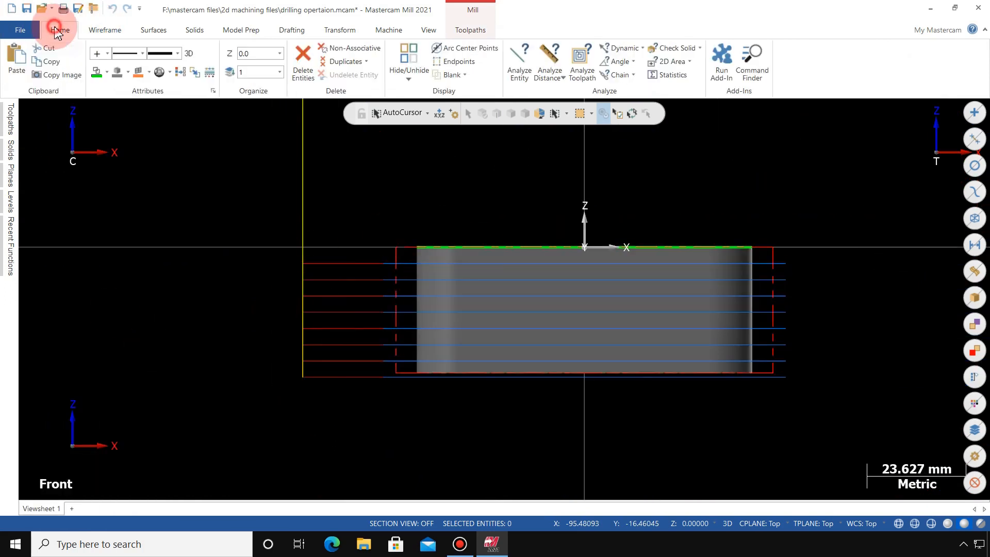
{"action": "left_click", "coordinate": [580, 59]}
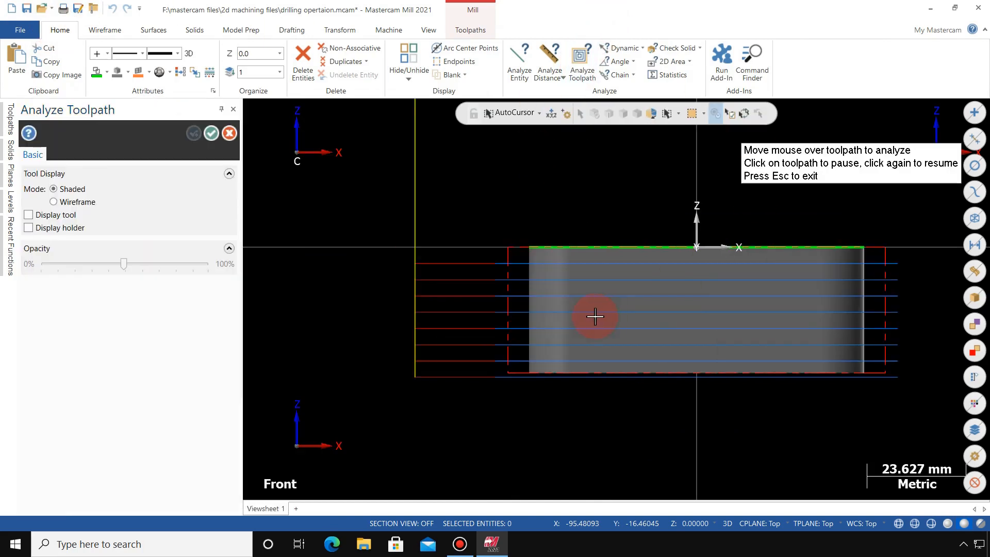
{"action": "mouse_move", "coordinate": [504, 377]}
{"action": "scroll", "coordinate": [504, 377], "scroll_direction": "up", "scroll_amount": 3}
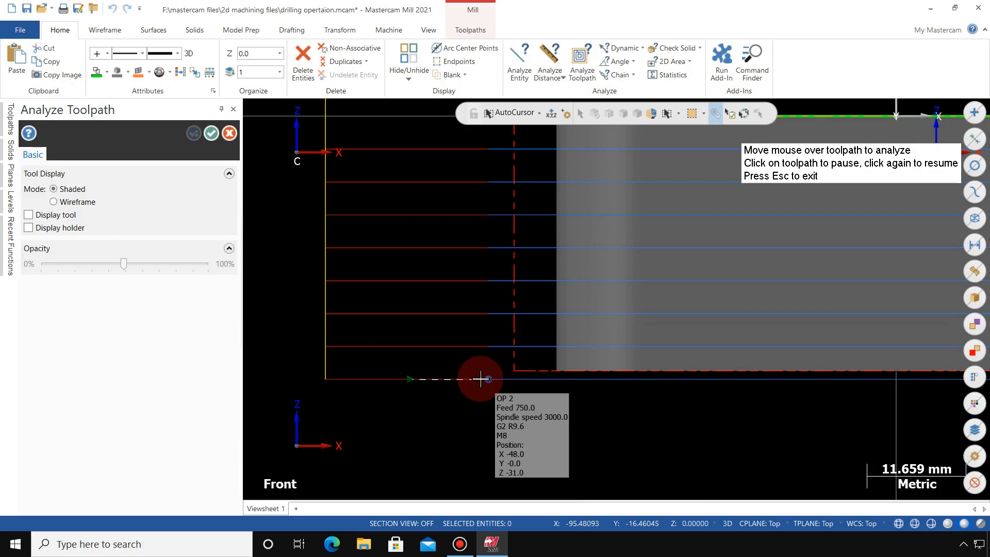
{"action": "scroll", "coordinate": [547, 372], "scroll_direction": "up", "scroll_amount": 6}
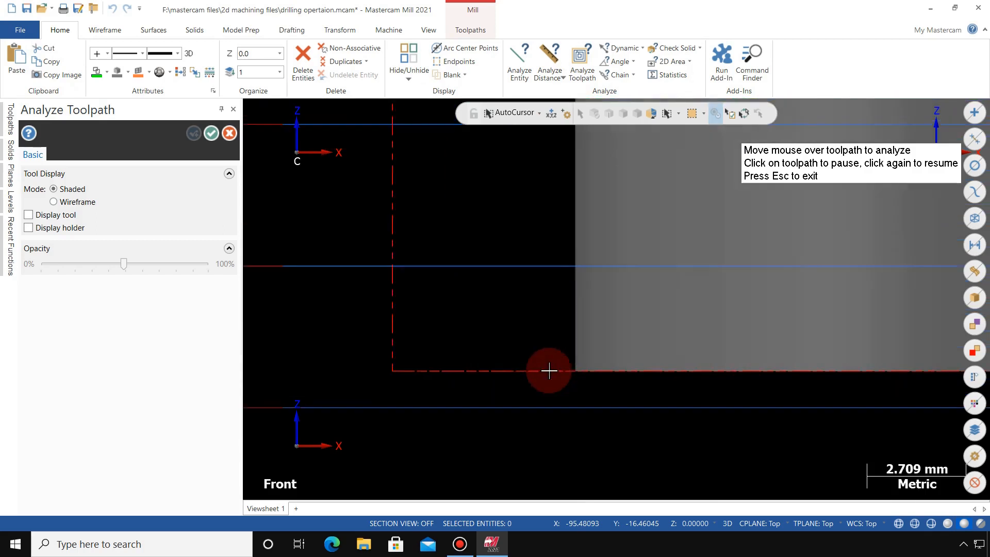
{"action": "scroll", "coordinate": [550, 371], "scroll_direction": "up", "scroll_amount": 2}
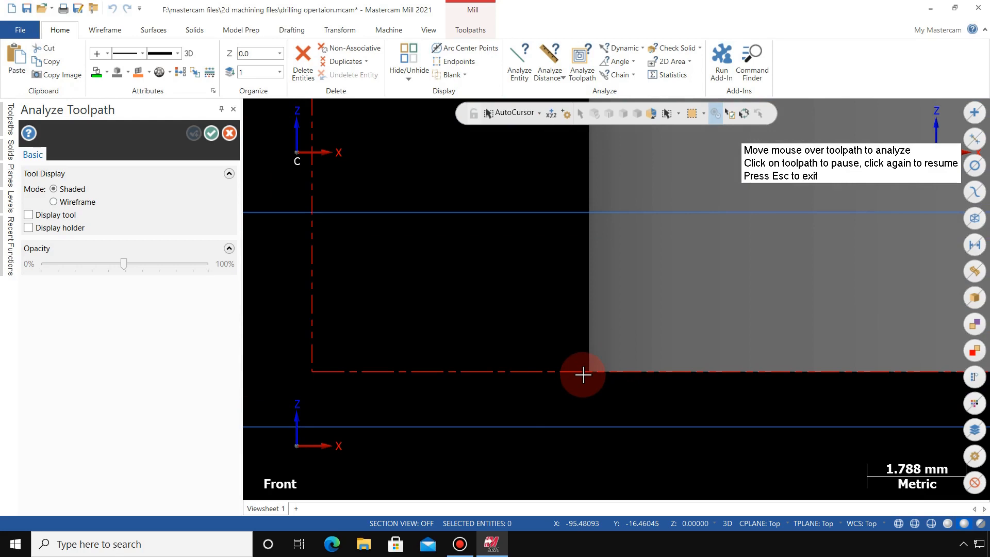
{"action": "right_click", "coordinate": [410, 245]}
{"action": "left_click", "coordinate": [461, 365]}
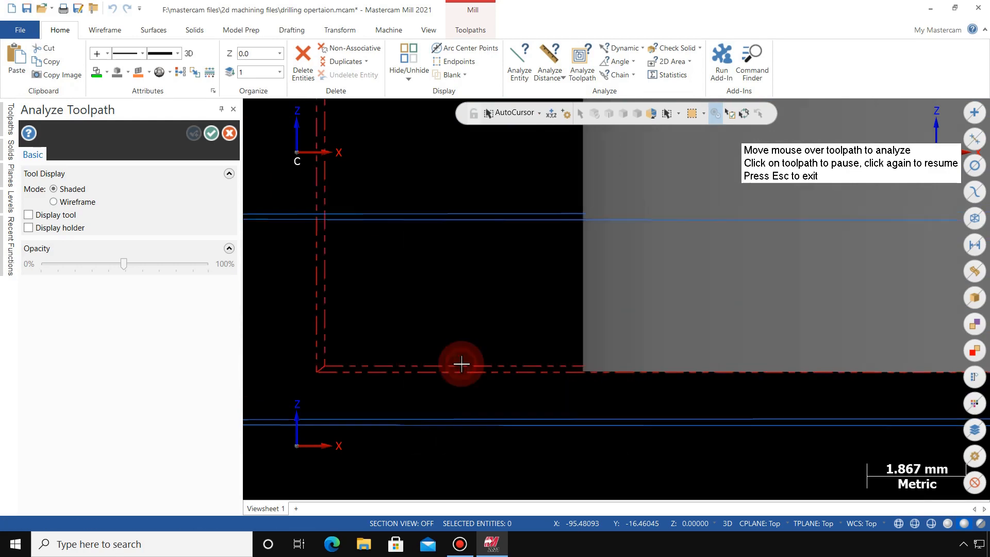
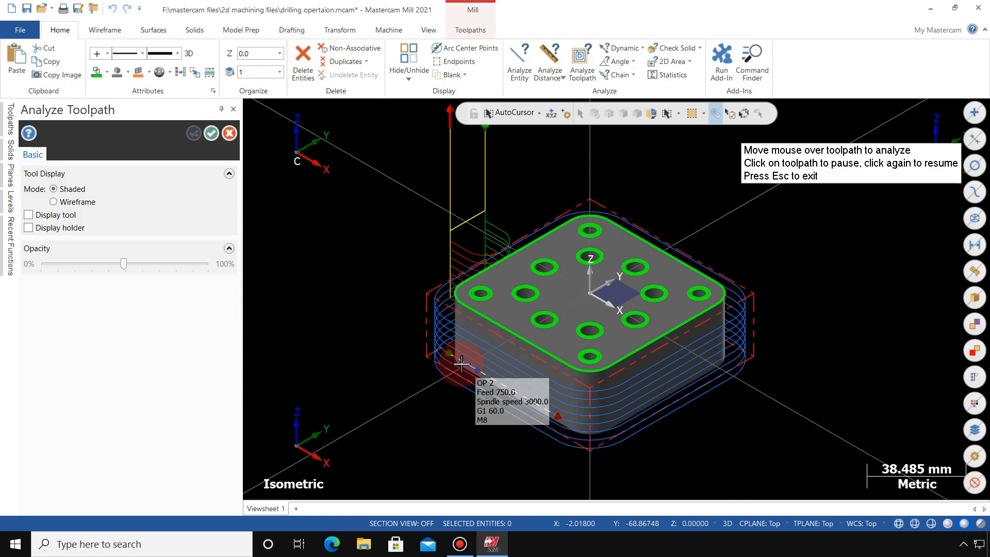
{"action": "left_click", "coordinate": [212, 134]}
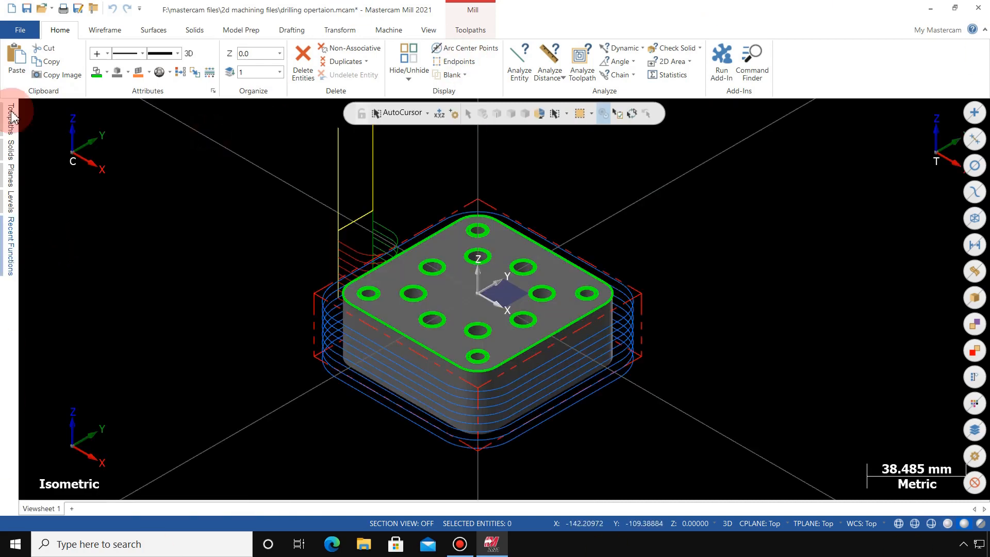
- Try the subprogram option in the 16 mm contour's depth cuts with absolute and incremental modes, then turn it off and accept the parameters
{"action": "left_click", "coordinate": [11, 126]}
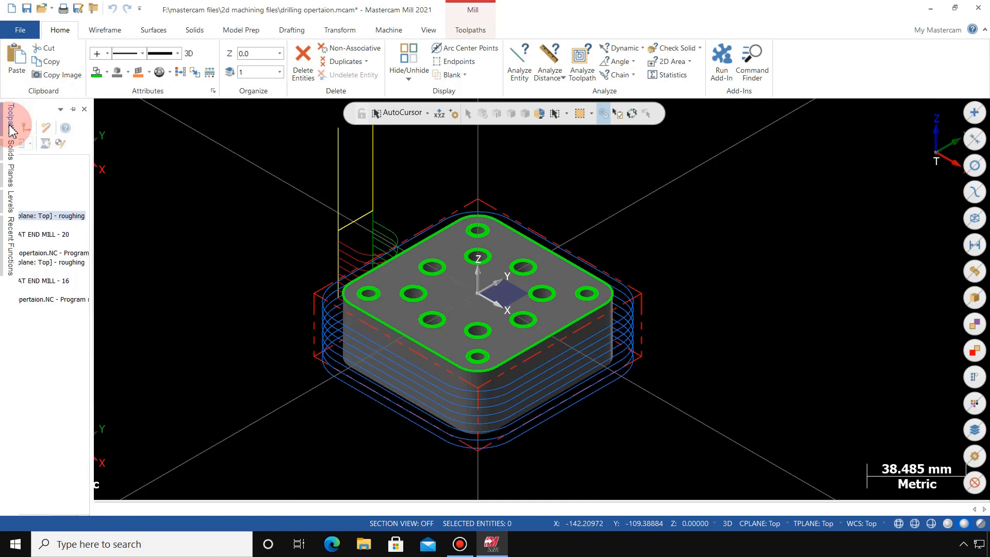
{"action": "left_click", "coordinate": [70, 265]}
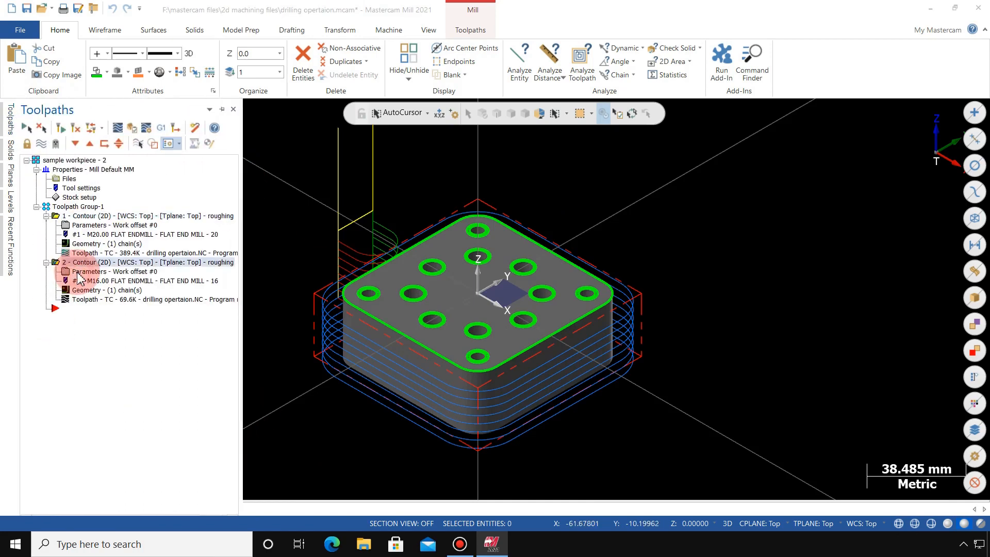
{"action": "left_click", "coordinate": [78, 273]}
{"action": "left_click", "coordinate": [162, 137]}
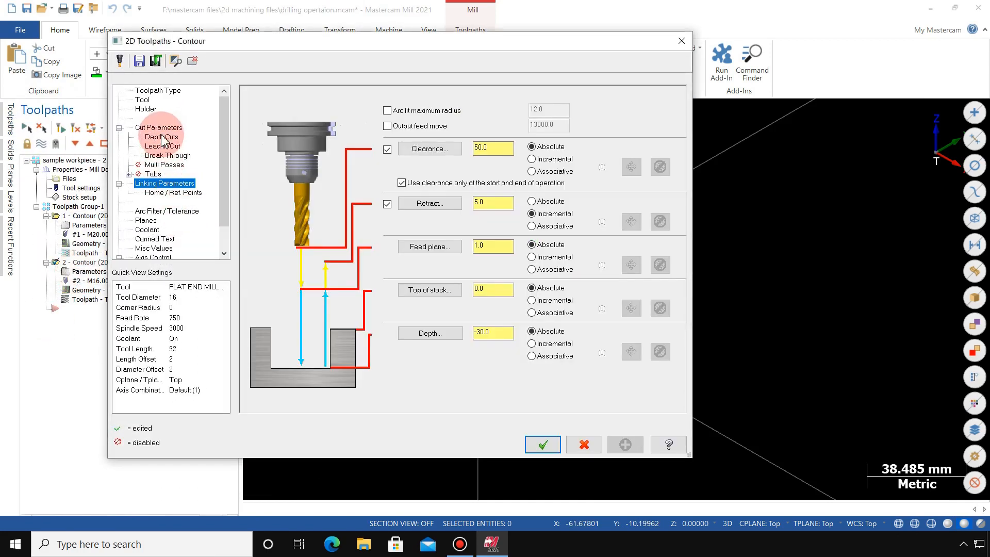
{"action": "left_click", "coordinate": [161, 137]}
{"action": "left_click", "coordinate": [324, 254]}
{"action": "left_click", "coordinate": [330, 270]}
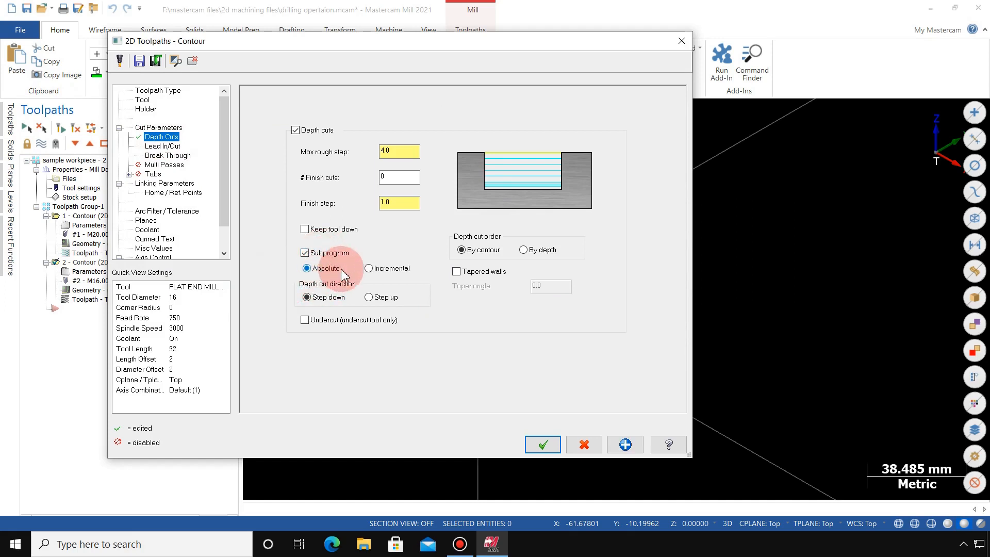
{"action": "left_click", "coordinate": [369, 269]}
{"action": "left_click", "coordinate": [319, 253]}
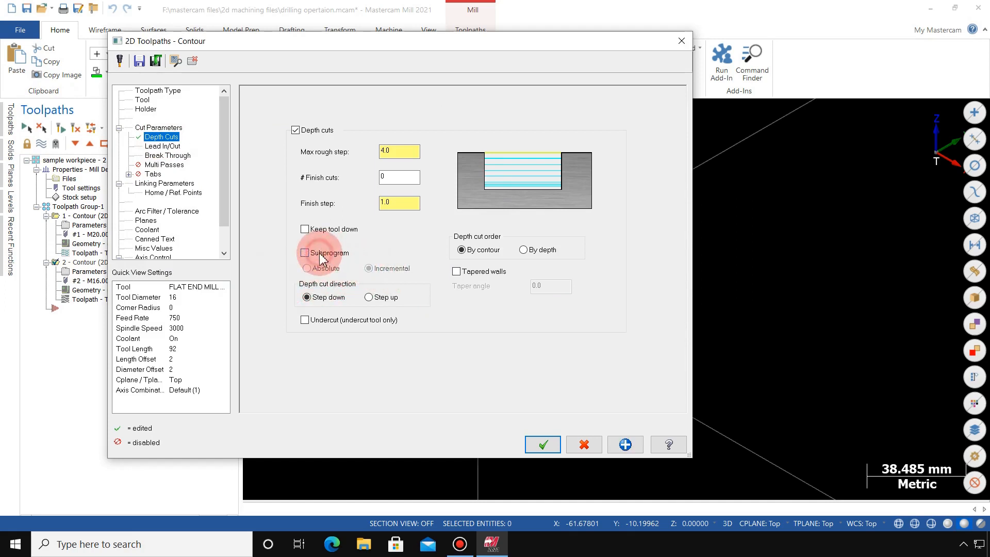
{"action": "left_click", "coordinate": [537, 445]}
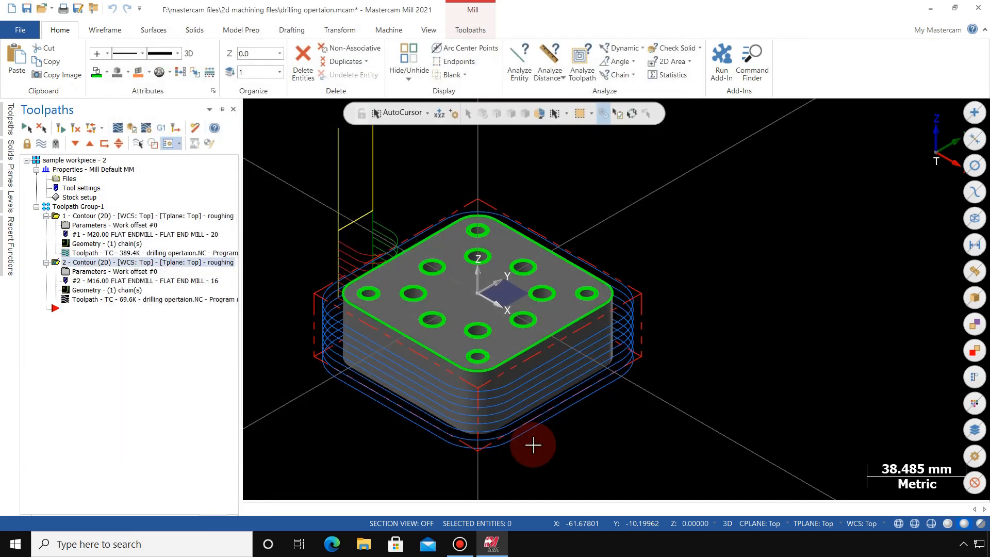
- Select all operations and verify the 20 mm and 16 mm contours on the stock through to the last move
{"action": "left_click", "coordinate": [14, 133]}
{"action": "left_click", "coordinate": [26, 128]}
{"action": "left_click", "coordinate": [133, 129]}
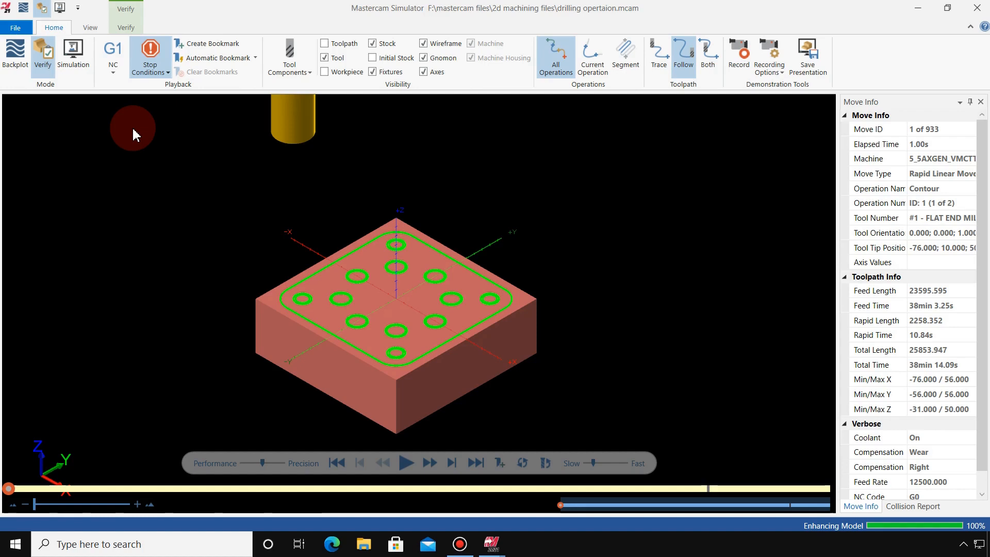
{"action": "left_click", "coordinate": [409, 462]}
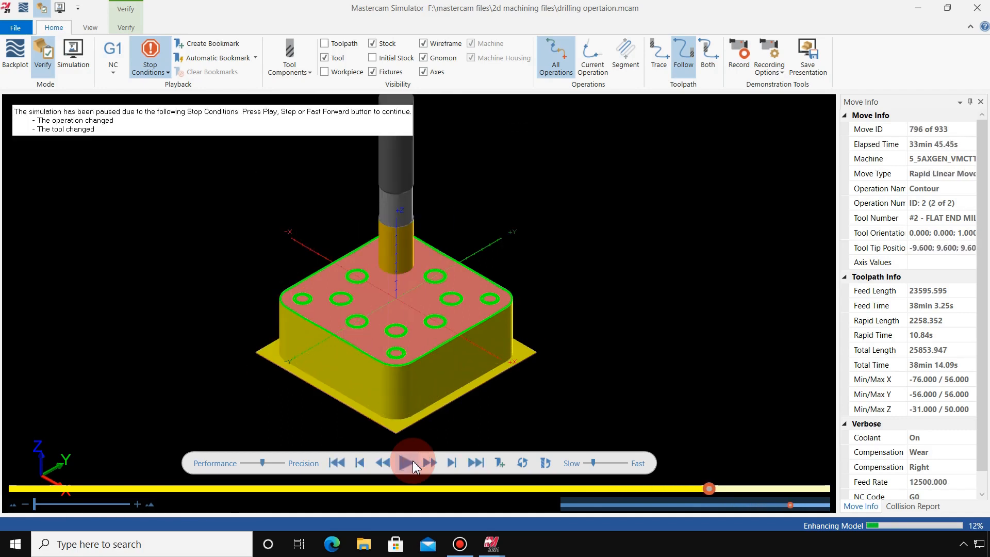
{"action": "scroll", "coordinate": [330, 387], "scroll_direction": "up", "scroll_amount": 3}
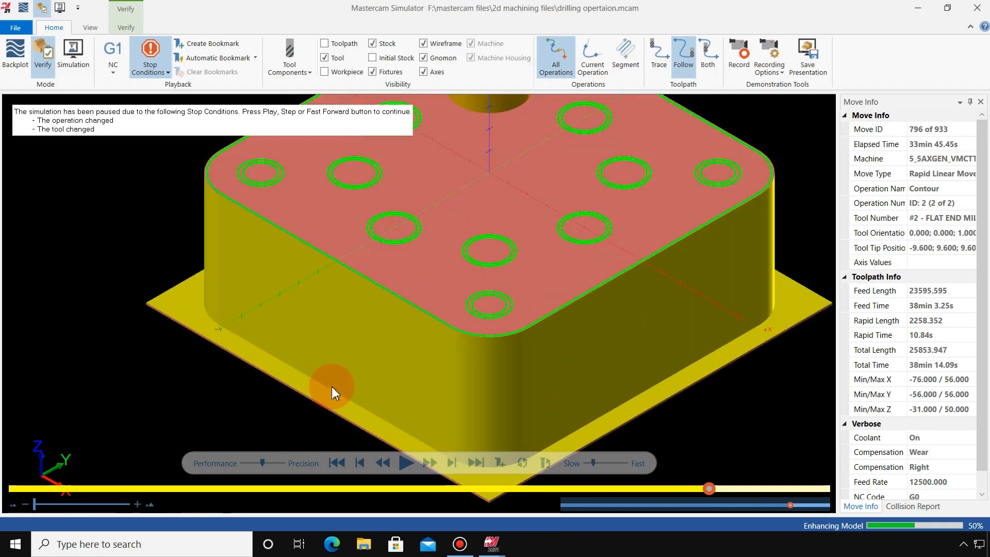
{"action": "left_click", "coordinate": [408, 463]}
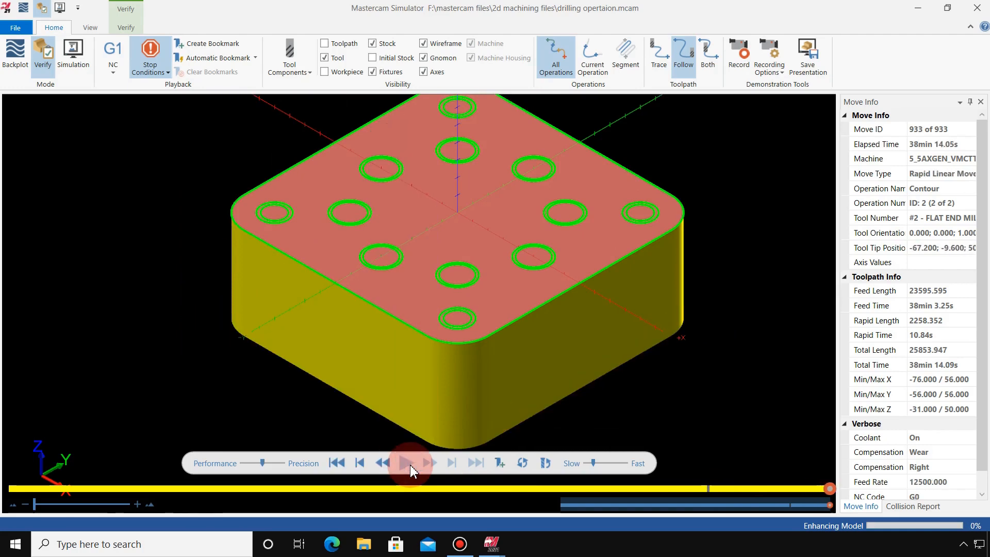
- Examine the verified block's corners and side edges against the green outline, then check the toolpath's feed time
{"action": "scroll", "coordinate": [238, 224], "scroll_direction": "up", "scroll_amount": 6}
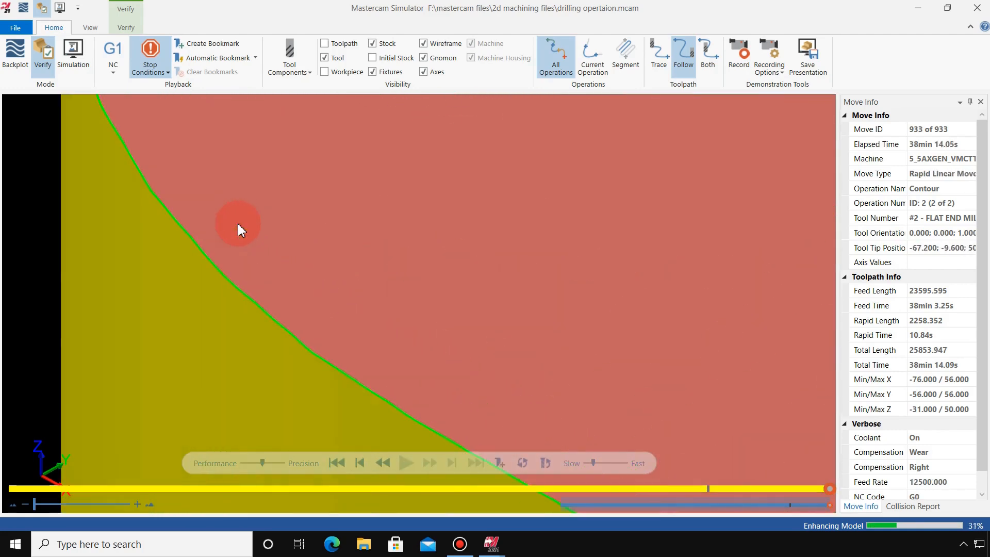
{"action": "scroll", "coordinate": [178, 246], "scroll_direction": "up", "scroll_amount": 3}
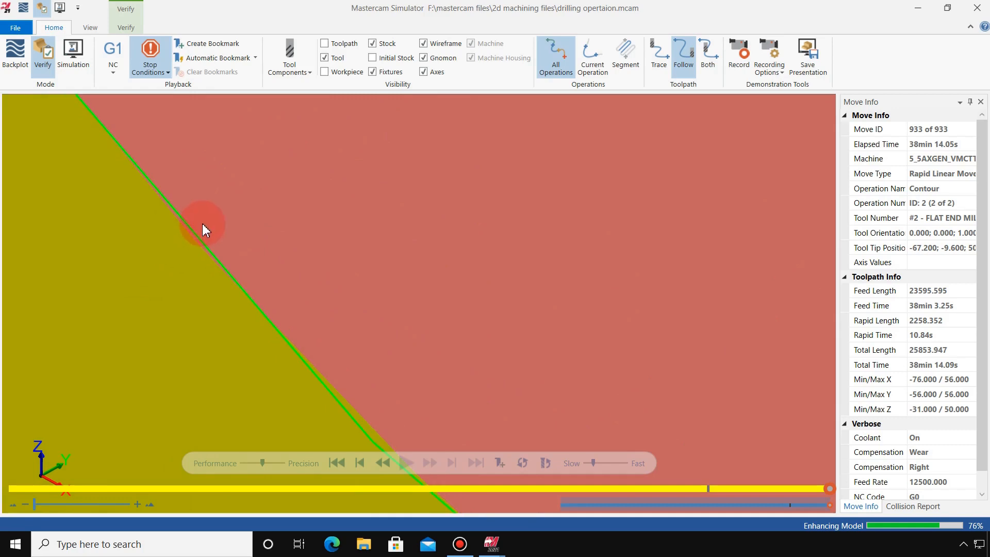
{"action": "scroll", "coordinate": [264, 234], "scroll_direction": "down", "scroll_amount": 5}
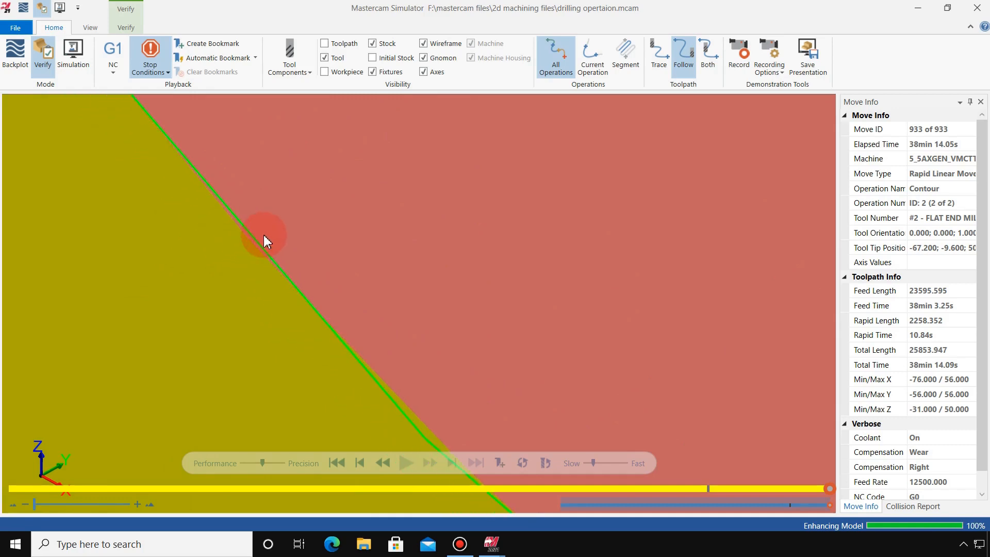
{"action": "scroll", "coordinate": [264, 234], "scroll_direction": "down", "scroll_amount": 7}
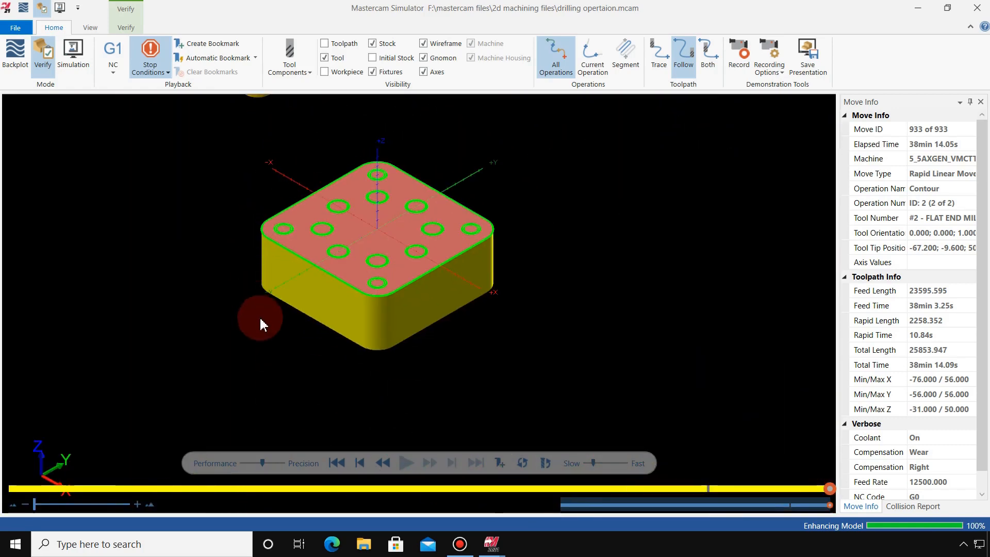
{"action": "scroll", "coordinate": [266, 309], "scroll_direction": "up", "scroll_amount": 6}
{"action": "scroll", "coordinate": [282, 272], "scroll_direction": "up", "scroll_amount": 3}
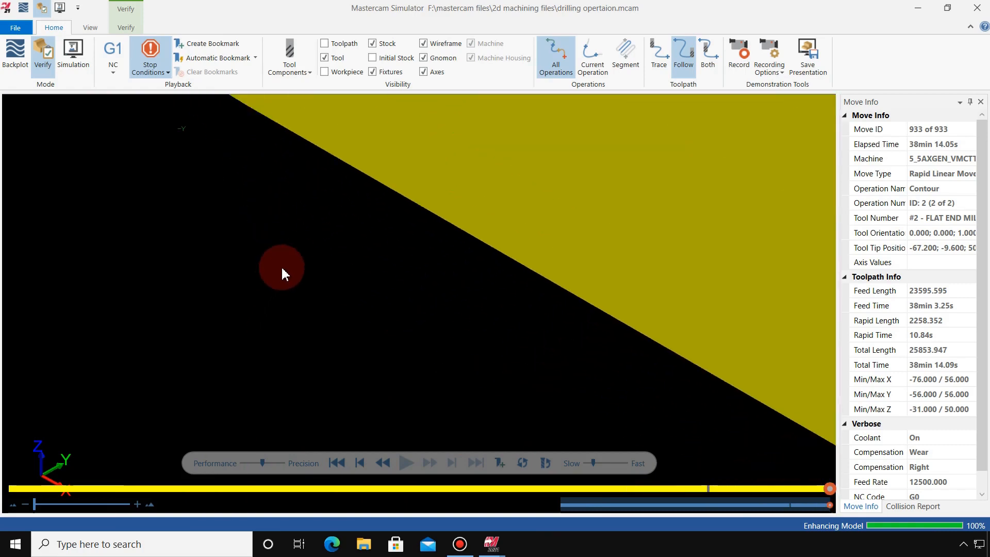
{"action": "scroll", "coordinate": [282, 272], "scroll_direction": "down", "scroll_amount": 3}
{"action": "scroll", "coordinate": [282, 272], "scroll_direction": "down", "scroll_amount": 5}
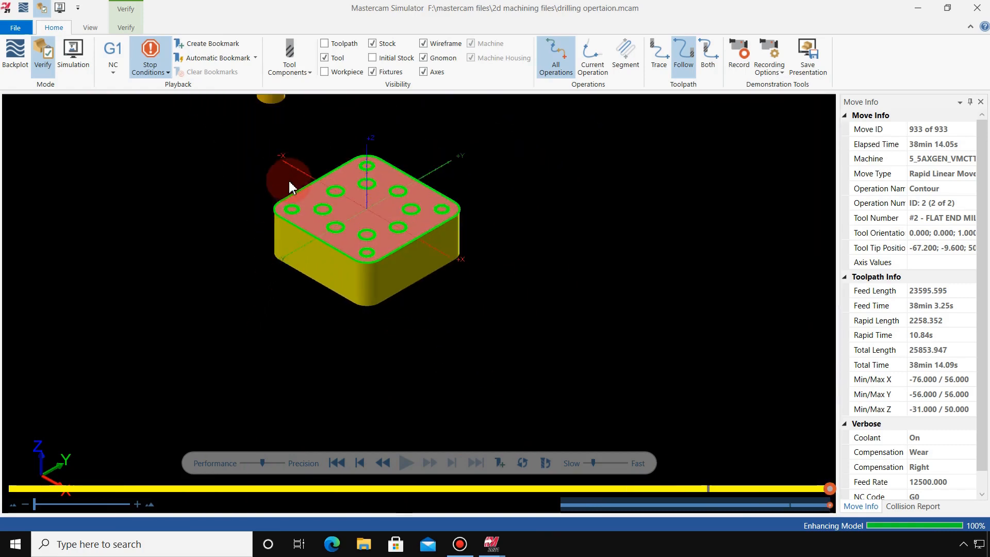
{"action": "scroll", "coordinate": [287, 177], "scroll_direction": "up", "scroll_amount": 8}
{"action": "scroll", "coordinate": [293, 189], "scroll_direction": "up", "scroll_amount": 2}
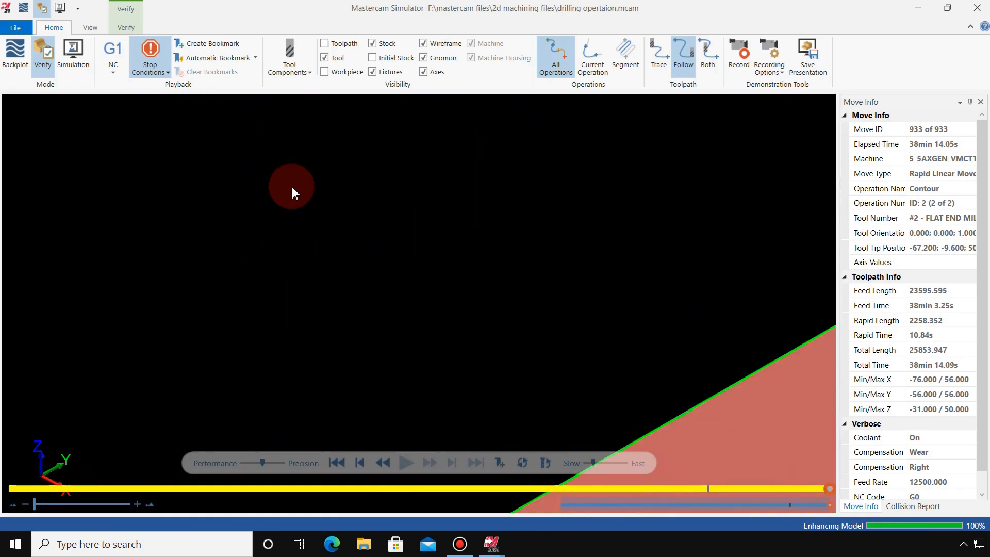
{"action": "scroll", "coordinate": [291, 188], "scroll_direction": "down", "scroll_amount": 4}
{"action": "scroll", "coordinate": [292, 192], "scroll_direction": "down", "scroll_amount": 4}
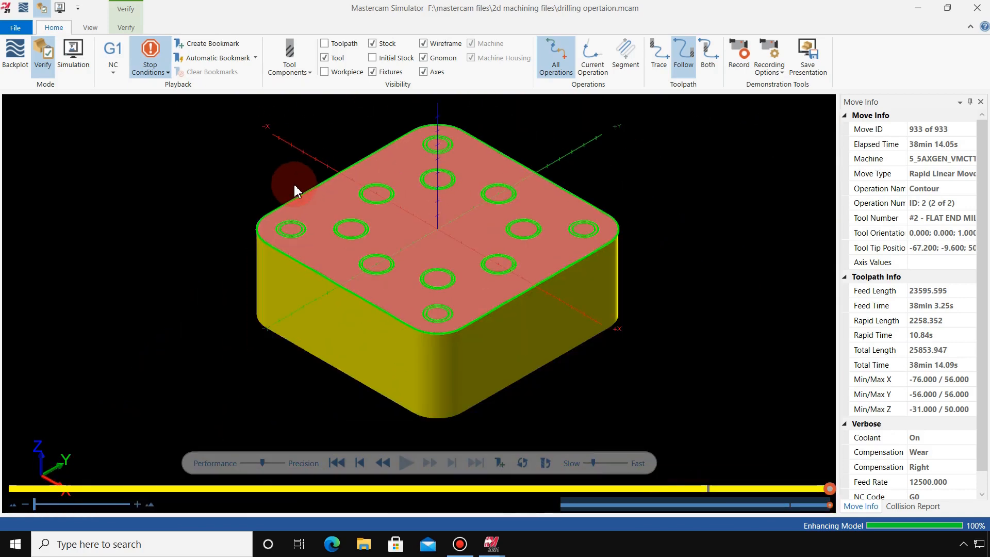
{"action": "scroll", "coordinate": [376, 173], "scroll_direction": "up", "scroll_amount": 3}
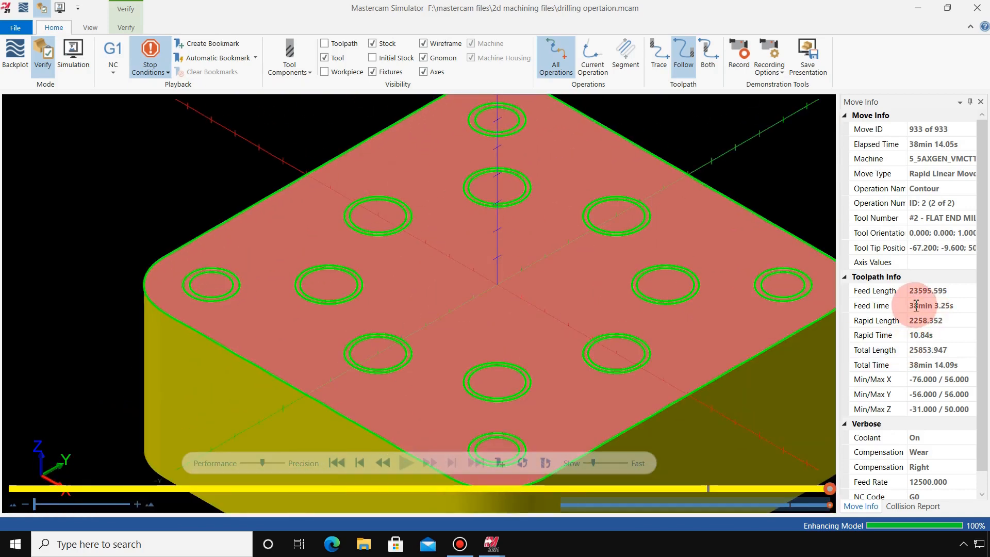
{"action": "left_click_drag", "start_coordinate": [910, 305], "coordinate": [961, 305]}
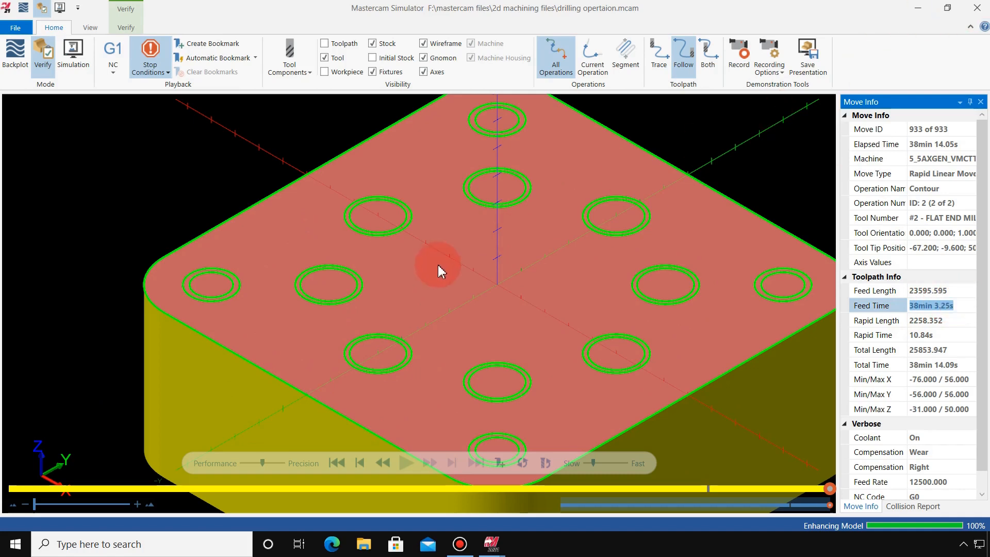
{"action": "scroll", "coordinate": [365, 265], "scroll_direction": "down", "scroll_amount": 3}
- Run the full machine simulation of the 20 mm contour at a reduced playback speed
{"action": "left_click", "coordinate": [73, 57]}
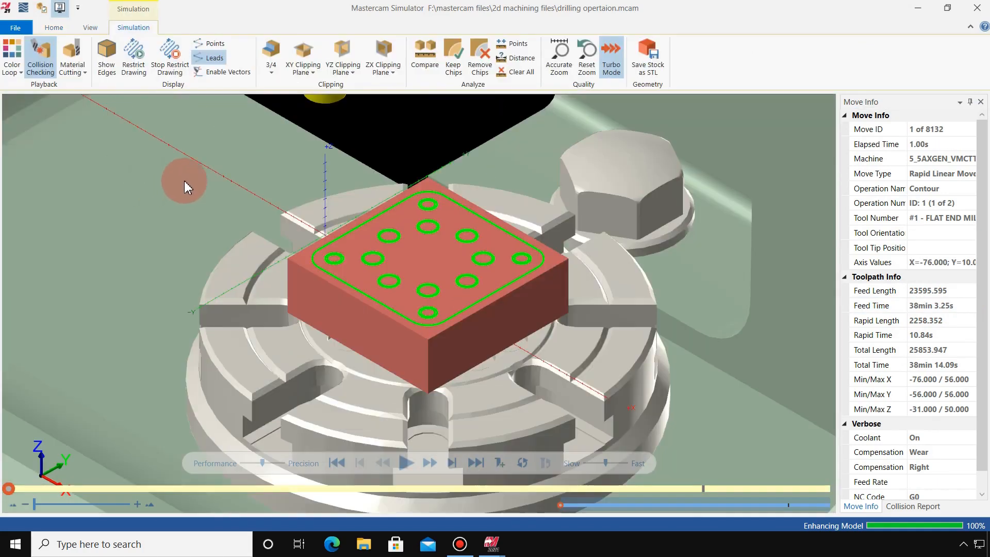
{"action": "scroll", "coordinate": [222, 175], "scroll_direction": "up", "scroll_amount": 2}
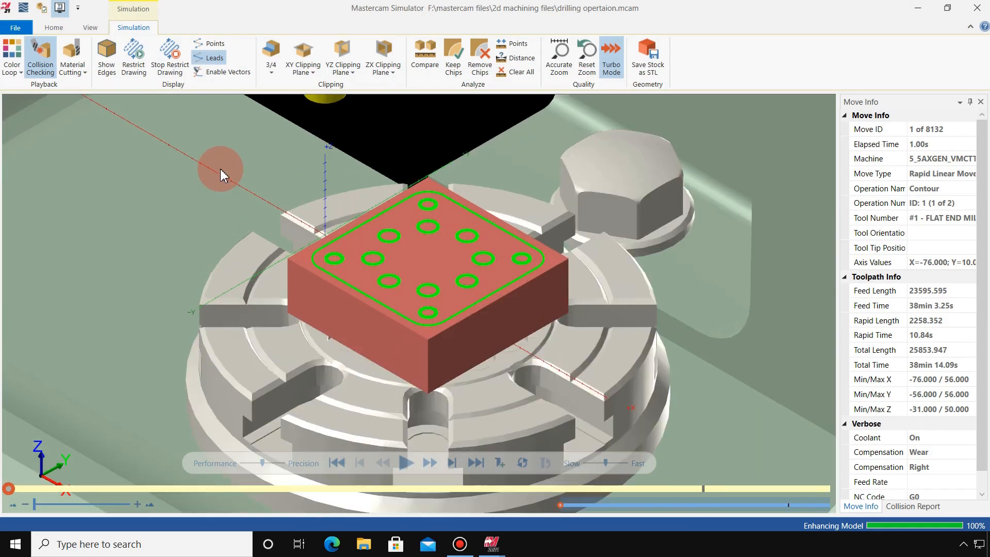
{"action": "left_click", "coordinate": [588, 463]}
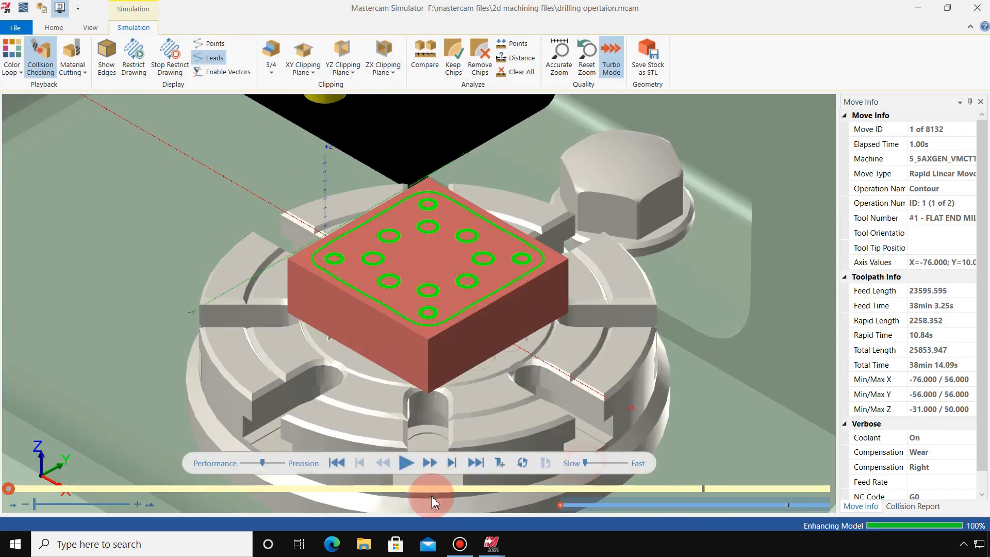
{"action": "left_click", "coordinate": [406, 464]}
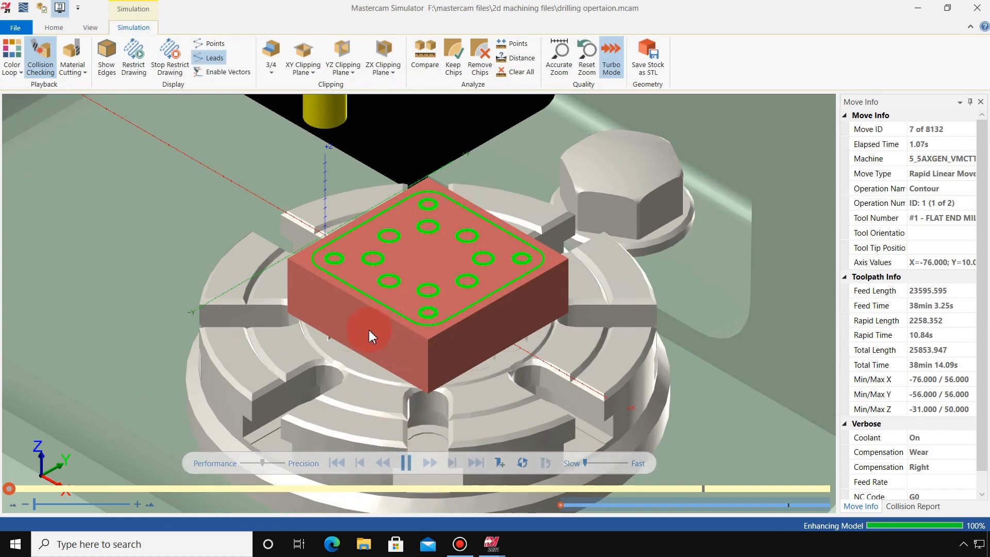
{"action": "left_click", "coordinate": [588, 462]}
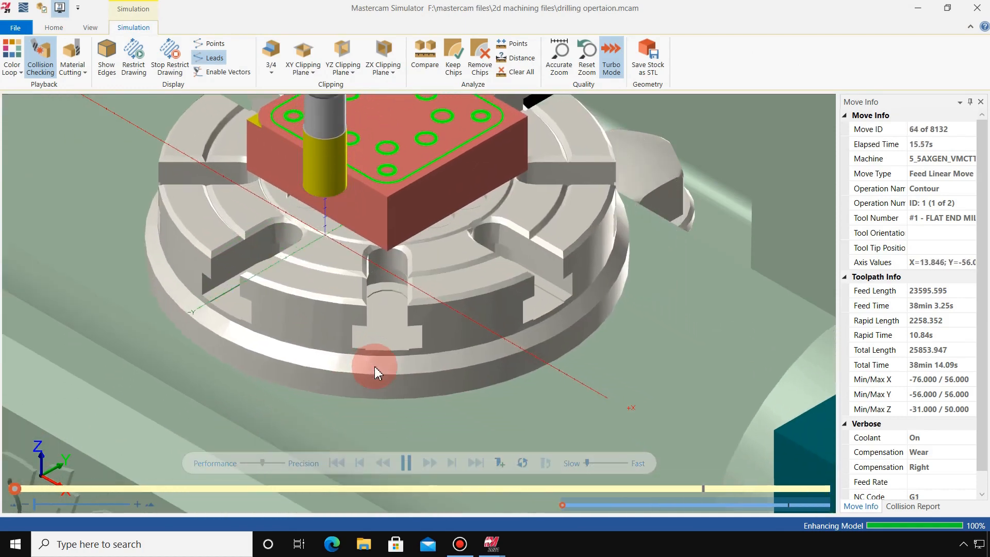
{"action": "scroll", "coordinate": [211, 193], "scroll_direction": "down", "scroll_amount": 3}
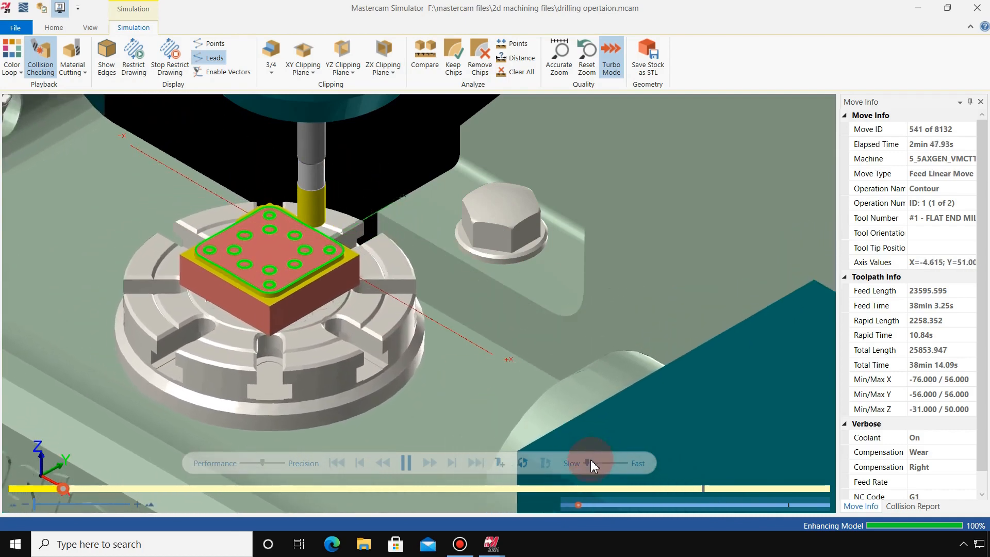
{"action": "left_click", "coordinate": [590, 462]}
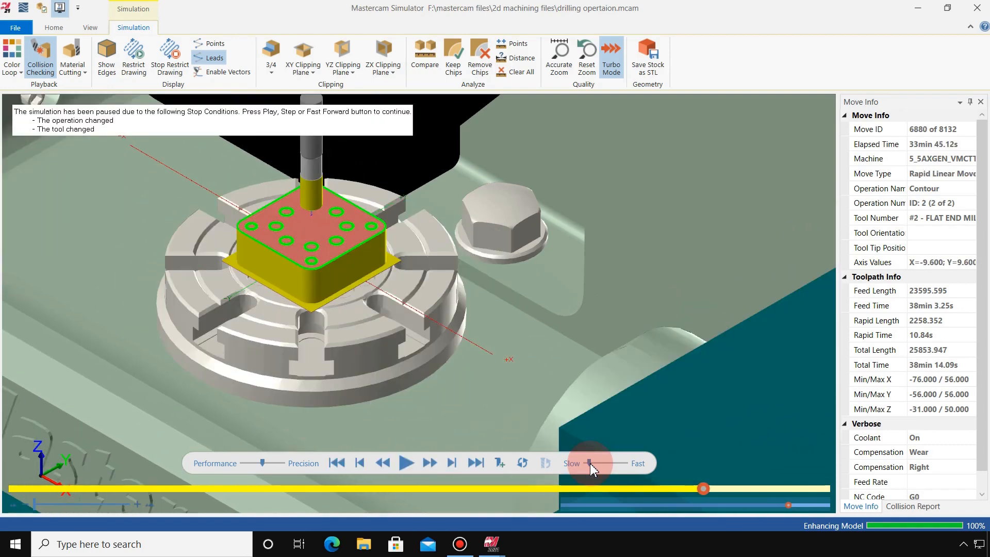
- Simulate the 16 mm contour on the machine, inspect the finished block on its table, and close the simulator
{"action": "left_click", "coordinate": [403, 464]}
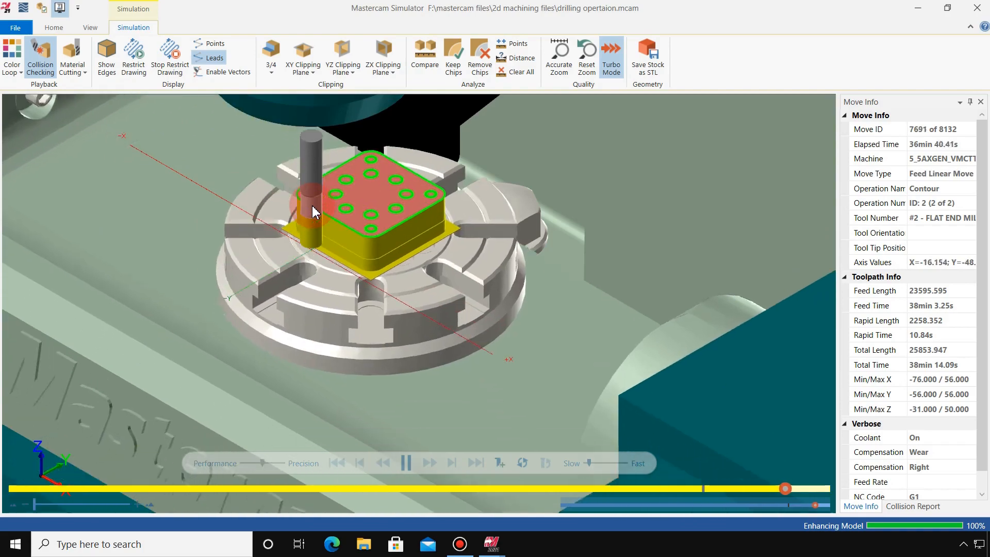
{"action": "scroll", "coordinate": [304, 211], "scroll_direction": "up", "scroll_amount": 3}
{"action": "scroll", "coordinate": [236, 232], "scroll_direction": "up", "scroll_amount": 1}
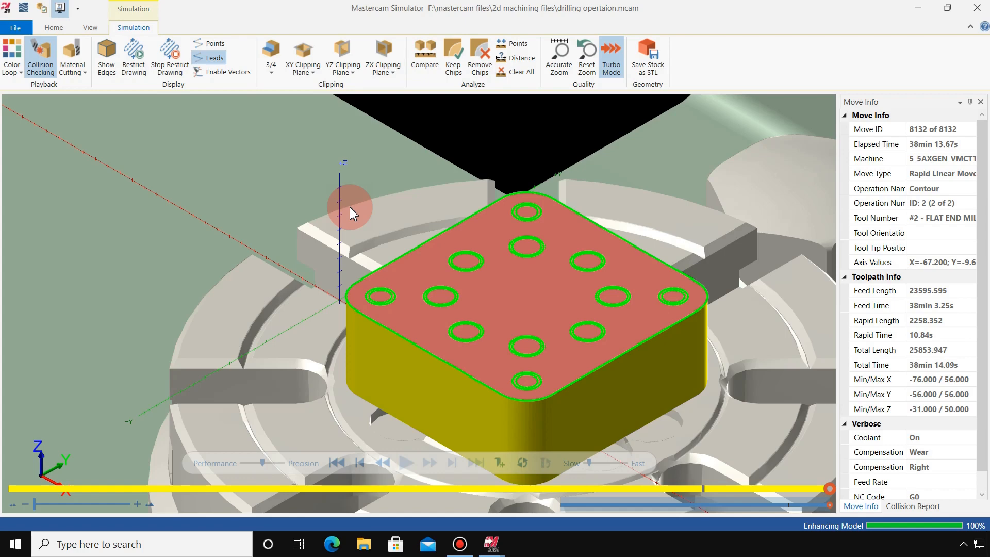
{"action": "scroll", "coordinate": [349, 207], "scroll_direction": "down", "scroll_amount": 3}
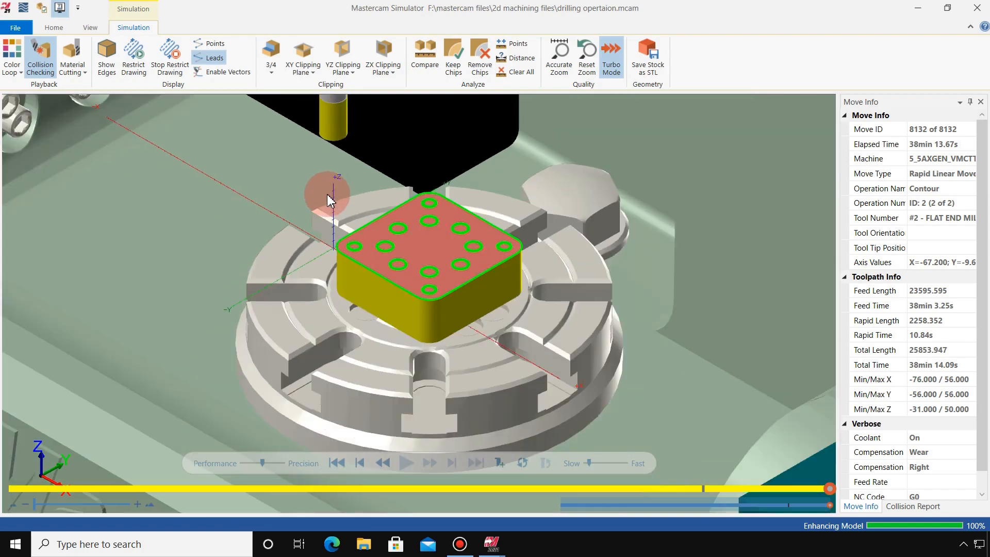
{"action": "left_click", "coordinate": [974, 7]}
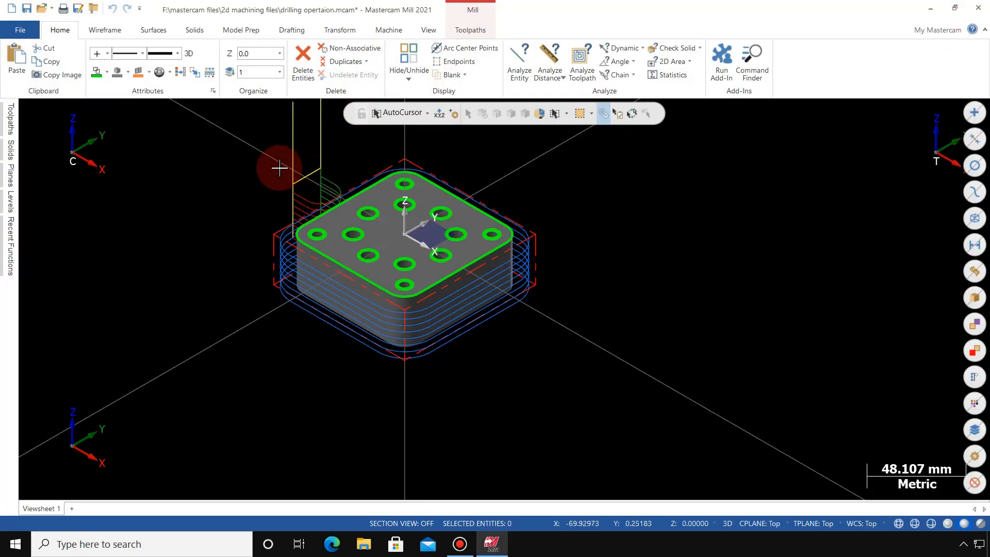
- Post-process both contour operations and choose the mastercam programme files folder on Local Disk (F:) for the NC file
{"action": "scroll", "coordinate": [272, 164], "scroll_direction": "up", "scroll_amount": 4}
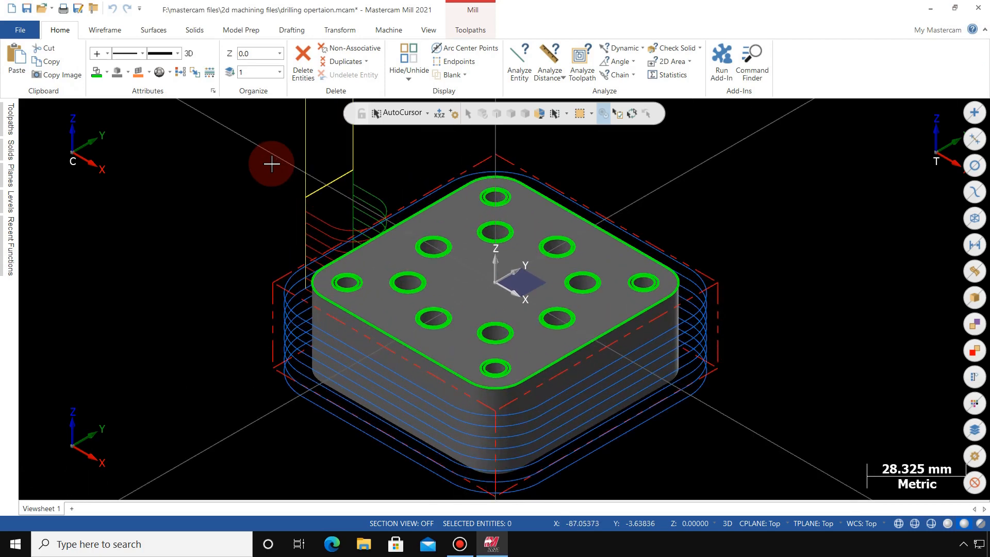
{"action": "left_click", "coordinate": [12, 120]}
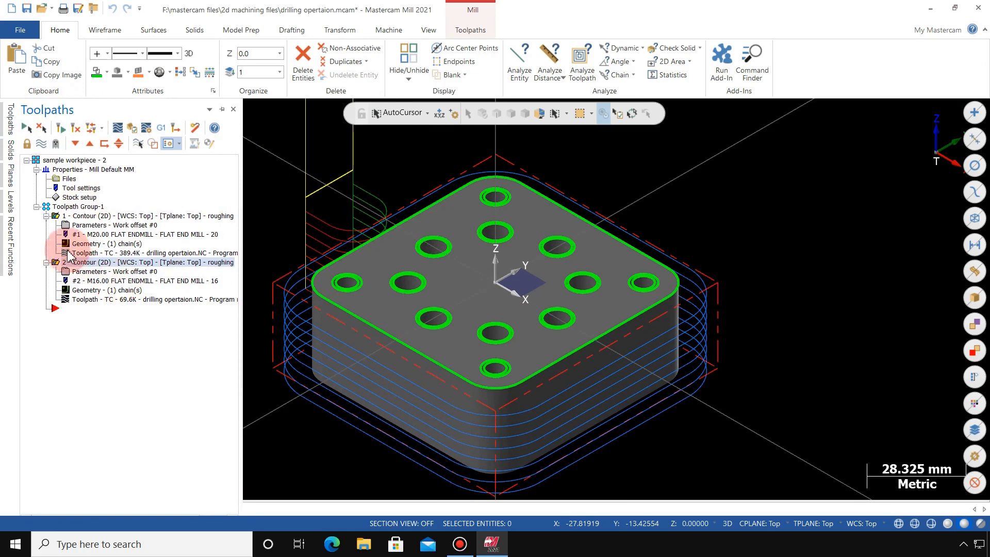
{"action": "left_click", "coordinate": [162, 129]}
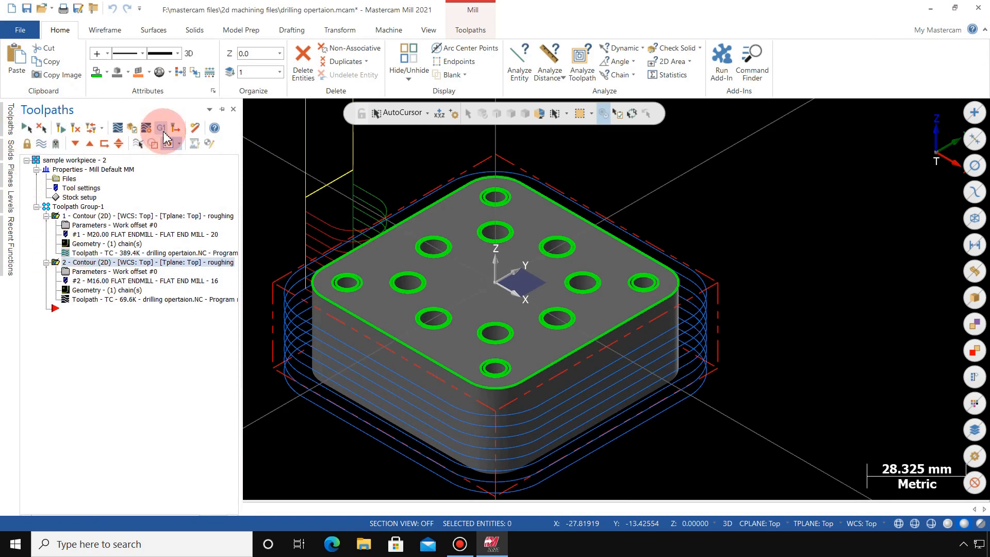
{"action": "left_click", "coordinate": [109, 353]}
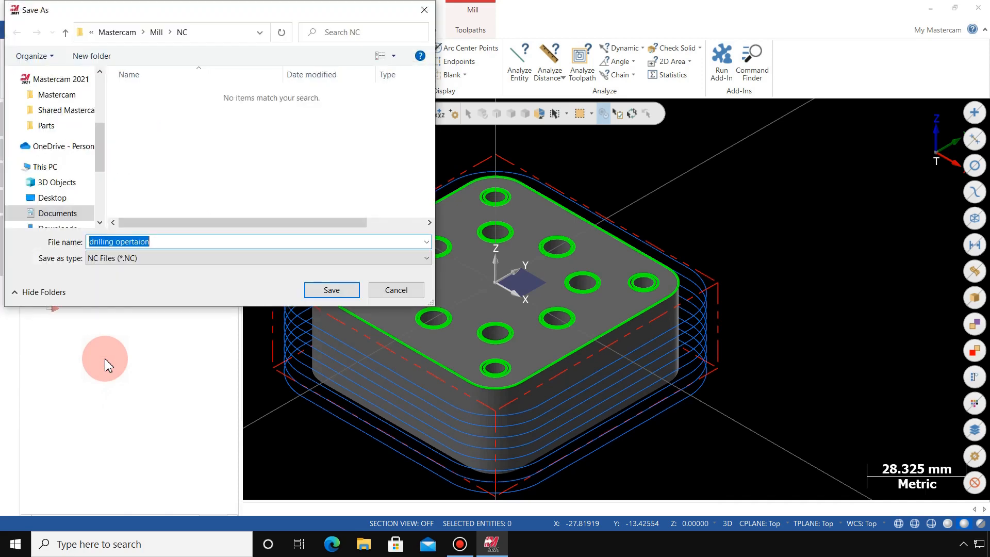
{"action": "left_click_drag", "start_coordinate": [99, 144], "coordinate": [60, 180]}
{"action": "left_click", "coordinate": [62, 183]}
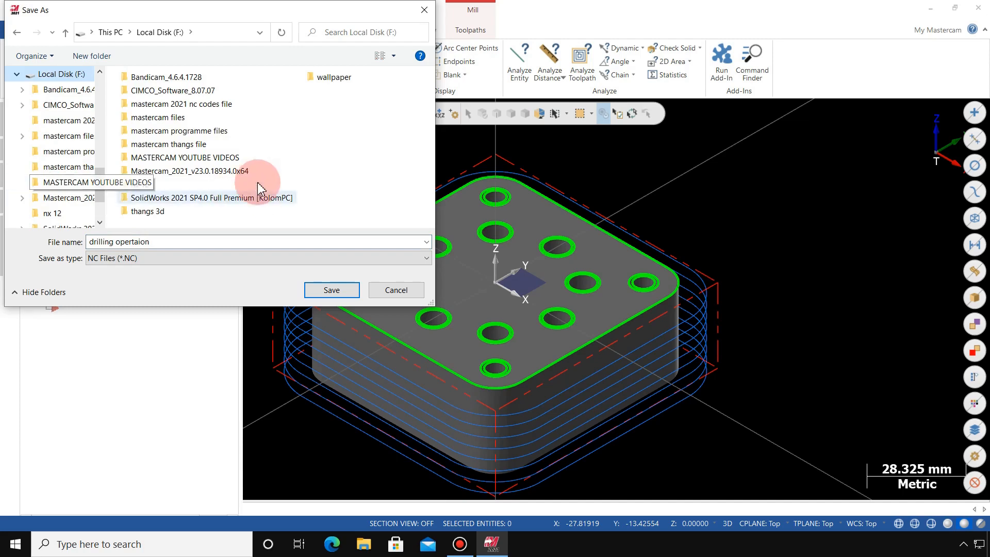
{"action": "double_click", "coordinate": [199, 133]}
- Name the NC file "contour tutorial level 1" and save it to open the posted code in CIMCO Edit
{"action": "left_click", "coordinate": [166, 241]}
{"action": "double_click", "coordinate": [166, 241]}
{"action": "key", "text": "BackSpace"}
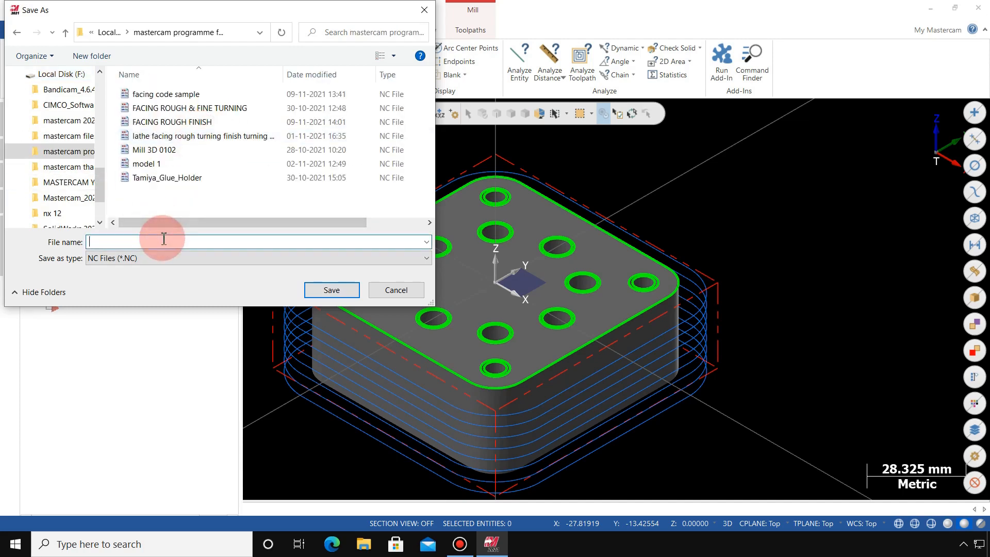
{"action": "type", "text": "contour tutorial"}
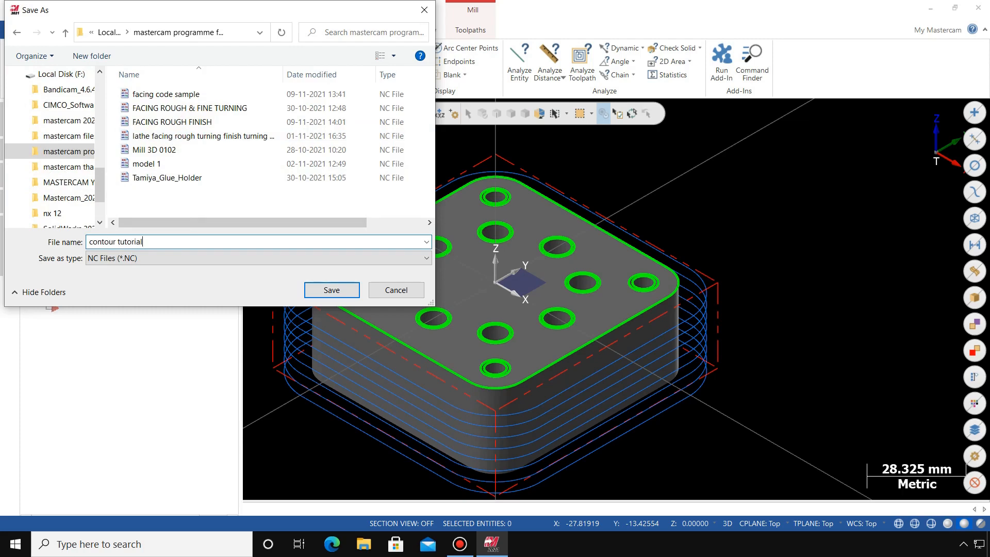
{"action": "type", "text": " level 1"}
{"action": "left_click", "coordinate": [330, 290]}
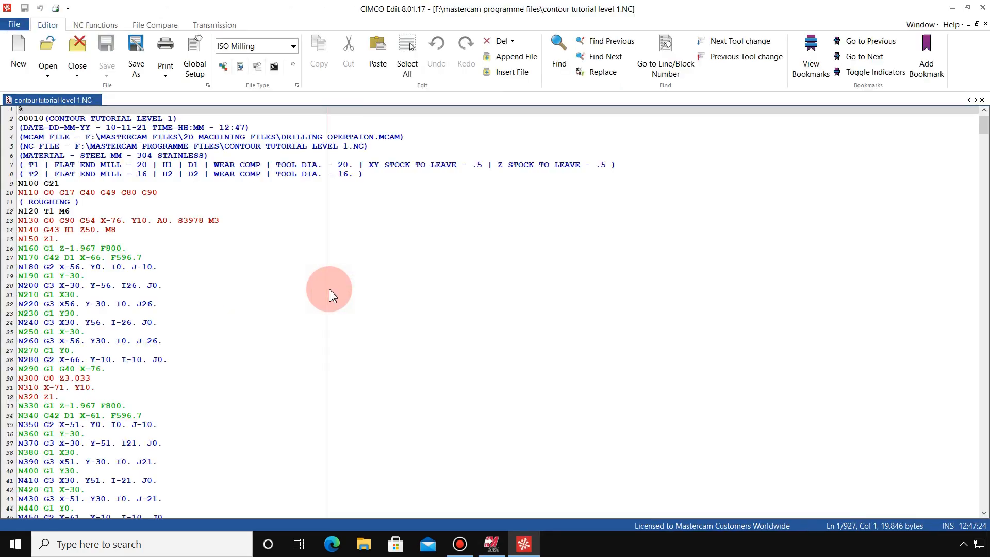
- Delete the T2 and T1 tool comment lines and the "STEEL MM - 304 STAINLESS" material text from the NC program header
{"action": "left_click", "coordinate": [366, 176]}
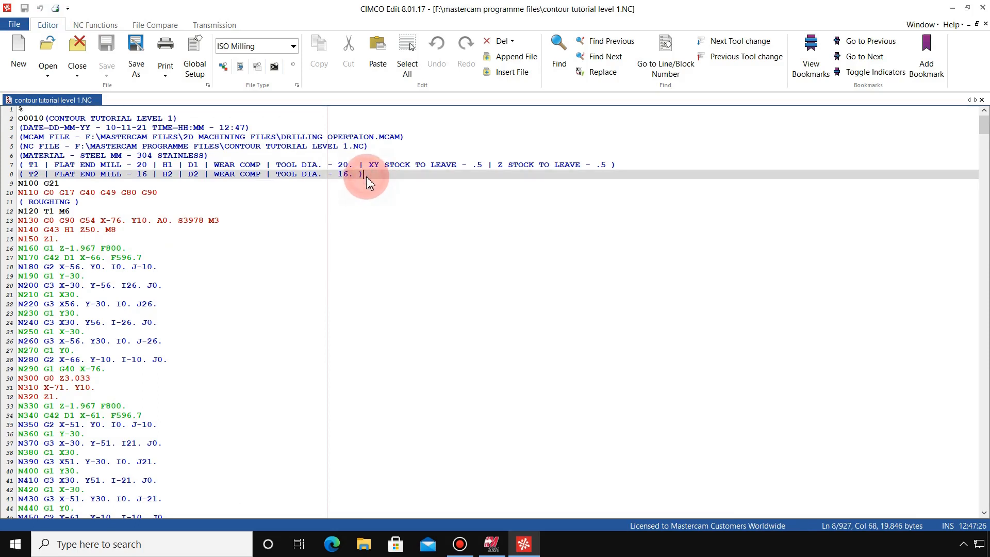
{"action": "key", "text": "BackSpace"}
{"action": "key", "text": "BackSpace"}
{"action": "key", "text": "BackSpace"}
{"action": "key", "text": "BackSpace"}
{"action": "key", "text": "BackSpace"}
{"action": "key", "text": "BackSpace"}
{"action": "key", "text": "BackSpace"}
{"action": "key", "text": "BackSpace"}
{"action": "key", "text": "BackSpace"}
{"action": "key", "text": "BackSpace"}
{"action": "key", "text": "BackSpace"}
{"action": "key", "text": "BackSpace"}
{"action": "key", "text": "BackSpace"}
{"action": "key", "text": "BackSpace"}
{"action": "key", "text": "BackSpace"}
{"action": "key", "text": "BackSpace"}
{"action": "key", "text": "BackSpace"}
{"action": "key", "text": "BackSpace"}
{"action": "key", "text": "BackSpace"}
{"action": "key", "text": "BackSpace"}
{"action": "key", "text": "BackSpace"}
{"action": "key", "text": "BackSpace"}
{"action": "key", "text": "BackSpace"}
{"action": "key", "text": "BackSpace"}
{"action": "key", "text": "BackSpace"}
{"action": "key", "text": "BackSpace"}
{"action": "key", "text": "BackSpace"}
{"action": "key", "text": "BackSpace"}
{"action": "key", "text": "BackSpace"}
{"action": "key", "text": "BackSpace"}
{"action": "key", "text": "BackSpace"}
{"action": "key", "text": "BackSpace"}
{"action": "key", "text": "BackSpace"}
{"action": "key", "text": "BackSpace"}
{"action": "key", "text": "BackSpace"}
{"action": "key", "text": "BackSpace"}
{"action": "key", "text": "BackSpace"}
{"action": "key", "text": "BackSpace"}
{"action": "key", "text": "BackSpace"}
{"action": "key", "text": "BackSpace"}
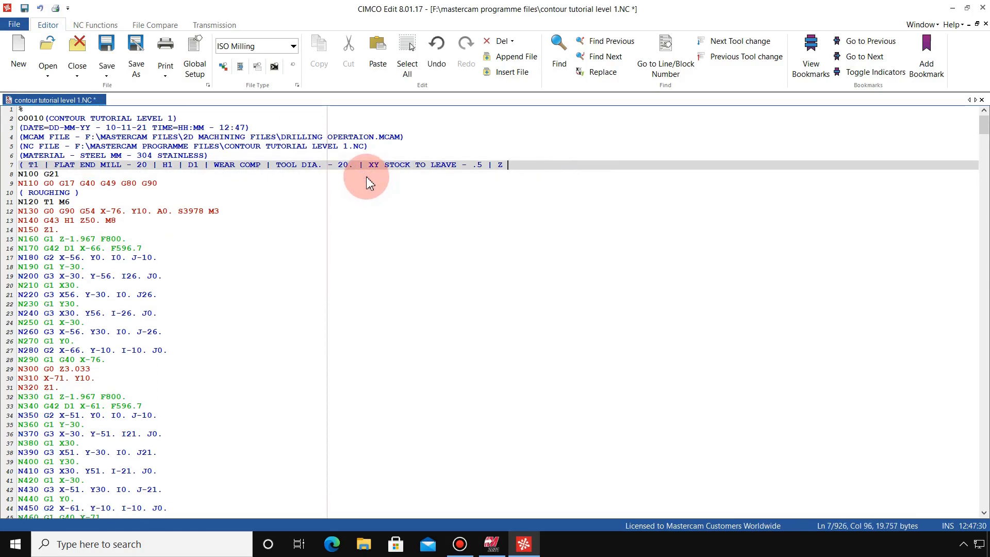
{"action": "key", "text": "BackSpace"}
{"action": "key", "text": "BackSpace"}
{"action": "key", "text": "BackSpace"}
{"action": "key", "text": "BackSpace"}
{"action": "key", "text": "BackSpace"}
{"action": "key", "text": "BackSpace"}
{"action": "key", "text": "BackSpace"}
{"action": "key", "text": "BackSpace"}
{"action": "key", "text": "BackSpace"}
{"action": "key", "text": "BackSpace"}
{"action": "key", "text": "BackSpace"}
{"action": "key", "text": "BackSpace"}
{"action": "key", "text": "BackSpace"}
{"action": "key", "text": "BackSpace"}
{"action": "key", "text": "BackSpace"}
{"action": "key", "text": "BackSpace"}
{"action": "key", "text": "BackSpace"}
{"action": "key", "text": "BackSpace"}
{"action": "key", "text": "BackSpace"}
{"action": "key", "text": "BackSpace"}
{"action": "key", "text": "BackSpace"}
{"action": "key", "text": "BackSpace"}
{"action": "key", "text": "BackSpace"}
{"action": "key", "text": "BackSpace"}
{"action": "key", "text": "BackSpace"}
{"action": "key", "text": "BackSpace"}
{"action": "key", "text": "BackSpace"}
{"action": "key", "text": "BackSpace"}
{"action": "key", "text": "BackSpace"}
{"action": "key", "text": "BackSpace"}
{"action": "key", "text": "BackSpace"}
{"action": "key", "text": "BackSpace"}
{"action": "key", "text": "BackSpace"}
{"action": "key", "text": "BackSpace"}
{"action": "key", "text": "BackSpace"}
{"action": "key", "text": "BackSpace"}
{"action": "key", "text": "BackSpace"}
{"action": "key", "text": "BackSpace"}
{"action": "key", "text": "BackSpace"}
{"action": "key", "text": "BackSpace"}
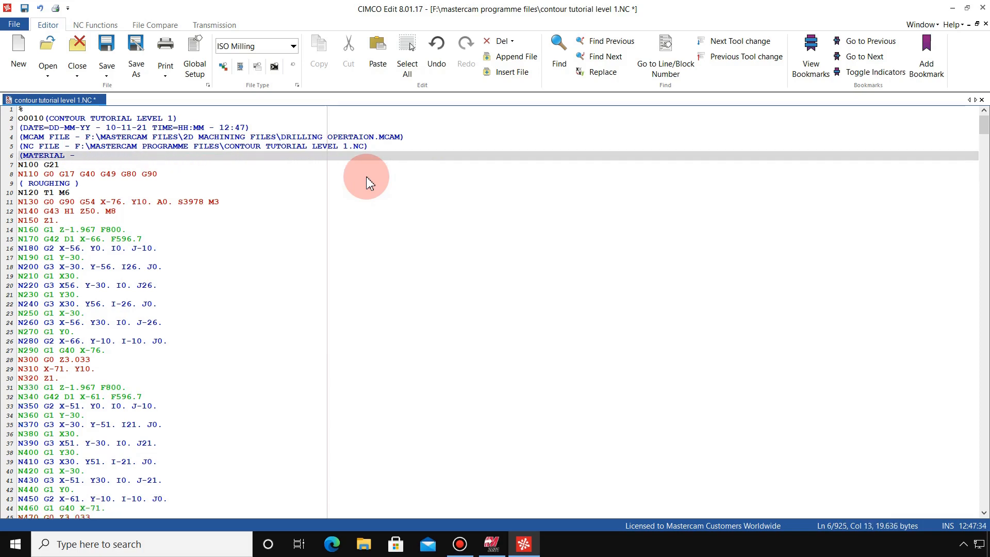
- Delete the remaining comment text and lines from the NC program header, back to the O0010 program number
{"action": "key", "text": "BackSpace"}
{"action": "key", "text": "BackSpace"}
{"action": "key", "text": "BackSpace"}
{"action": "key", "text": "BackSpace"}
{"action": "key", "text": "BackSpace"}
{"action": "key", "text": "BackSpace"}
{"action": "key", "text": "BackSpace"}
{"action": "key", "text": "BackSpace"}
{"action": "key", "text": "BackSpace"}
{"action": "key", "text": "BackSpace"}
{"action": "key", "text": "BackSpace"}
{"action": "key", "text": "BackSpace"}
{"action": "key", "text": "BackSpace"}
{"action": "key", "text": "BackSpace"}
{"action": "key", "text": "BackSpace"}
{"action": "key", "text": "BackSpace"}
{"action": "key", "text": "BackSpace"}
{"action": "key", "text": "BackSpace"}
{"action": "key", "text": "BackSpace"}
{"action": "key", "text": "BackSpace"}
{"action": "key", "text": "BackSpace"}
{"action": "key", "text": "BackSpace"}
{"action": "key", "text": "BackSpace"}
{"action": "key", "text": "BackSpace"}
{"action": "key", "text": "BackSpace"}
{"action": "key", "text": "BackSpace"}
{"action": "key", "text": "BackSpace"}
{"action": "key", "text": "BackSpace"}
{"action": "key", "text": "BackSpace"}
{"action": "key", "text": "BackSpace"}
{"action": "key", "text": "BackSpace"}
{"action": "key", "text": "BackSpace"}
{"action": "key", "text": "BackSpace"}
{"action": "key", "text": "BackSpace"}
{"action": "key", "text": "BackSpace"}
{"action": "key", "text": "BackSpace"}
{"action": "key", "text": "BackSpace"}
{"action": "key", "text": "BackSpace"}
{"action": "key", "text": "BackSpace"}
{"action": "key", "text": "BackSpace"}
{"action": "key", "text": "BackSpace"}
{"action": "key", "text": "BackSpace"}
{"action": "key", "text": "BackSpace"}
{"action": "key", "text": "BackSpace"}
{"action": "key", "text": "BackSpace"}
{"action": "key", "text": "BackSpace"}
{"action": "key", "text": "BackSpace"}
{"action": "key", "text": "BackSpace"}
{"action": "key", "text": "BackSpace"}
{"action": "key", "text": "BackSpace"}
{"action": "key", "text": "BackSpace"}
{"action": "key", "text": "BackSpace"}
{"action": "key", "text": "BackSpace"}
{"action": "key", "text": "BackSpace"}
{"action": "key", "text": "BackSpace"}
{"action": "key", "text": "BackSpace"}
{"action": "key", "text": "BackSpace"}
{"action": "key", "text": "BackSpace"}
{"action": "key", "text": "BackSpace"}
{"action": "key", "text": "BackSpace"}
{"action": "key", "text": "BackSpace"}
{"action": "key", "text": "BackSpace"}
{"action": "key", "text": "BackSpace"}
{"action": "key", "text": "BackSpace"}
{"action": "key", "text": "BackSpace"}
{"action": "key", "text": "BackSpace"}
{"action": "key", "text": "BackSpace"}
{"action": "key", "text": "BackSpace"}
{"action": "key", "text": "BackSpace"}
{"action": "key", "text": "BackSpace"}
{"action": "key", "text": "BackSpace"}
{"action": "key", "text": "BackSpace"}
{"action": "key", "text": "BackSpace"}
{"action": "key", "text": "BackSpace"}
{"action": "key", "text": "BackSpace"}
{"action": "key", "text": "BackSpace"}
{"action": "key", "text": "BackSpace"}
{"action": "key", "text": "BackSpace"}
{"action": "key", "text": "BackSpace"}
{"action": "key", "text": "BackSpace"}
{"action": "key", "text": "BackSpace"}
{"action": "key", "text": "BackSpace"}
{"action": "key", "text": "BackSpace"}
{"action": "key", "text": "BackSpace"}
{"action": "key", "text": "BackSpace"}
{"action": "key", "text": "BackSpace"}
{"action": "key", "text": "BackSpace"}
{"action": "key", "text": "BackSpace"}
{"action": "key", "text": "BackSpace"}
{"action": "key", "text": "BackSpace"}
{"action": "key", "text": "BackSpace"}
{"action": "key", "text": "BackSpace"}
{"action": "key", "text": "BackSpace"}
{"action": "key", "text": "BackSpace"}
{"action": "key", "text": "BackSpace"}
{"action": "key", "text": "BackSpace"}
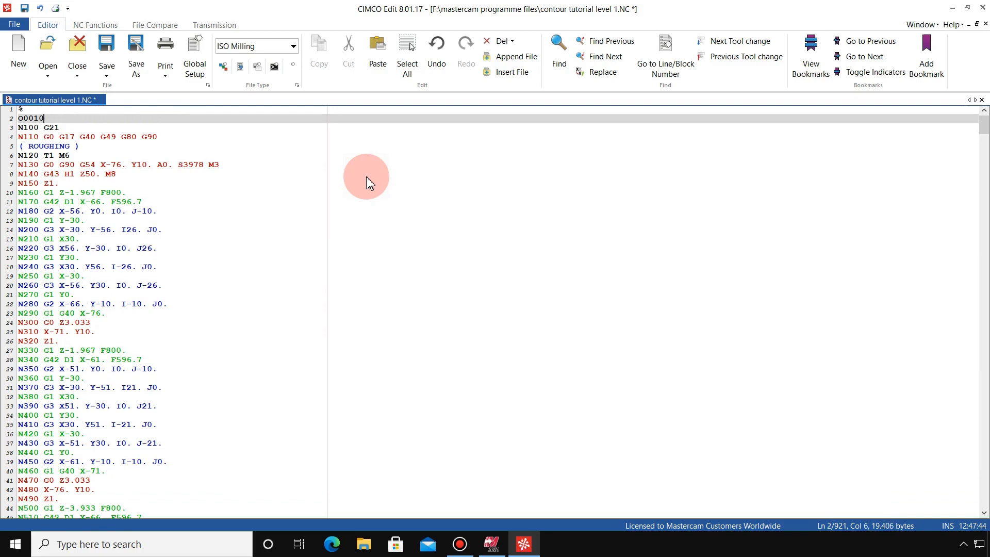
- Save the edited contour tutorial level 1 NC file and close CIMCO Edit
{"action": "left_click", "coordinate": [13, 24]}
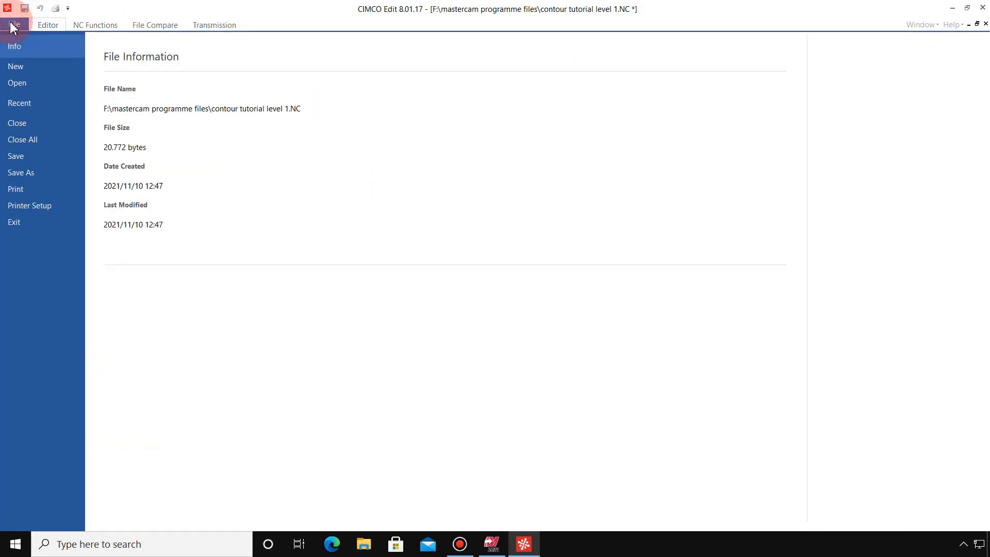
{"action": "left_click", "coordinate": [15, 155]}
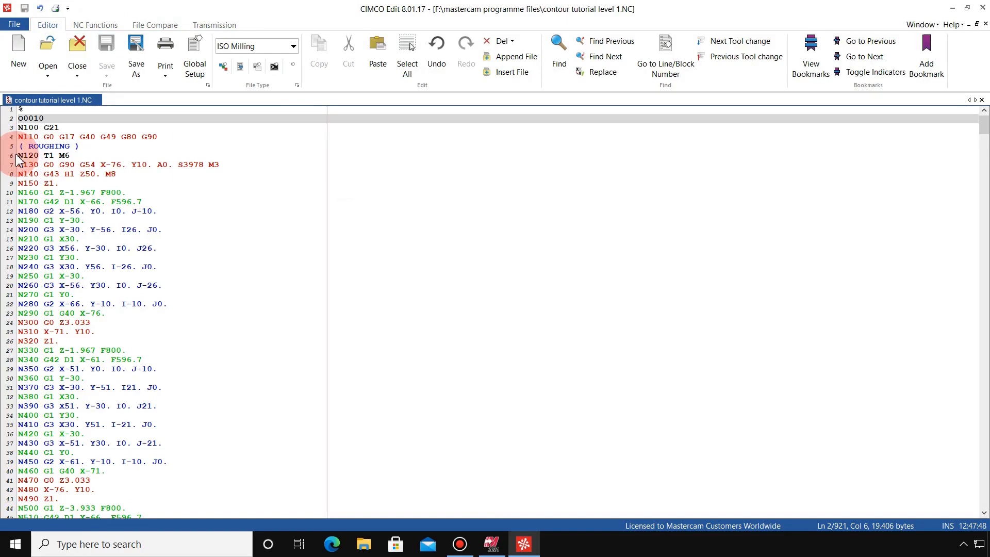
{"action": "left_click", "coordinate": [983, 7]}
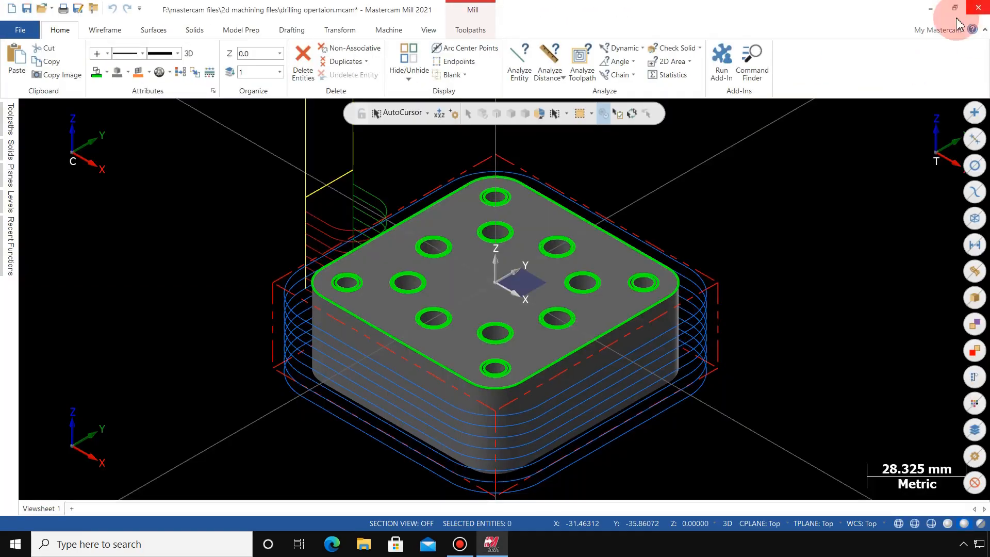
- Check the X and Y stock dimensions in the machine group's stock setup and close the settings
{"action": "left_click", "coordinate": [12, 120]}
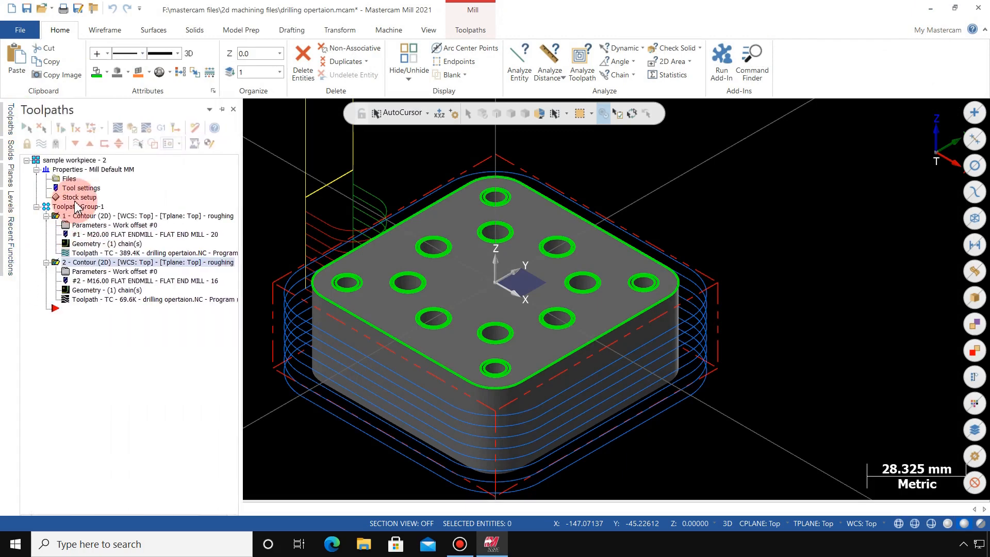
{"action": "left_click", "coordinate": [77, 201]}
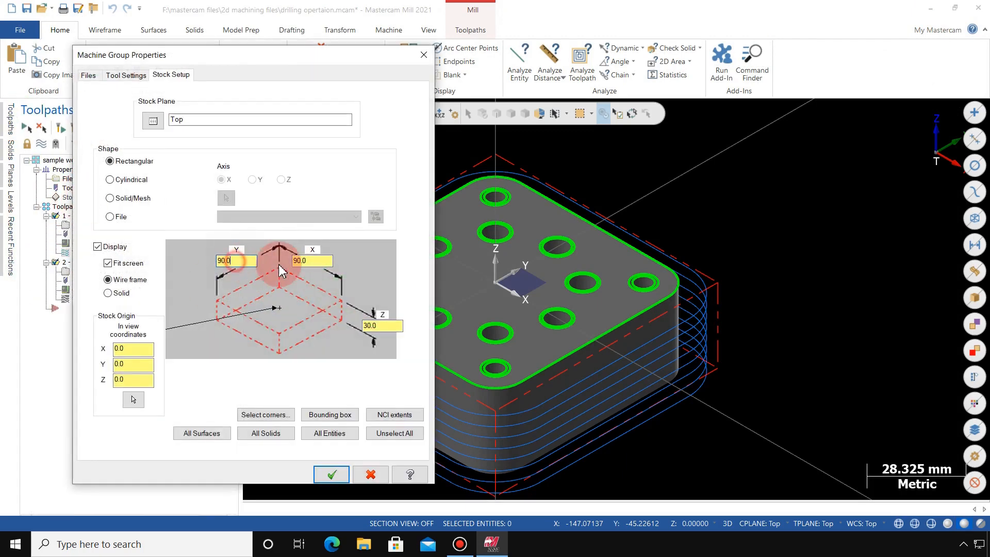
{"action": "left_click", "coordinate": [311, 260]}
{"action": "left_click", "coordinate": [328, 474]}
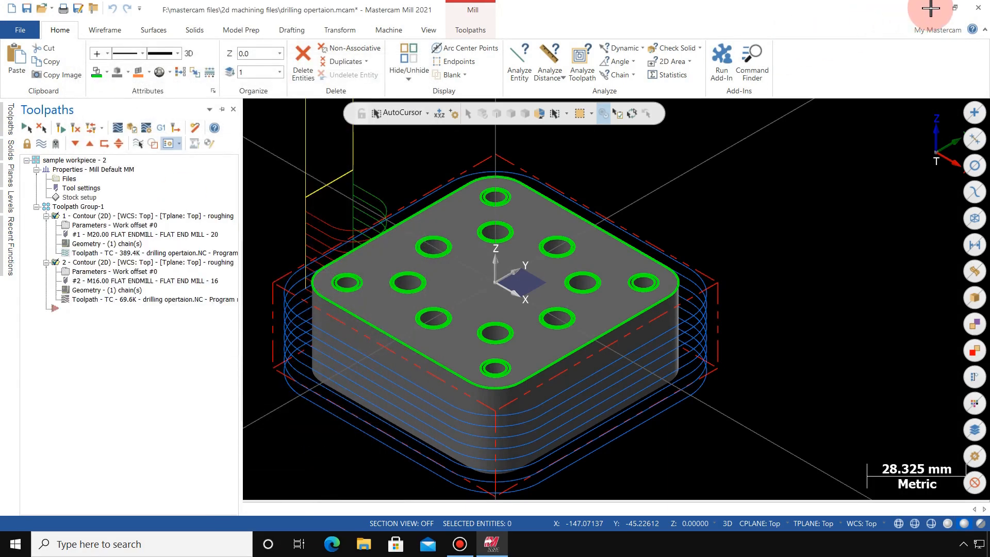
- Minimize Mastercam, launch the SwanSoft CNC simulator with the FANUC 0iM control, and dismiss the startup warning
{"action": "left_click", "coordinate": [931, 7]}
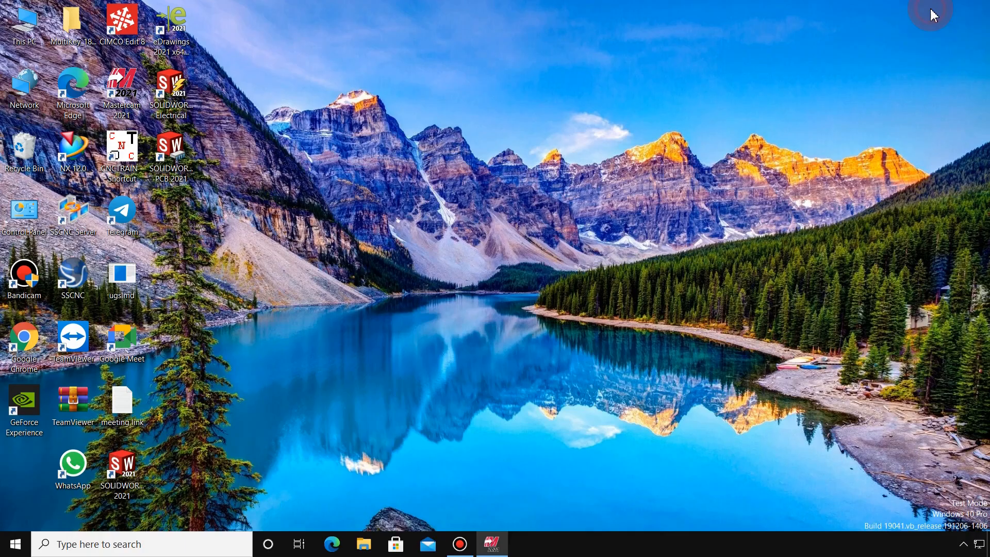
{"action": "double_click", "coordinate": [67, 291]}
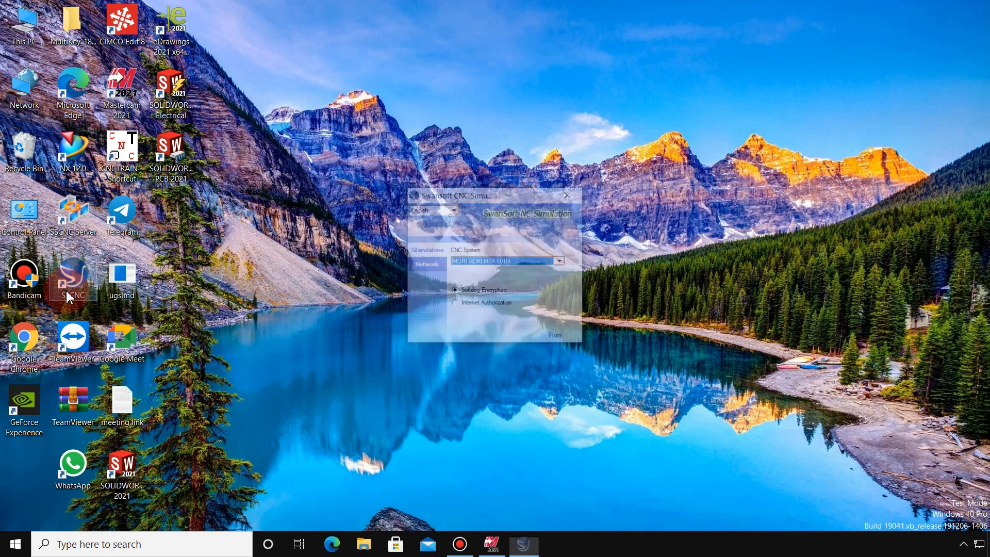
{"action": "left_click", "coordinate": [564, 260]}
{"action": "scroll", "coordinate": [462, 316], "scroll_direction": "up", "scroll_amount": 5}
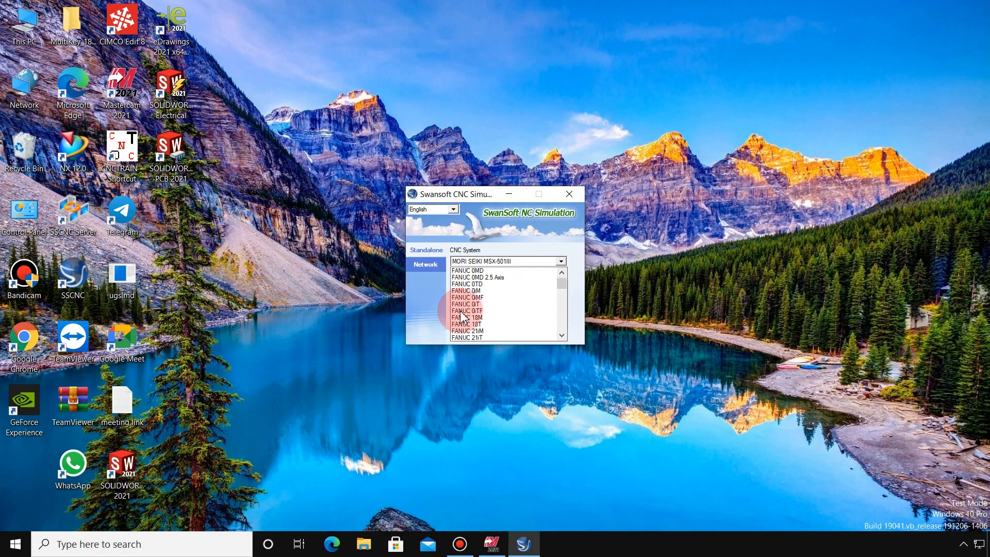
{"action": "left_click", "coordinate": [506, 291]}
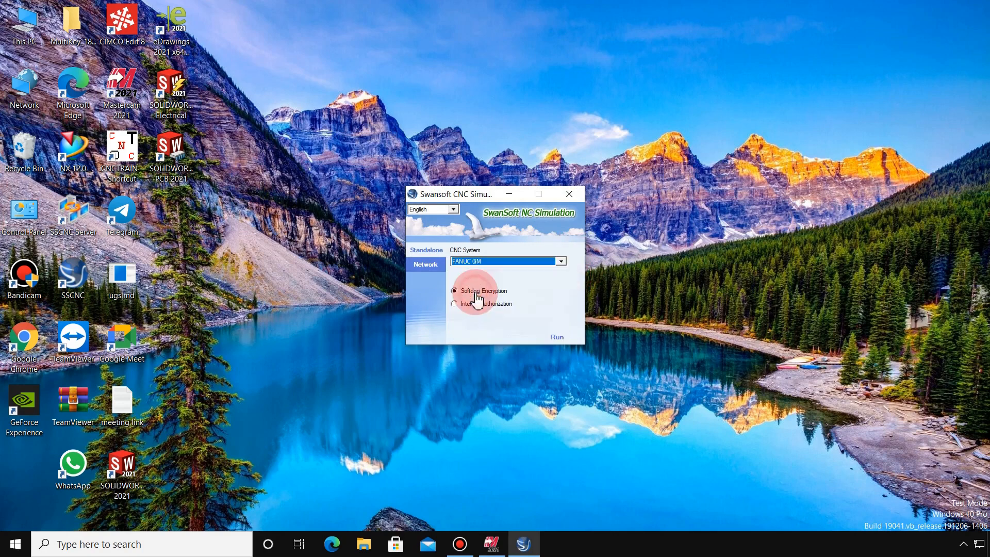
{"action": "left_click", "coordinate": [556, 344]}
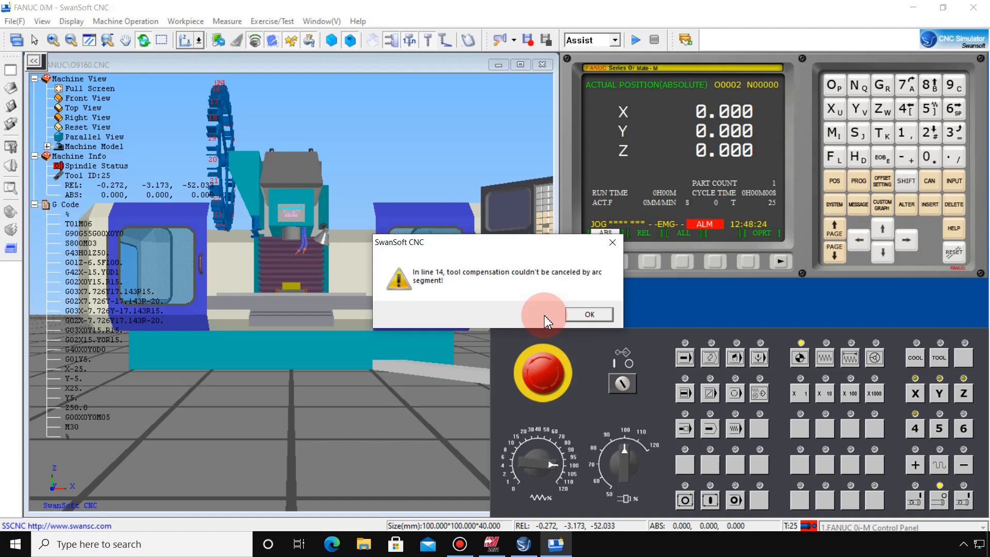
{"action": "left_click", "coordinate": [583, 315]}
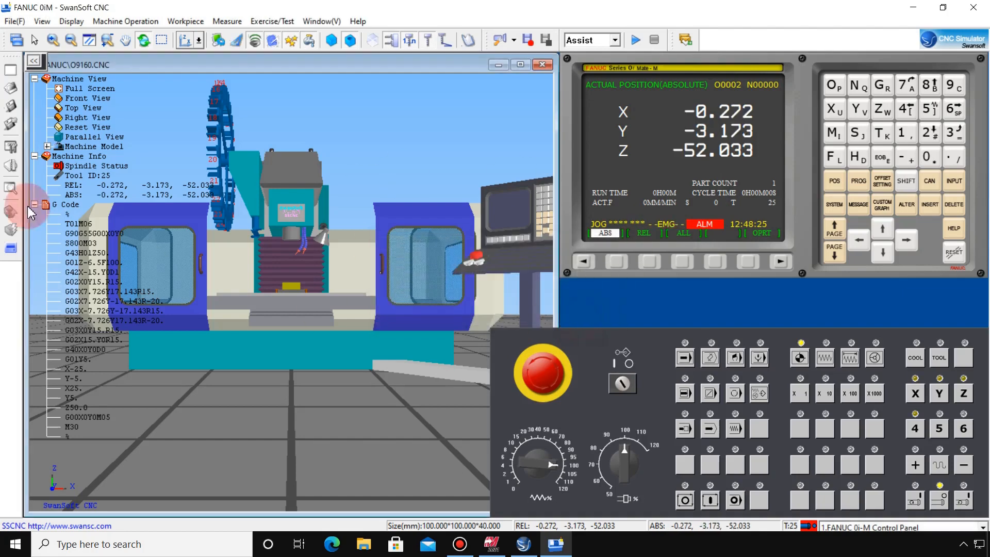
- Collapse the Machine View, Machine Info and G Code branches of the machine tree
{"action": "left_click", "coordinate": [34, 78]}
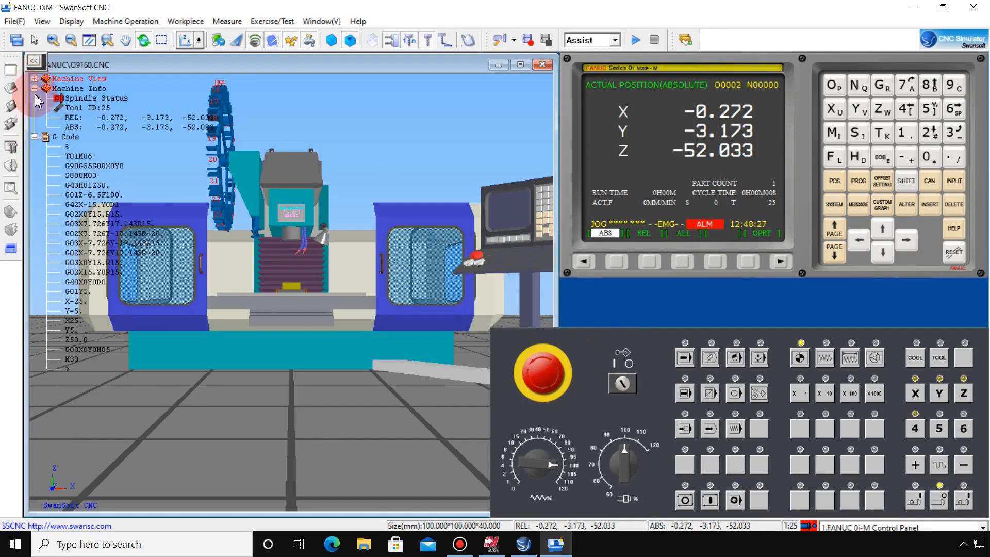
{"action": "left_click", "coordinate": [34, 89]}
{"action": "left_click", "coordinate": [34, 98]}
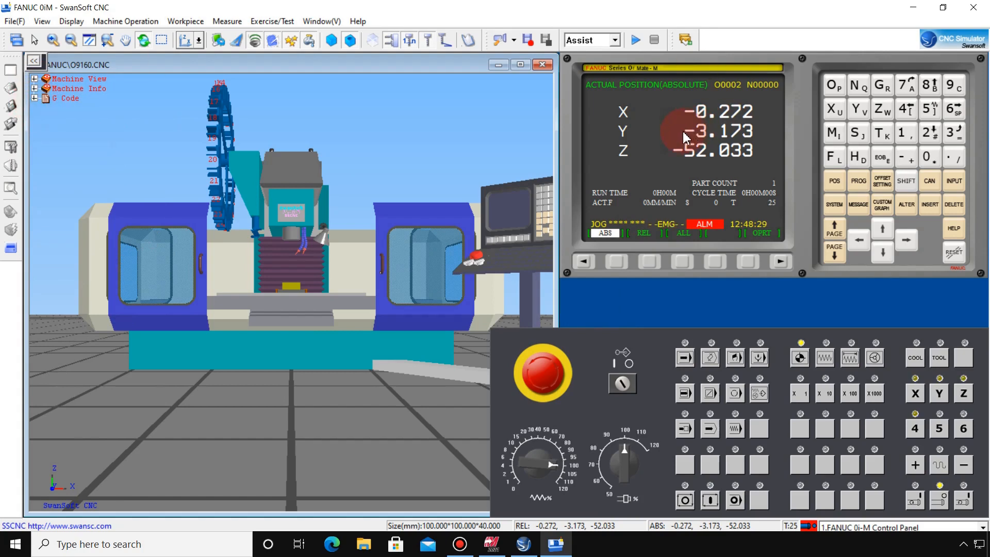
- Release the emergency stop and start a new, empty NC program on the control's program display
{"action": "left_click", "coordinate": [539, 374]}
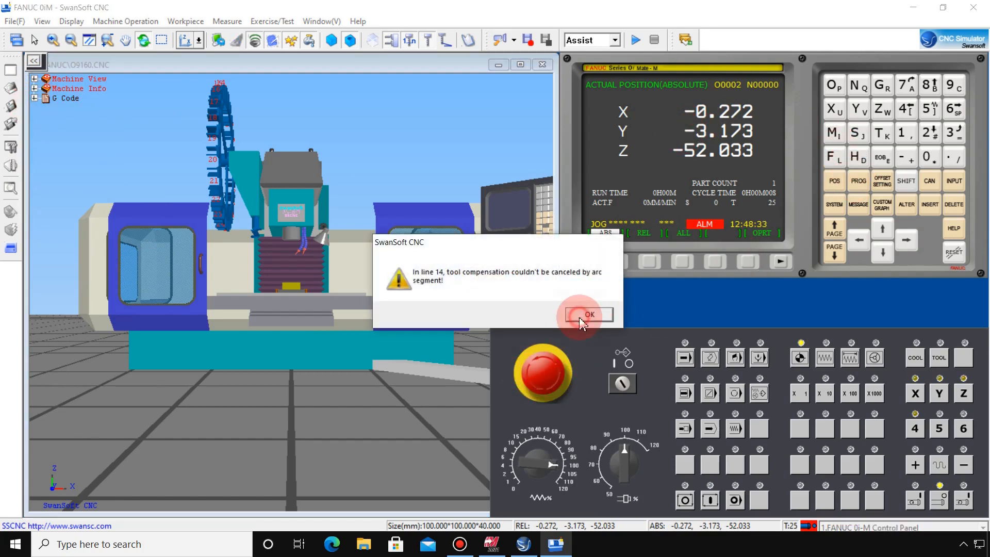
{"action": "left_click", "coordinate": [589, 310]}
{"action": "left_click", "coordinate": [859, 182]}
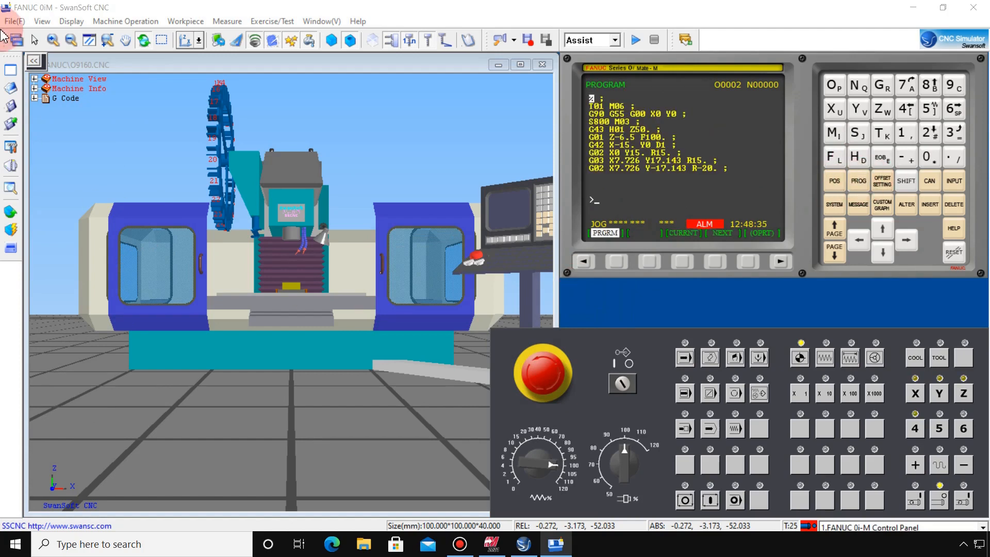
{"action": "left_click", "coordinate": [14, 21]}
{"action": "left_click", "coordinate": [24, 37]}
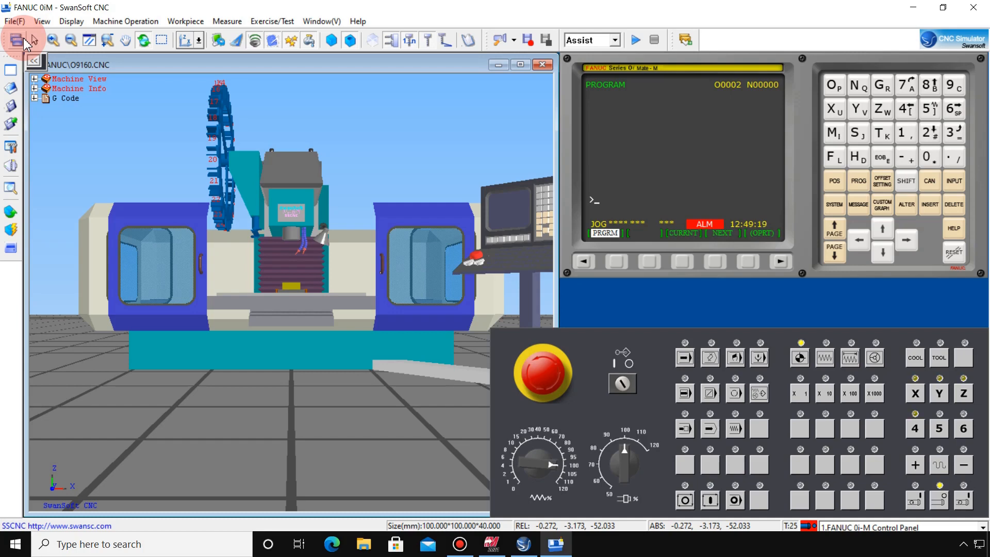
- Resize the box workpiece to 90 mm by 90 mm in the stock size and WCS settings
{"action": "scroll", "coordinate": [287, 209], "scroll_direction": "up", "scroll_amount": 3}
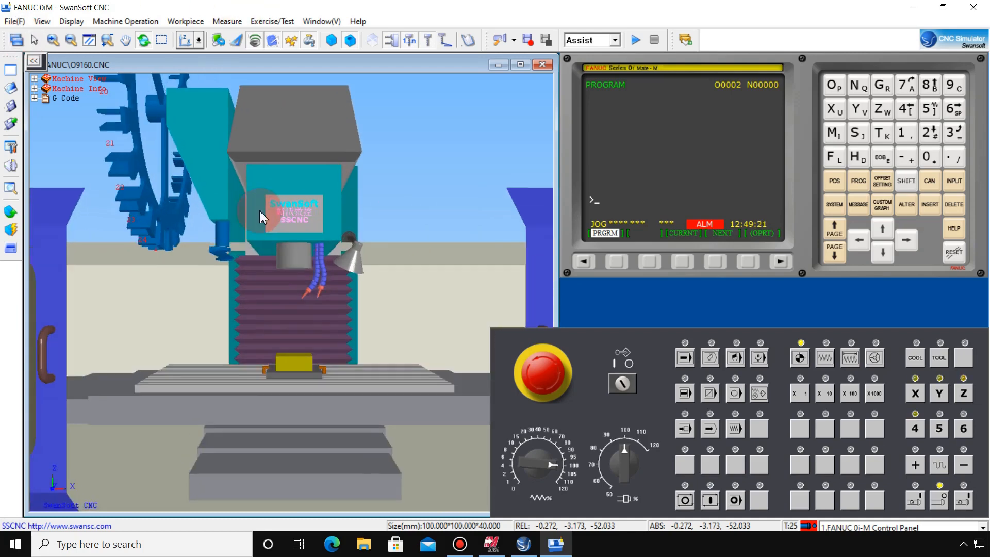
{"action": "scroll", "coordinate": [258, 358], "scroll_direction": "up", "scroll_amount": 2}
{"action": "mouse_move", "coordinate": [337, 326]}
{"action": "left_mouse_down"}
{"action": "mouse_move", "coordinate": [323, 327]}
{"action": "mouse_move", "coordinate": [336, 327]}
{"action": "left_mouse_up"}
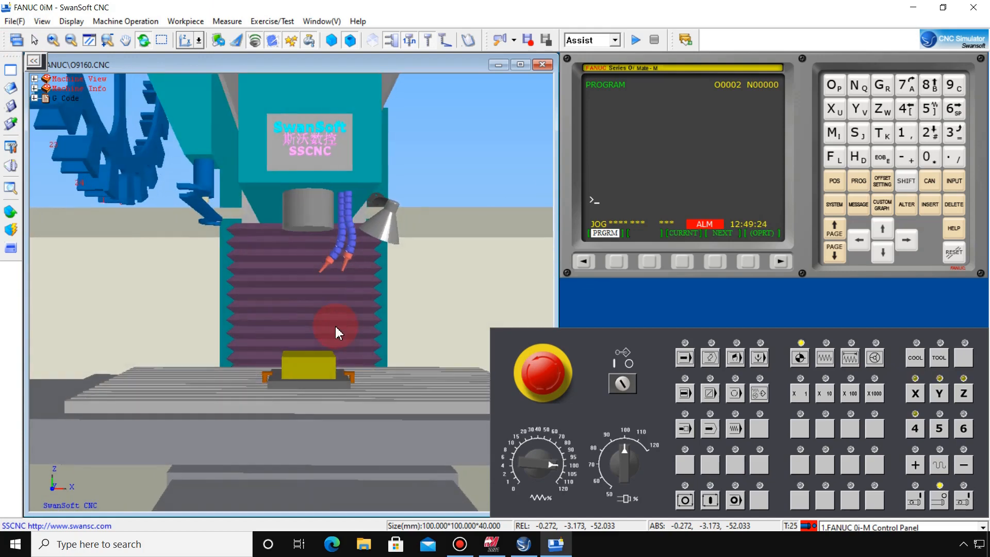
{"action": "scroll", "coordinate": [336, 327], "scroll_direction": "up", "scroll_amount": 2}
{"action": "left_click", "coordinate": [125, 21]}
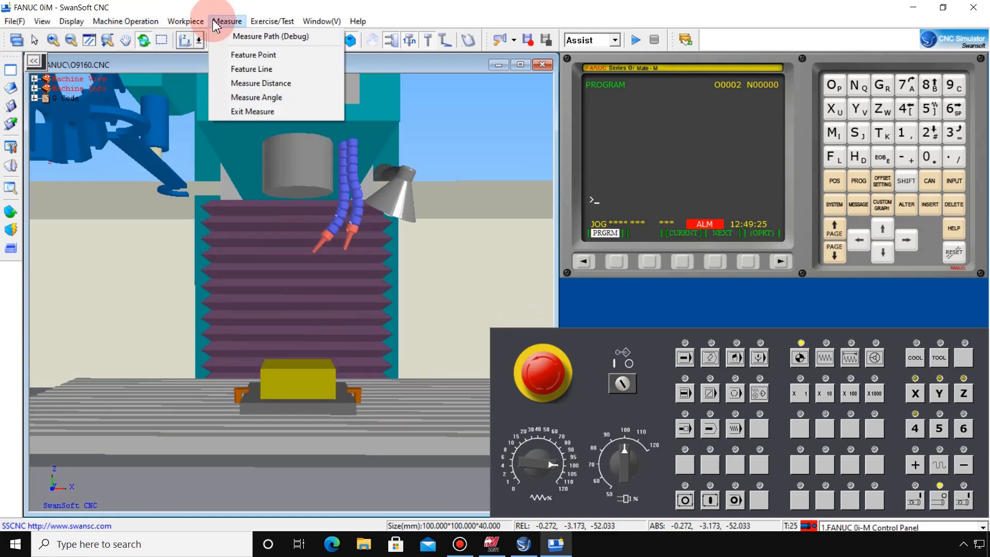
{"action": "left_click", "coordinate": [181, 21]}
{"action": "left_click", "coordinate": [179, 19]}
{"action": "left_click", "coordinate": [184, 21]}
{"action": "left_click", "coordinate": [193, 36]}
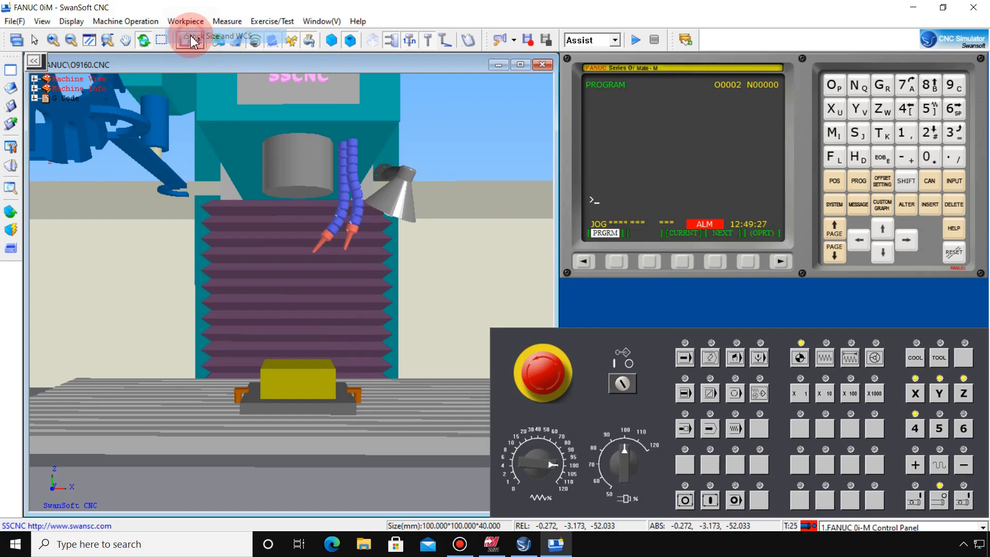
{"action": "left_click", "coordinate": [426, 250]}
{"action": "key", "text": "BackSpace"}
{"action": "key", "text": "BackSpace"}
{"action": "type", "text": "90"}
{"action": "left_click", "coordinate": [576, 239]}
{"action": "key", "text": "BackSpace"}
{"action": "key", "text": "BackSpace"}
{"action": "key", "text": "BackSpace"}
{"action": "type", "text": "90"}
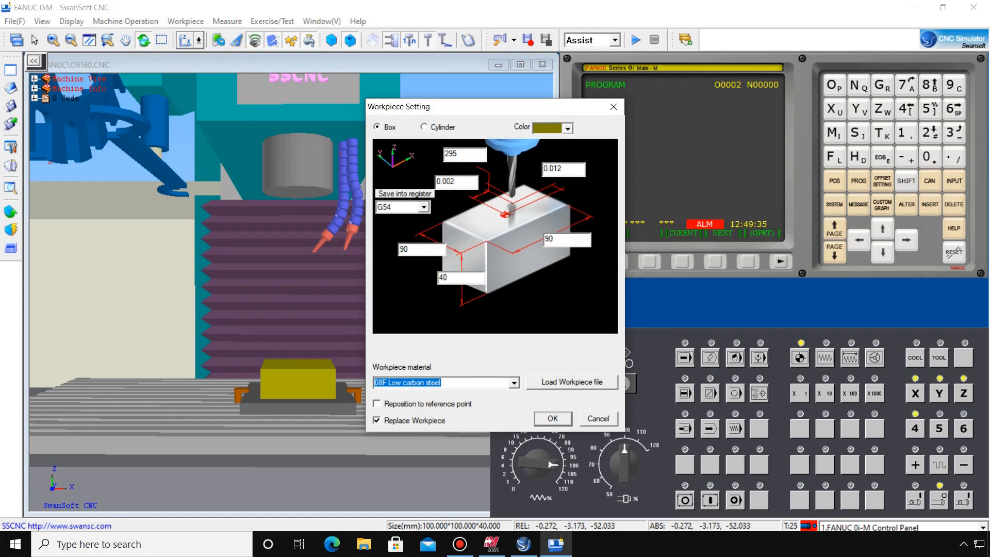
{"action": "left_click", "coordinate": [390, 209]}
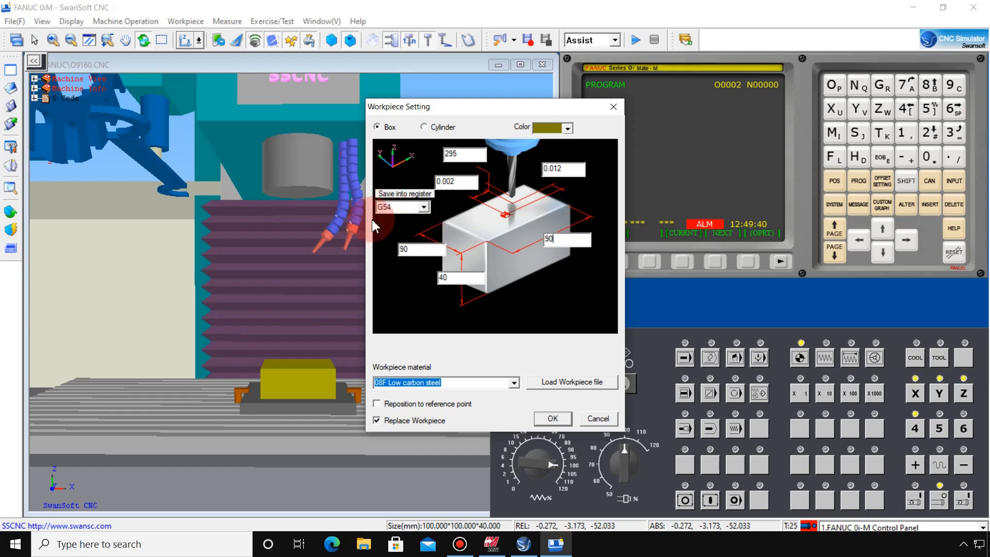
{"action": "left_click", "coordinate": [552, 419]}
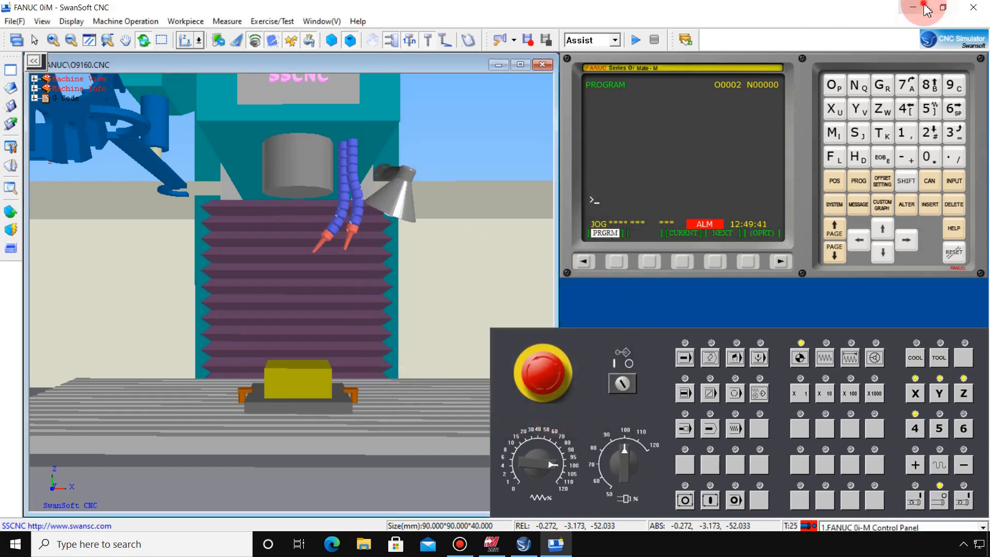
- Switch back to Mastercam and check the work offset in the plane parameters of the 16 mm contour operation
{"action": "left_click", "coordinate": [914, 7]}
{"action": "left_click", "coordinate": [480, 550]}
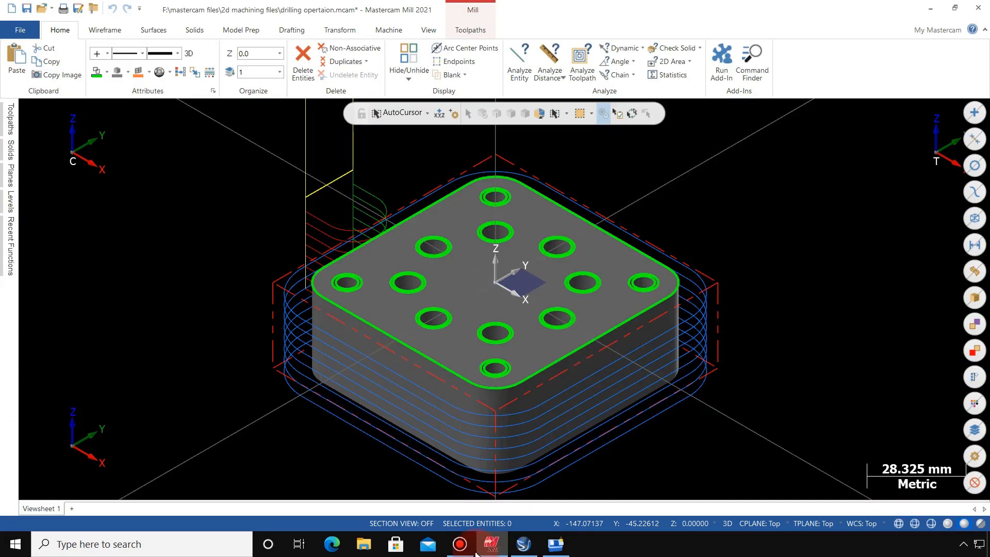
{"action": "left_click", "coordinate": [8, 120]}
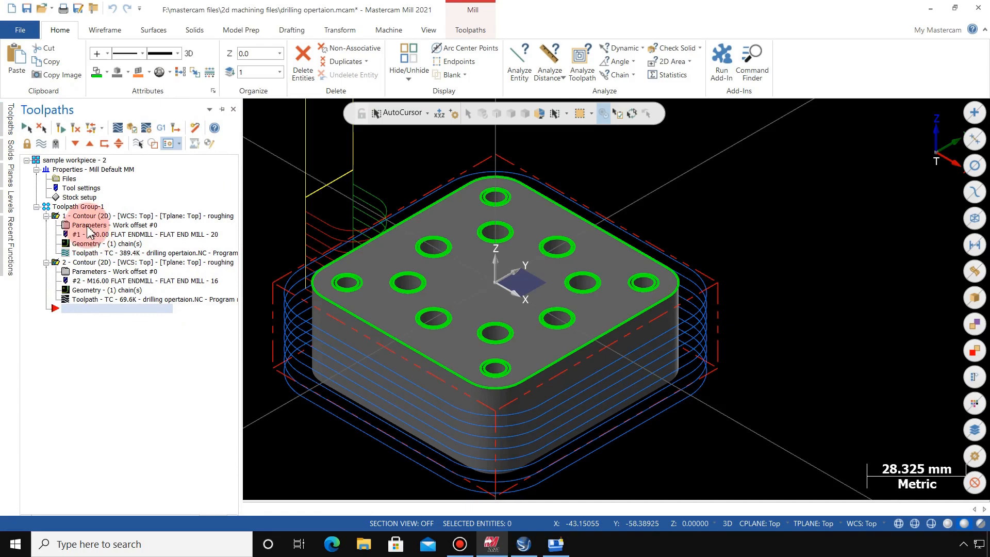
{"action": "left_click", "coordinate": [89, 272]}
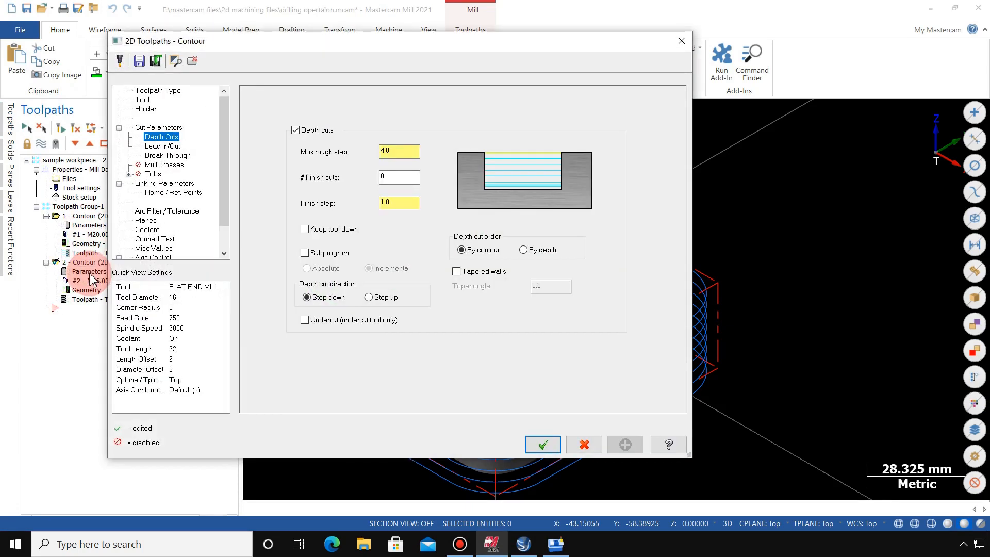
{"action": "left_click", "coordinate": [154, 211]}
{"action": "left_click", "coordinate": [147, 221]}
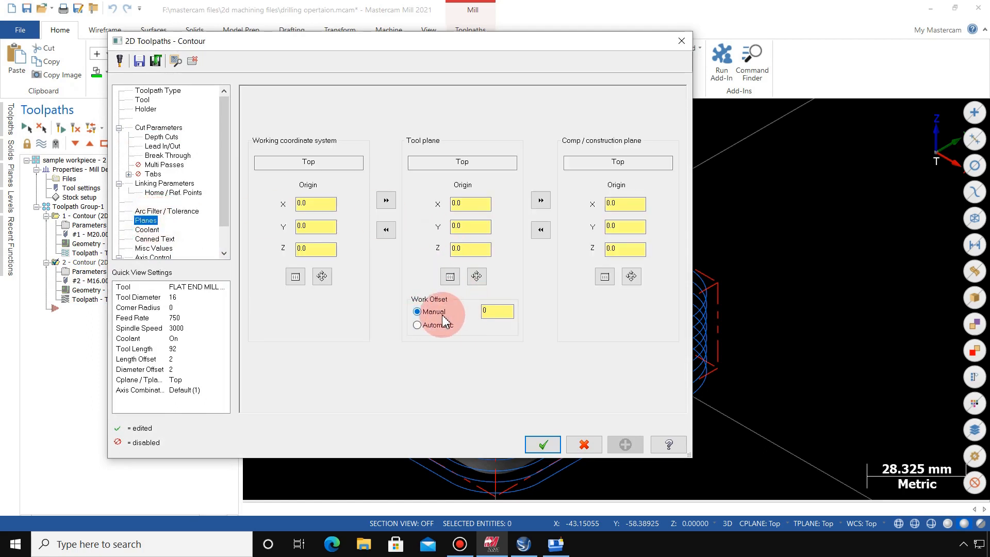
- Set the manual work offset to 0 in the plane settings of the second contour toolpath and accept
{"action": "double_click", "coordinate": [489, 311]}
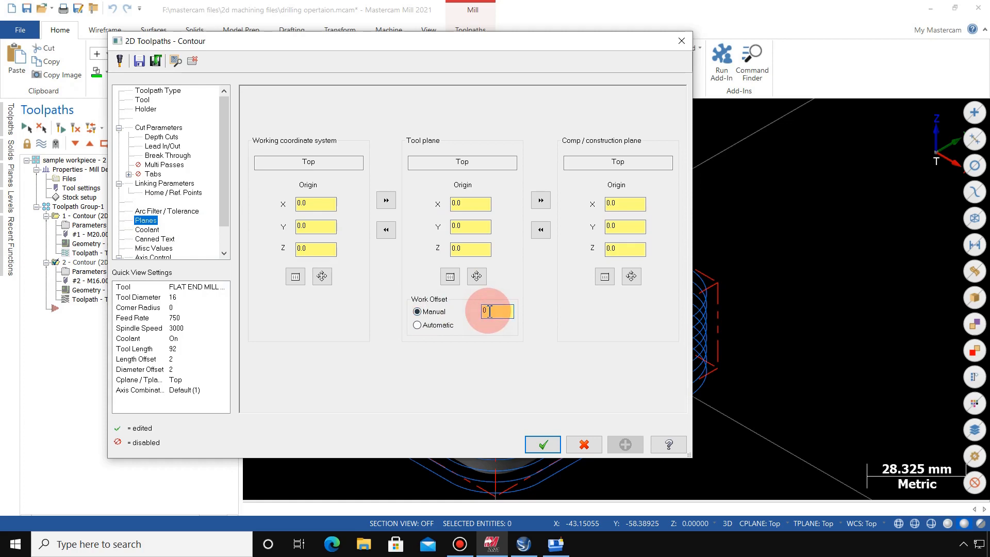
{"action": "left_click", "coordinate": [539, 446]}
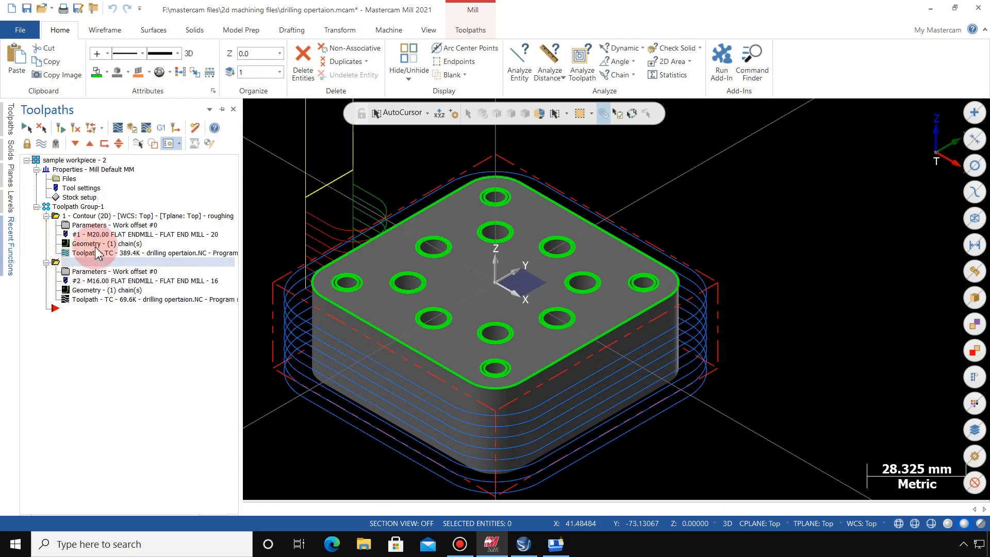
{"action": "left_click", "coordinate": [89, 274]}
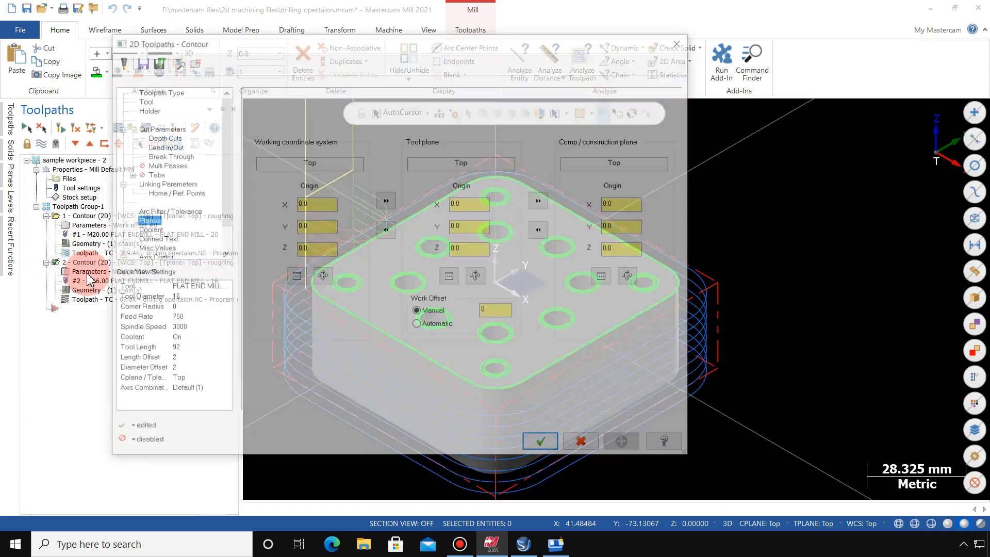
{"action": "left_click", "coordinate": [497, 312]}
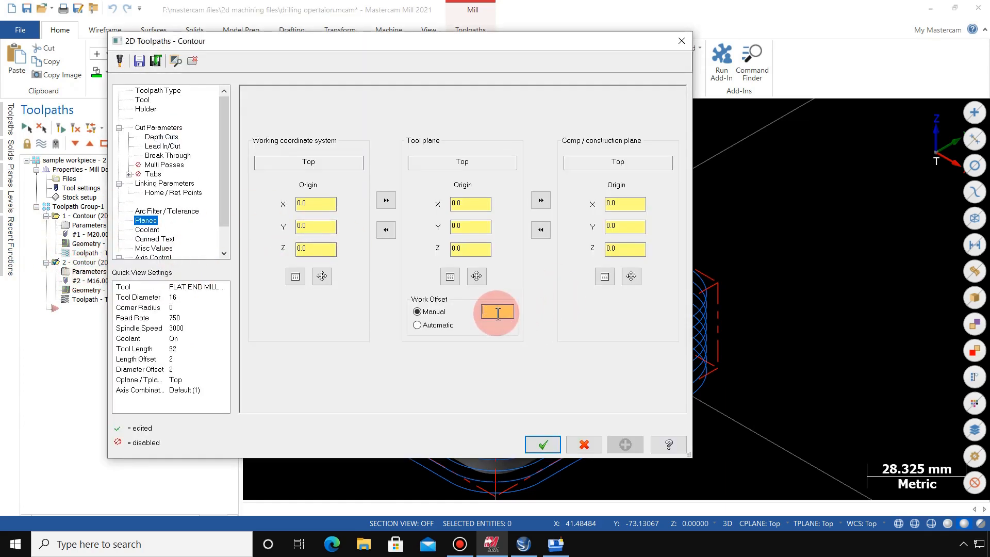
{"action": "type", "text": "0"}
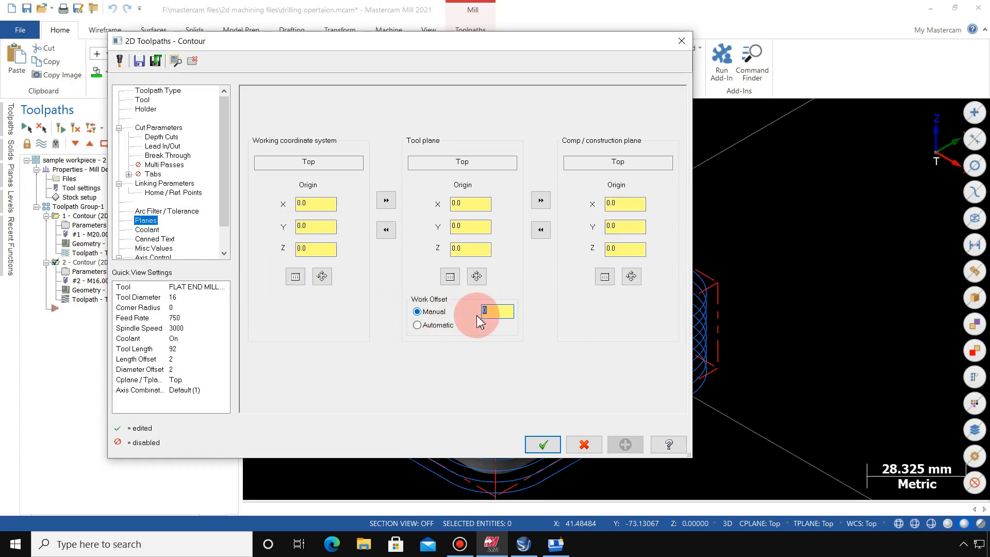
{"action": "left_click", "coordinate": [541, 444]}
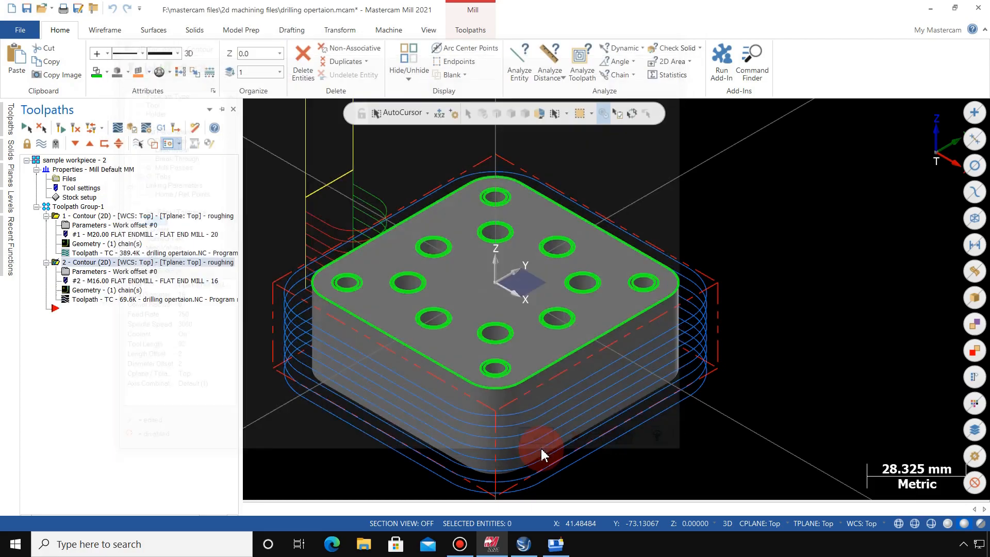
- Minimize the Mastercam and SwanSoft launcher windows and open CIMCO Edit 8 from the desktop
{"action": "left_click", "coordinate": [930, 9]}
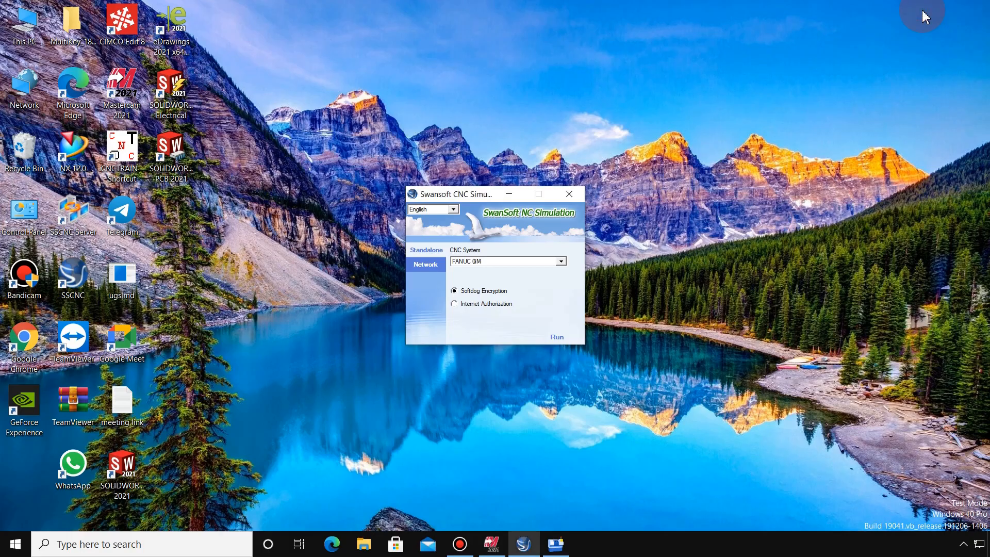
{"action": "left_click", "coordinate": [509, 194]}
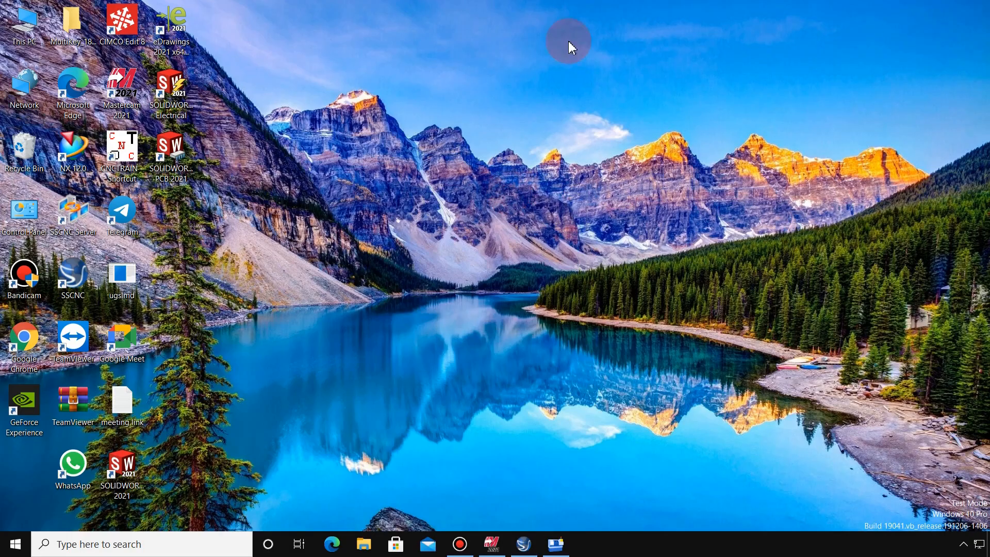
{"action": "double_click", "coordinate": [138, 42]}
{"action": "right_click", "coordinate": [135, 38]}
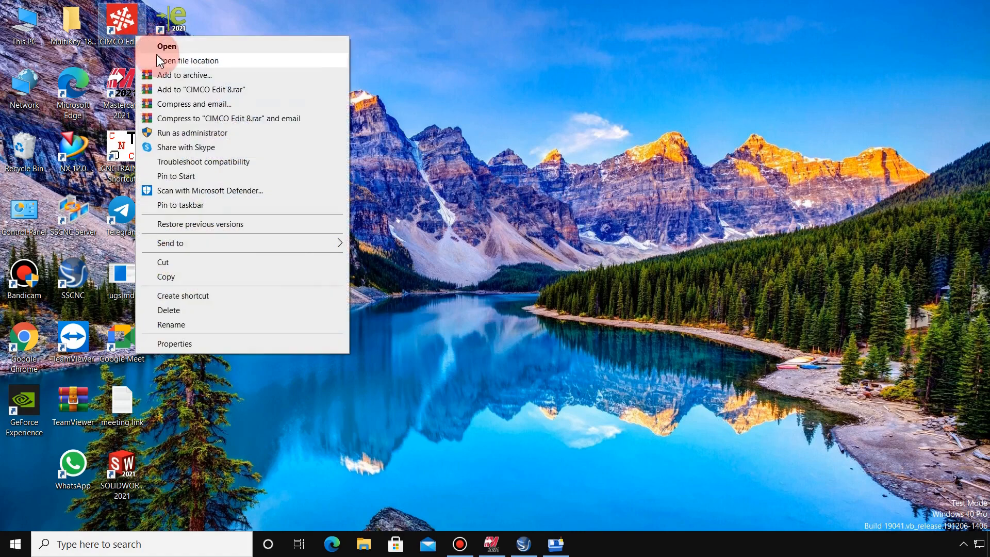
{"action": "left_click", "coordinate": [159, 49]}
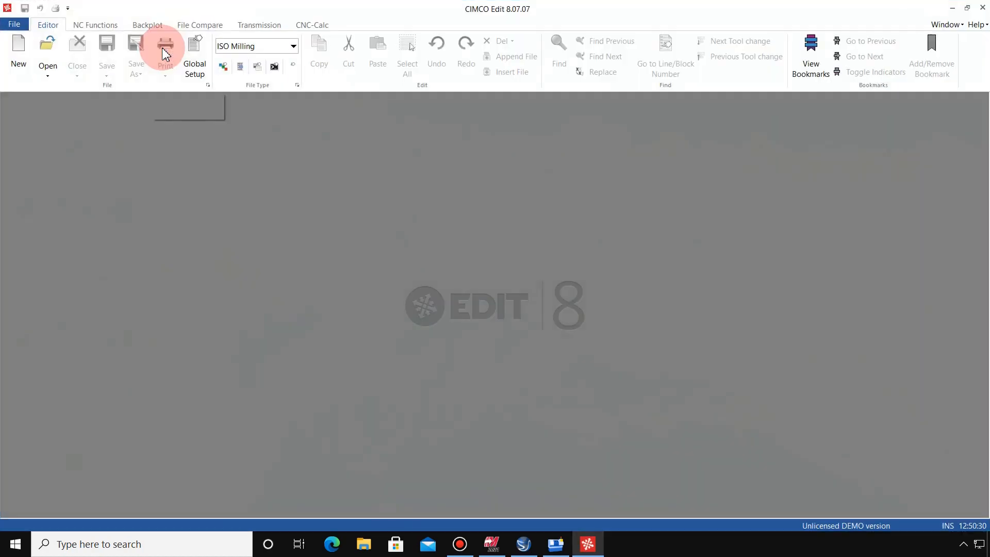
- Open the NC file "contour tutorial level 1" from the "mastercam programme files" folder on Local Disk (F:)
{"action": "left_click", "coordinate": [22, 26]}
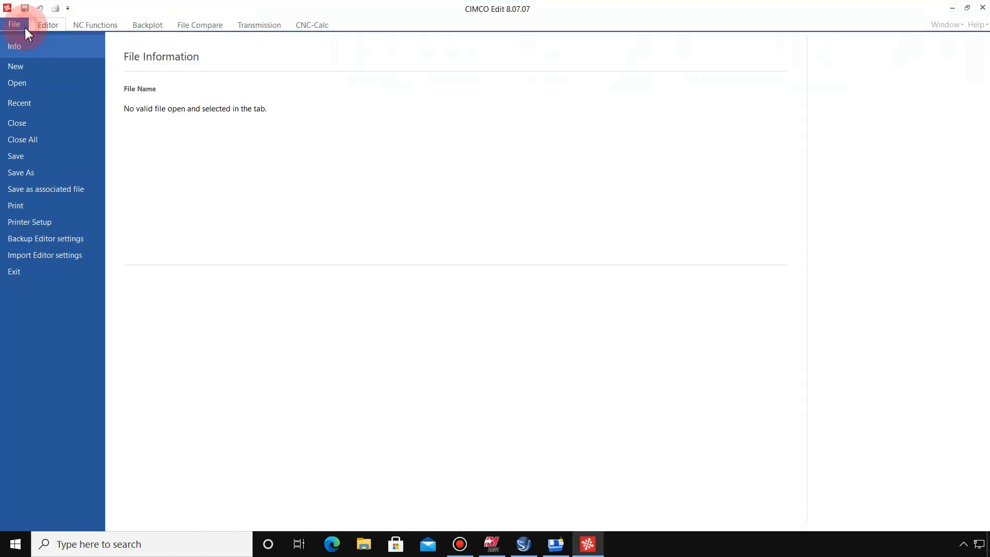
{"action": "left_click", "coordinate": [22, 85]}
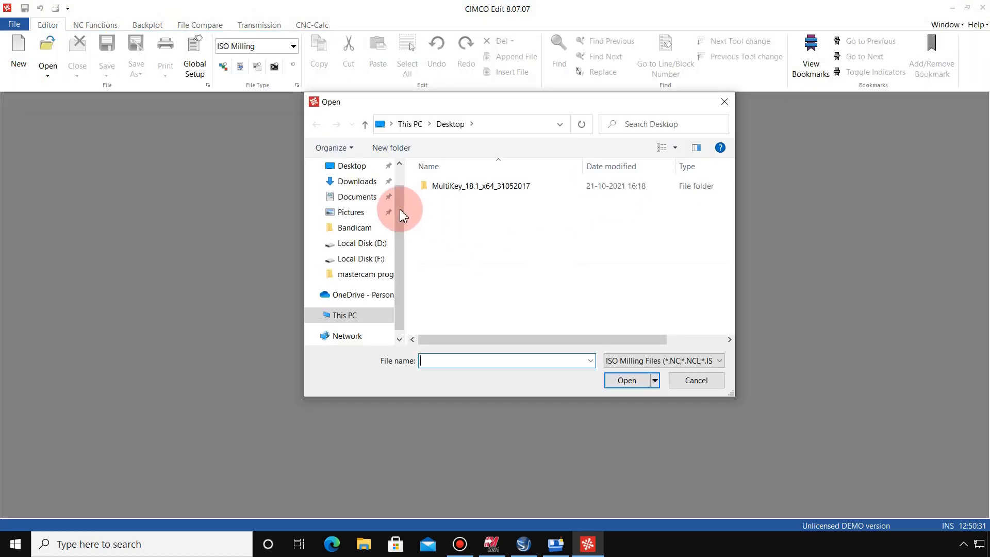
{"action": "left_click", "coordinate": [398, 209]}
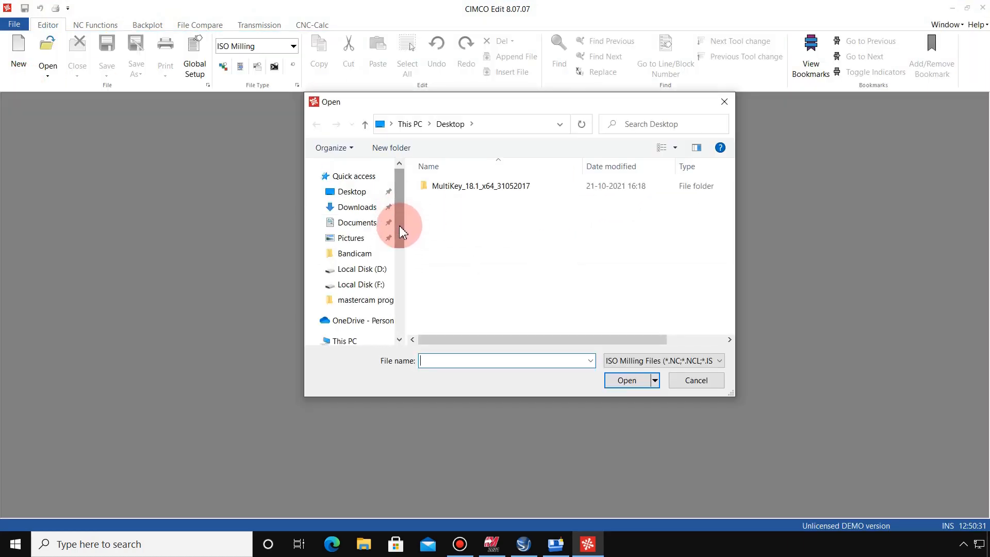
{"action": "left_click_drag", "start_coordinate": [403, 232], "coordinate": [400, 336]}
{"action": "left_click", "coordinate": [377, 307]}
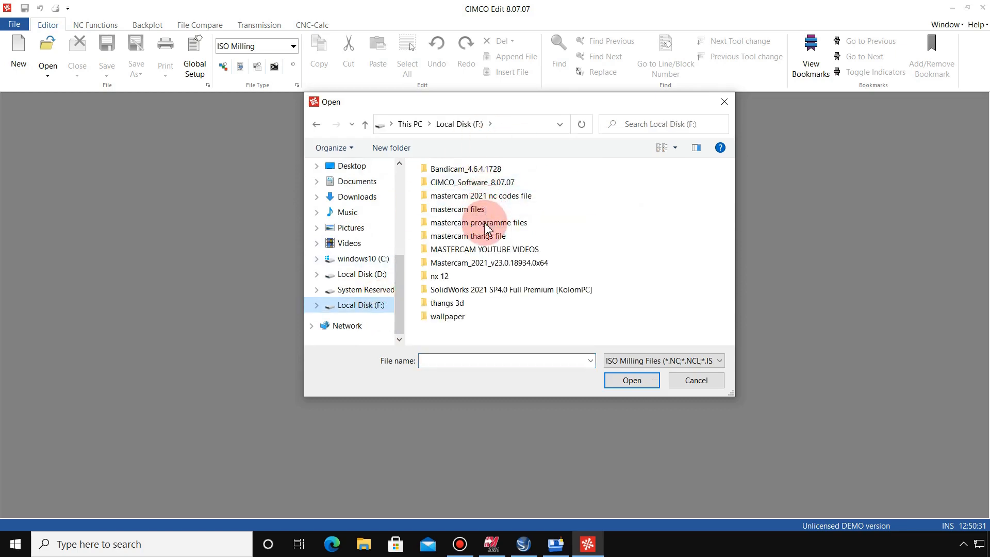
{"action": "double_click", "coordinate": [479, 223]}
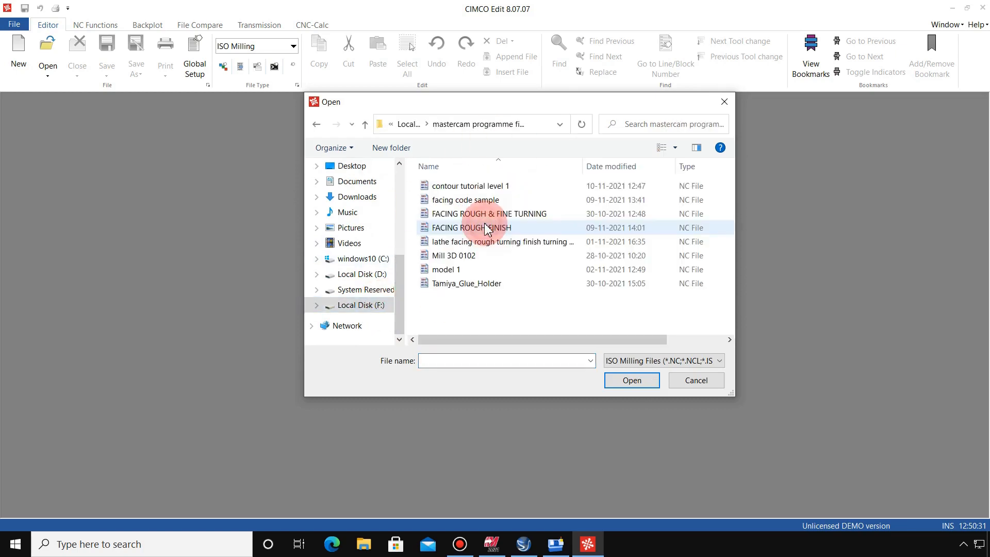
{"action": "left_click", "coordinate": [458, 191]}
{"action": "left_click", "coordinate": [641, 386]}
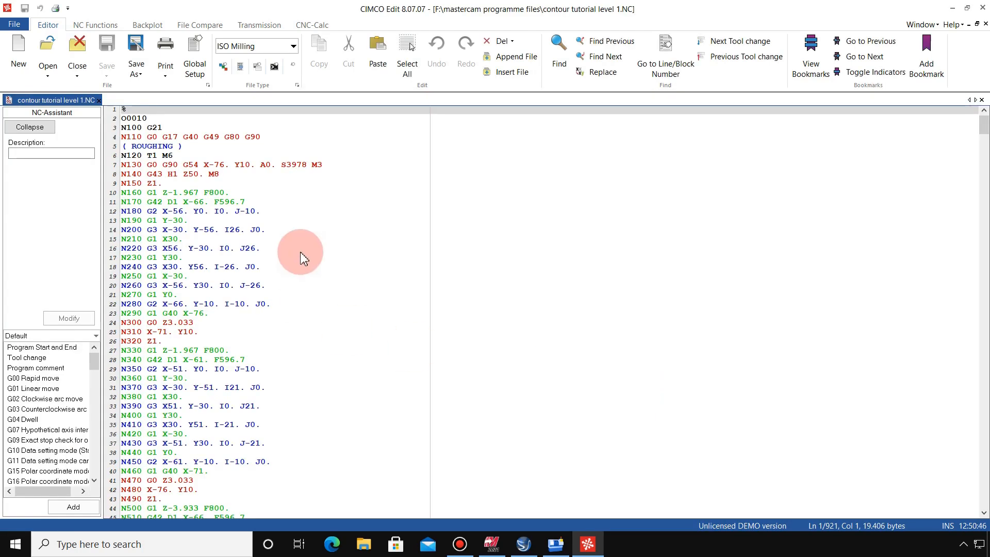
- Delete the ( ROUGHING ) comment line above the T1 tool change, including its empty line, and save the NC file
{"action": "left_click", "coordinate": [184, 147]}
{"action": "key", "text": "BackSpace"}
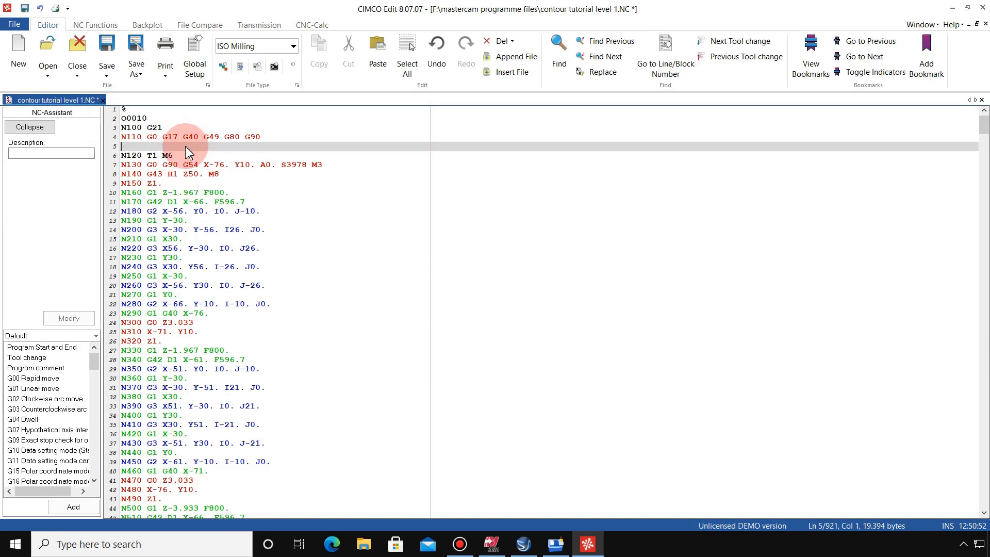
{"action": "key", "text": "BackSpace"}
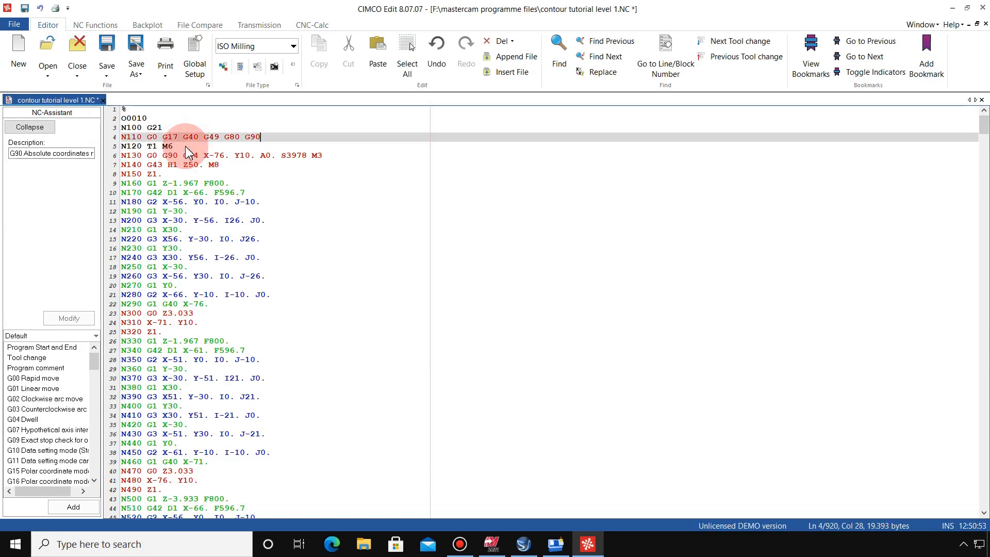
{"action": "left_click", "coordinate": [16, 26]}
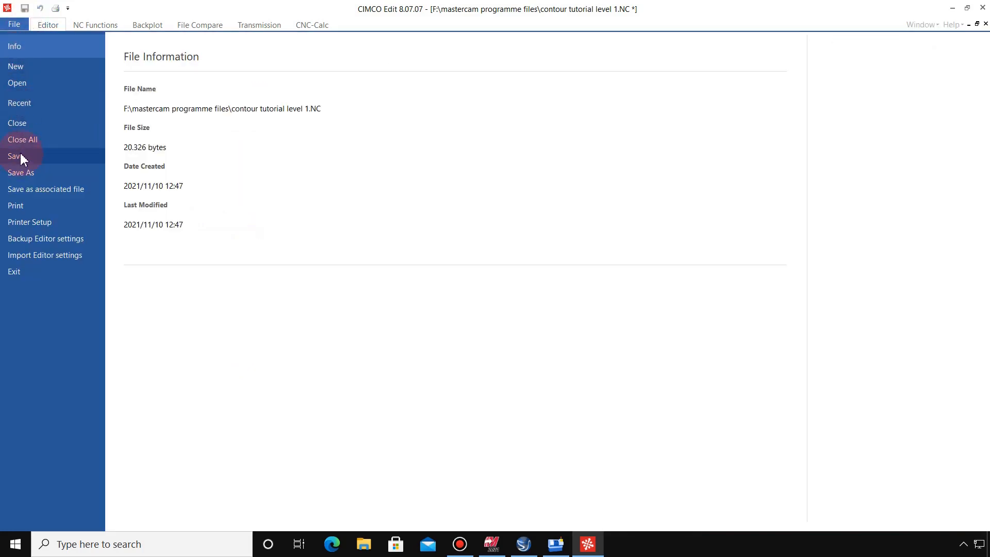
{"action": "left_click", "coordinate": [16, 156]}
- Check the program number, the G54 work offsets and the T2 tool change and length offset lines, and close the editor
{"action": "left_click", "coordinate": [142, 119]}
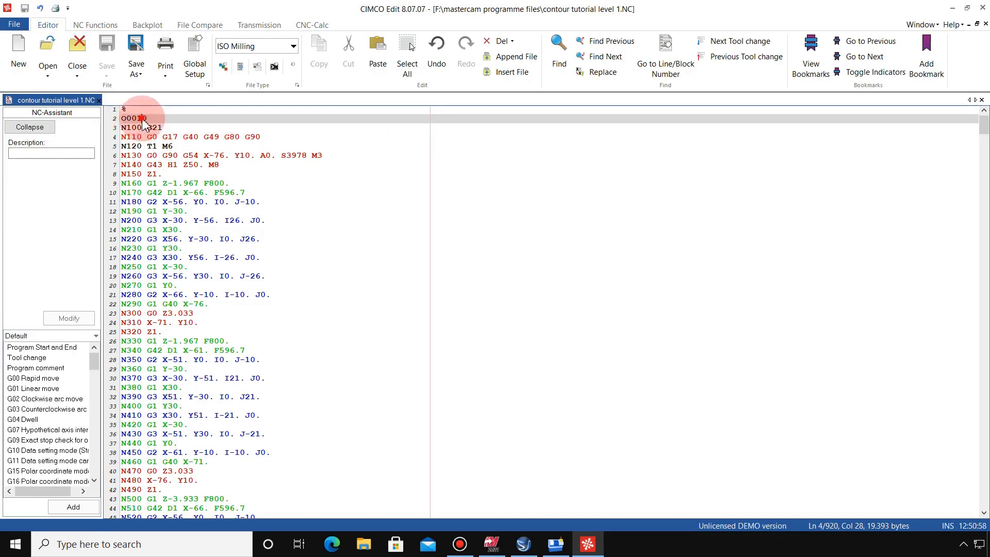
{"action": "scroll", "coordinate": [183, 209], "scroll_direction": "down", "scroll_amount": 3}
{"action": "scroll", "coordinate": [183, 209], "scroll_direction": "down", "scroll_amount": 20}
{"action": "scroll", "coordinate": [200, 309], "scroll_direction": "up", "scroll_amount": 20}
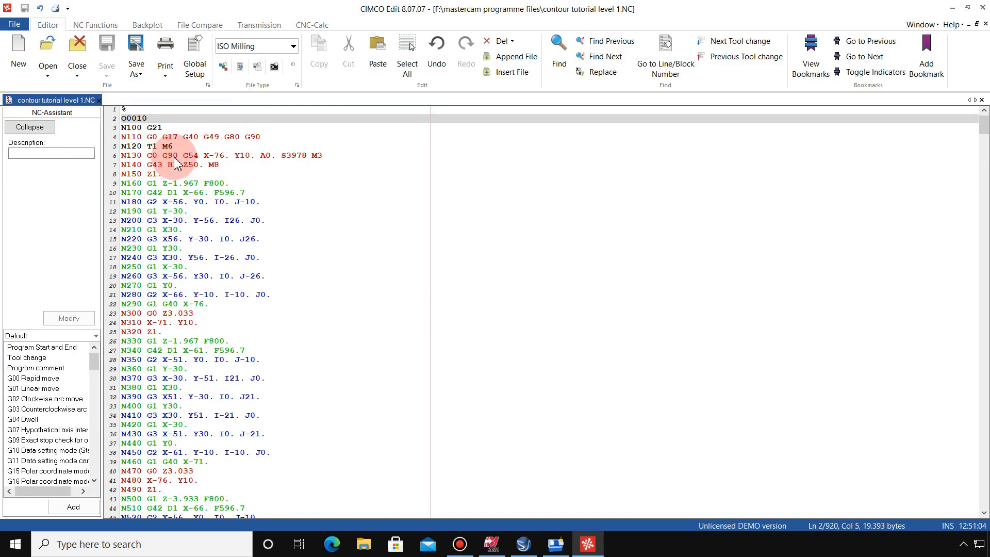
{"action": "left_click", "coordinate": [193, 155]}
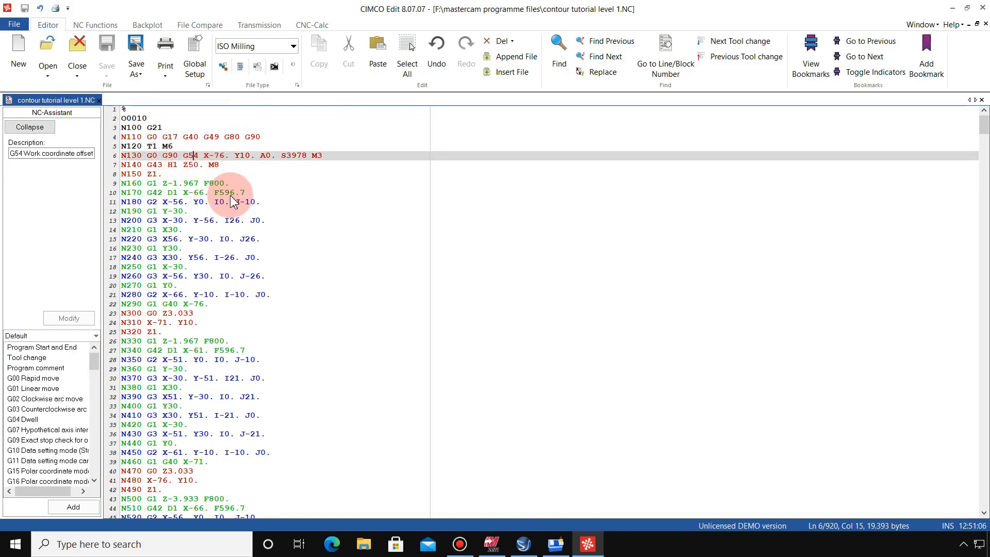
{"action": "scroll", "coordinate": [210, 303], "scroll_direction": "down", "scroll_amount": 13}
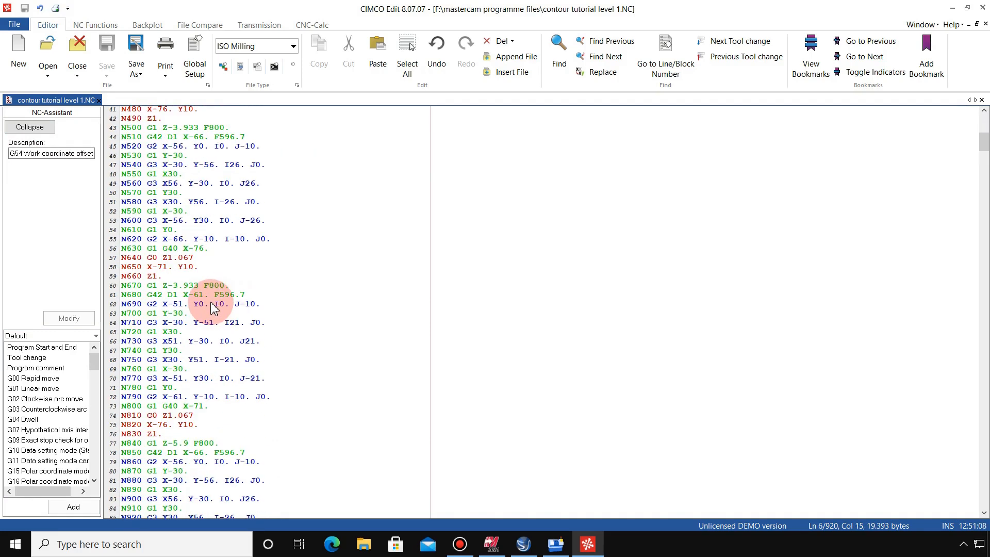
{"action": "left_click", "coordinate": [732, 42]}
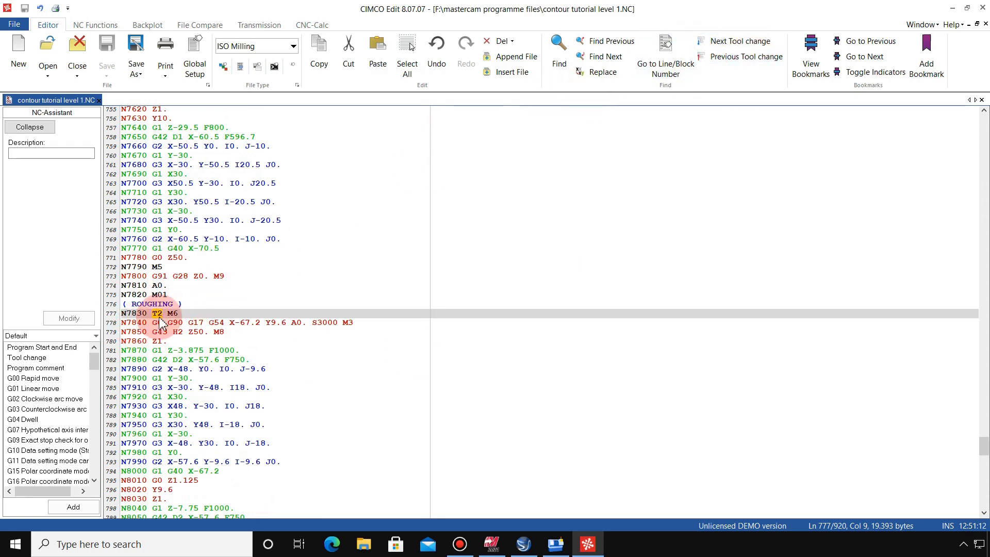
{"action": "left_click", "coordinate": [217, 324]}
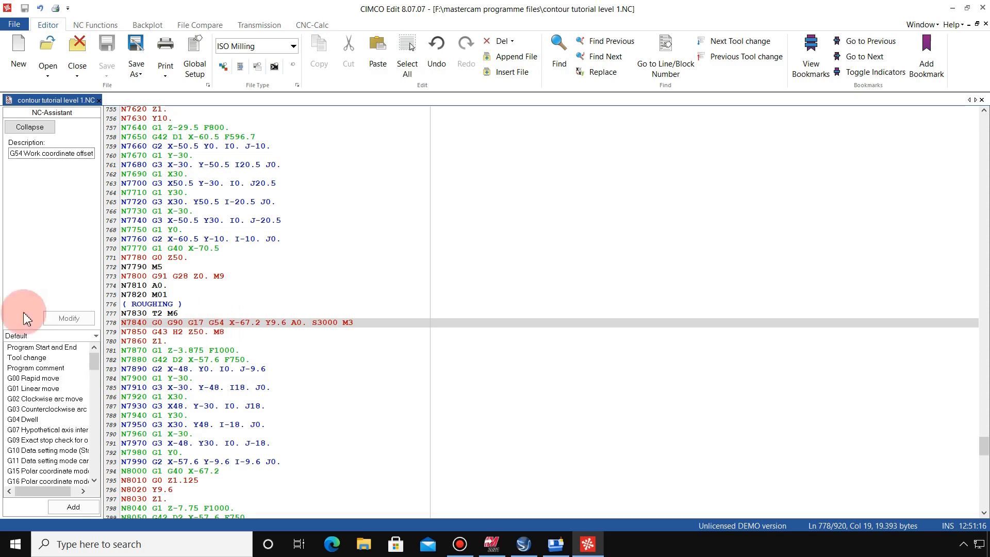
{"action": "left_click", "coordinate": [179, 332]}
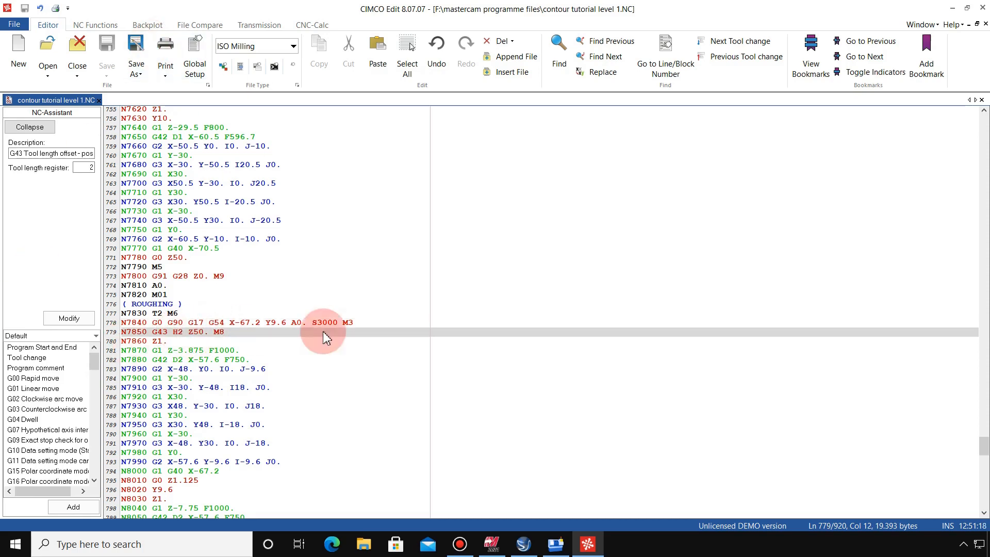
{"action": "left_click", "coordinate": [978, 9]}
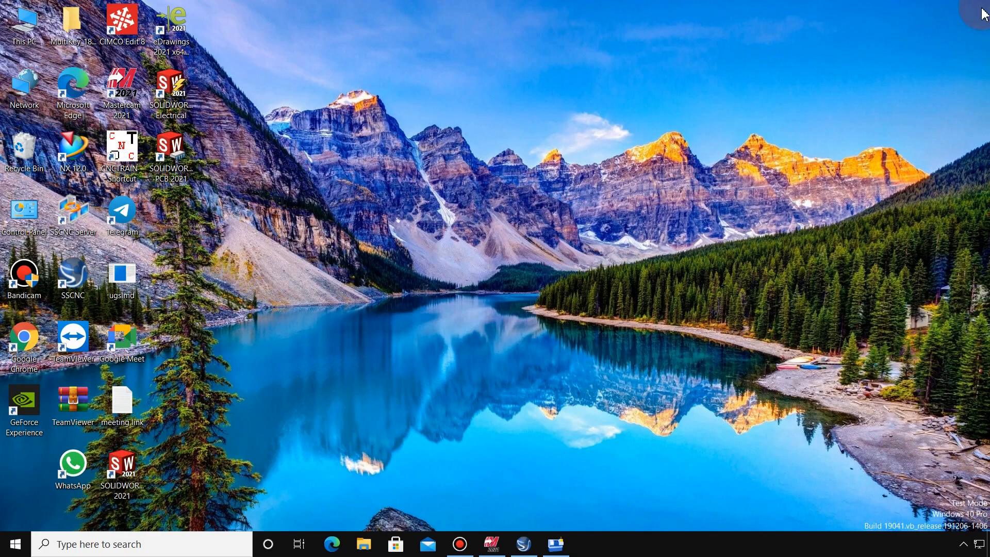
- Switch to the SwanSoft CNC simulator and set the box workpiece height to 30 mm in the workpiece settings
{"action": "left_click", "coordinate": [555, 545]}
{"action": "left_click", "coordinate": [186, 22]}
{"action": "left_click", "coordinate": [204, 33]}
{"action": "left_click", "coordinate": [560, 240]}
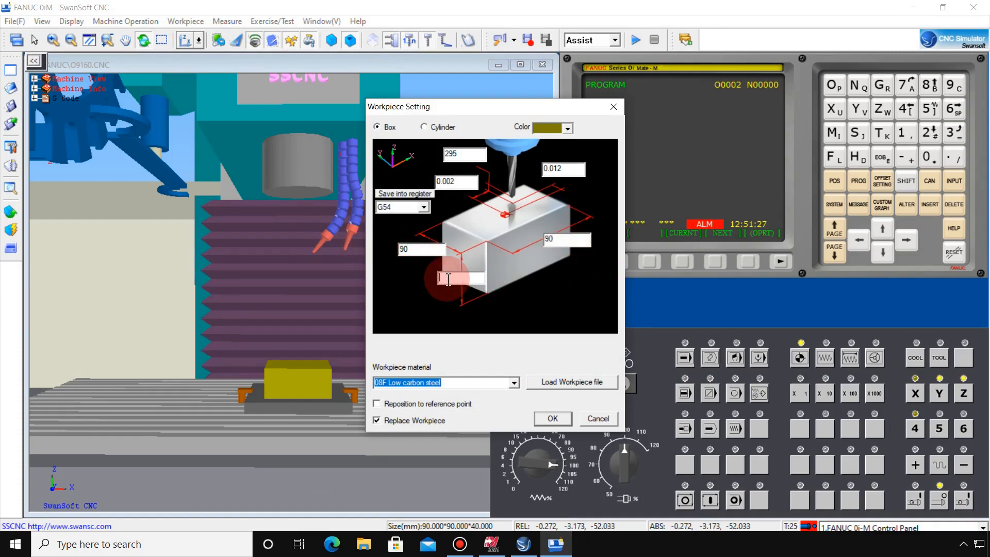
{"action": "type", "text": "30"}
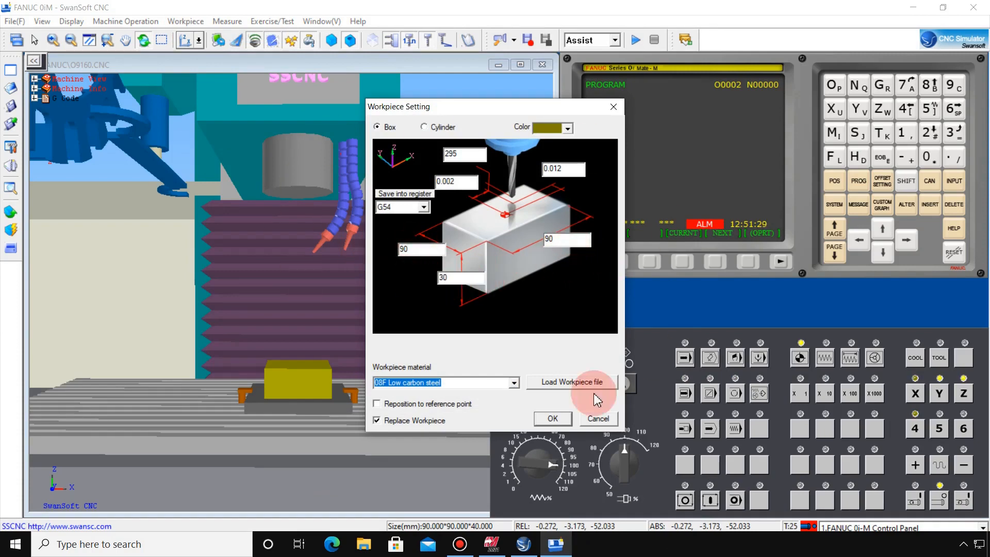
- Choose Y1Cr17 Free-cutting steel as the workpiece material and apply the workpiece settings
{"action": "left_click", "coordinate": [513, 383]}
{"action": "scroll", "coordinate": [436, 450], "scroll_direction": "down", "scroll_amount": 3}
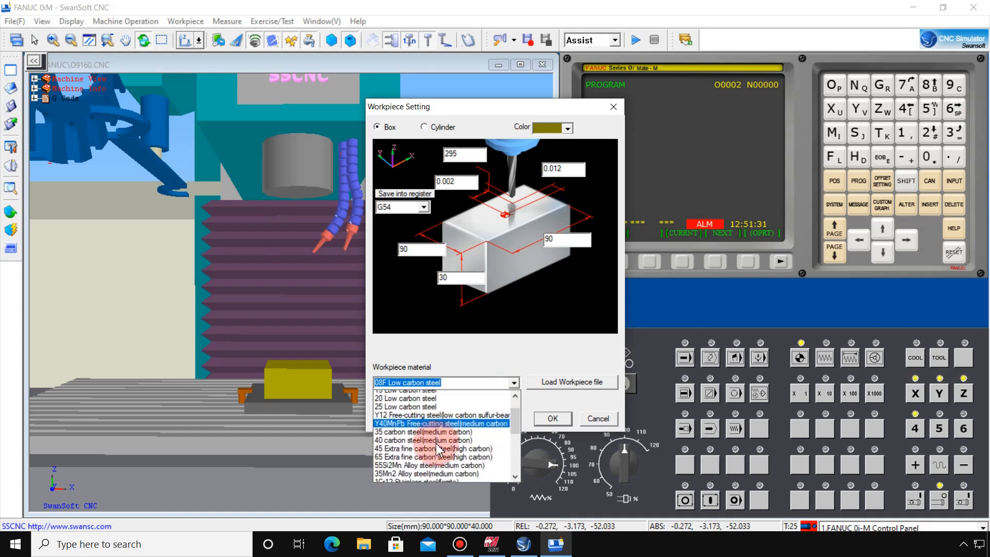
{"action": "scroll", "coordinate": [436, 450], "scroll_direction": "down", "scroll_amount": 3}
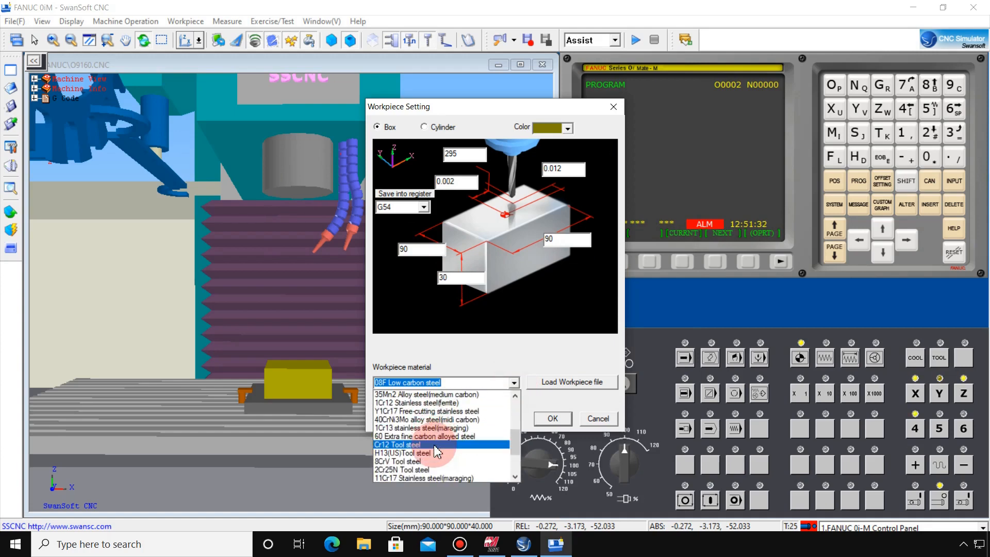
{"action": "left_click", "coordinate": [432, 410]}
{"action": "left_click", "coordinate": [553, 418]}
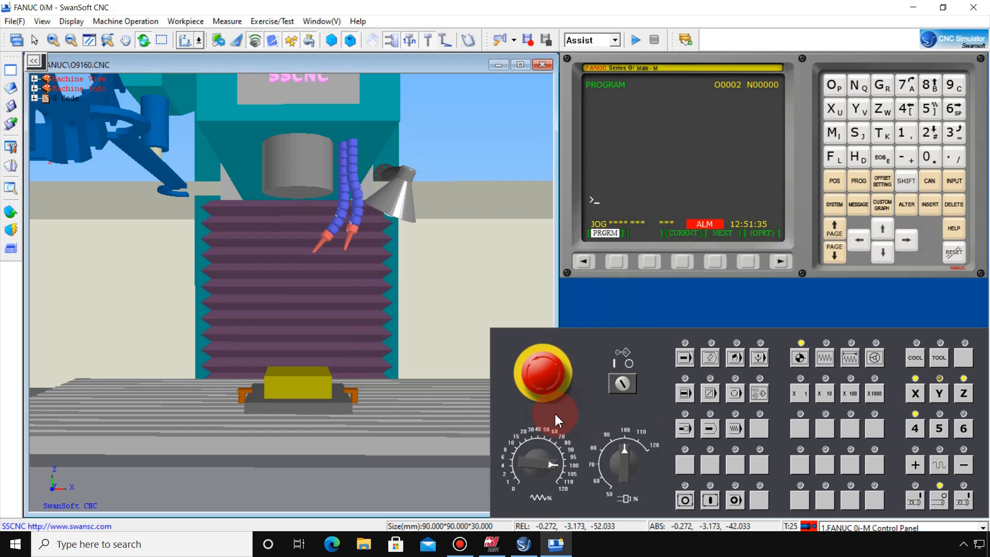
- Show the absolute position page on the FANUC controller and turn off the coolant display in the machine view
{"action": "left_click", "coordinate": [834, 181]}
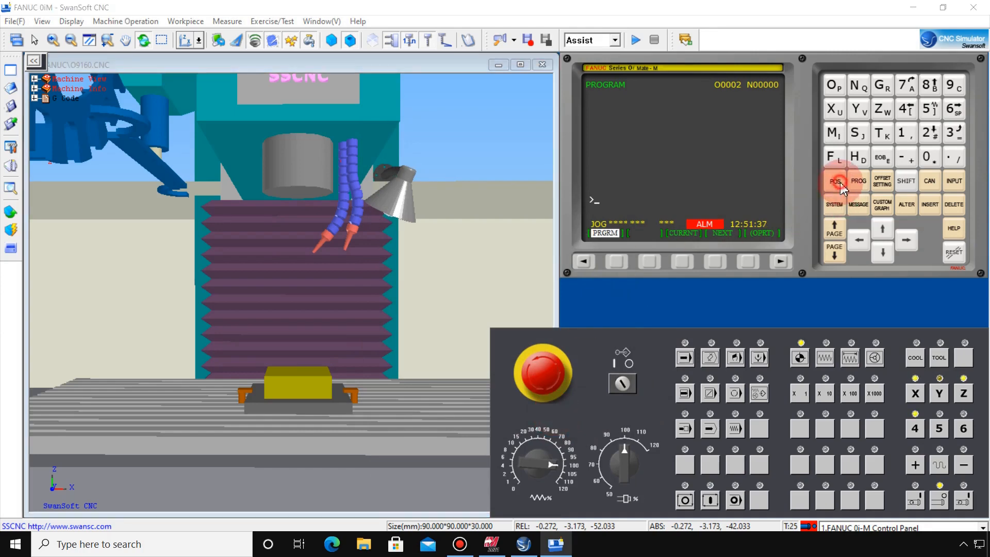
{"action": "left_click", "coordinate": [71, 20]}
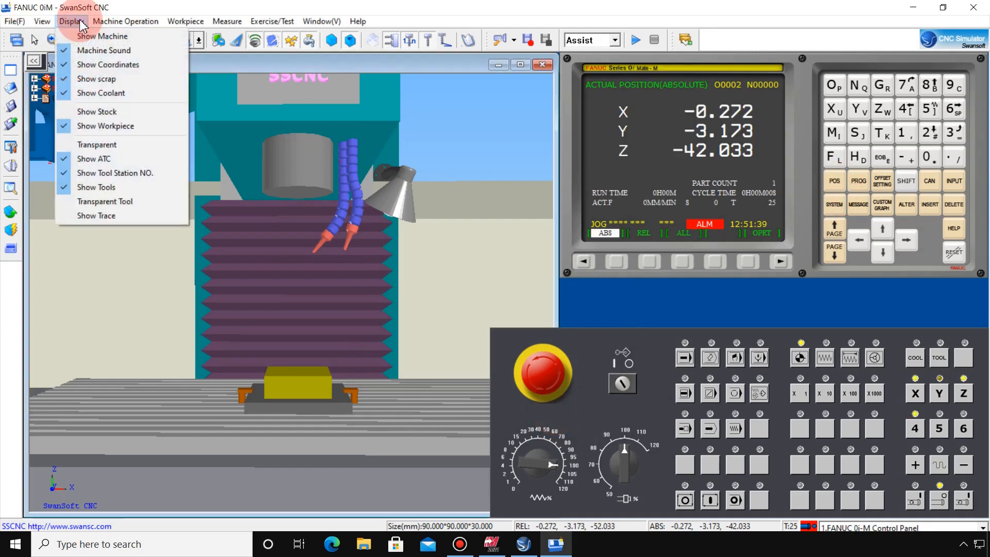
{"action": "left_click", "coordinate": [100, 93]}
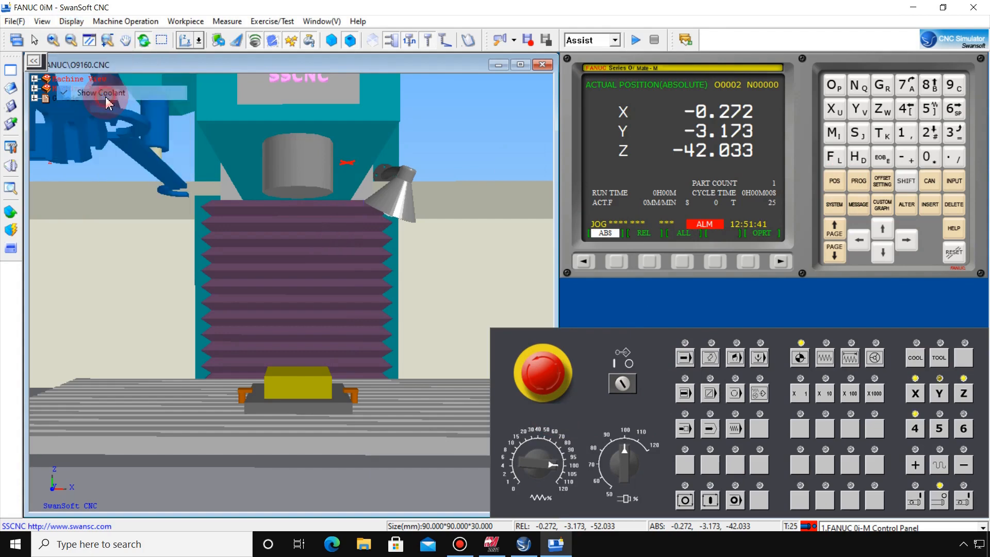
- Mount the ME-420 edge finder in the spindle
{"action": "scroll", "coordinate": [287, 230], "scroll_direction": "up", "scroll_amount": 3}
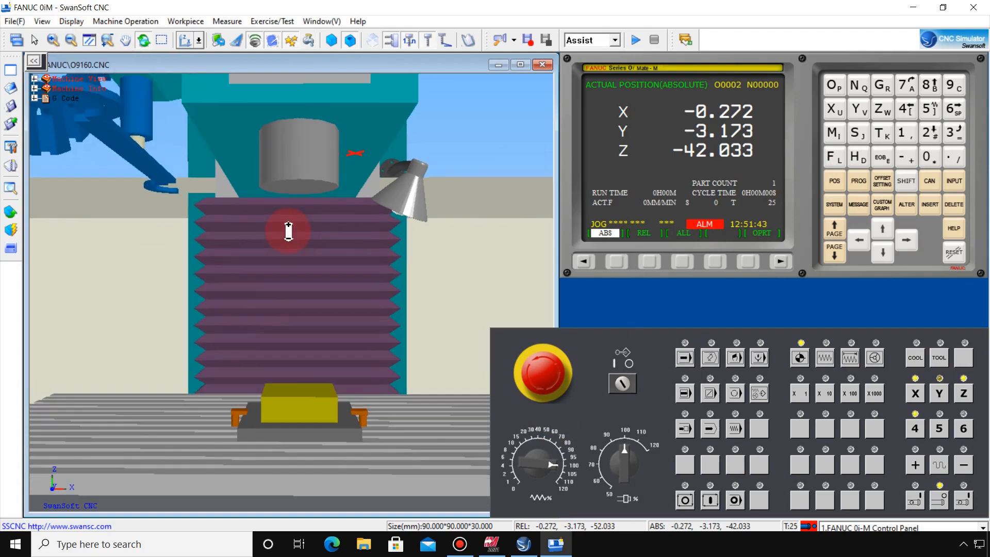
{"action": "left_click", "coordinate": [132, 19]}
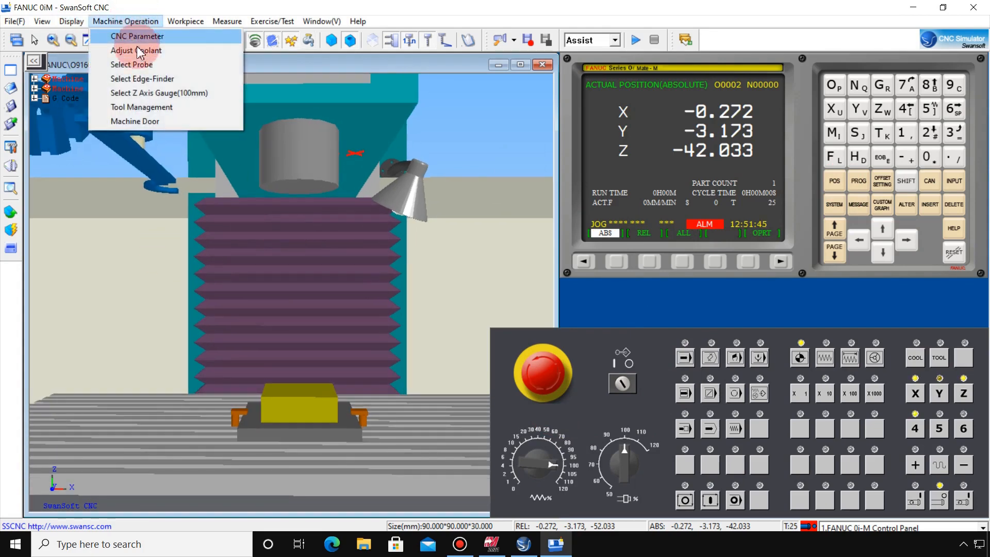
{"action": "left_click", "coordinate": [135, 79]}
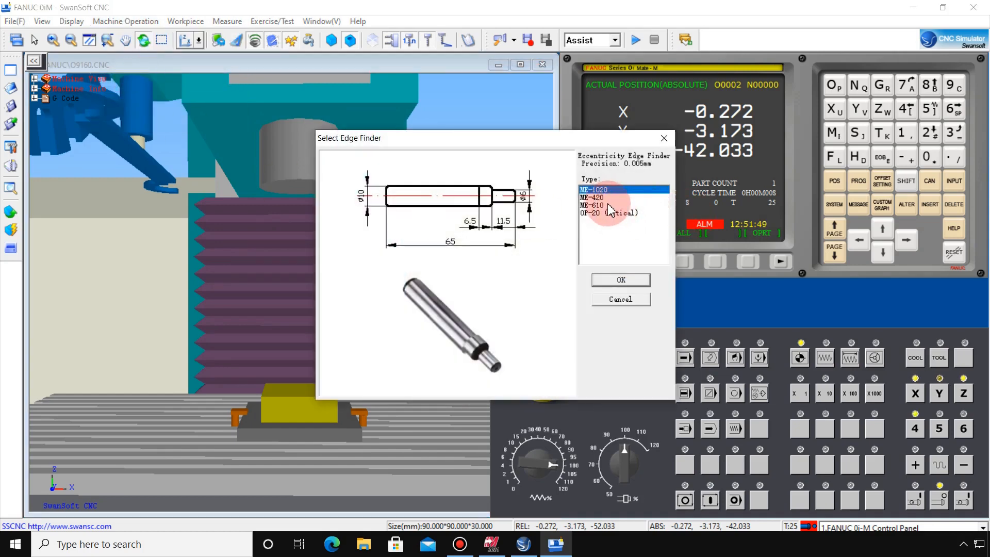
{"action": "left_click", "coordinate": [594, 198]}
{"action": "left_click", "coordinate": [593, 206]}
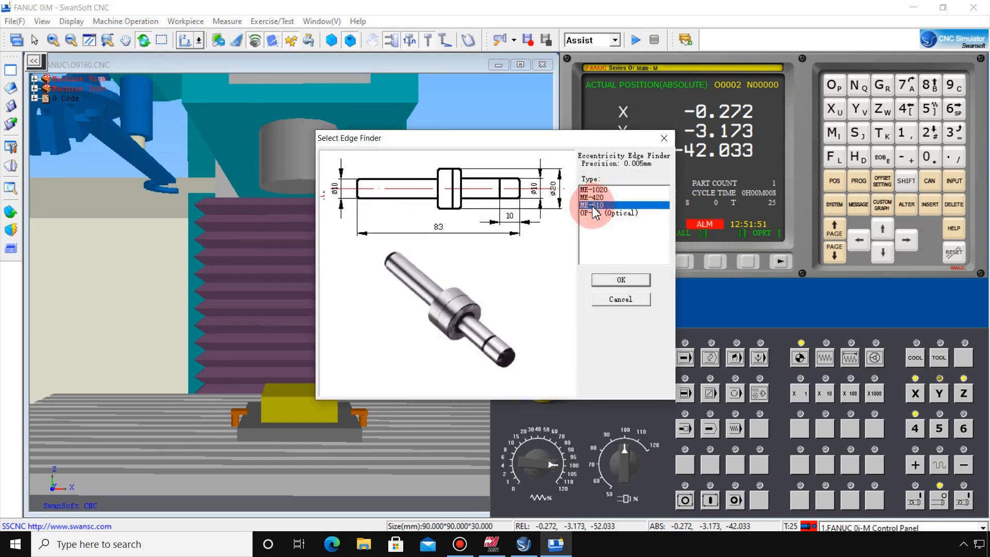
{"action": "left_click", "coordinate": [591, 198]}
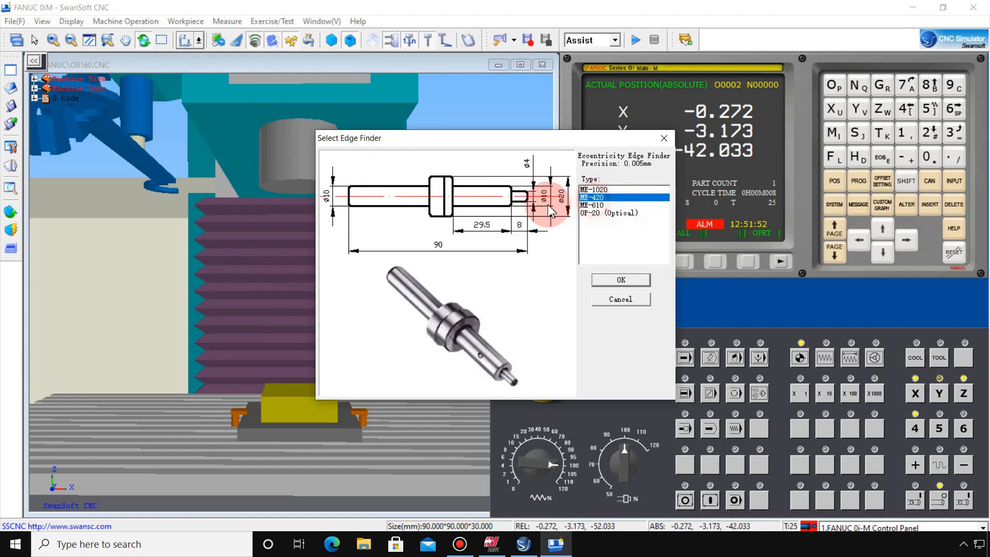
{"action": "left_click", "coordinate": [609, 282]}
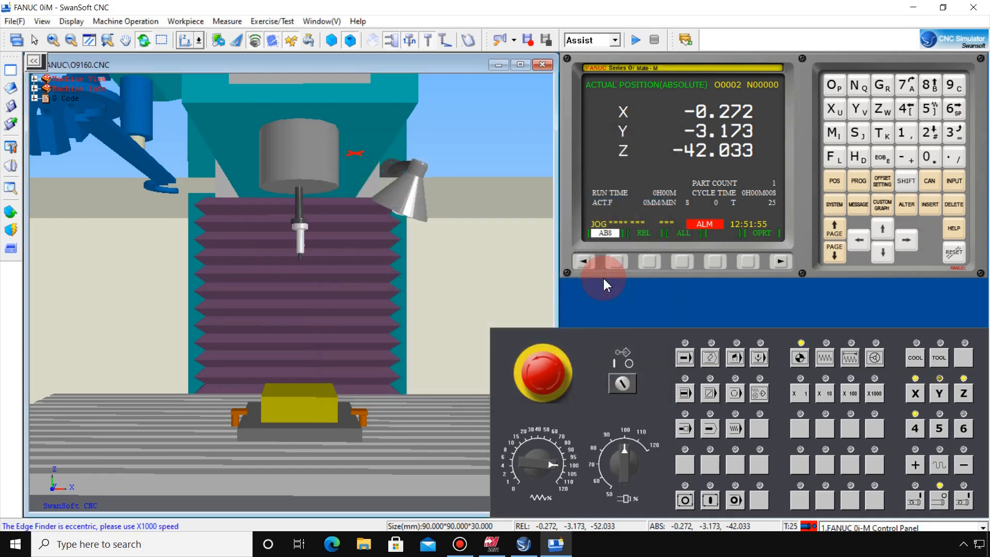
- Show the relative position page and return the X, Y and Z axes to the machine reference point
{"action": "left_click", "coordinate": [834, 181]}
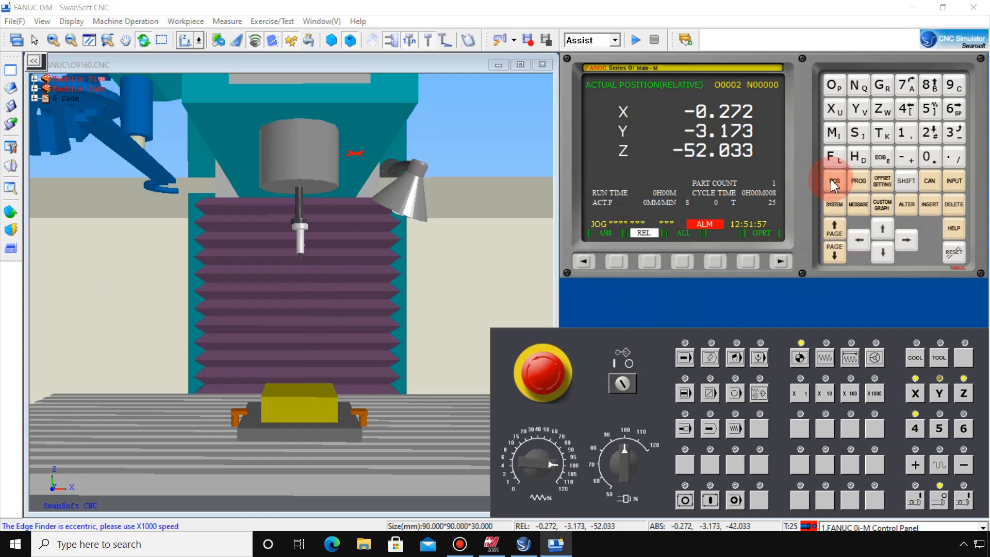
{"action": "left_click", "coordinate": [807, 354]}
{"action": "left_click", "coordinate": [801, 357]}
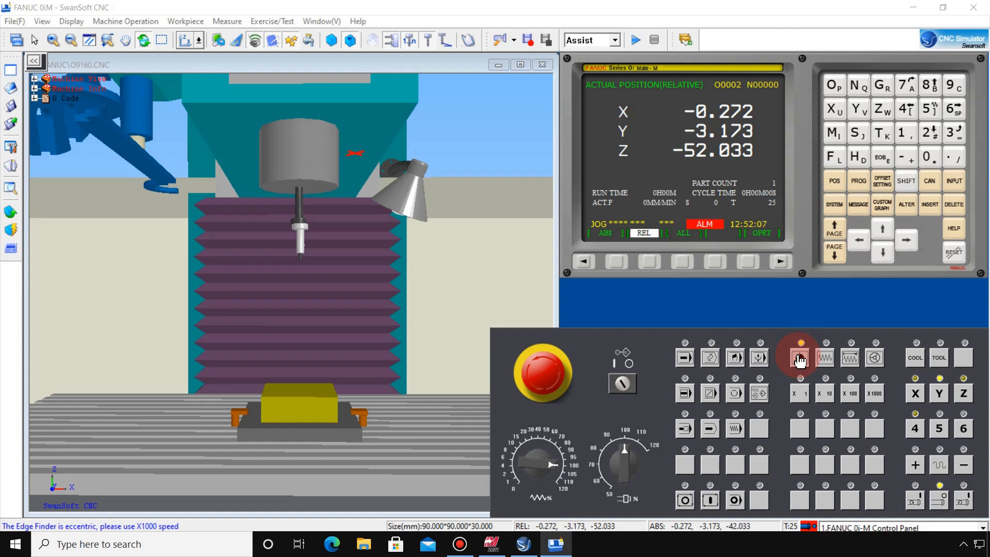
{"action": "left_click", "coordinate": [803, 365]}
{"action": "left_click", "coordinate": [916, 393]}
{"action": "left_click", "coordinate": [915, 467]}
{"action": "left_click", "coordinate": [940, 395]}
{"action": "left_click", "coordinate": [916, 466]}
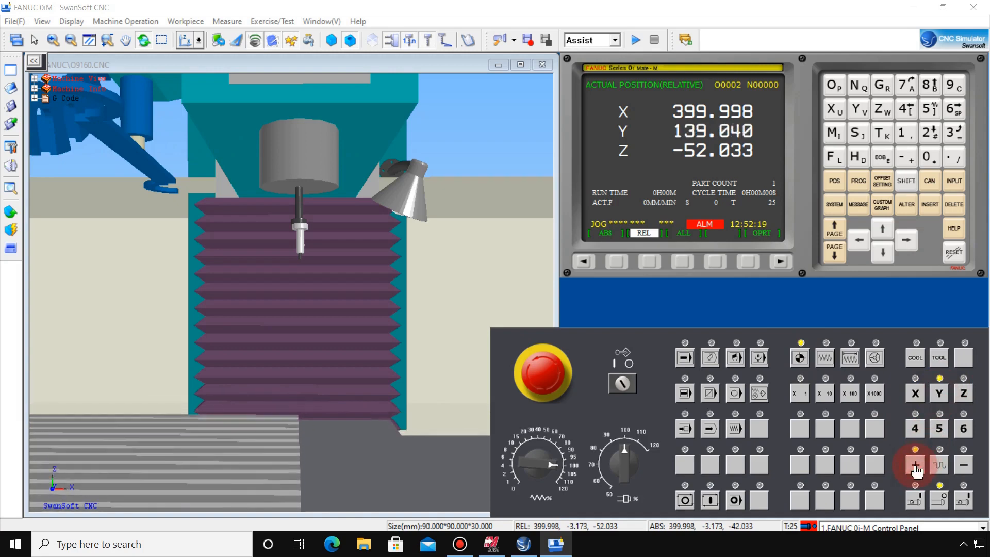
{"action": "left_click", "coordinate": [964, 393]}
{"action": "left_click", "coordinate": [915, 466]}
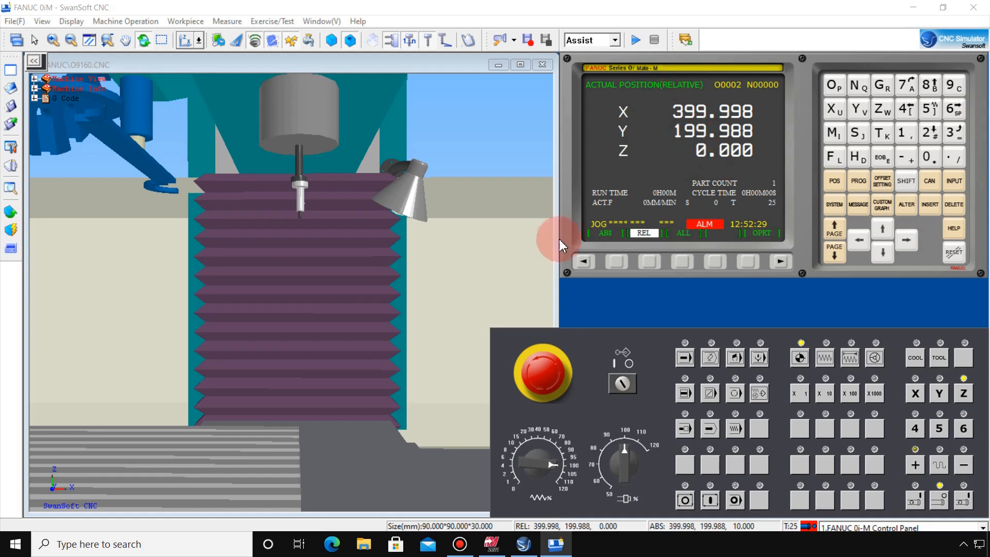
{"action": "scroll", "coordinate": [333, 294], "scroll_direction": "down", "scroll_amount": 4}
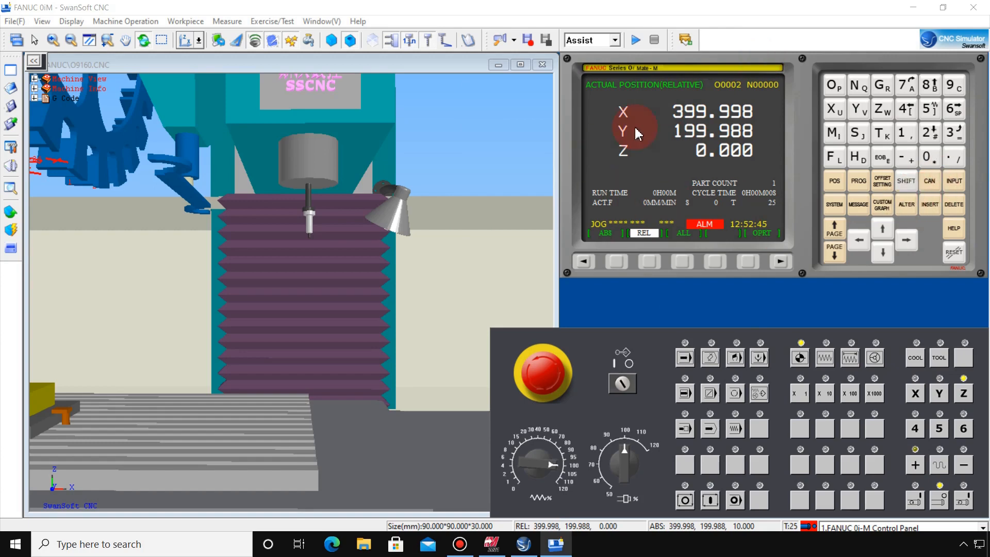
- Start the spindle clockwise at 1000 rpm by running M03 S1000 in MDI mode
{"action": "left_click", "coordinate": [863, 188]}
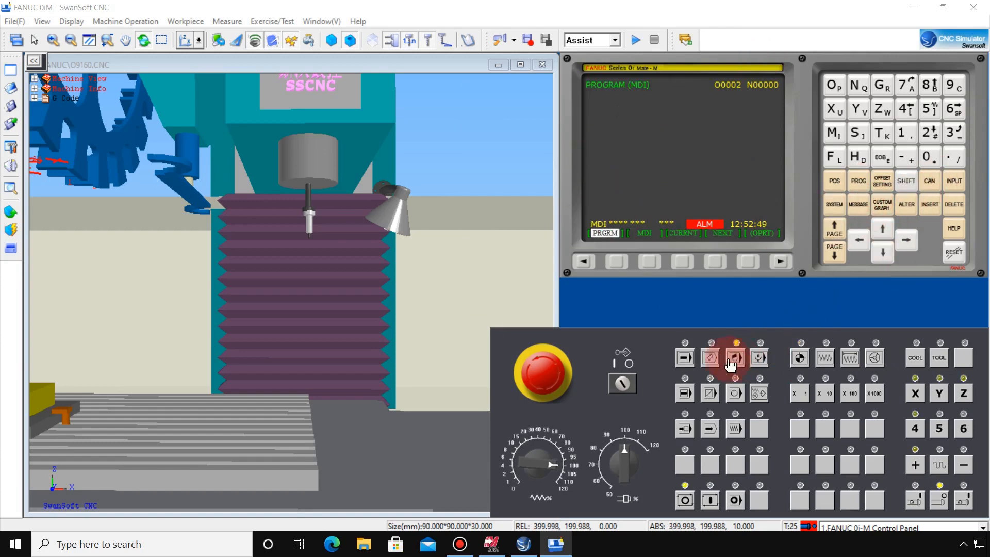
{"action": "left_click", "coordinate": [650, 262]}
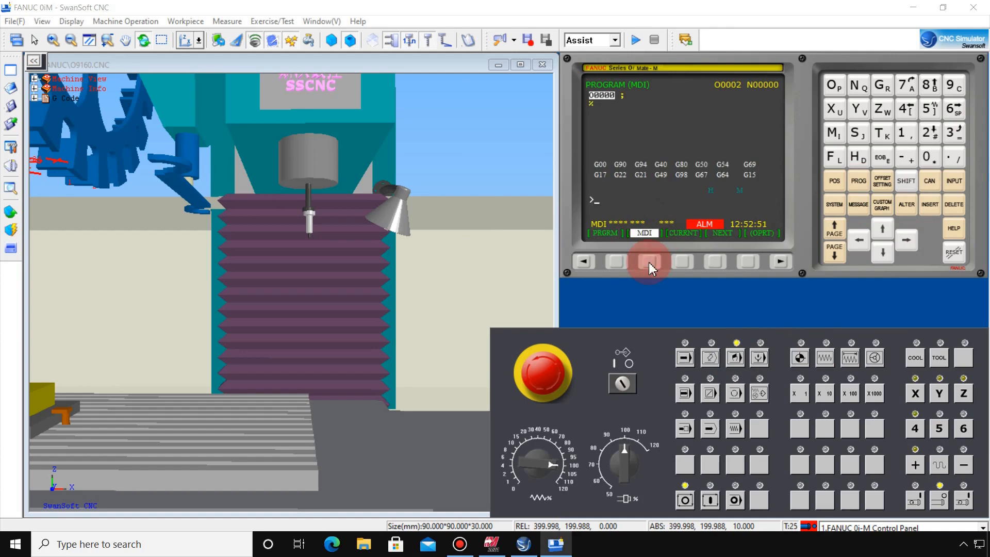
{"action": "left_click", "coordinate": [833, 133]}
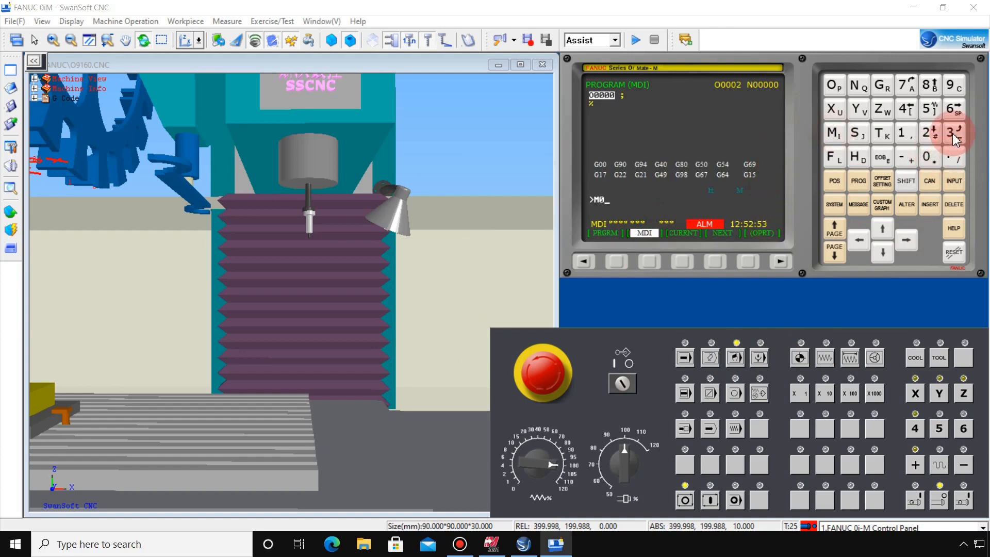
{"action": "left_click", "coordinate": [954, 136]}
{"action": "left_click", "coordinate": [904, 133]}
{"action": "left_click", "coordinate": [928, 162]}
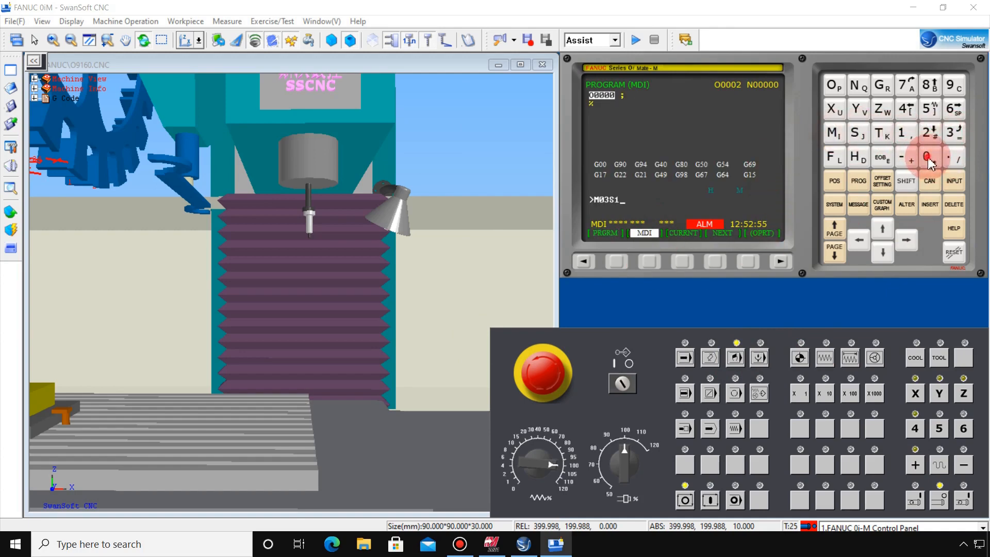
{"action": "left_click", "coordinate": [881, 158]}
{"action": "left_click", "coordinate": [935, 206]}
{"action": "left_click", "coordinate": [710, 500]}
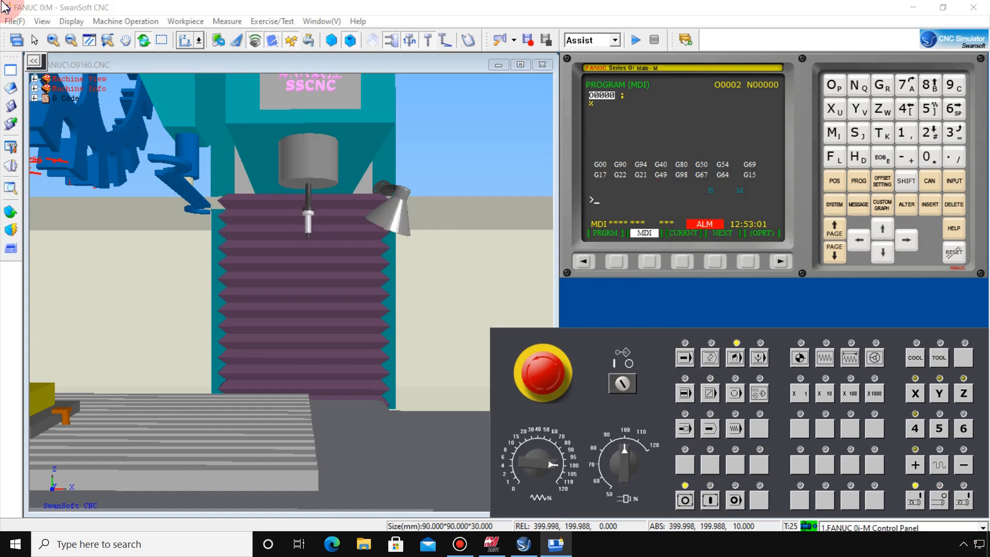
- Show the relative position page and jog the X axis in the negative direction to about 64.7
{"action": "left_click", "coordinate": [835, 183]}
{"action": "left_click", "coordinate": [916, 392]}
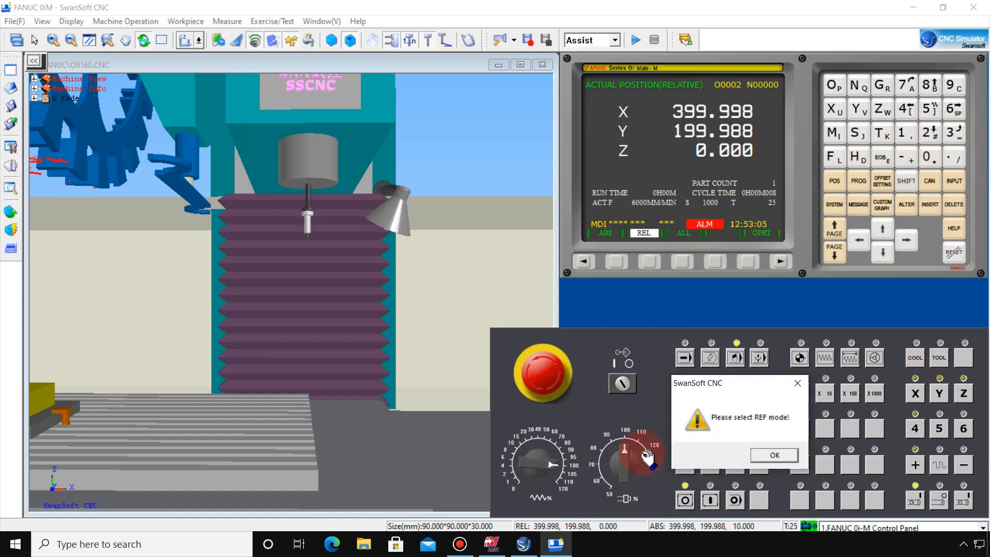
{"action": "left_click", "coordinate": [775, 456]}
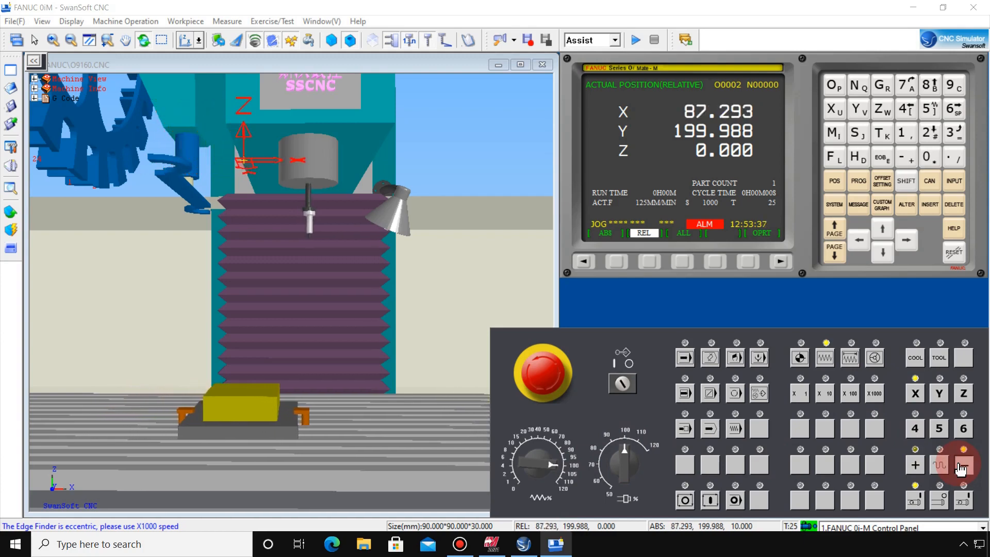
{"action": "left_click_drag", "start_coordinate": [369, 314], "coordinate": [288, 327]}
{"action": "left_click_drag", "start_coordinate": [373, 335], "coordinate": [255, 340]}
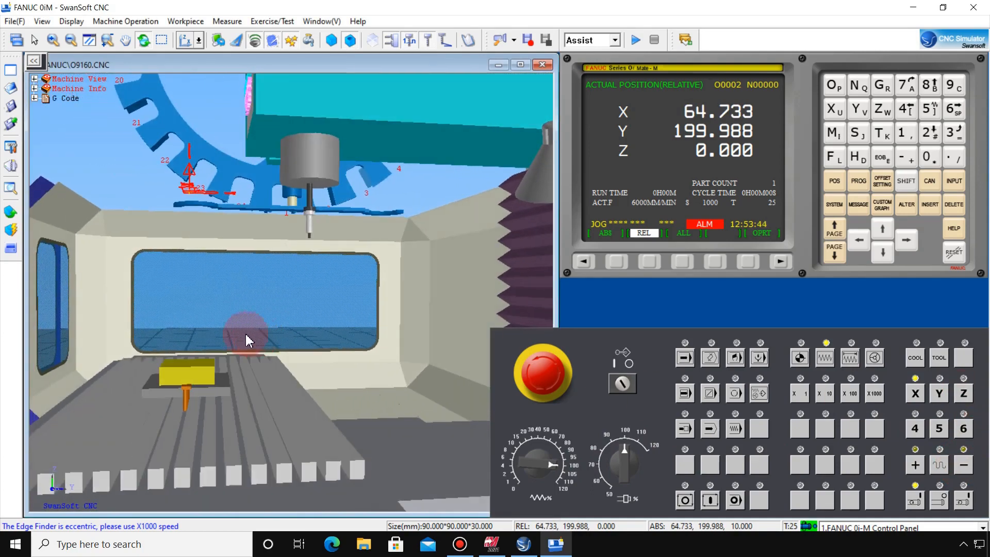
{"action": "left_click_drag", "start_coordinate": [147, 339], "coordinate": [237, 337]}
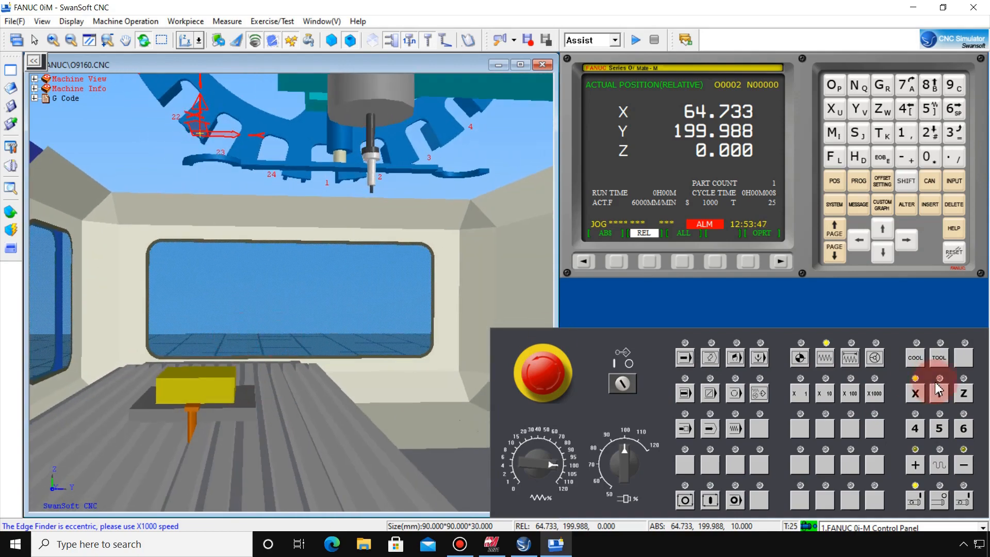
- Jog Y to about 8.6 and lower Z to about -203.4, bringing the edge finder close to the workpiece
{"action": "left_click", "coordinate": [967, 397]}
{"action": "left_click", "coordinate": [969, 467]}
{"action": "left_click_drag", "start_coordinate": [968, 471], "coordinate": [972, 475]}
{"action": "left_click_drag", "start_coordinate": [454, 432], "coordinate": [591, 373]}
{"action": "left_click_drag", "start_coordinate": [957, 465], "coordinate": [962, 465]}
{"action": "left_click_drag", "start_coordinate": [381, 384], "coordinate": [369, 365]}
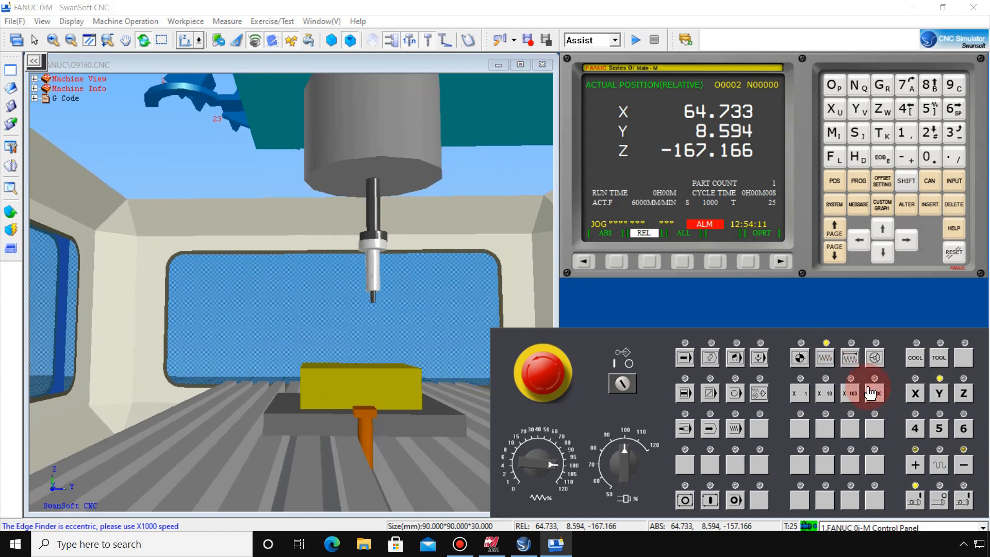
{"action": "left_click_drag", "start_coordinate": [965, 475], "coordinate": [965, 473]}
{"action": "left_click_drag", "start_coordinate": [382, 378], "coordinate": [368, 375]}
{"action": "scroll", "coordinate": [369, 375], "scroll_direction": "up", "scroll_amount": 4}
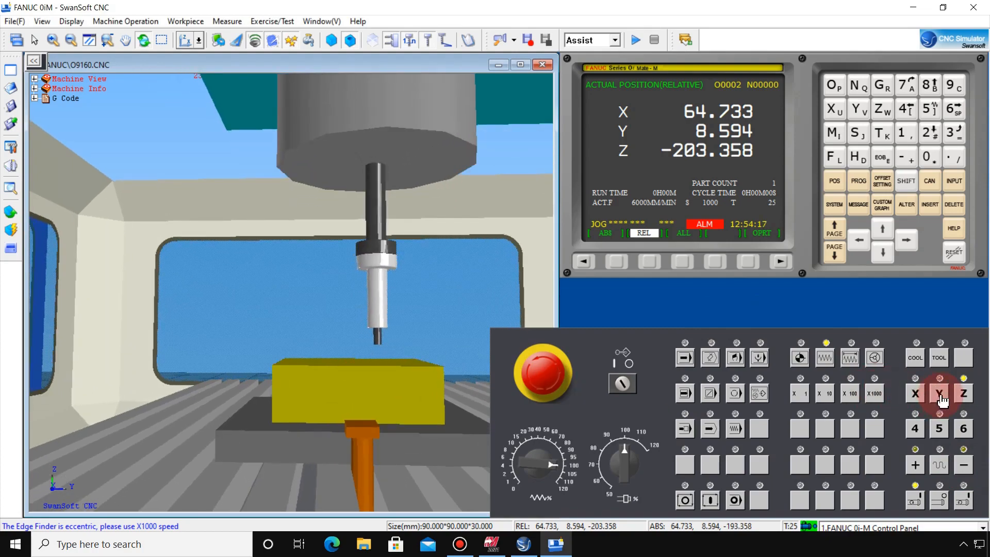
- Jog Y to about -0.5 and lower Z to about -218.5 so the edge finder tip sits beside the workpiece
{"action": "left_click", "coordinate": [940, 394]}
{"action": "left_click_drag", "start_coordinate": [965, 475], "coordinate": [965, 474]}
{"action": "left_click_drag", "start_coordinate": [364, 407], "coordinate": [364, 402]}
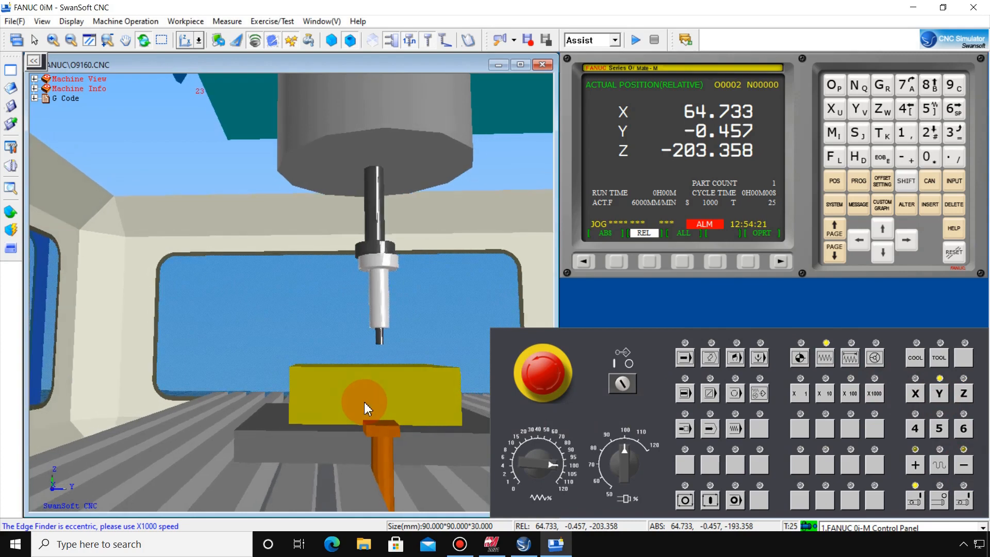
{"action": "scroll", "coordinate": [365, 402], "scroll_direction": "up", "scroll_amount": 2}
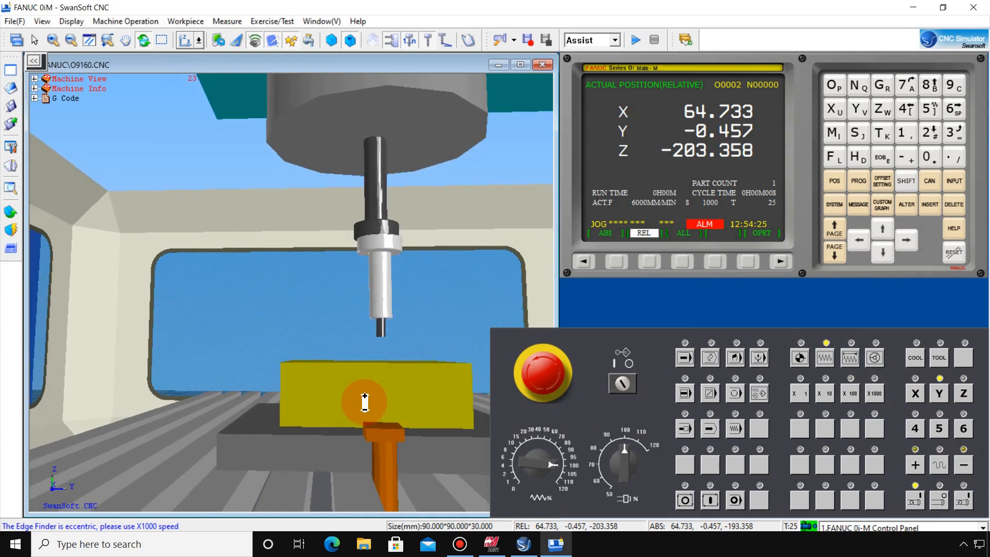
{"action": "left_click", "coordinate": [185, 42]}
{"action": "left_click_drag", "start_coordinate": [284, 242], "coordinate": [310, 356]}
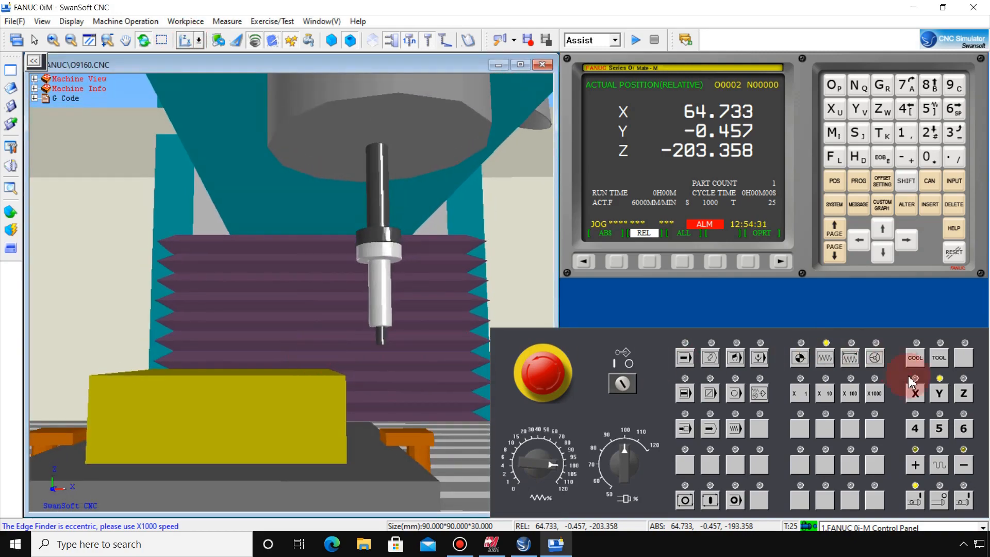
{"action": "left_click", "coordinate": [963, 394]}
{"action": "left_click", "coordinate": [945, 464]}
{"action": "left_click_drag", "start_coordinate": [965, 472], "coordinate": [963, 474]}
- Switch to incremental mode at X100 and step the X axis in the negative direction to about 61.7
{"action": "left_click", "coordinate": [852, 363]}
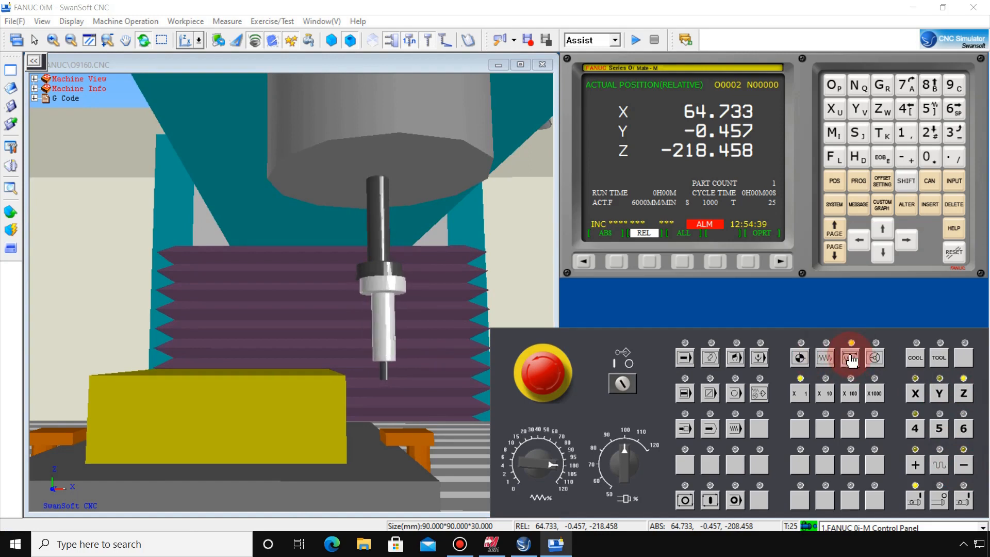
{"action": "left_click", "coordinate": [851, 394]}
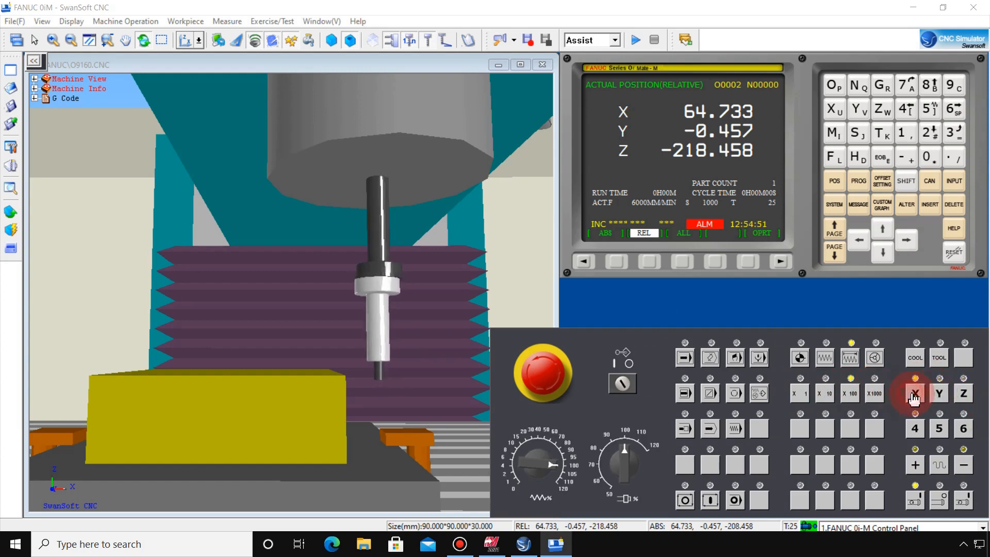
{"action": "left_click", "coordinate": [962, 466]}
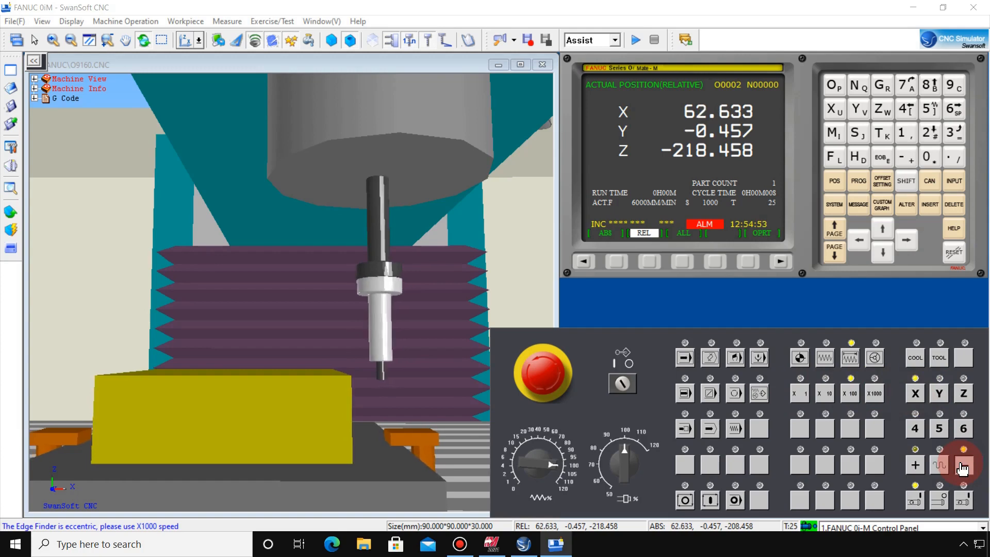
{"action": "scroll", "coordinate": [341, 350], "scroll_direction": "up", "scroll_amount": 2}
{"action": "left_click_drag", "start_coordinate": [352, 346], "coordinate": [341, 349]}
{"action": "scroll", "coordinate": [385, 241], "scroll_direction": "up", "scroll_amount": 3}
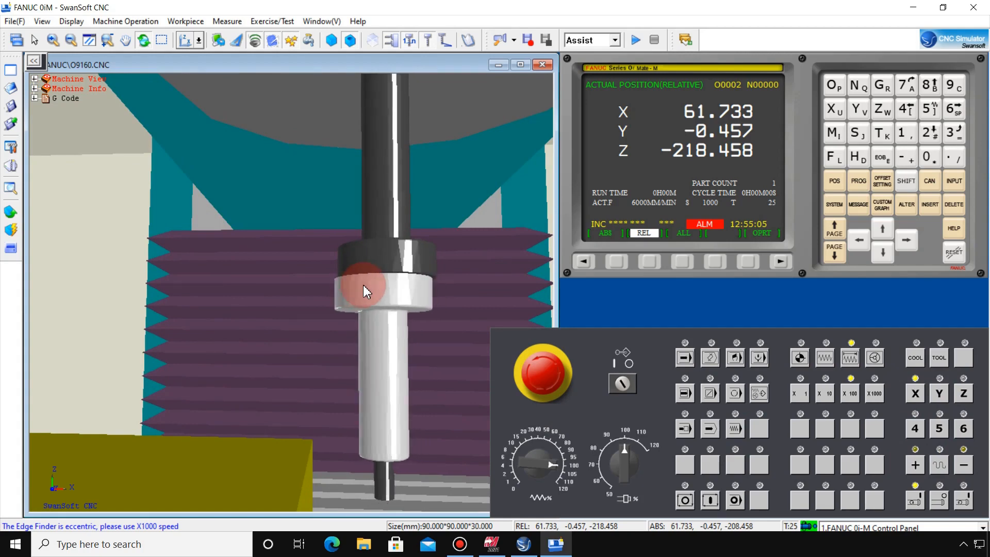
- Step X further in the negative direction to about 47.0 to bring the edge finder against the workpiece side
{"action": "left_click_drag", "start_coordinate": [316, 327], "coordinate": [327, 371]}
{"action": "left_click", "coordinate": [964, 465]}
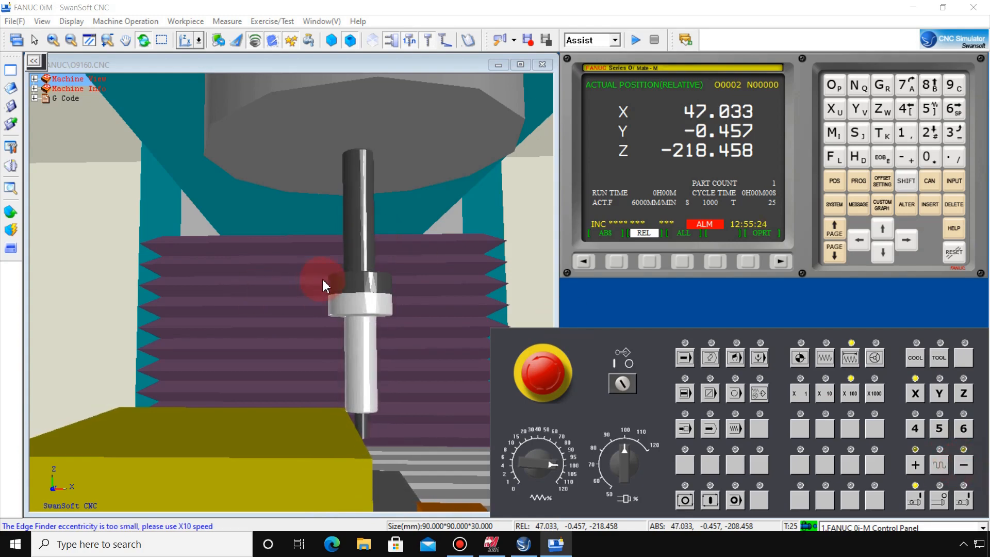
{"action": "scroll", "coordinate": [320, 286], "scroll_direction": "up", "scroll_amount": 5}
{"action": "left_click_drag", "start_coordinate": [360, 342], "coordinate": [311, 299]}
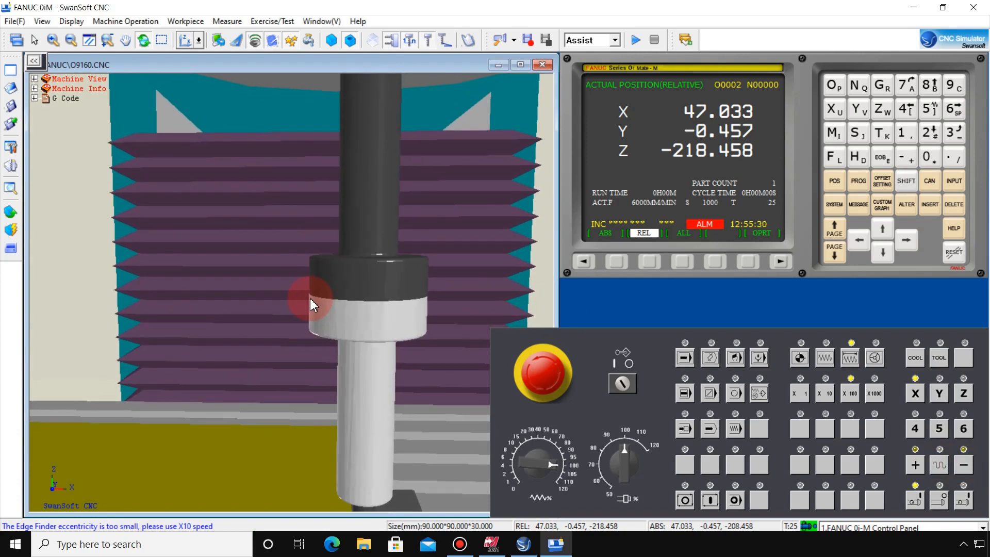
{"action": "left_click", "coordinate": [966, 468]}
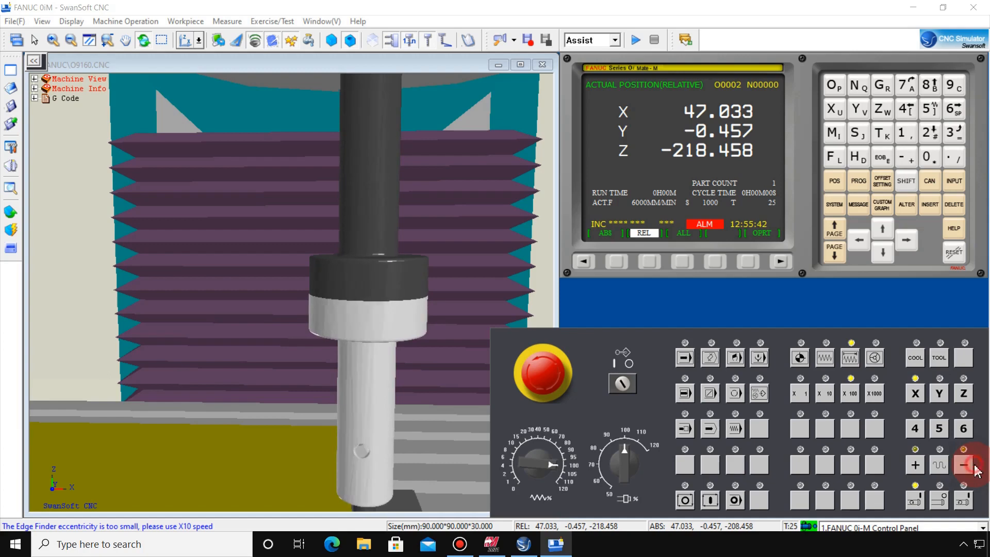
{"action": "left_click_drag", "start_coordinate": [370, 475], "coordinate": [325, 441]}
{"action": "left_click_drag", "start_coordinate": [331, 386], "coordinate": [325, 289]}
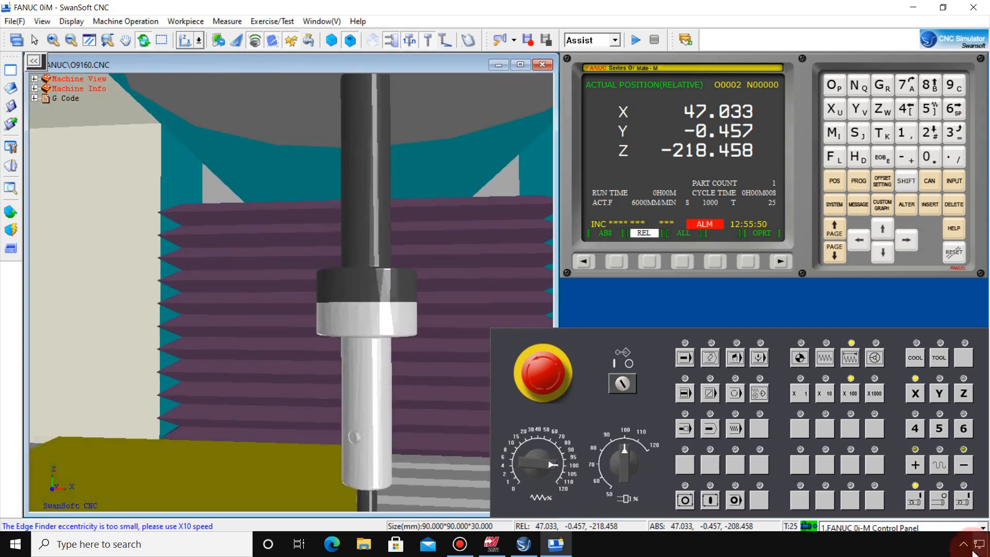
- Step X back in the positive direction to about 48.5, away from the workpiece side
{"action": "left_click", "coordinate": [914, 466]}
{"action": "left_click", "coordinate": [914, 467]}
{"action": "left_click", "coordinate": [914, 466]}
{"action": "left_click", "coordinate": [914, 467]}
{"action": "left_click", "coordinate": [915, 467]}
{"action": "left_click", "coordinate": [914, 467]}
{"action": "left_click", "coordinate": [914, 467]}
{"action": "left_click", "coordinate": [914, 467]}
{"action": "left_click", "coordinate": [914, 467]}
{"action": "left_click", "coordinate": [914, 467]}
{"action": "left_click", "coordinate": [914, 466]}
{"action": "left_click", "coordinate": [915, 466]}
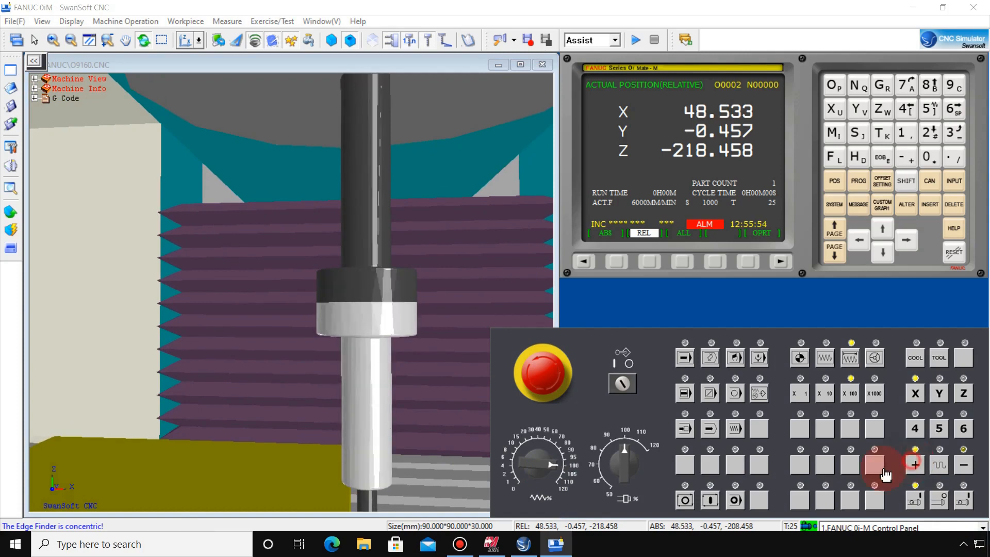
- Unload the edge finder from the spindle
{"action": "left_click", "coordinate": [133, 21]}
{"action": "left_click", "coordinate": [135, 78]}
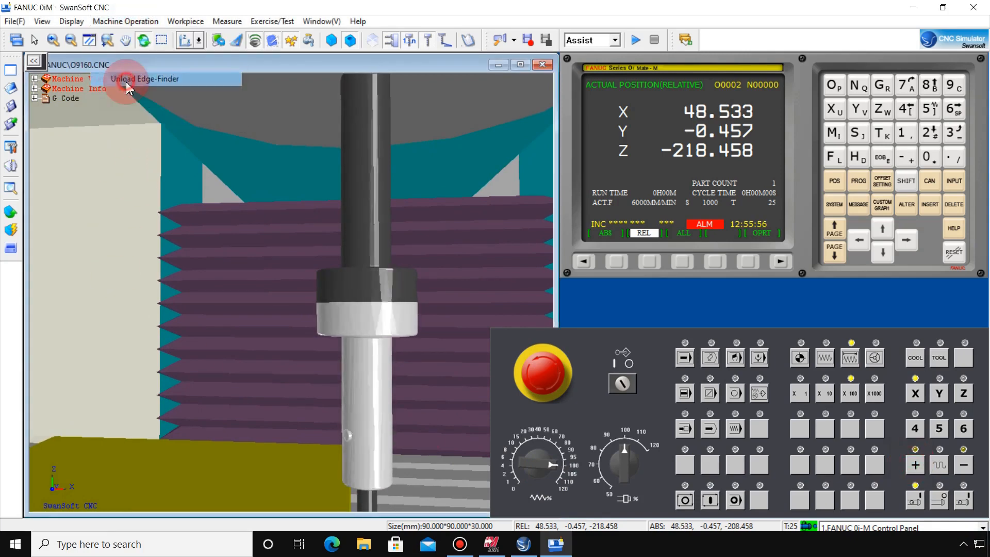
- Load the ME-420 eccentric edge finder into the spindle
{"action": "left_click", "coordinate": [133, 21]}
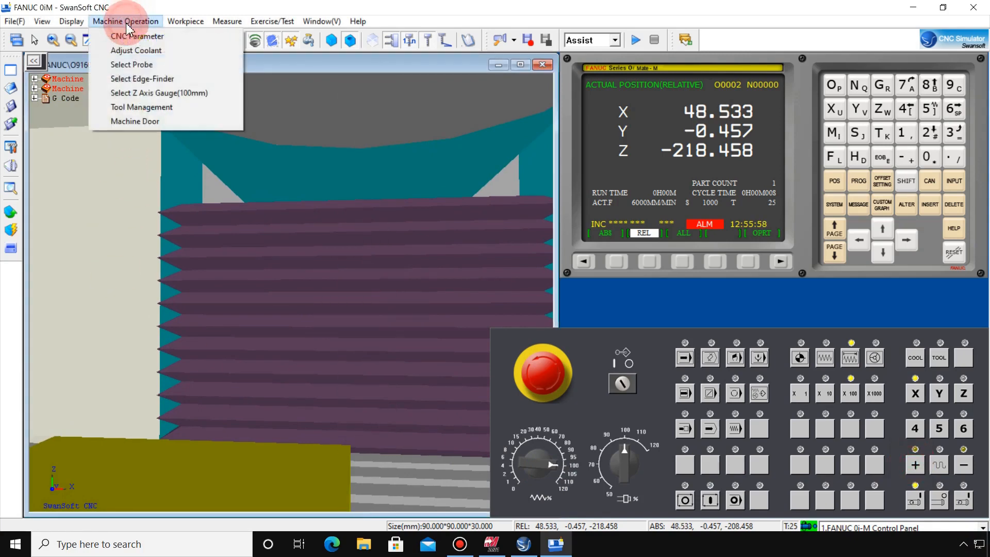
{"action": "left_click", "coordinate": [142, 80]}
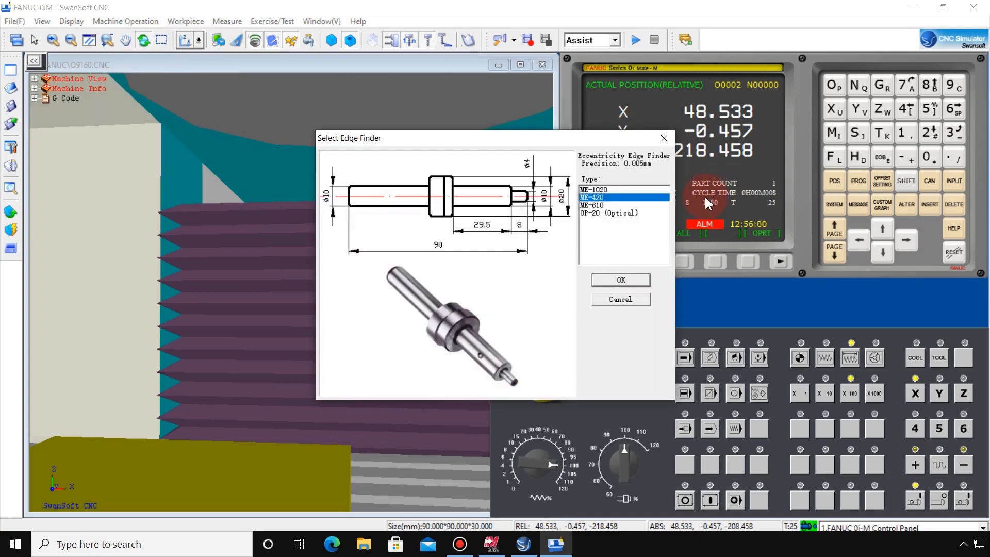
{"action": "left_click", "coordinate": [621, 280]}
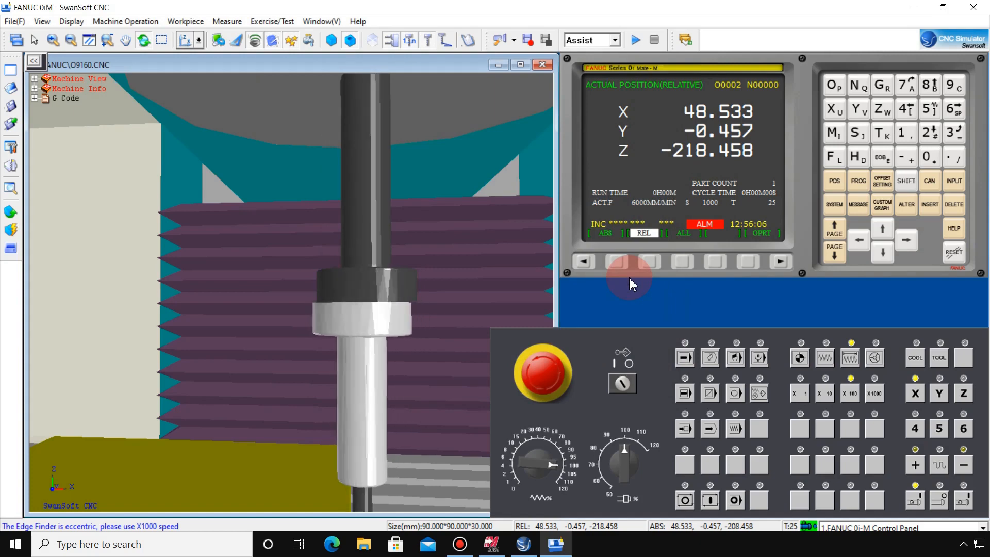
- Step X in the negative direction to about 46.8 to bring the edge finder against the workpiece side
{"action": "left_click_drag", "start_coordinate": [382, 302], "coordinate": [346, 365]}
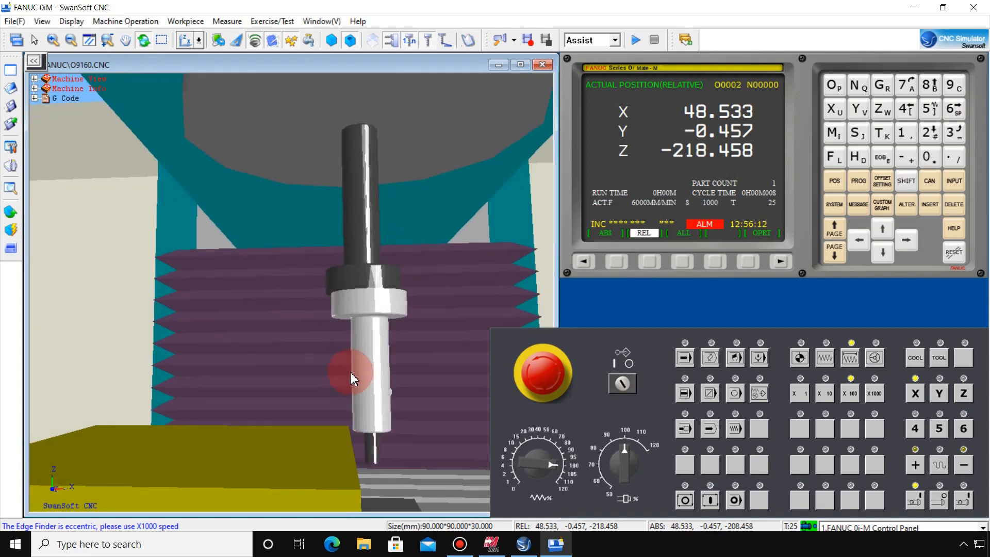
{"action": "scroll", "coordinate": [355, 272], "scroll_direction": "up", "scroll_amount": 3}
{"action": "left_click_drag", "start_coordinate": [355, 272], "coordinate": [367, 292]}
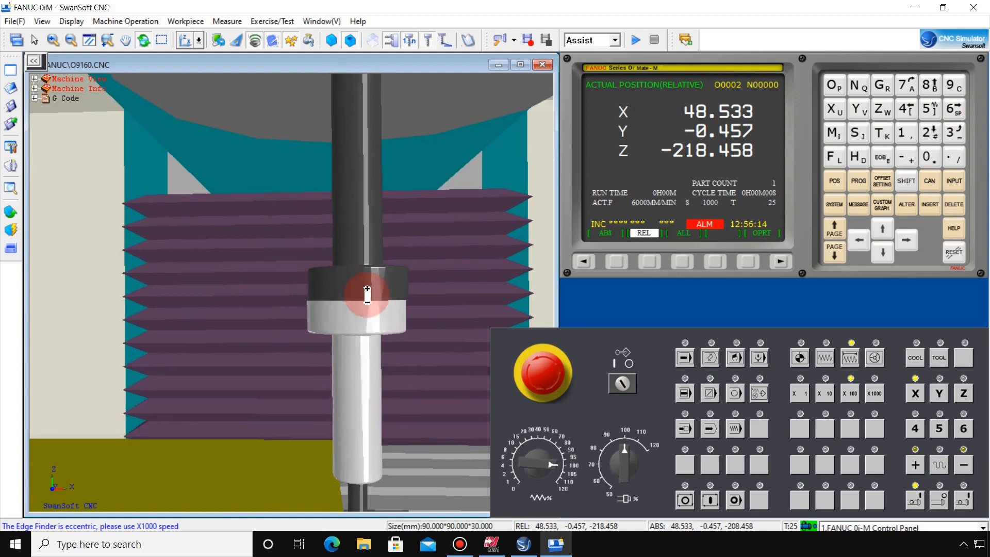
{"action": "left_click", "coordinate": [967, 469]}
{"action": "left_click", "coordinate": [966, 470]}
{"action": "left_click", "coordinate": [966, 470]}
{"action": "double_click", "coordinate": [966, 469]}
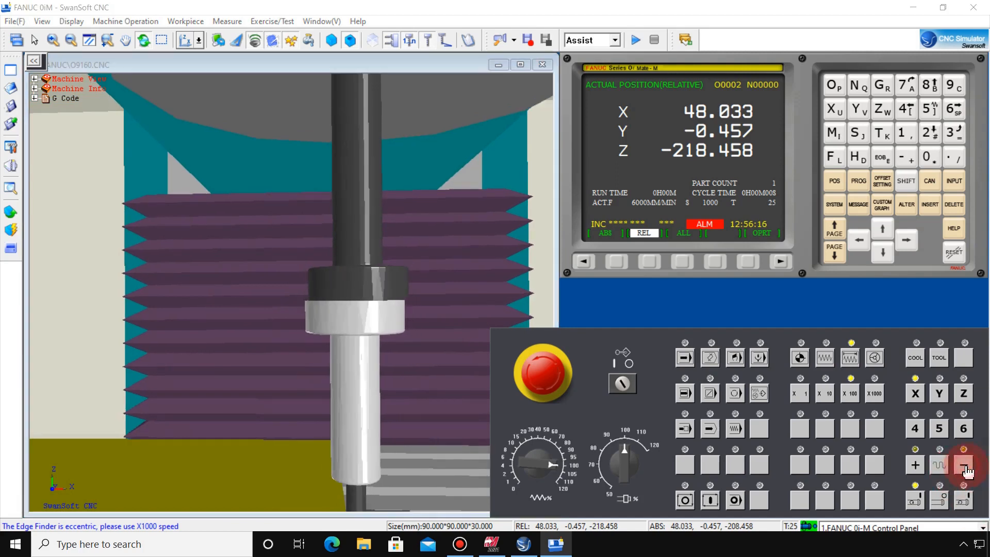
{"action": "left_click", "coordinate": [966, 470]}
{"action": "double_click", "coordinate": [966, 470]}
{"action": "double_click", "coordinate": [967, 470]}
{"action": "double_click", "coordinate": [966, 469]}
{"action": "double_click", "coordinate": [966, 470]}
{"action": "double_click", "coordinate": [966, 470]}
{"action": "left_click", "coordinate": [966, 470]}
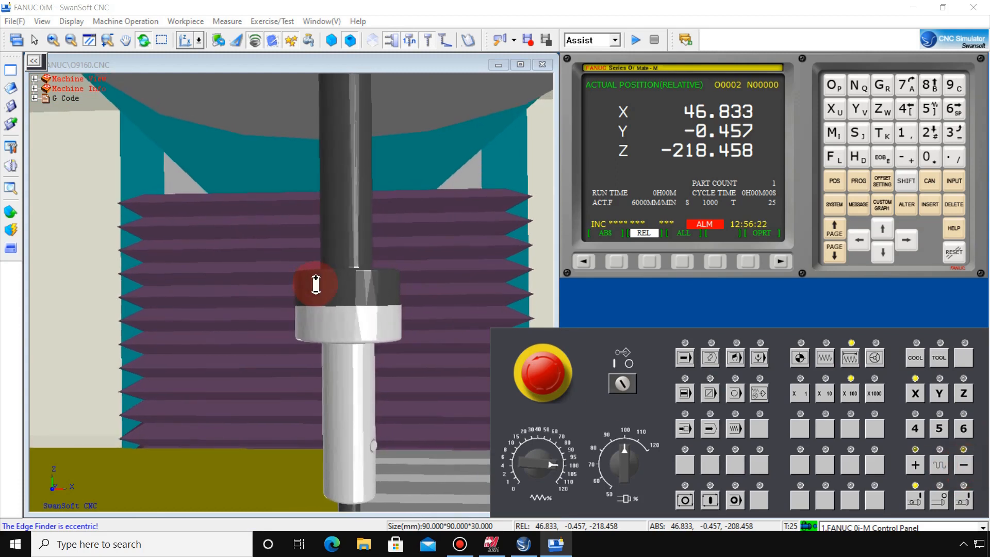
- Step X back in the positive direction to about 47.2
{"action": "left_click", "coordinate": [964, 465]}
{"action": "left_click", "coordinate": [965, 468]}
{"action": "left_click", "coordinate": [909, 464]}
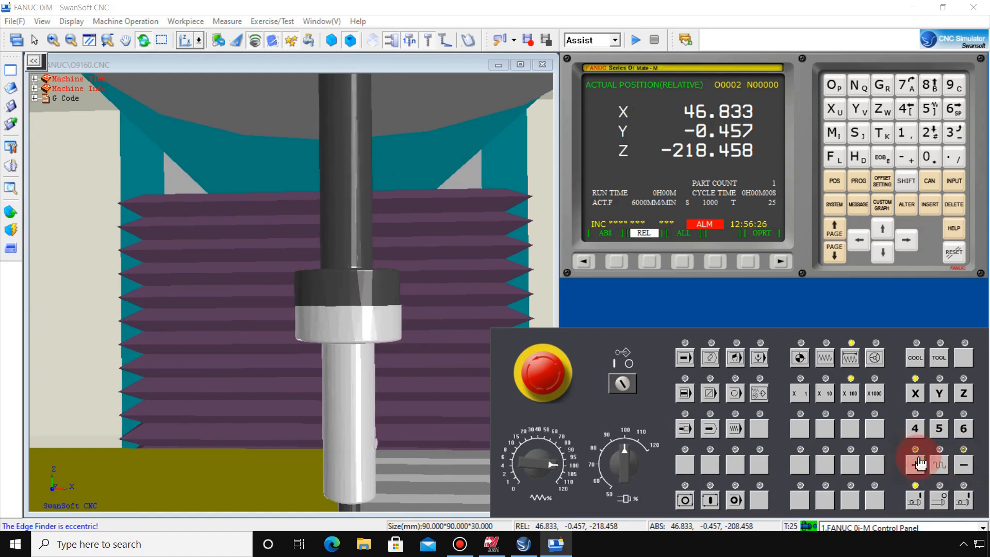
{"action": "left_click", "coordinate": [919, 464]}
{"action": "left_click", "coordinate": [918, 464]}
{"action": "left_click", "coordinate": [919, 464]}
{"action": "left_click", "coordinate": [919, 464]}
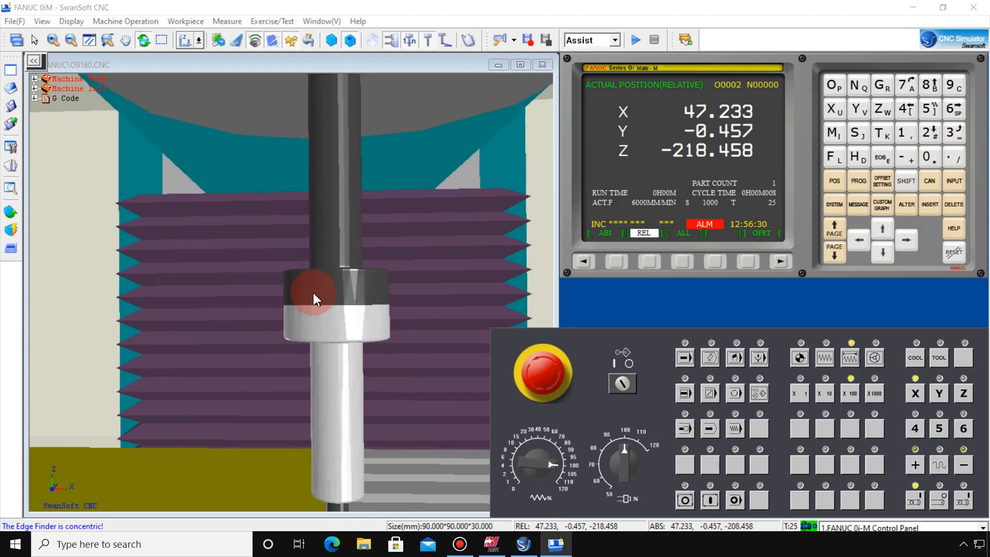
- Step X further in the positive direction to about 47.7, away from the workpiece side
{"action": "left_click_drag", "start_coordinate": [325, 466], "coordinate": [293, 326]}
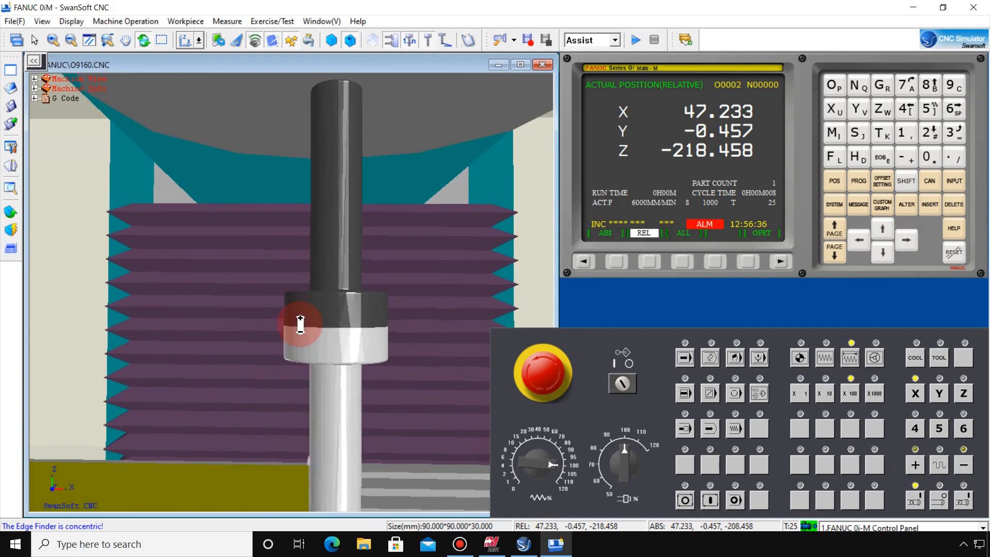
{"action": "left_click", "coordinate": [914, 466]}
{"action": "left_click", "coordinate": [914, 466]}
{"action": "left_click", "coordinate": [914, 466]}
{"action": "left_click", "coordinate": [914, 466]}
{"action": "left_click", "coordinate": [914, 466]}
- Unload the edge finder and load a fresh ME-420 into the spindle
{"action": "left_click", "coordinate": [132, 27]}
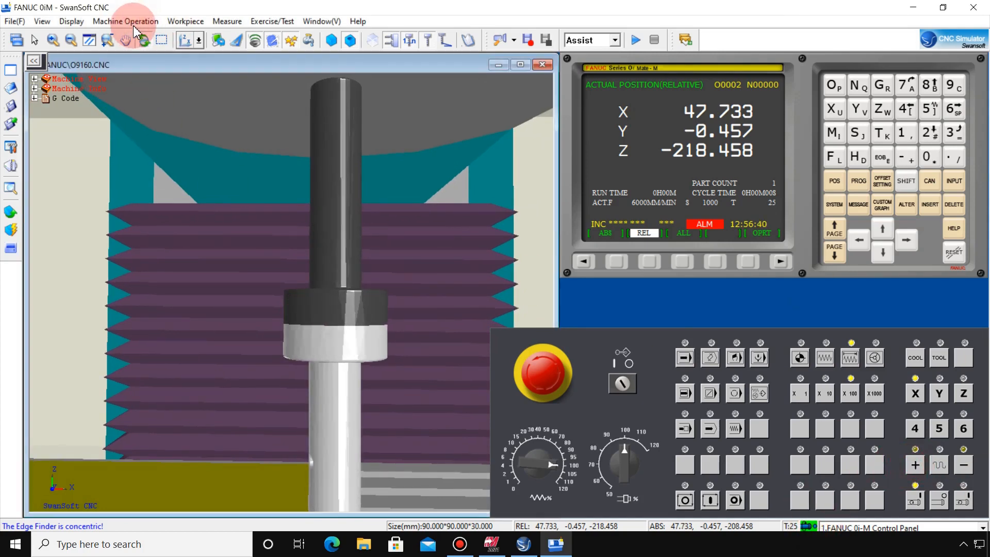
{"action": "left_click", "coordinate": [138, 79]}
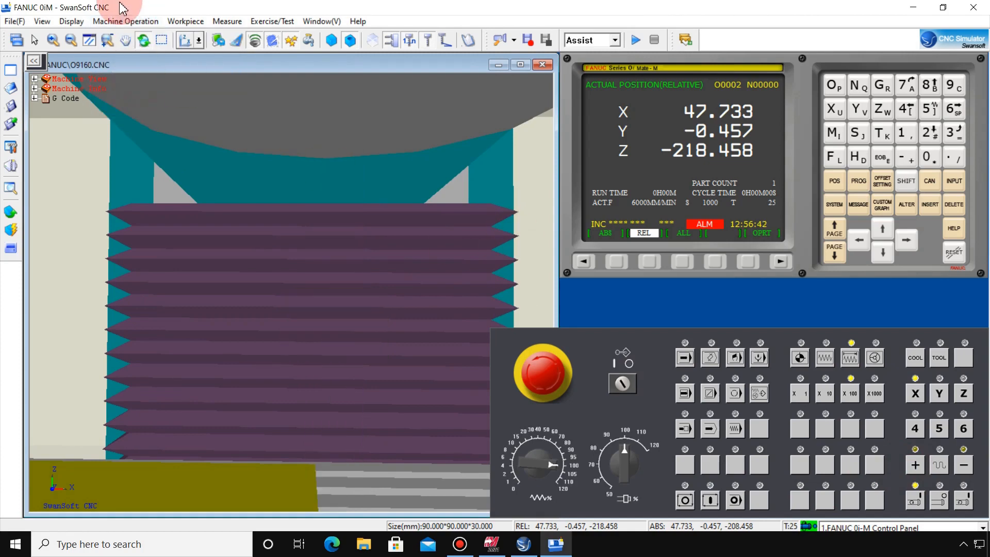
{"action": "left_click", "coordinate": [125, 21]}
{"action": "left_click", "coordinate": [152, 83]}
{"action": "left_click", "coordinate": [619, 279]}
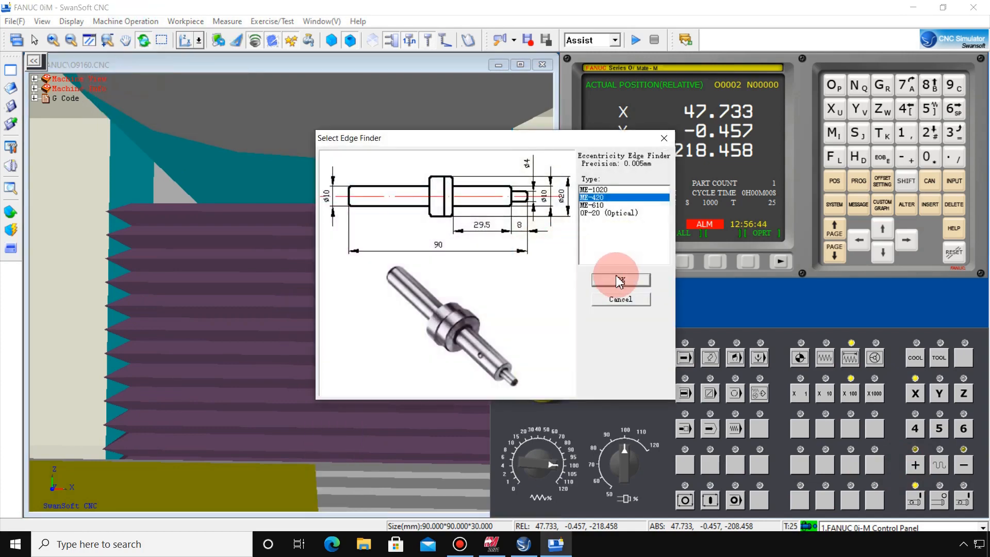
- Step X in the negative direction to about 46.9 against the workpiece side and back to about 47.3
{"action": "left_click_drag", "start_coordinate": [336, 426], "coordinate": [310, 407]}
{"action": "left_click", "coordinate": [964, 465]}
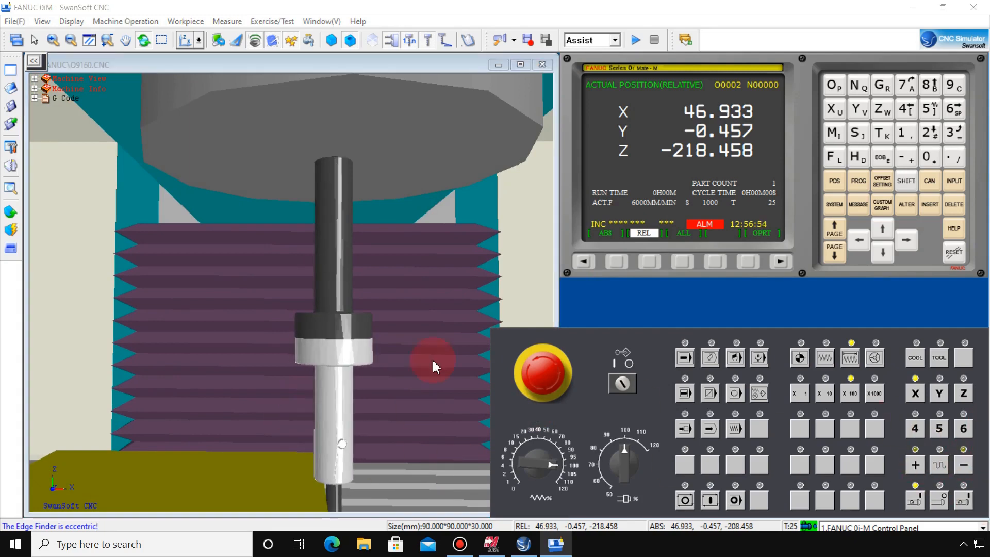
{"action": "left_click", "coordinate": [915, 467]}
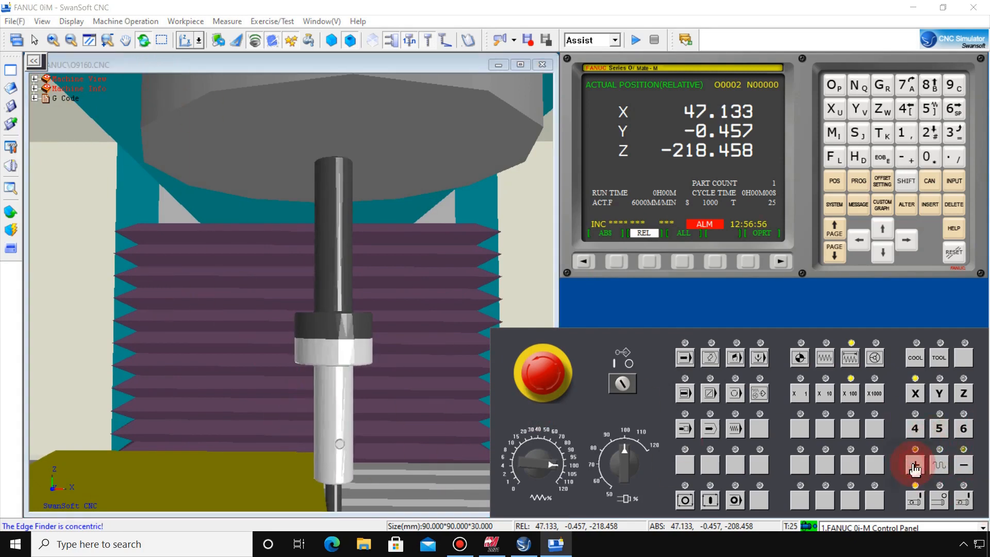
- Replace the edge finder again by unloading it and selecting the ME-420 type
{"action": "left_click", "coordinate": [149, 23]}
{"action": "left_click", "coordinate": [144, 78]}
{"action": "left_click", "coordinate": [121, 21]}
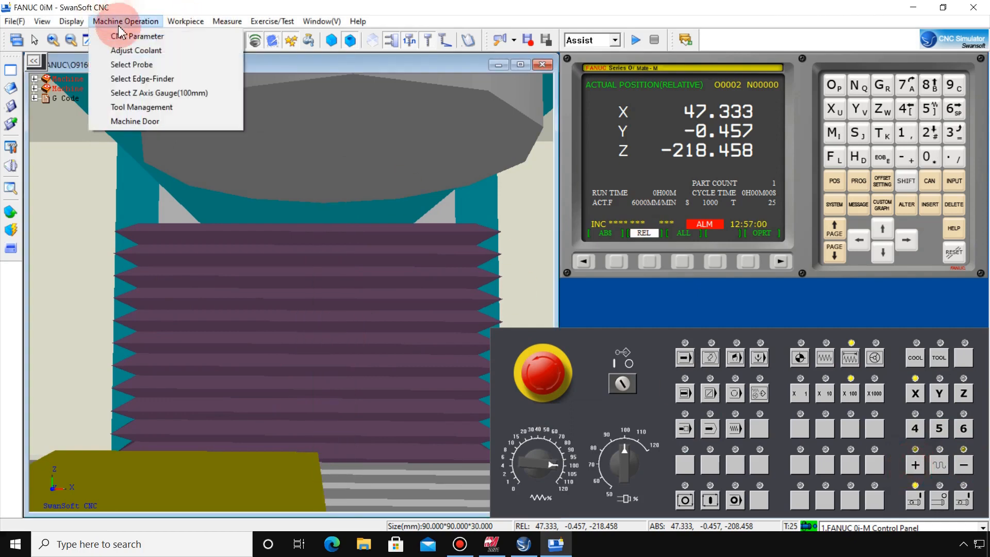
{"action": "left_click", "coordinate": [140, 78]}
{"action": "left_click", "coordinate": [633, 281]}
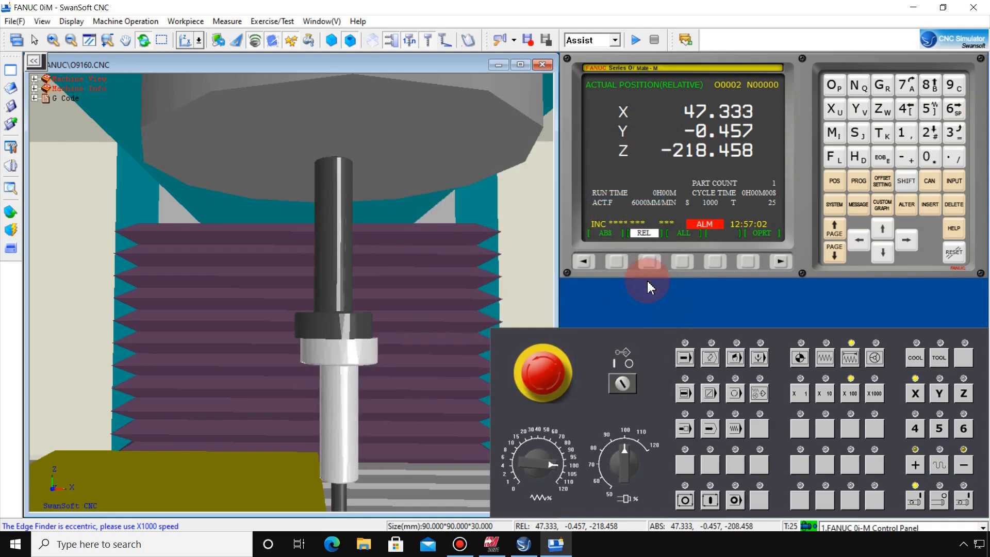
- Step X in the positive direction to move the edge finder clear of the workpiece side
{"action": "left_click_drag", "start_coordinate": [283, 479], "coordinate": [277, 464]}
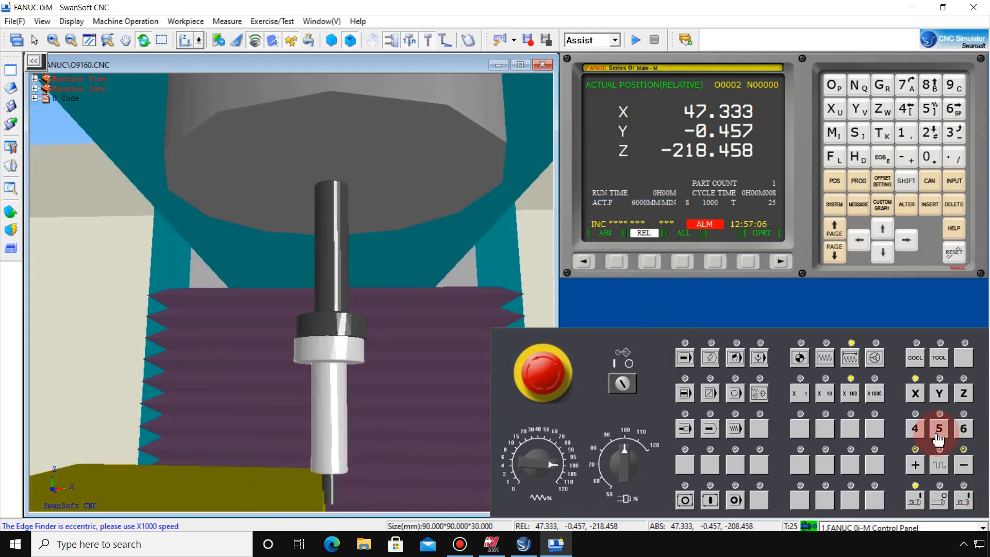
{"action": "left_click", "coordinate": [916, 465]}
{"action": "left_click", "coordinate": [916, 466]}
{"action": "left_click", "coordinate": [917, 466]}
{"action": "left_click", "coordinate": [917, 466]}
{"action": "left_click", "coordinate": [916, 465]}
- Step X in the negative direction to 47.033 so the edge finder touches the workpiece side
{"action": "left_click", "coordinate": [965, 467]}
{"action": "left_click", "coordinate": [966, 467]}
{"action": "left_click", "coordinate": [965, 468]}
{"action": "left_click", "coordinate": [966, 468]}
{"action": "left_click", "coordinate": [965, 467]}
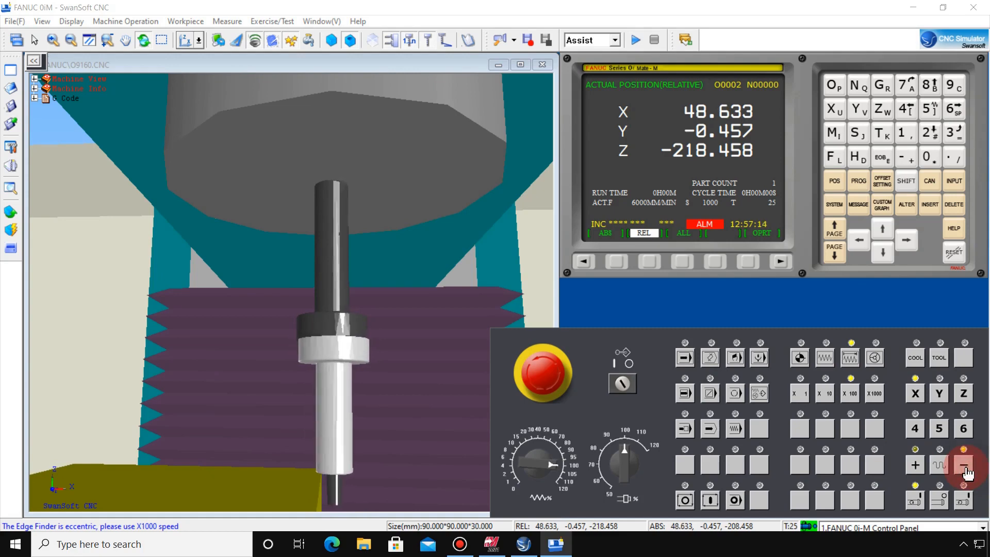
{"action": "left_click", "coordinate": [965, 467]}
{"action": "left_click", "coordinate": [965, 467]}
{"action": "left_click", "coordinate": [966, 468]}
{"action": "left_click", "coordinate": [966, 468]}
{"action": "left_click", "coordinate": [966, 468]}
{"action": "left_click_drag", "start_coordinate": [363, 345], "coordinate": [369, 396]}
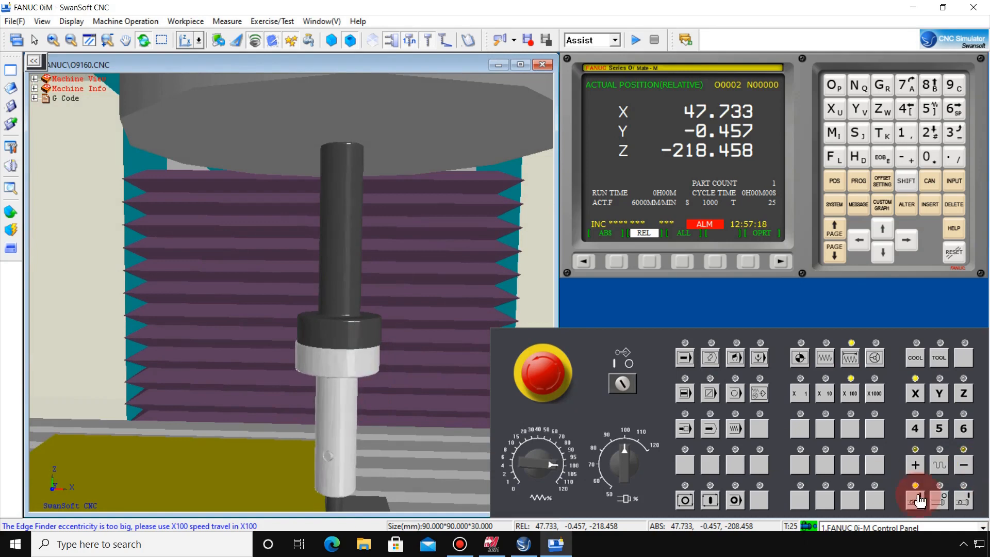
{"action": "left_click", "coordinate": [963, 467]}
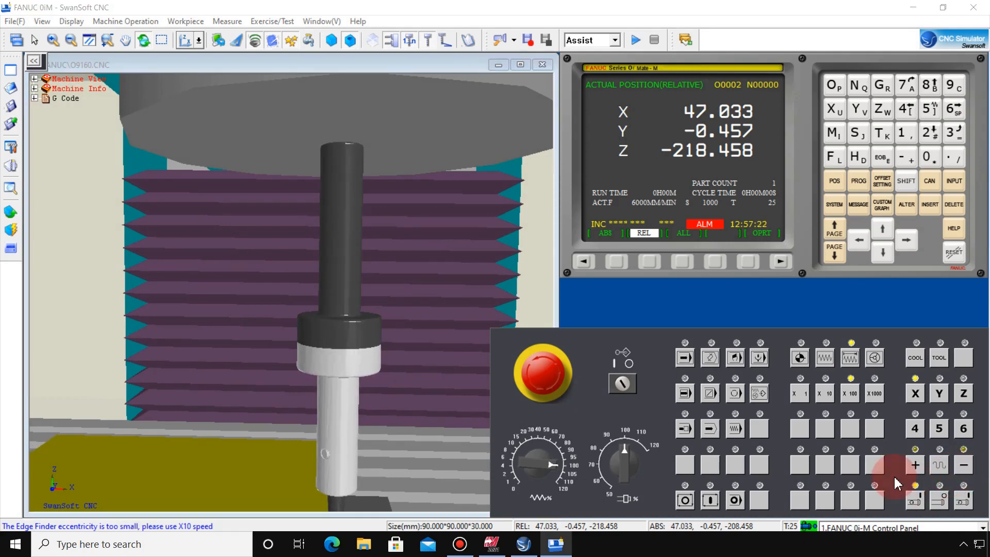
- Set the relative X coordinate to zero at the touched workpiece side using Origin
{"action": "mouse_move", "coordinate": [317, 366]}
{"action": "left_mouse_down"}
{"action": "mouse_move", "coordinate": [309, 321]}
{"action": "mouse_move", "coordinate": [327, 269]}
{"action": "mouse_move", "coordinate": [294, 294]}
{"action": "mouse_move", "coordinate": [294, 283]}
{"action": "mouse_move", "coordinate": [303, 352]}
{"action": "mouse_move", "coordinate": [299, 334]}
{"action": "mouse_move", "coordinate": [319, 347]}
{"action": "mouse_move", "coordinate": [303, 381]}
{"action": "left_mouse_up"}
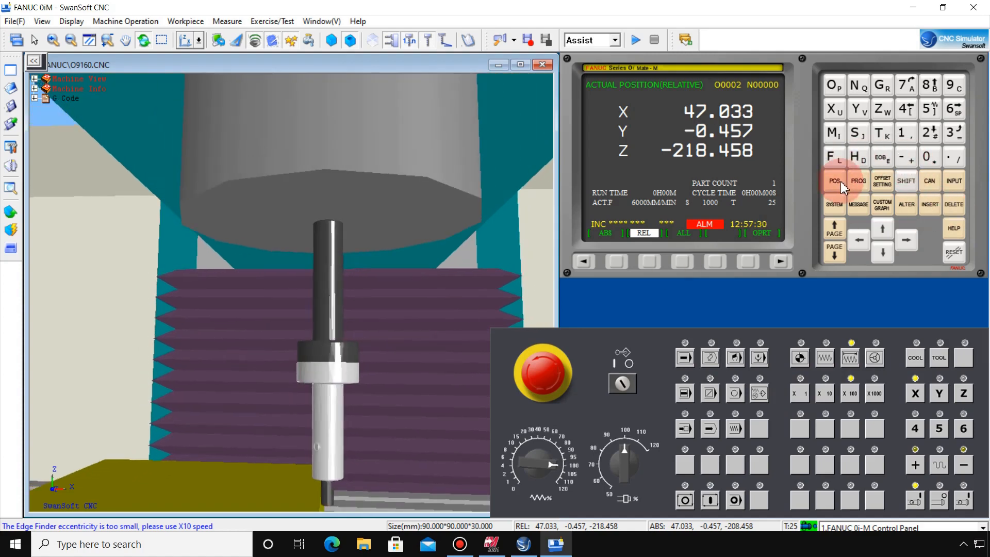
{"action": "left_click", "coordinate": [683, 262]}
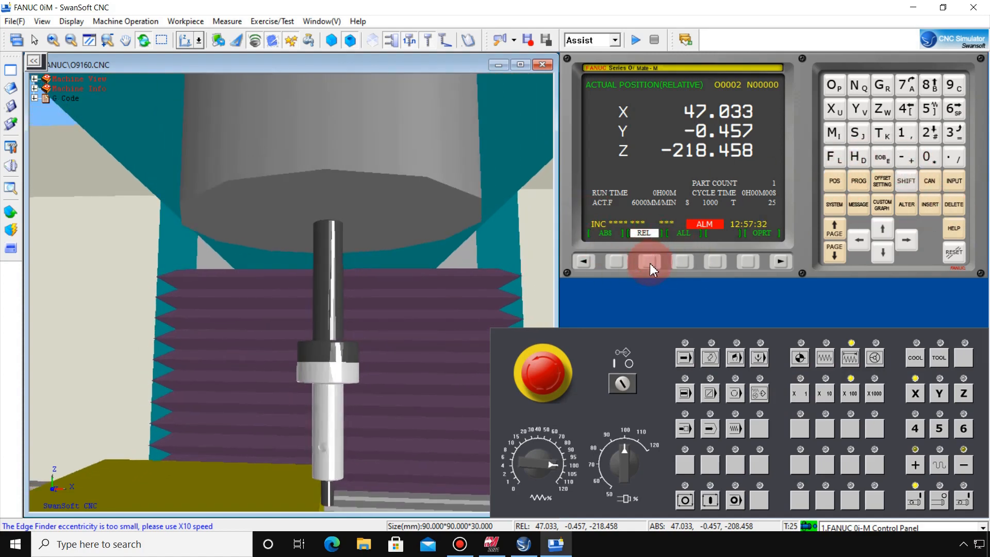
{"action": "left_click", "coordinate": [846, 99]}
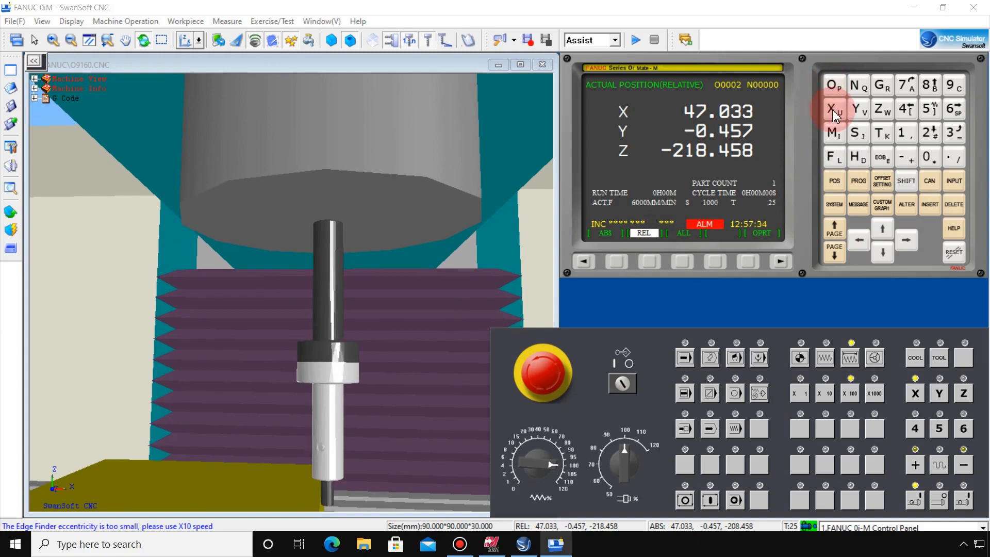
{"action": "left_click", "coordinate": [833, 109]}
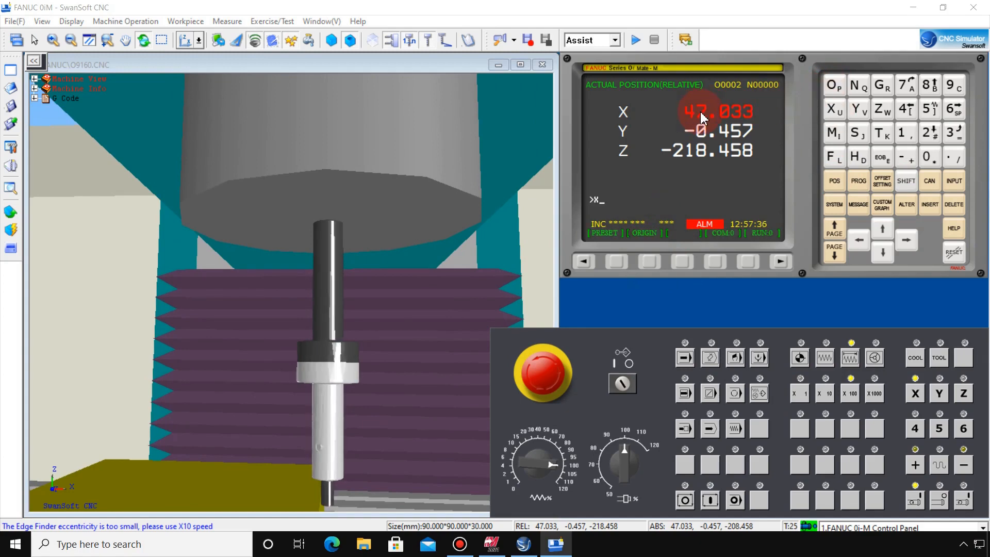
{"action": "left_click", "coordinate": [647, 261]}
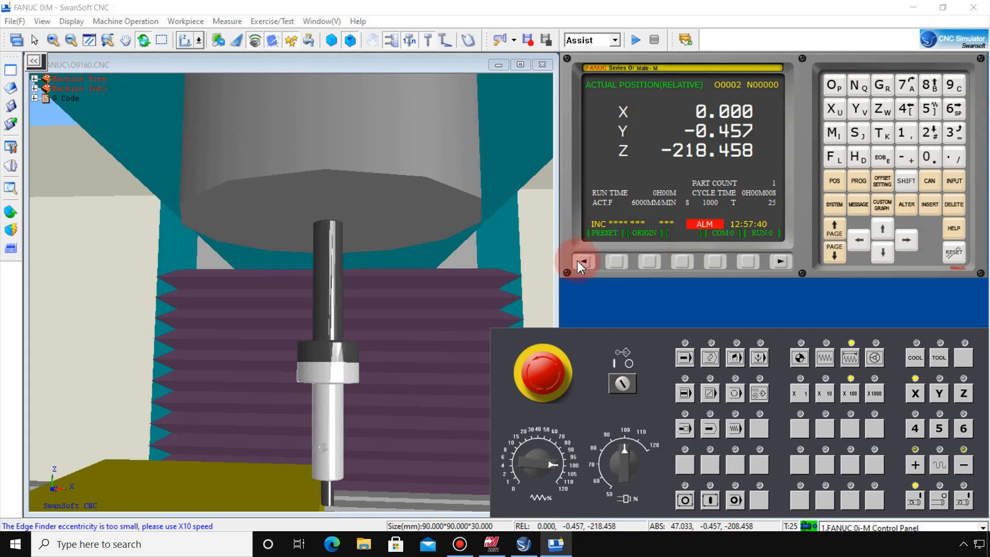
- Switch to JOG mode and try to raise the Z axis with the edge finder still at the workpiece side
{"action": "scroll", "coordinate": [321, 316], "scroll_direction": "down", "scroll_amount": 4}
{"action": "left_click_drag", "start_coordinate": [312, 367], "coordinate": [324, 360]}
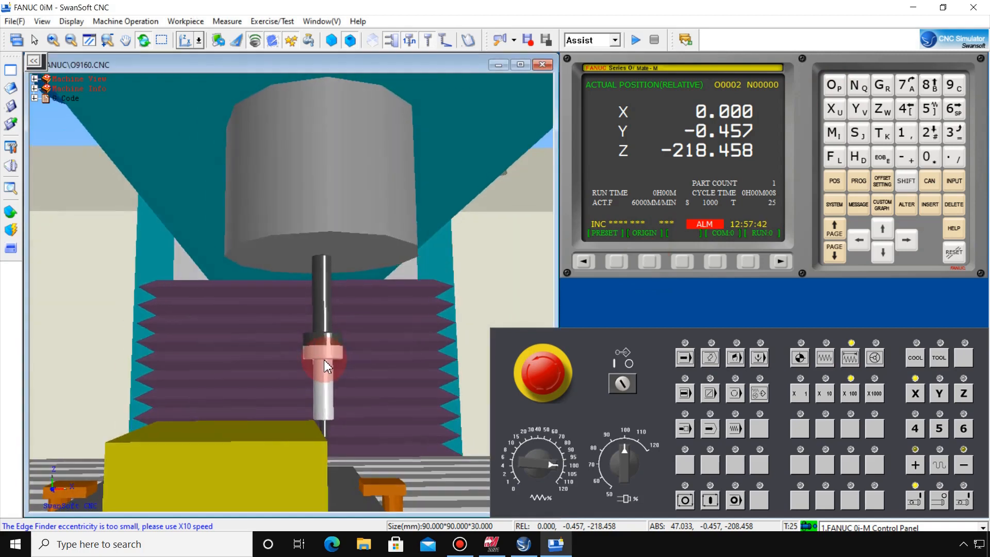
{"action": "scroll", "coordinate": [323, 358], "scroll_direction": "down", "scroll_amount": 2}
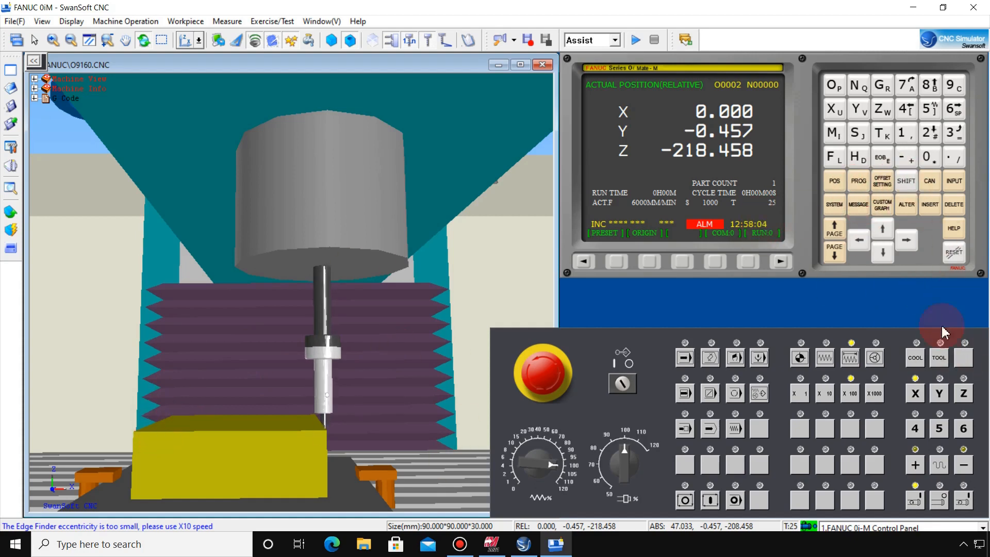
{"action": "left_click", "coordinate": [964, 395]}
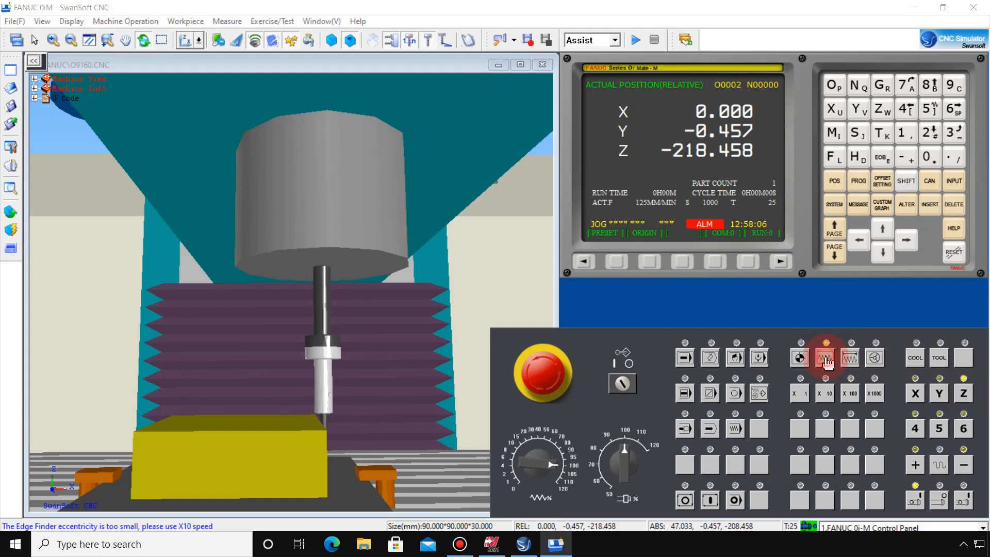
{"action": "left_click", "coordinate": [917, 466]}
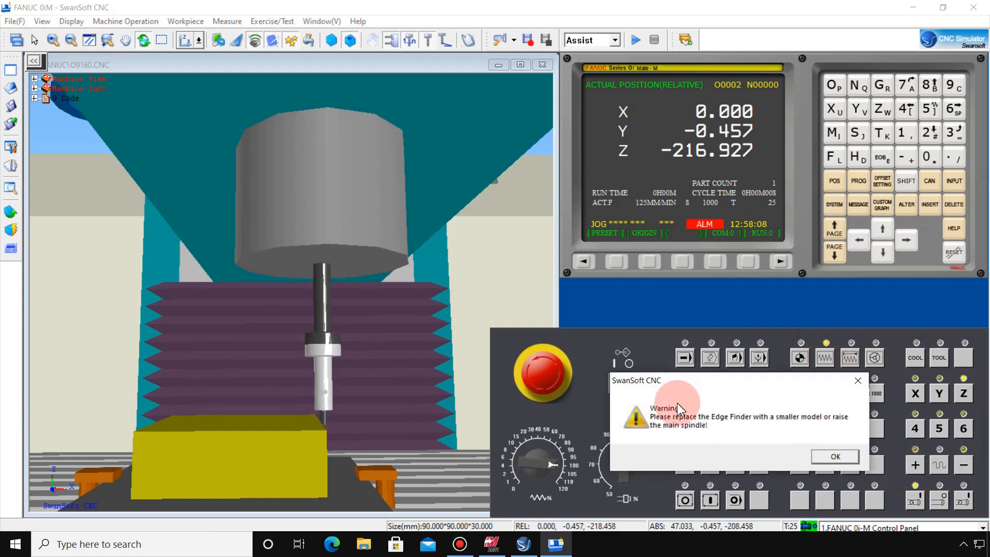
{"action": "left_click", "coordinate": [828, 458]}
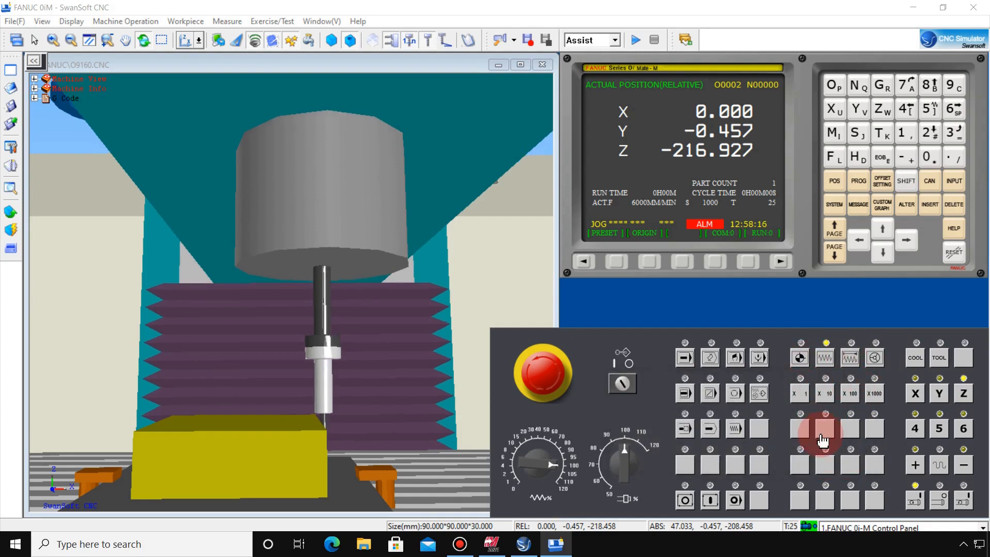
- Jog X in the positive direction to relative 12.256, clear of the workpiece, and raise Z to -201.605
{"action": "left_click", "coordinate": [916, 468]}
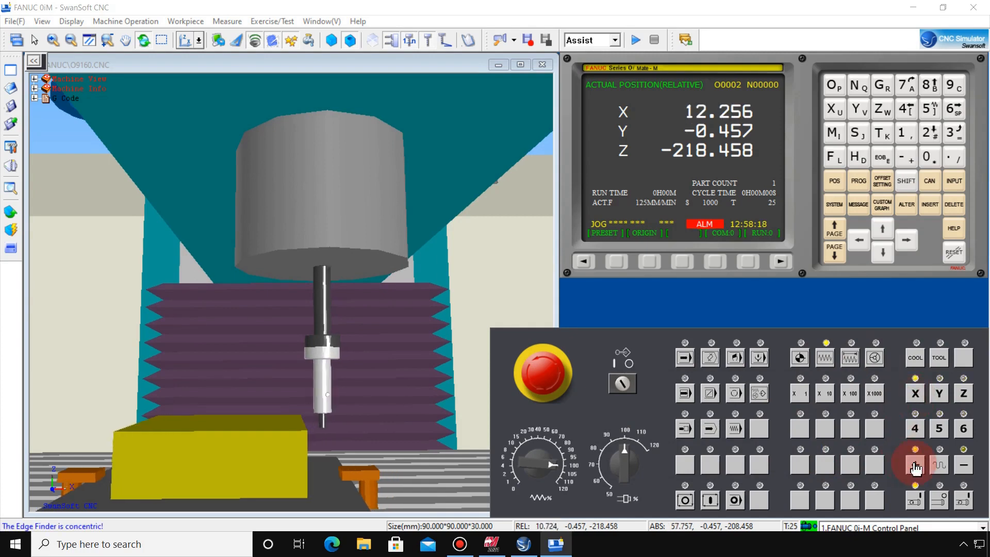
{"action": "left_click", "coordinate": [963, 393]}
{"action": "left_click", "coordinate": [916, 469]}
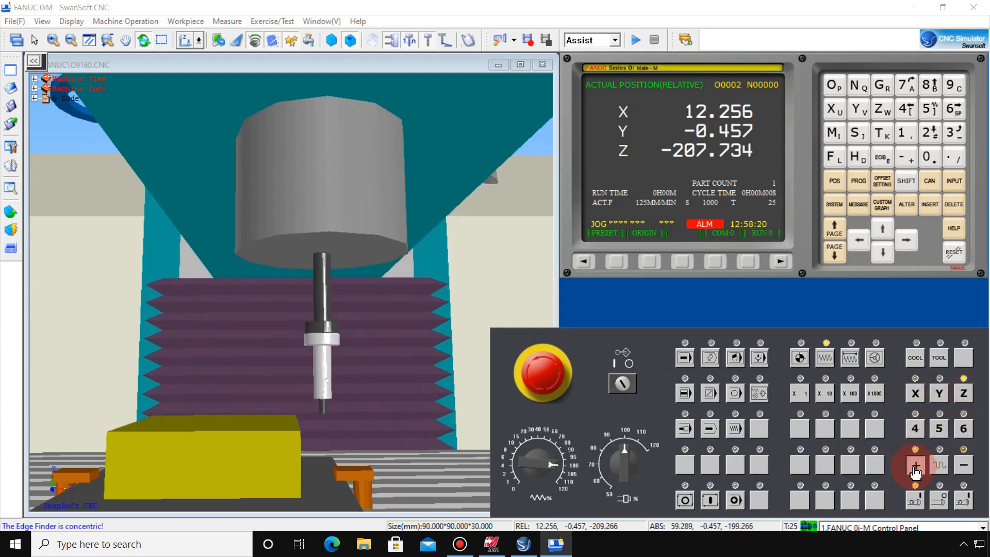
- Unload the current edge finder and mount the ME-420 eccentric edge finder again
{"action": "left_click", "coordinate": [106, 22]}
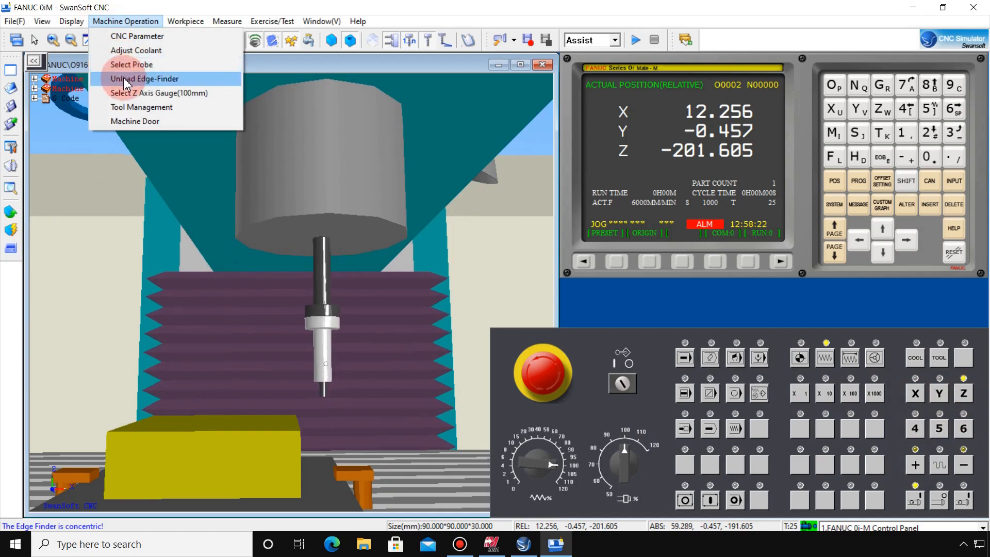
{"action": "left_click", "coordinate": [139, 79]}
{"action": "left_click", "coordinate": [125, 21]}
{"action": "left_click", "coordinate": [128, 80]}
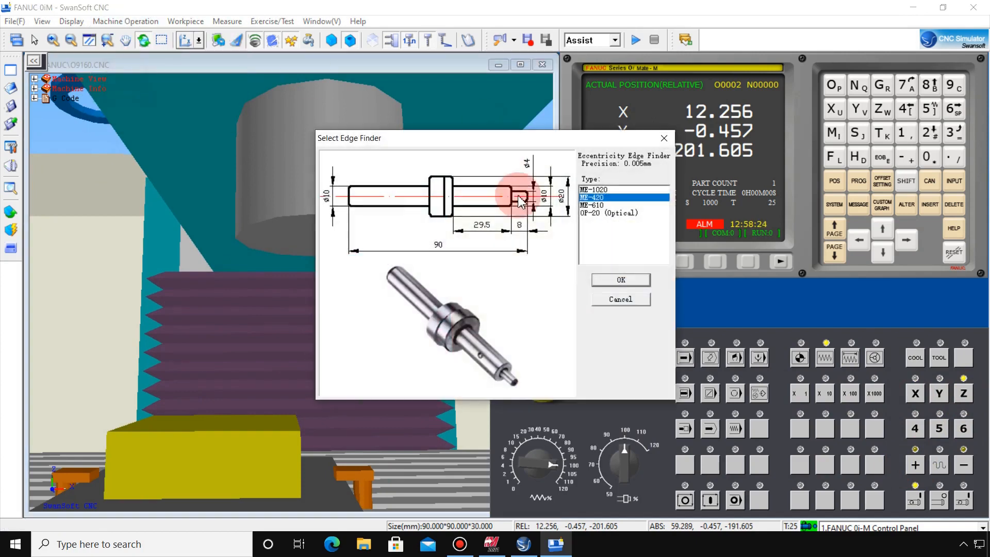
{"action": "left_click", "coordinate": [608, 281]}
- Jog X in the negative direction to relative -102.780, past the opposite side of the workpiece
{"action": "left_click", "coordinate": [924, 394]}
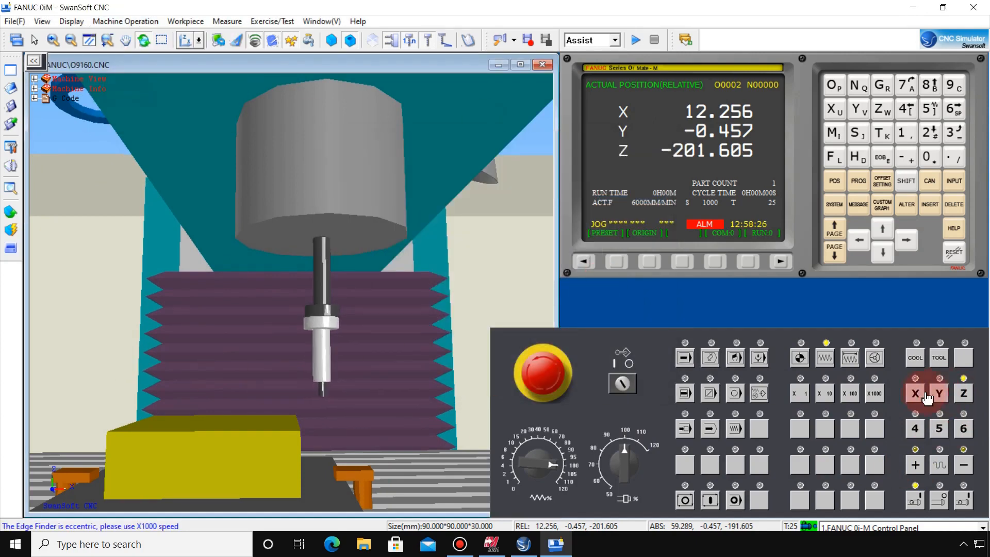
{"action": "left_click", "coordinate": [916, 466]}
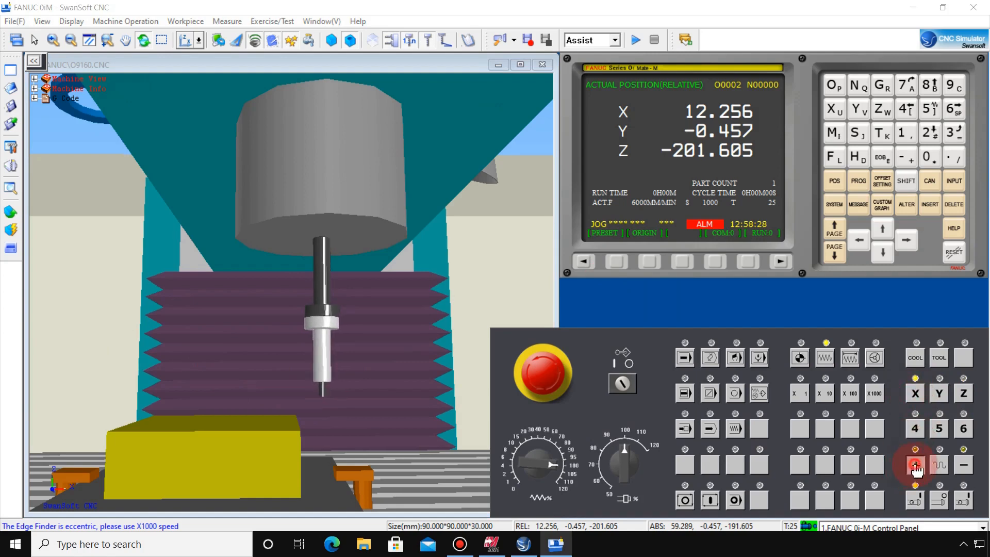
{"action": "left_click", "coordinate": [969, 469]}
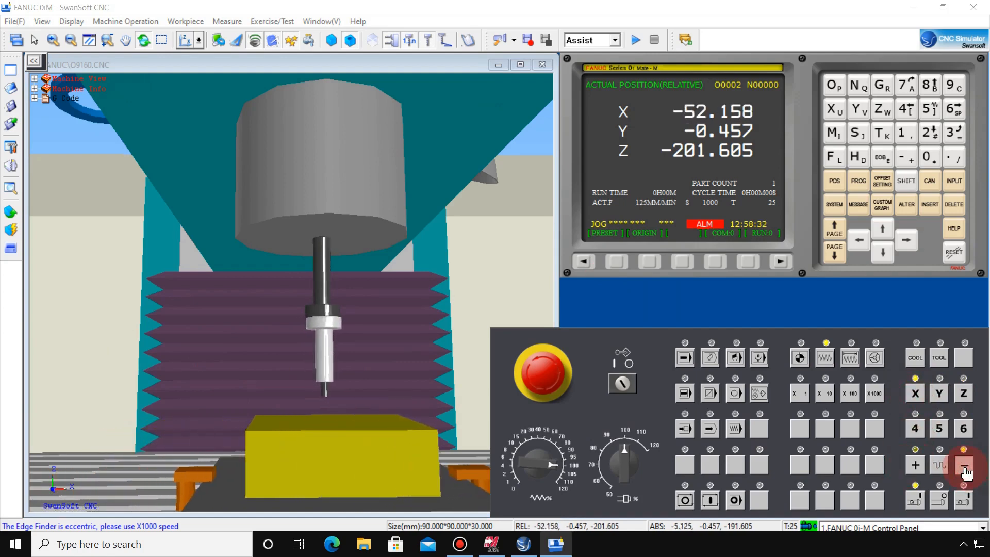
{"action": "left_click", "coordinate": [915, 466]}
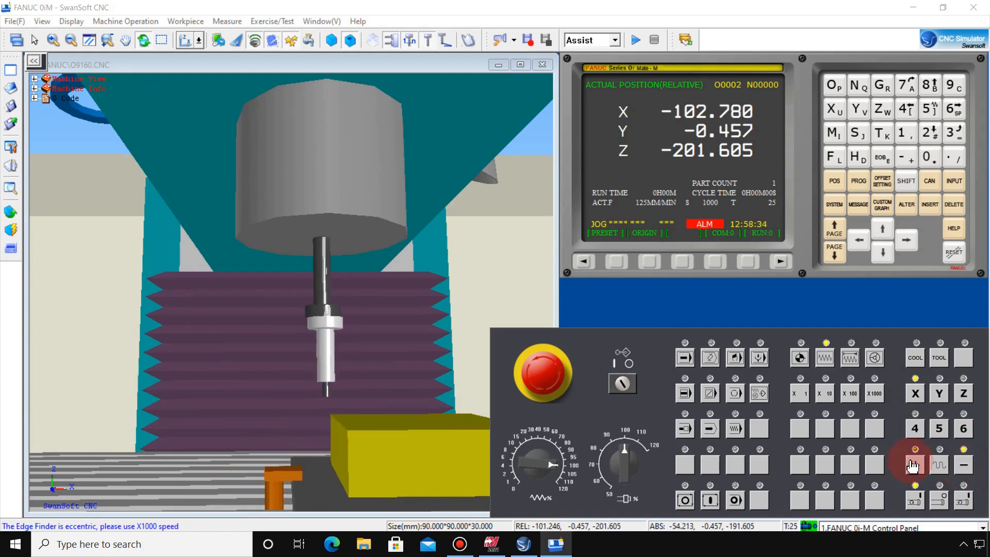
{"action": "left_click", "coordinate": [344, 428]}
{"action": "left_click_drag", "start_coordinate": [344, 427], "coordinate": [327, 434]}
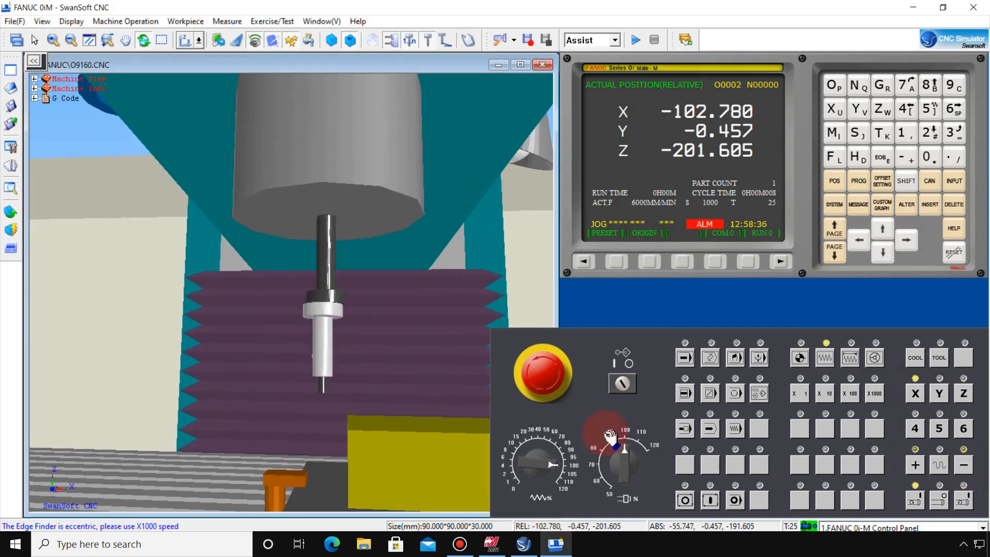
- Lower Z in JOG mode to -216.942 beside the workpiece
{"action": "left_click", "coordinate": [964, 391]}
{"action": "left_click", "coordinate": [963, 466]}
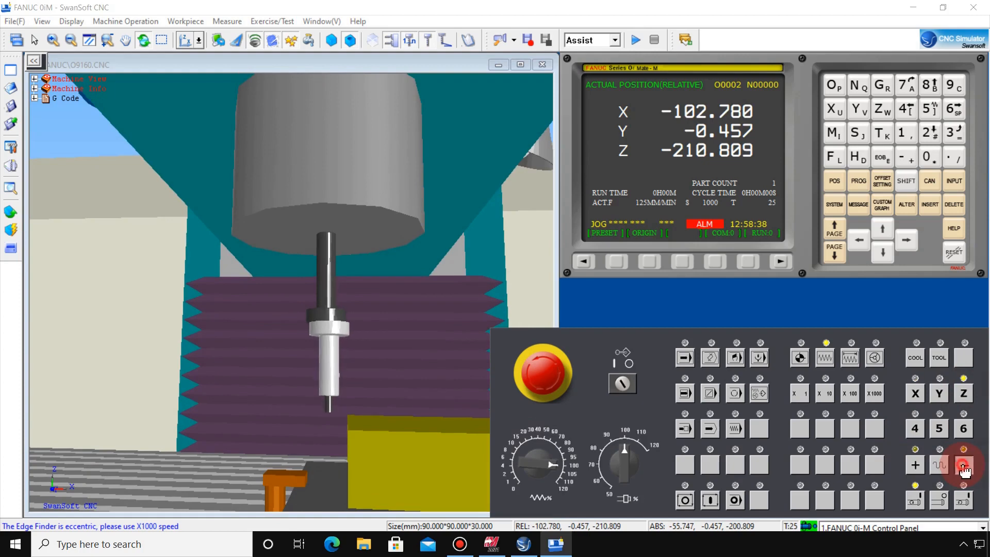
{"action": "left_click_drag", "start_coordinate": [327, 438], "coordinate": [307, 440]}
{"action": "left_click", "coordinate": [915, 466]}
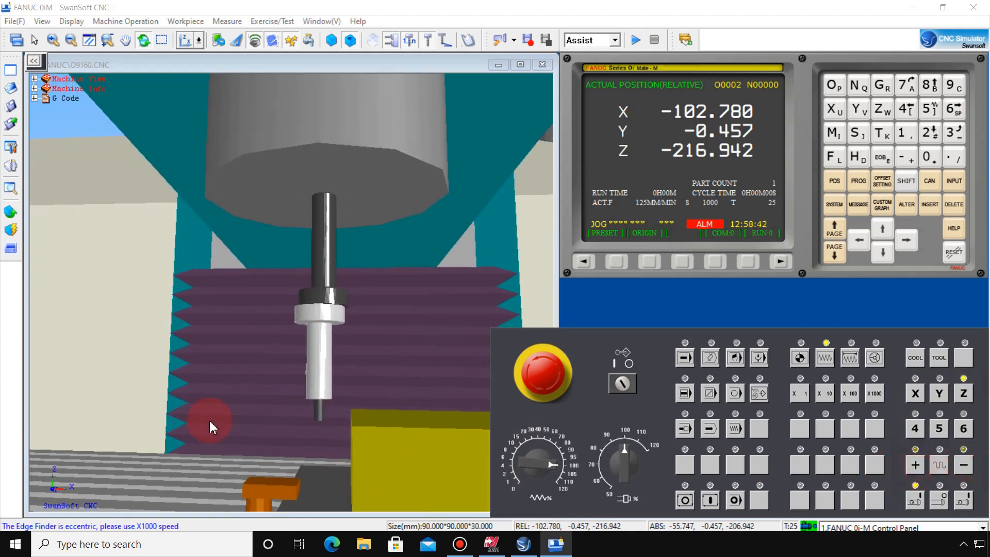
- Switch to INC mode with the X100 increment and step Z to -217.842
{"action": "left_click", "coordinate": [851, 358]}
{"action": "left_click", "coordinate": [850, 394]}
{"action": "left_click", "coordinate": [920, 470]}
{"action": "left_click", "coordinate": [917, 467]}
{"action": "left_click", "coordinate": [964, 465]}
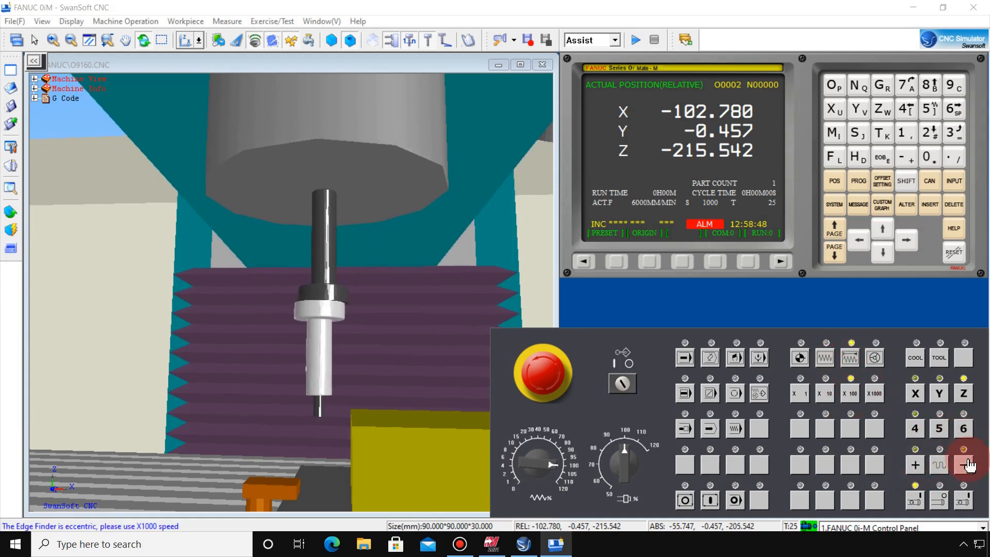
{"action": "left_click", "coordinate": [968, 466]}
- Step X in the positive direction to relative -93.980 so the edge finder touches the workpiece side
{"action": "left_click", "coordinate": [916, 395]}
{"action": "left_click", "coordinate": [917, 465]}
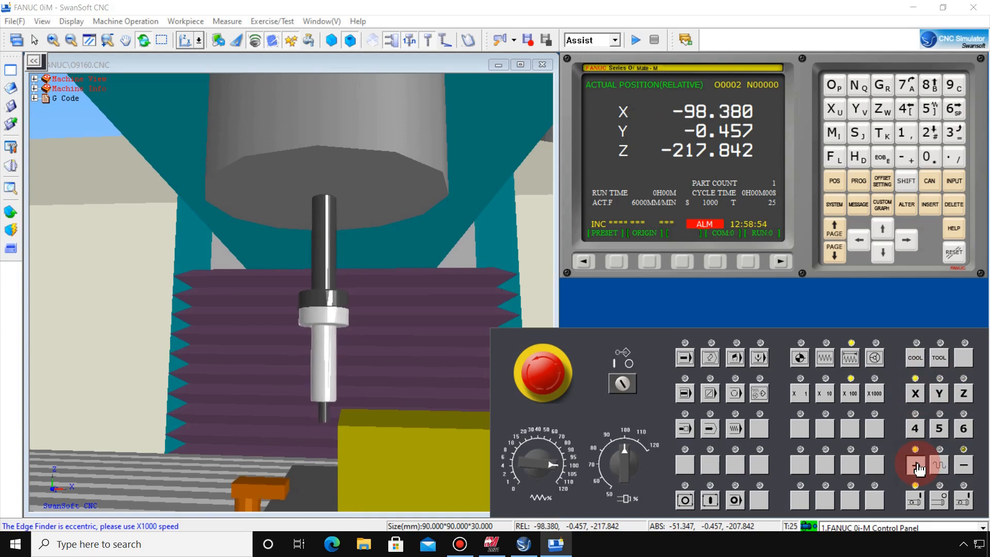
{"action": "left_click_drag", "start_coordinate": [300, 280], "coordinate": [314, 308]}
{"action": "left_click", "coordinate": [916, 465]}
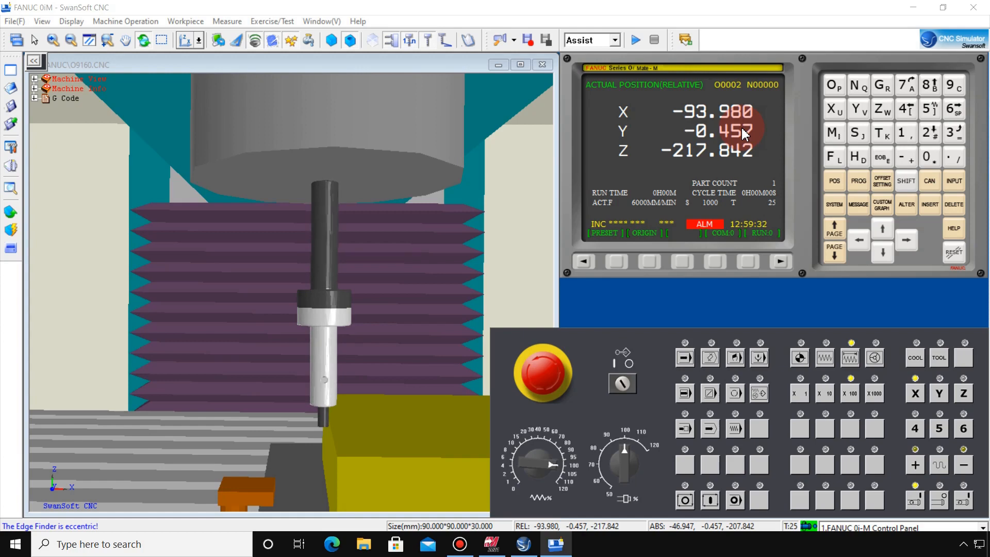
- Set the relative X coordinate to zero at this second touched side using Origin
{"action": "left_click_drag", "start_coordinate": [350, 359], "coordinate": [333, 349]}
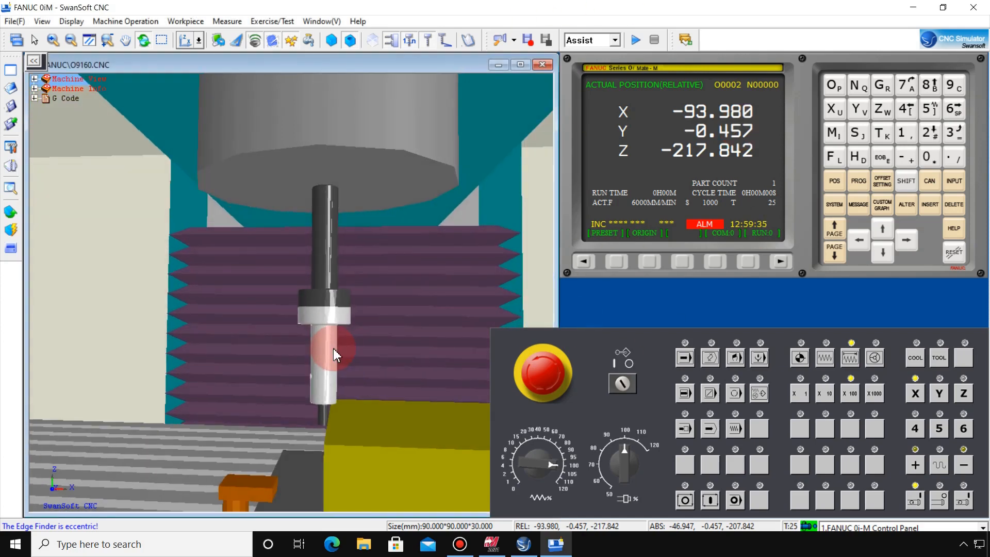
{"action": "left_click", "coordinate": [839, 108]}
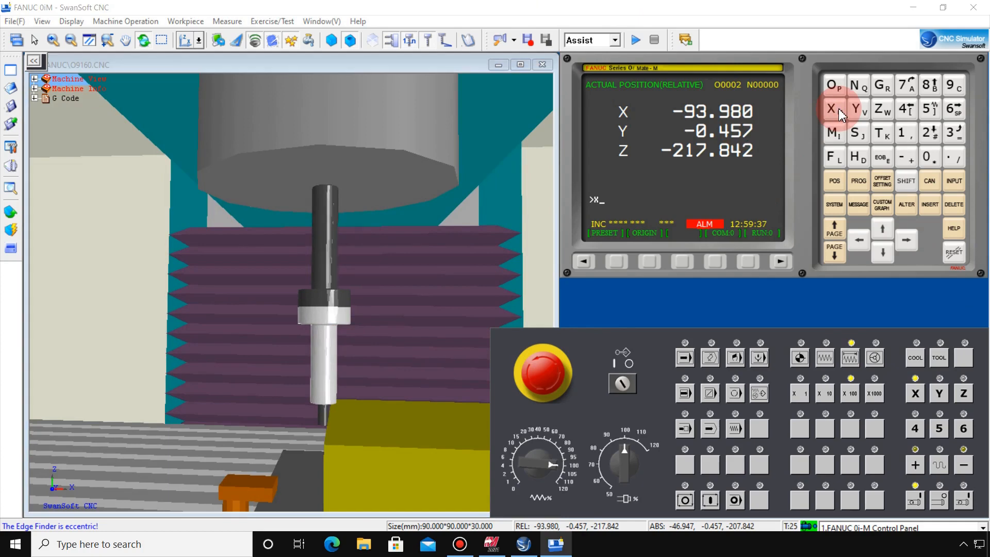
{"action": "left_click", "coordinate": [648, 264]}
{"action": "left_click_drag", "start_coordinate": [274, 383], "coordinate": [305, 373]}
{"action": "right_click_drag", "start_coordinate": [305, 373], "coordinate": [345, 413]}
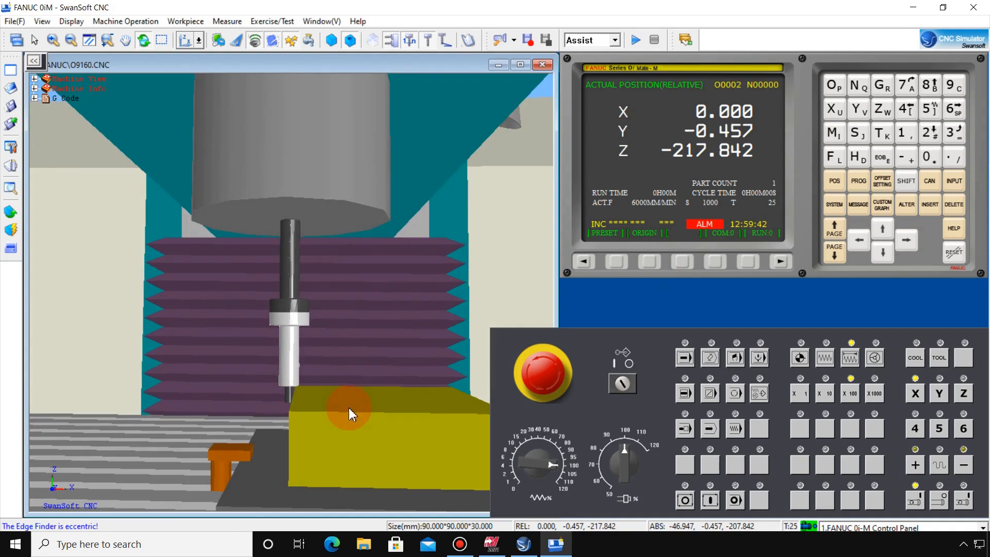
- Jog X away from the workpiece to relative -9.246 and raise Z to -199.350
{"action": "left_click", "coordinate": [825, 357]}
{"action": "left_click", "coordinate": [916, 396]}
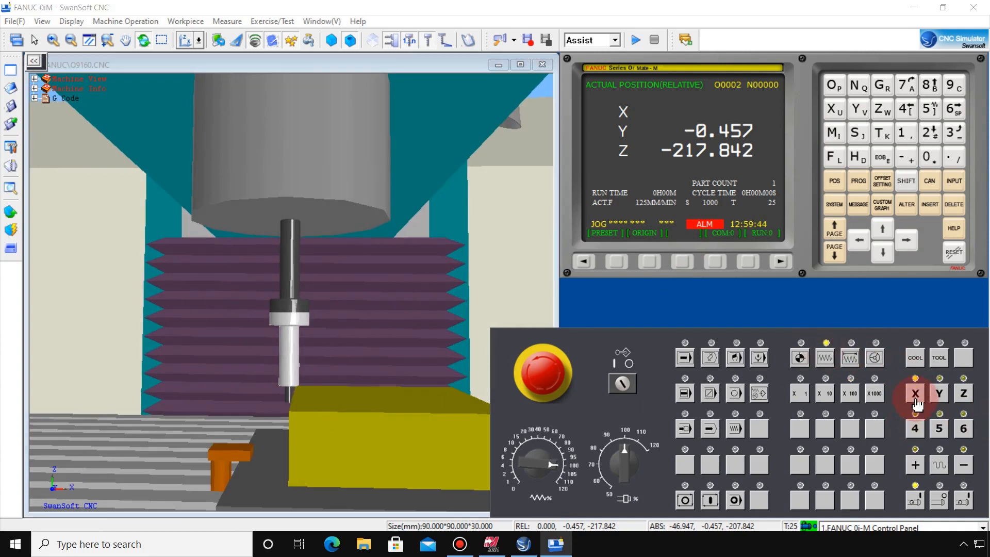
{"action": "left_click", "coordinate": [962, 467]}
{"action": "left_click", "coordinate": [963, 395]}
{"action": "left_click", "coordinate": [917, 466]}
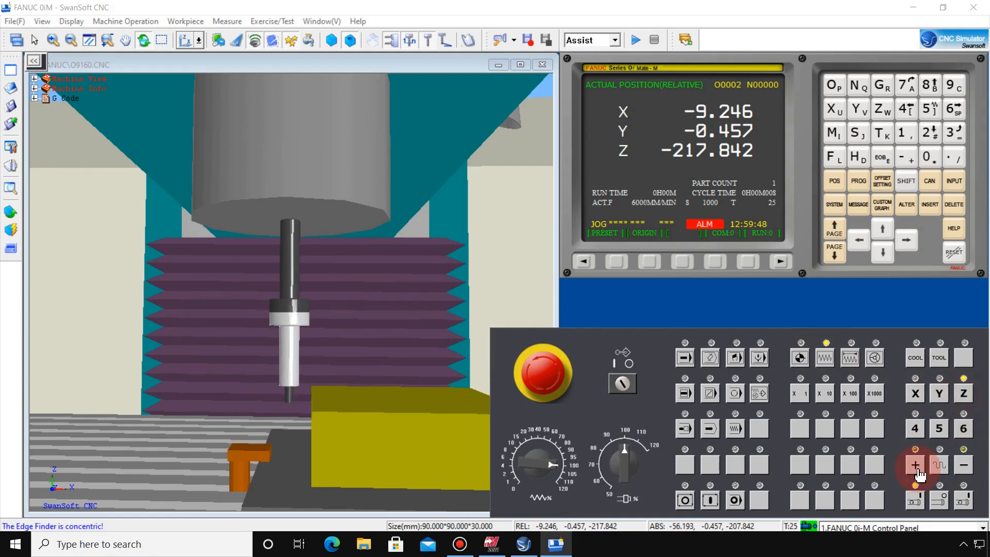
{"action": "left_click", "coordinate": [918, 469]}
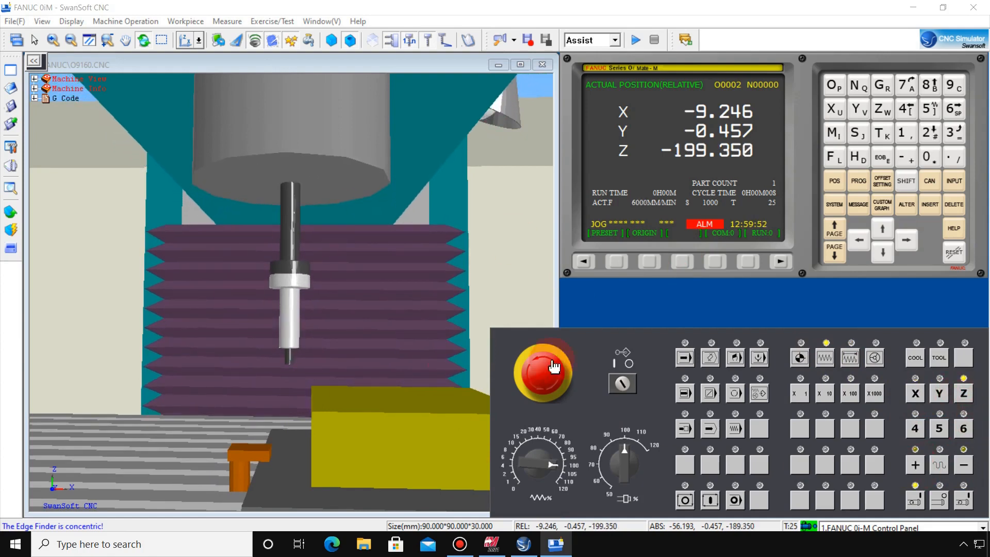
- Jog X in the positive direction back to relative 0.006, near the zeroed edge
{"action": "left_click", "coordinate": [871, 390]}
{"action": "left_click", "coordinate": [916, 394]}
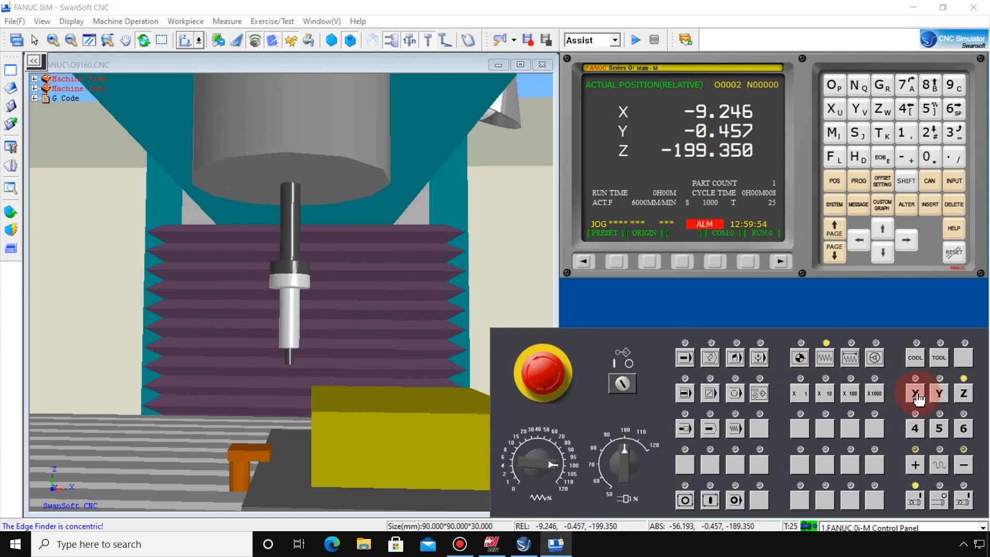
{"action": "left_click", "coordinate": [915, 465]}
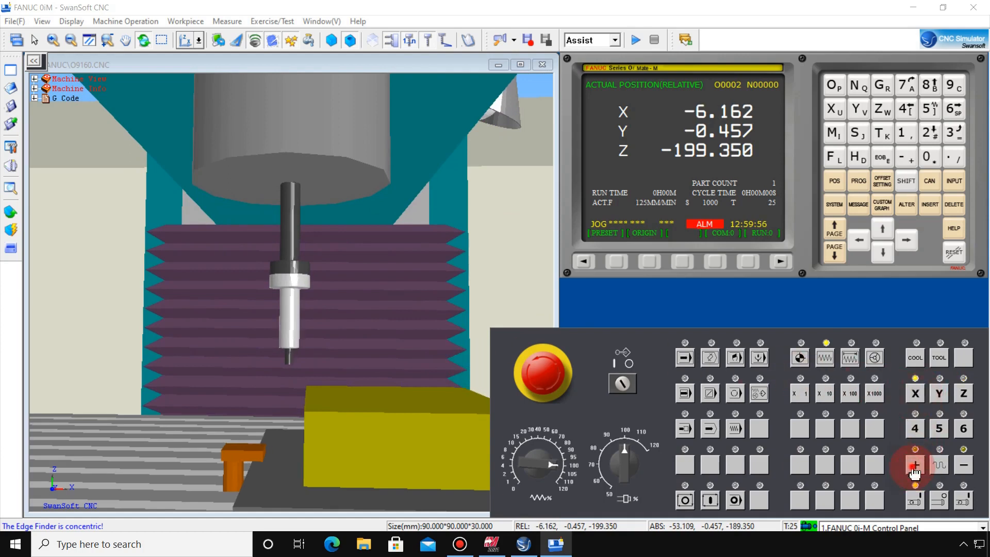
{"action": "left_click", "coordinate": [915, 466]}
{"action": "left_click", "coordinate": [914, 466]}
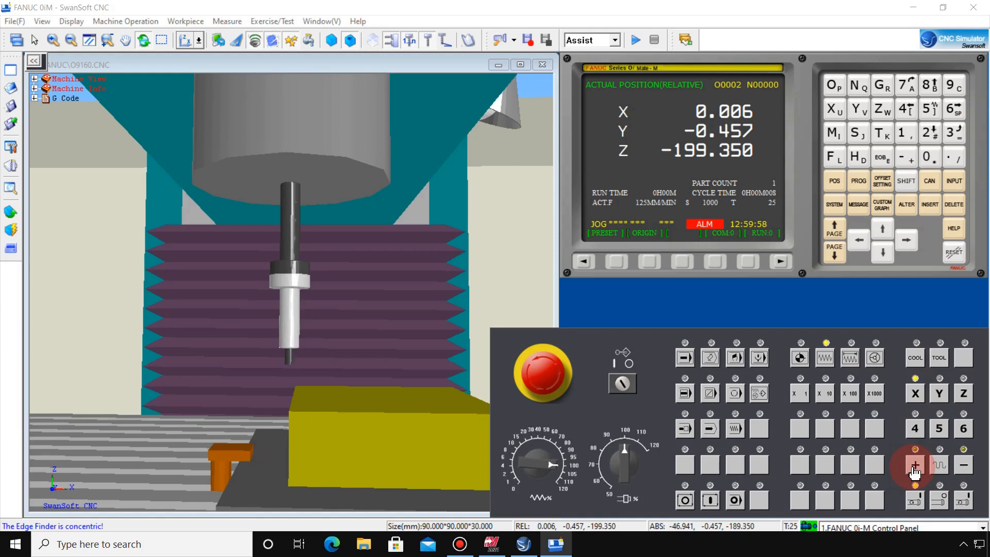
- Step X to exactly relative 0.000 in INC mode with the X1 increment
{"action": "left_click", "coordinate": [850, 358]}
{"action": "left_click", "coordinate": [801, 393]}
{"action": "left_click", "coordinate": [917, 466]}
{"action": "left_click", "coordinate": [917, 466]}
{"action": "left_click", "coordinate": [964, 467]}
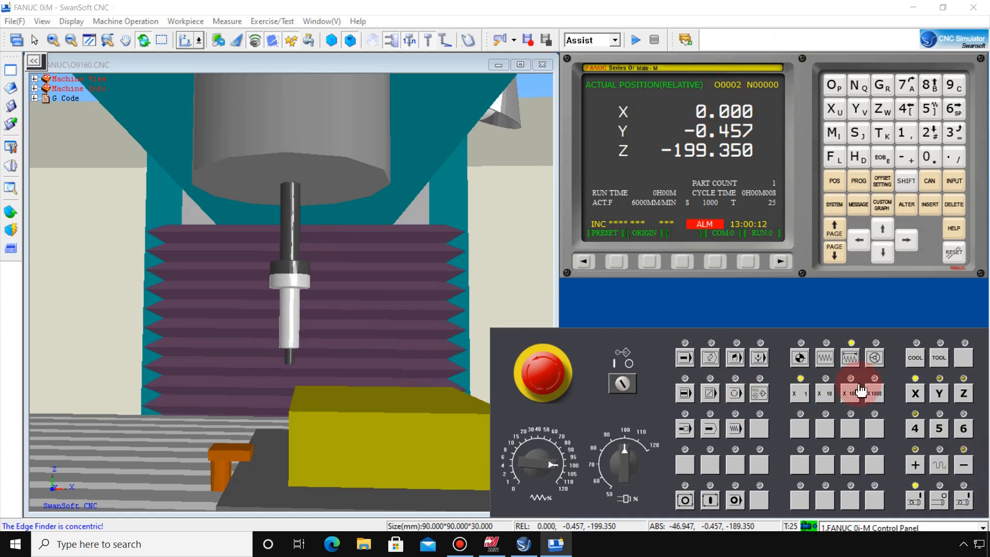
- Switch to JOG mode, raise Z to -197.806 and jog X in the positive direction towards the workpiece centre
{"action": "left_click", "coordinate": [827, 358]}
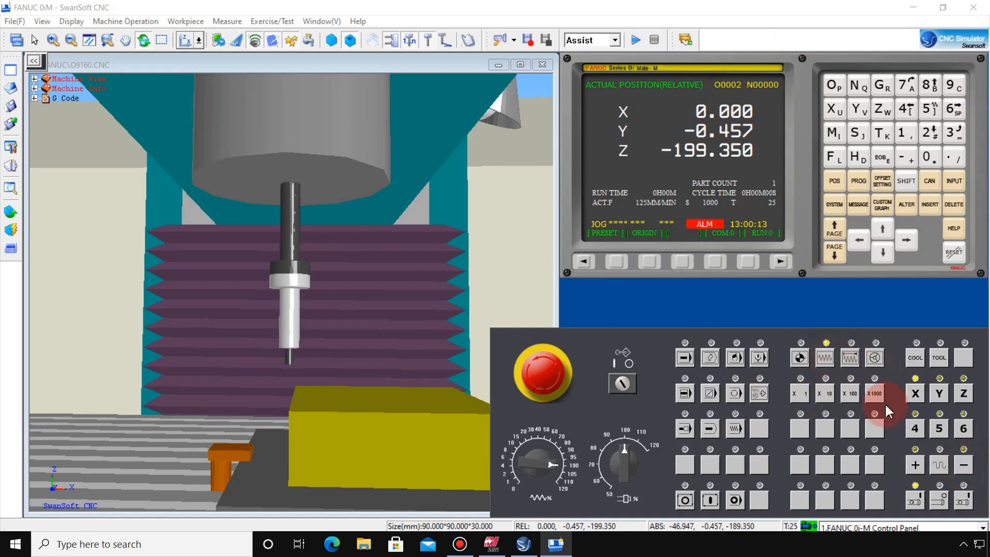
{"action": "left_click", "coordinate": [963, 395]}
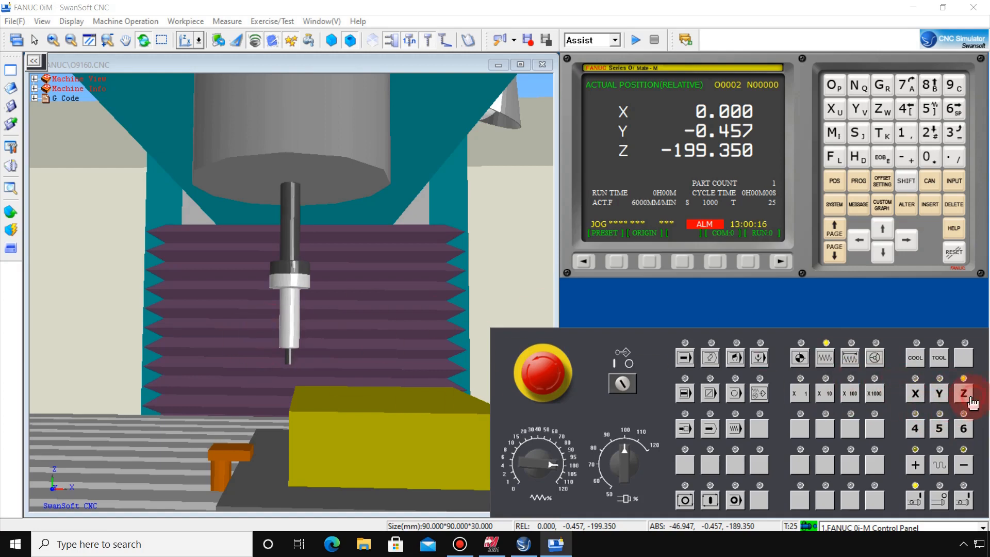
{"action": "left_click", "coordinate": [919, 465]}
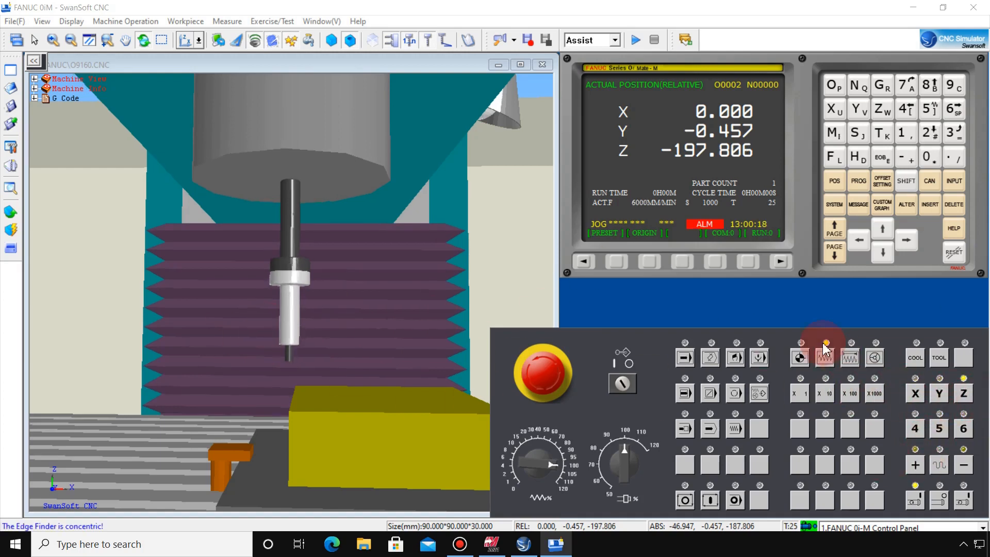
{"action": "left_click", "coordinate": [924, 473]}
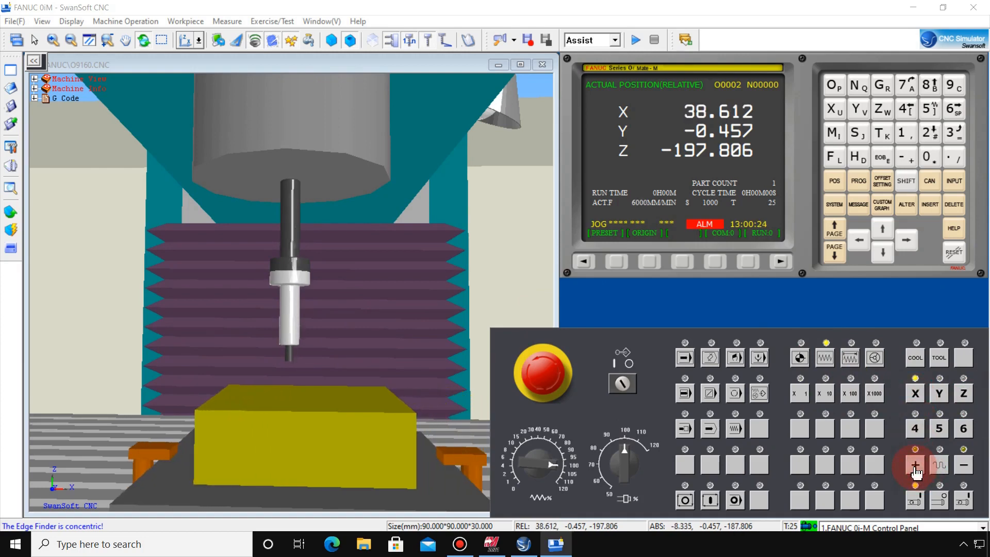
{"action": "left_click", "coordinate": [915, 467]}
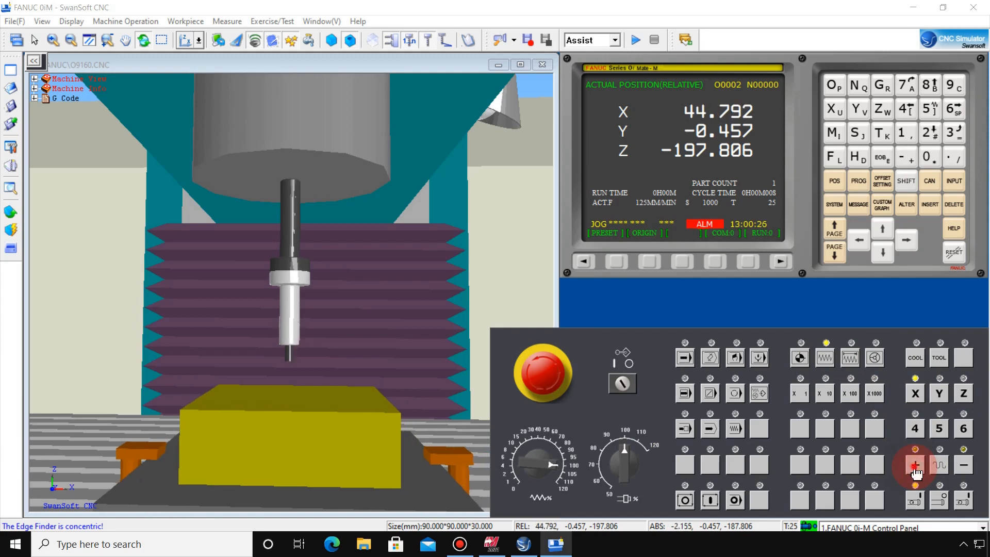
{"action": "left_click", "coordinate": [914, 467]}
- Switch to INC mode with the X100 increment and step X to relative 46.982
{"action": "left_click", "coordinate": [850, 357]}
{"action": "left_click", "coordinate": [851, 393]}
{"action": "left_click", "coordinate": [964, 394]}
{"action": "left_click", "coordinate": [964, 465]}
{"action": "left_click", "coordinate": [965, 468]}
{"action": "left_click", "coordinate": [966, 468]}
{"action": "left_click", "coordinate": [916, 466]}
{"action": "left_click", "coordinate": [917, 466]}
{"action": "left_click", "coordinate": [917, 466]}
- Fine-step X to relative 46.990 with the X1 increment, placing the edge finder over the workpiece centre
{"action": "left_click", "coordinate": [800, 393]}
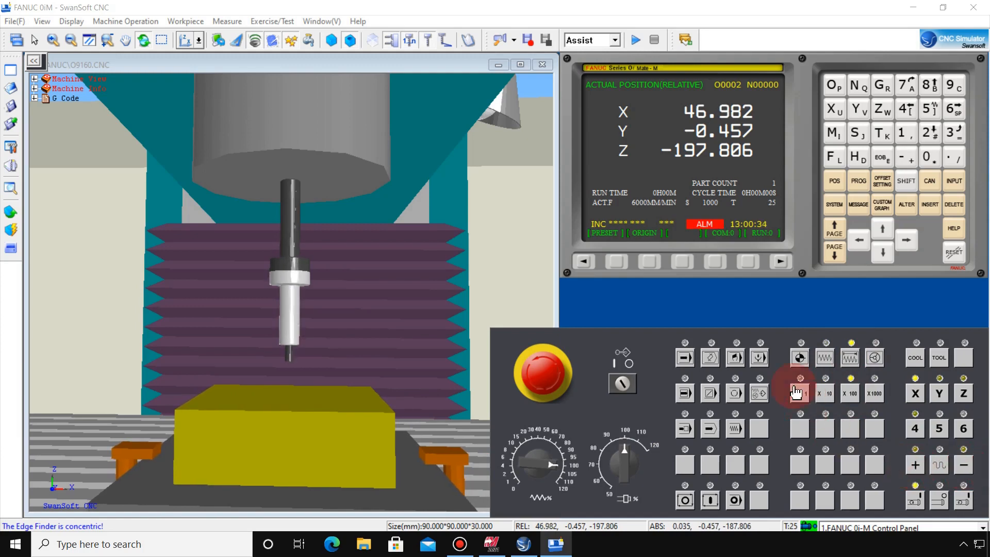
{"action": "left_click", "coordinate": [917, 466]}
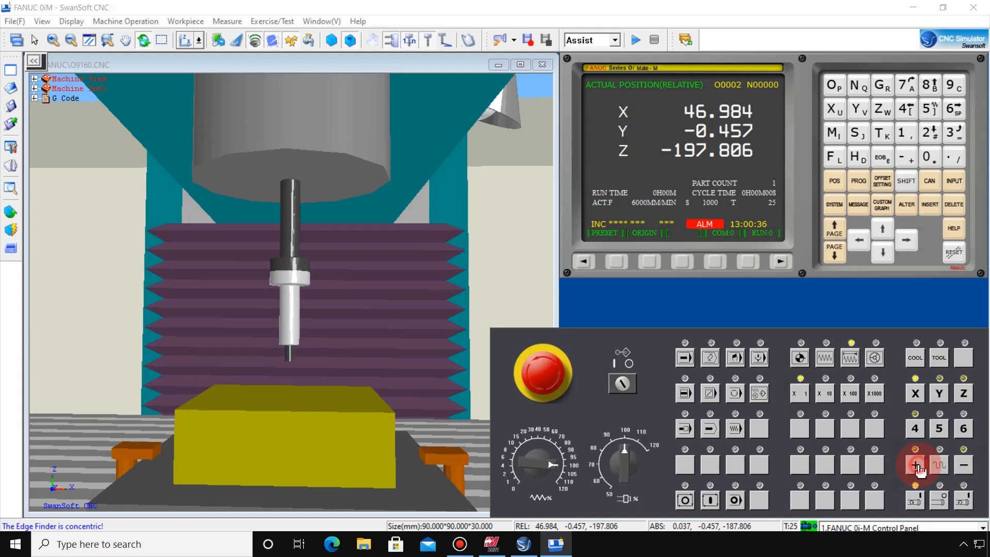
{"action": "left_click", "coordinate": [917, 466]}
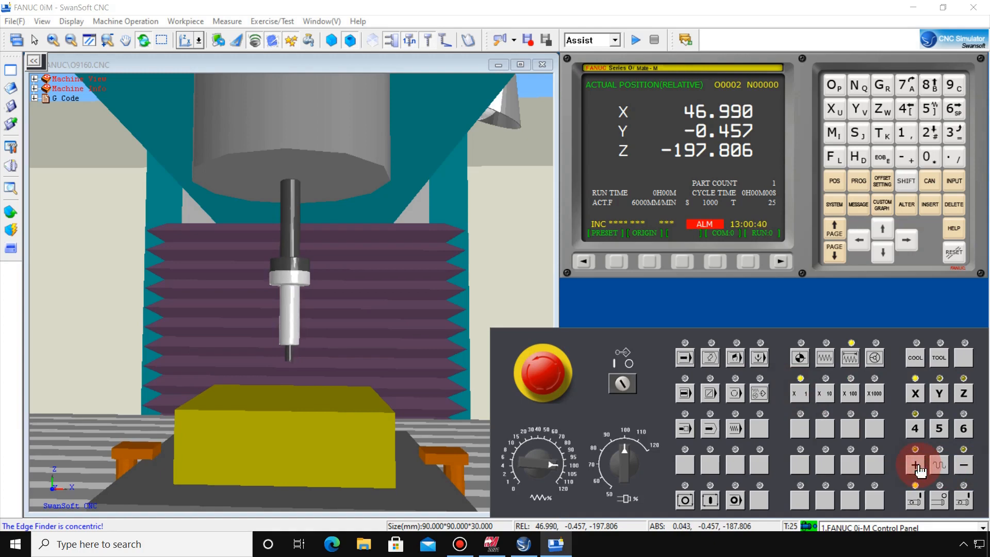
{"action": "mouse_move", "coordinate": [302, 368]}
{"action": "left_mouse_down"}
{"action": "mouse_move", "coordinate": [303, 483]}
{"action": "mouse_move", "coordinate": [319, 364]}
{"action": "mouse_move", "coordinate": [305, 354]}
{"action": "left_mouse_up"}
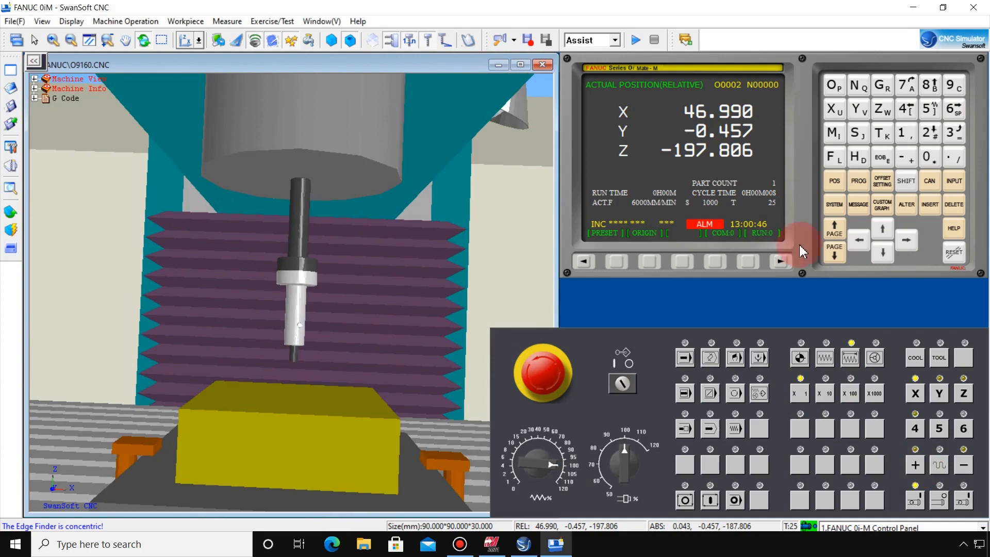
- Measure the G54 X work offset with X0 at the current position, and return to the relative position display
{"action": "left_click", "coordinate": [884, 184]}
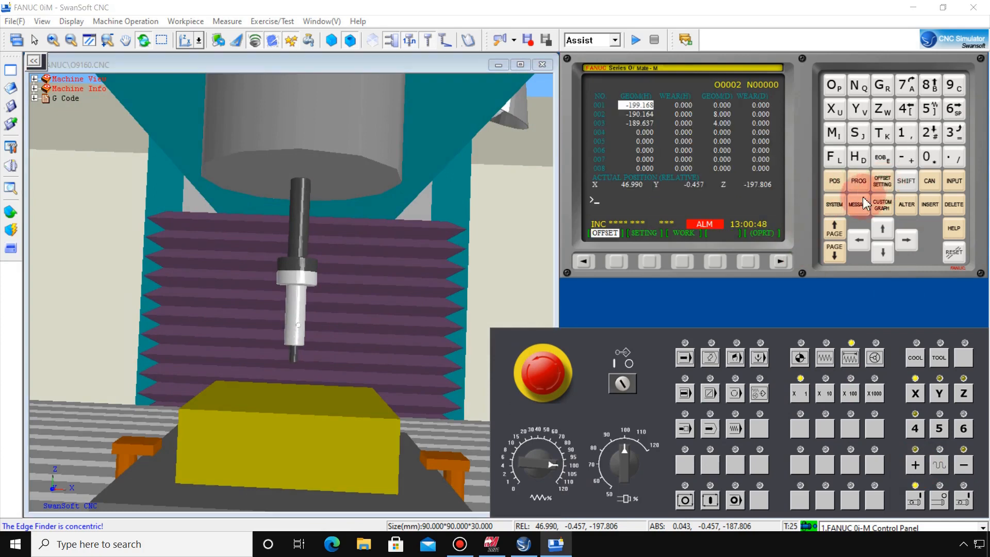
{"action": "left_click", "coordinate": [714, 258]}
{"action": "left_click", "coordinate": [680, 263]}
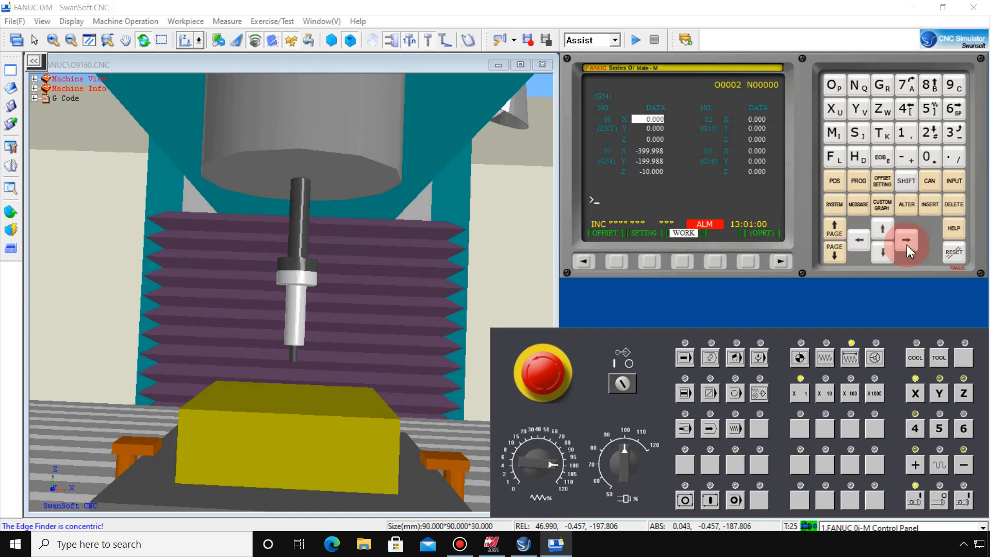
{"action": "left_click", "coordinate": [882, 257]}
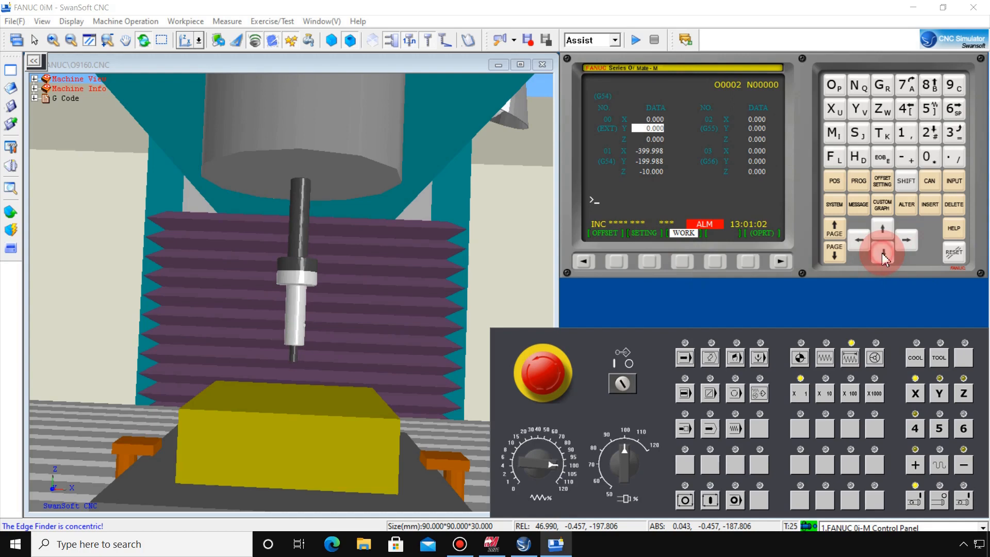
{"action": "left_click", "coordinate": [882, 253]}
{"action": "left_click", "coordinate": [883, 252]}
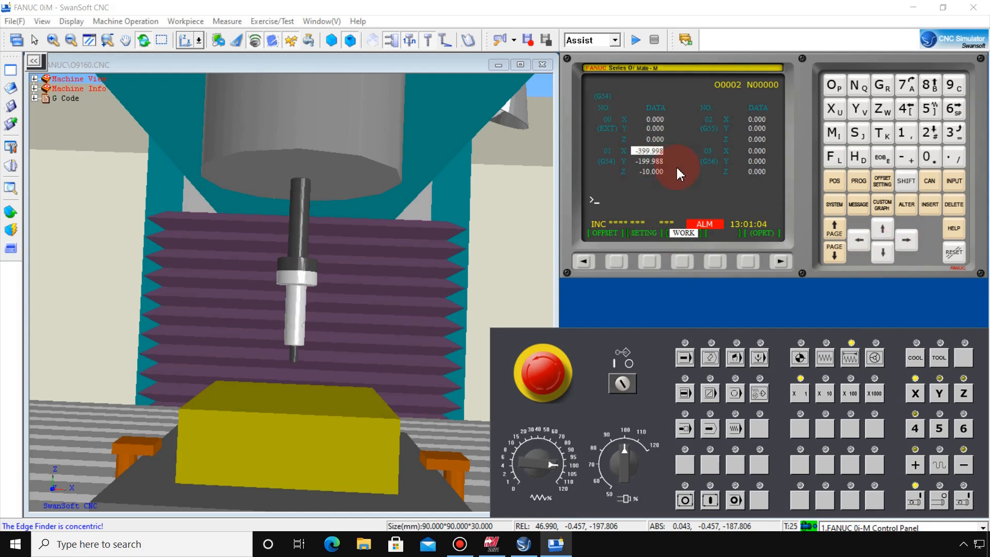
{"action": "left_click", "coordinate": [834, 116]}
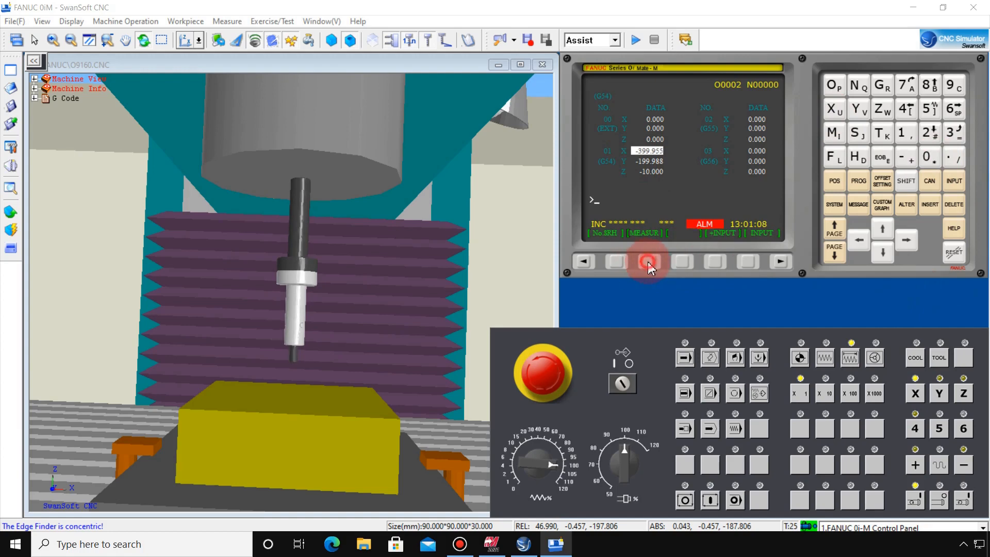
{"action": "left_click", "coordinate": [834, 186]}
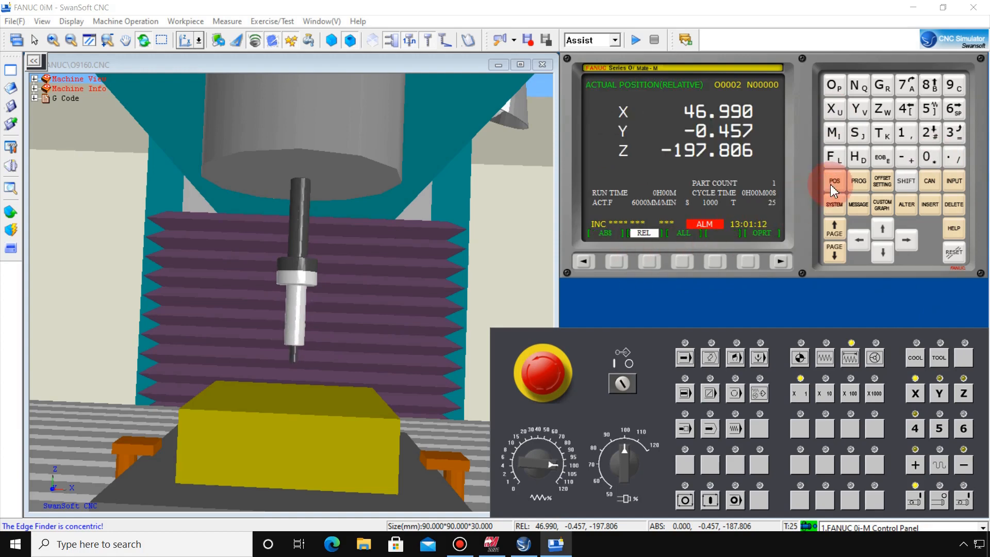
- Unload the edge finder and reload the ME-420 type to make it eccentric for probing the Y sides
{"action": "mouse_move", "coordinate": [351, 361]}
{"action": "left_mouse_down"}
{"action": "mouse_move", "coordinate": [365, 365]}
{"action": "mouse_move", "coordinate": [239, 342]}
{"action": "mouse_move", "coordinate": [314, 372]}
{"action": "mouse_move", "coordinate": [303, 347]}
{"action": "mouse_move", "coordinate": [227, 410]}
{"action": "left_mouse_up"}
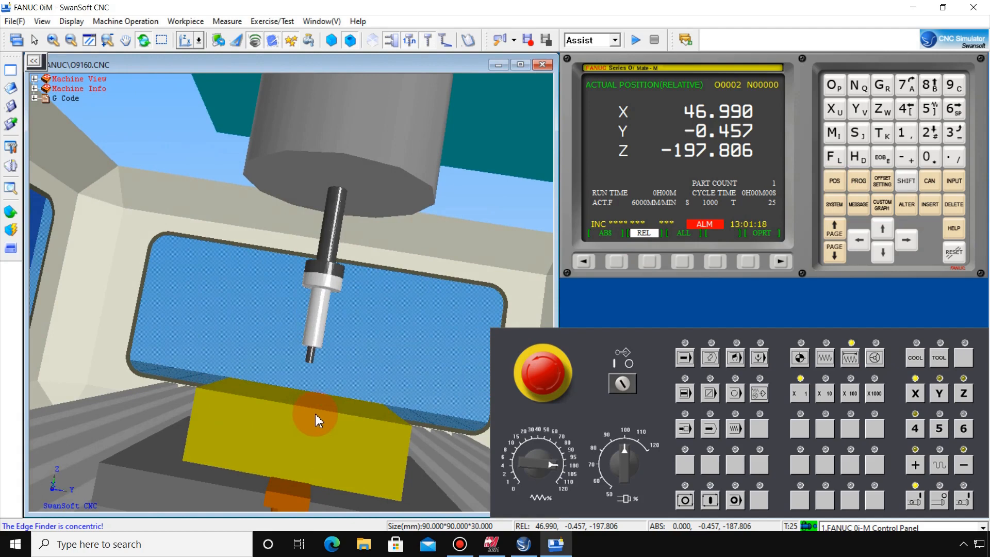
{"action": "left_click_drag", "start_coordinate": [316, 420], "coordinate": [335, 402]}
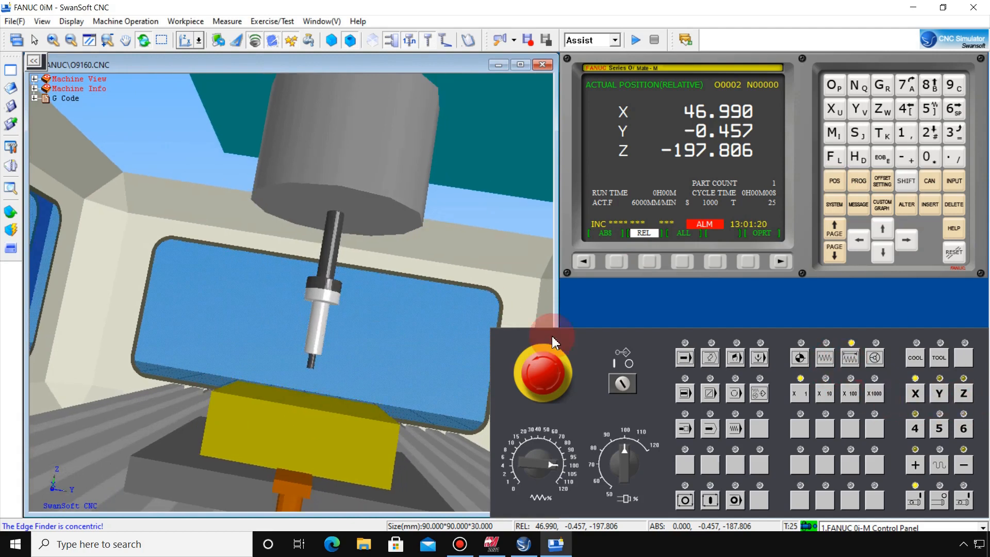
{"action": "left_click", "coordinate": [149, 21]}
{"action": "left_click", "coordinate": [137, 80]}
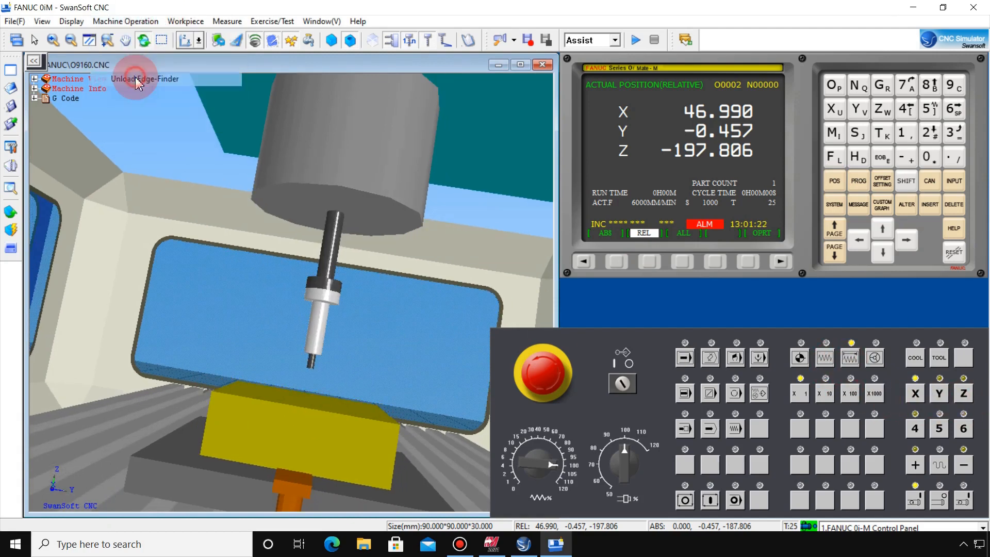
{"action": "left_click", "coordinate": [129, 21]}
{"action": "left_click", "coordinate": [124, 84]}
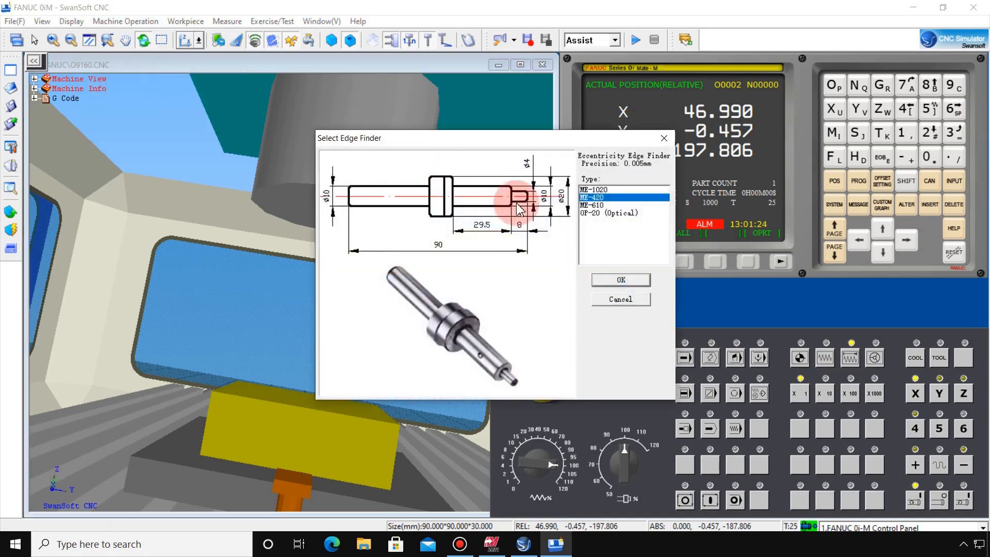
{"action": "left_click", "coordinate": [622, 280]}
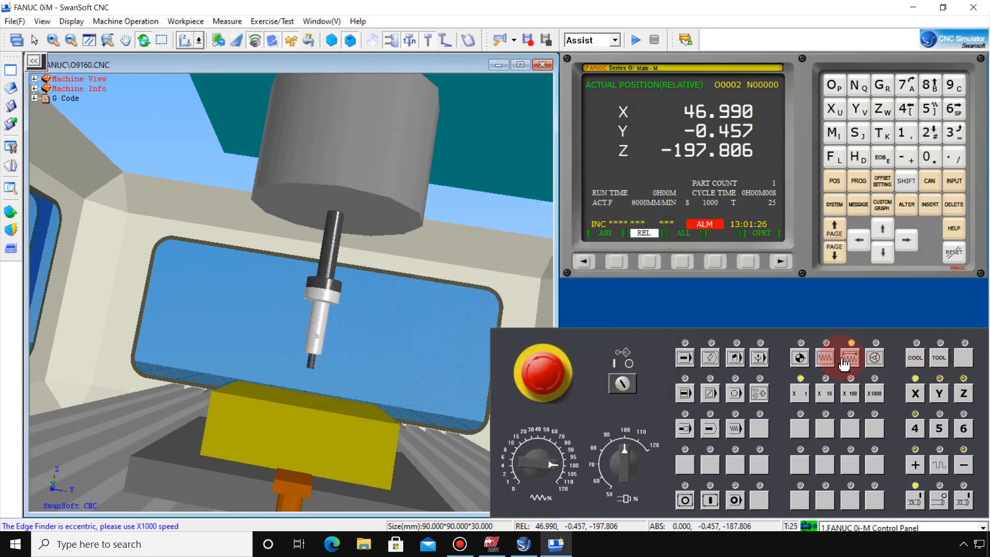
- In JOG mode, move Y in the positive direction to relative 50.728 and lower Z to -217.982 beside the workpiece
{"action": "left_click", "coordinate": [825, 358]}
{"action": "left_click", "coordinate": [939, 393]}
{"action": "left_click", "coordinate": [916, 465]}
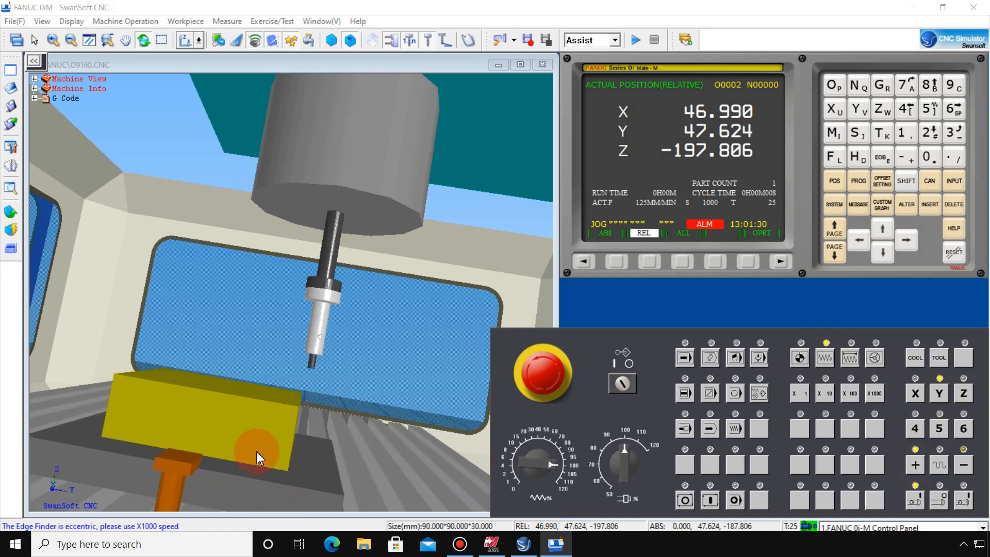
{"action": "scroll", "coordinate": [254, 353], "scroll_direction": "up", "scroll_amount": 2}
{"action": "left_click", "coordinate": [916, 465]}
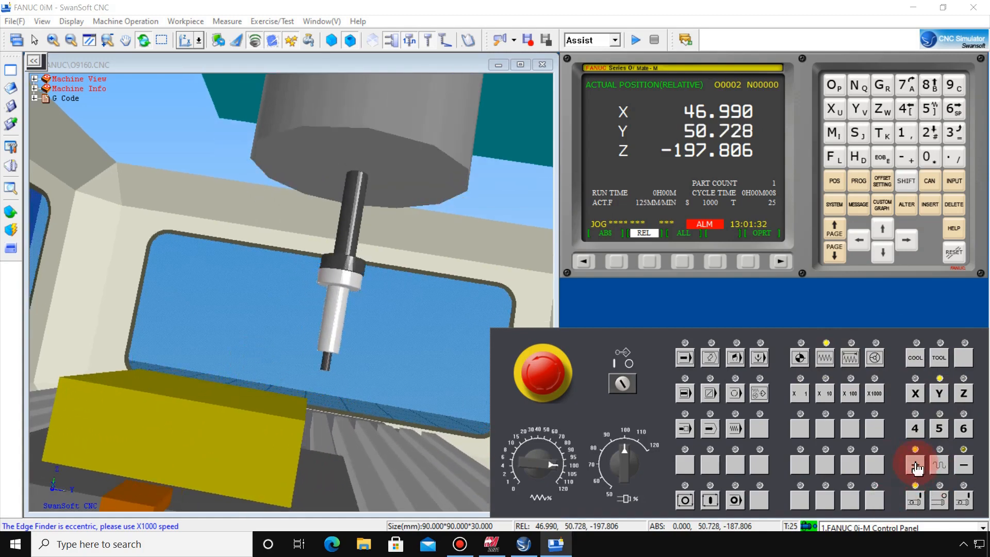
{"action": "left_click", "coordinate": [963, 393]}
{"action": "left_click", "coordinate": [964, 465]}
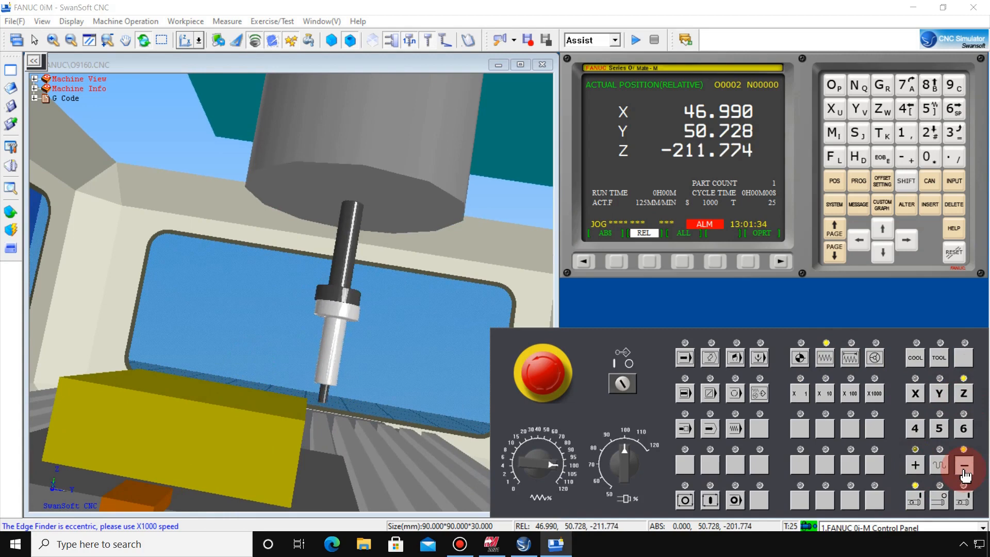
{"action": "left_click", "coordinate": [965, 470]}
- Switch to INC mode with the X100 increment and step Y against the workpiece's positive Y side, ending at relative 47.028
{"action": "left_click", "coordinate": [852, 358]}
{"action": "left_click", "coordinate": [851, 392]}
{"action": "left_click", "coordinate": [938, 397]}
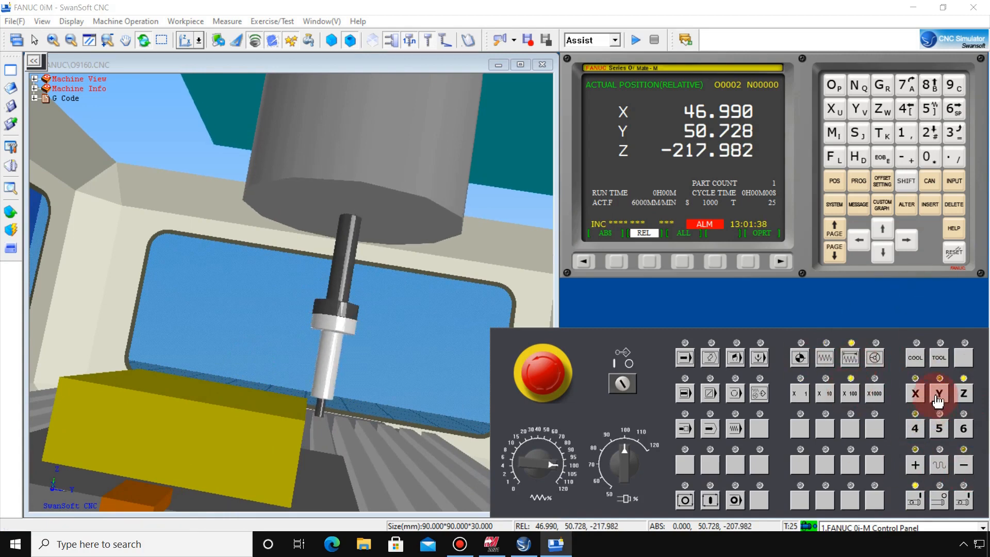
{"action": "left_click", "coordinate": [964, 465]}
{"action": "left_click", "coordinate": [964, 467]}
{"action": "left_click", "coordinate": [964, 467]}
{"action": "left_click", "coordinate": [963, 467]}
{"action": "left_click", "coordinate": [963, 467]}
{"action": "left_click", "coordinate": [964, 467]}
{"action": "left_click", "coordinate": [963, 467]}
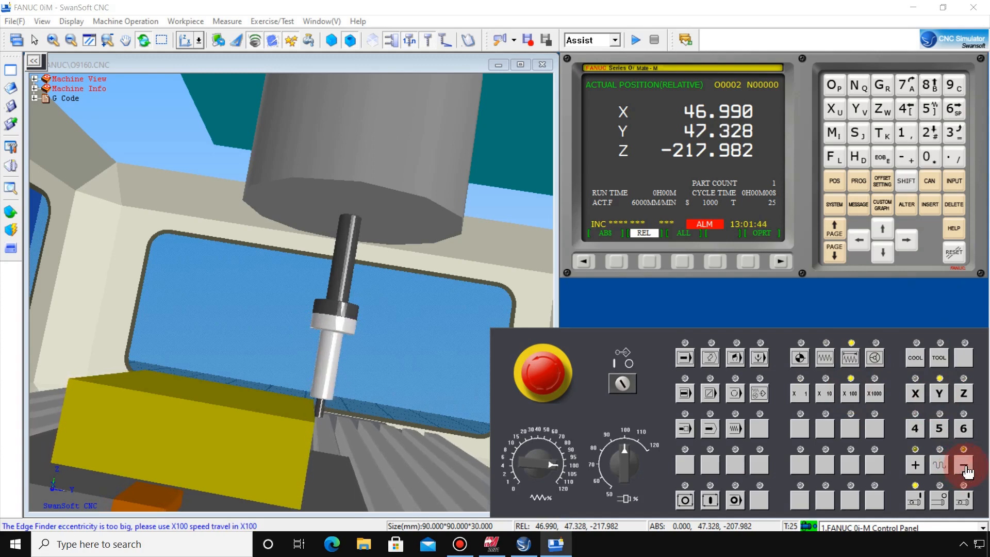
{"action": "left_click", "coordinate": [964, 467]}
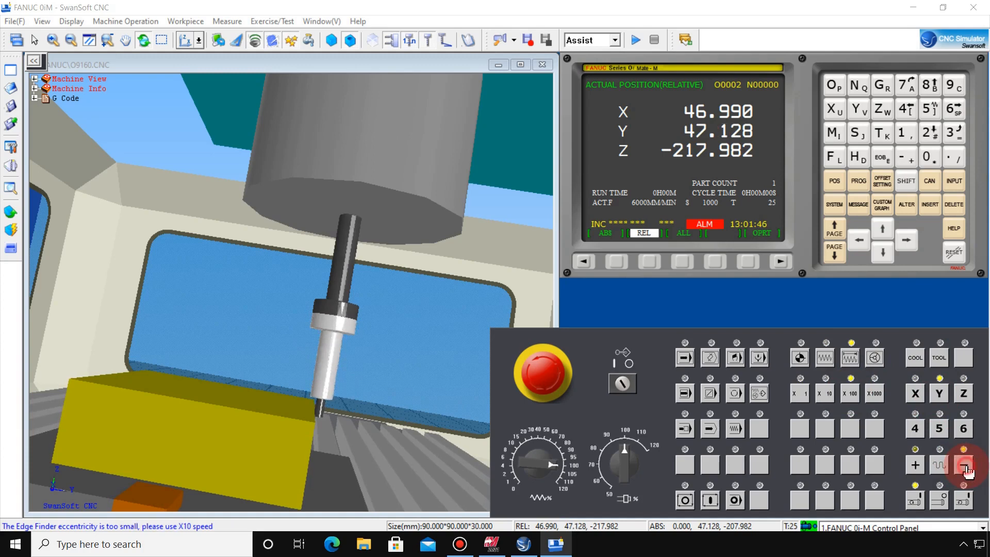
{"action": "left_click", "coordinate": [963, 467]}
{"action": "left_click", "coordinate": [963, 466]}
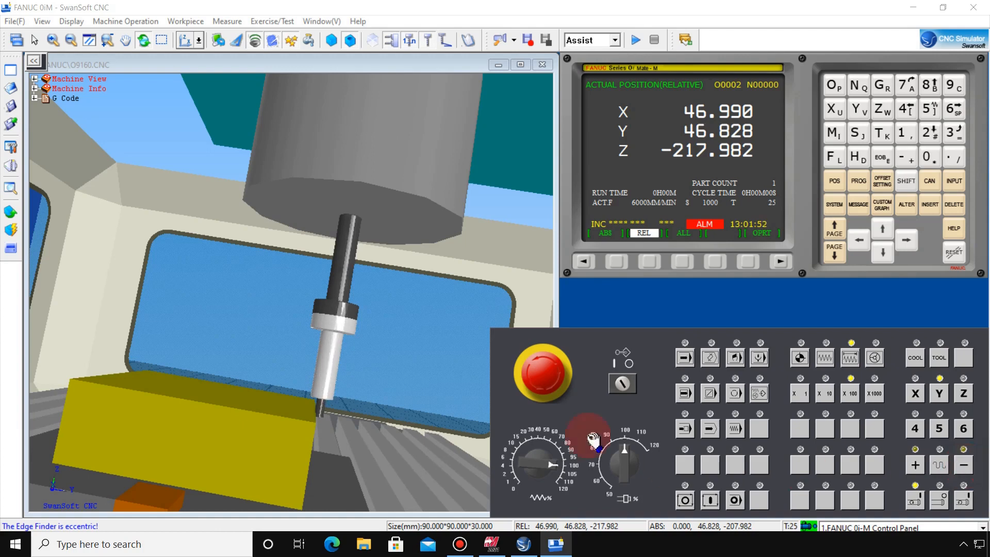
{"action": "left_click", "coordinate": [916, 466]}
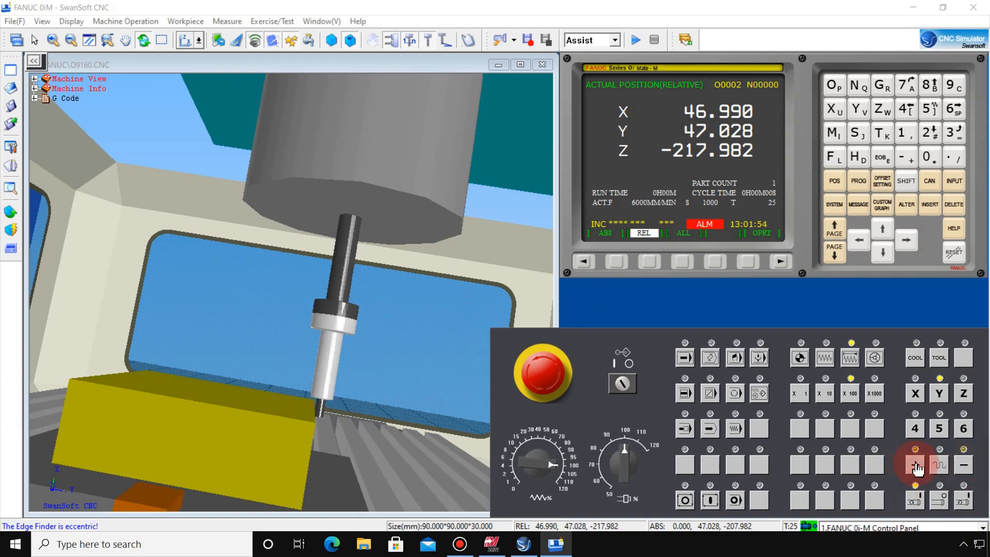
- Zero the relative Y coordinate at this edge with the ORIGIN function
{"action": "left_click", "coordinate": [798, 358]}
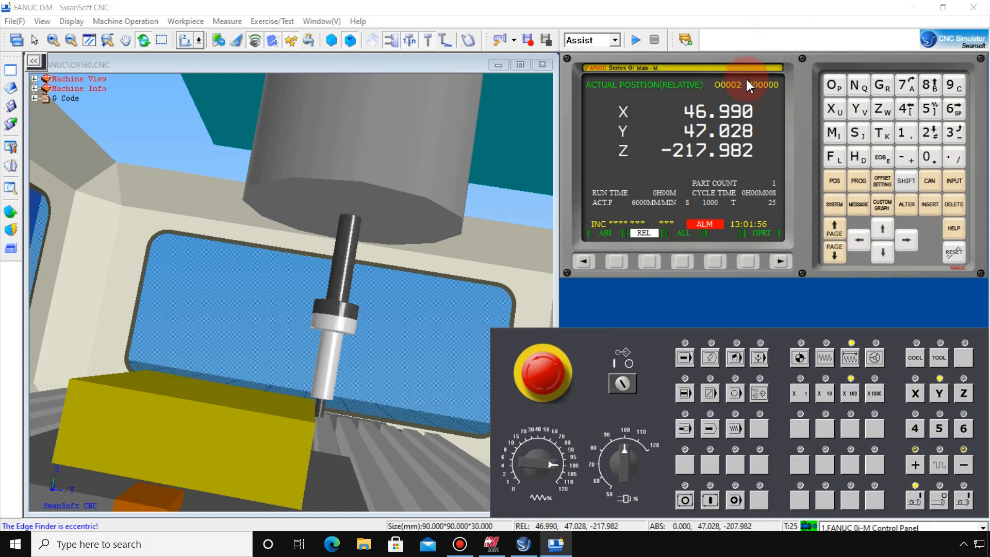
{"action": "left_click", "coordinate": [851, 110]}
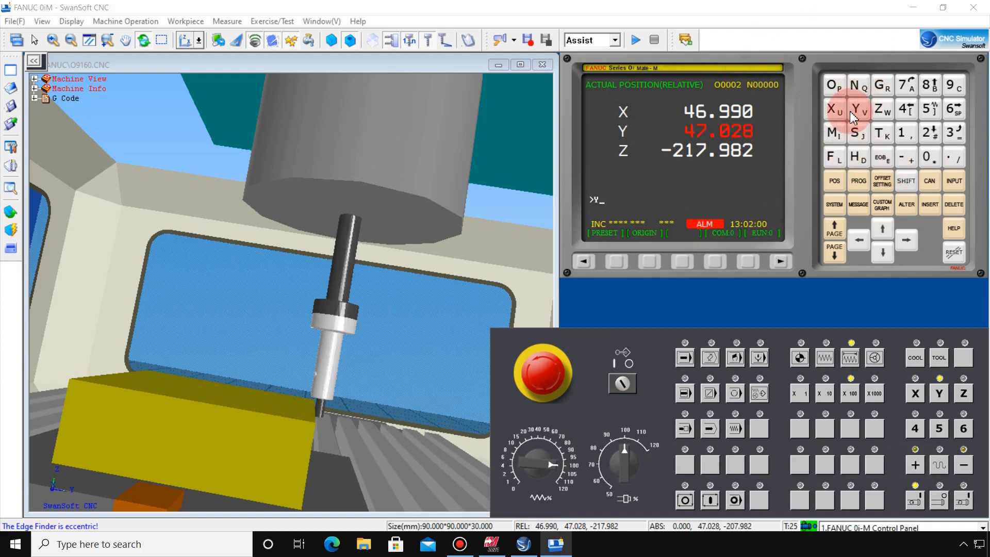
{"action": "left_click", "coordinate": [648, 261]}
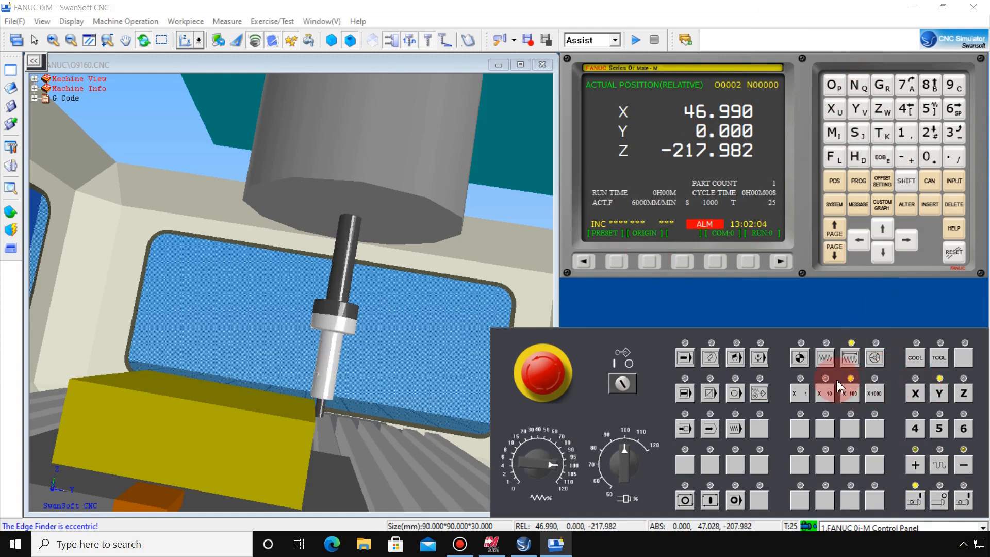
- Step Y away from the edge to relative 1.100, switch to JOG mode and raise Z to -207.097
{"action": "left_click", "coordinate": [914, 465]}
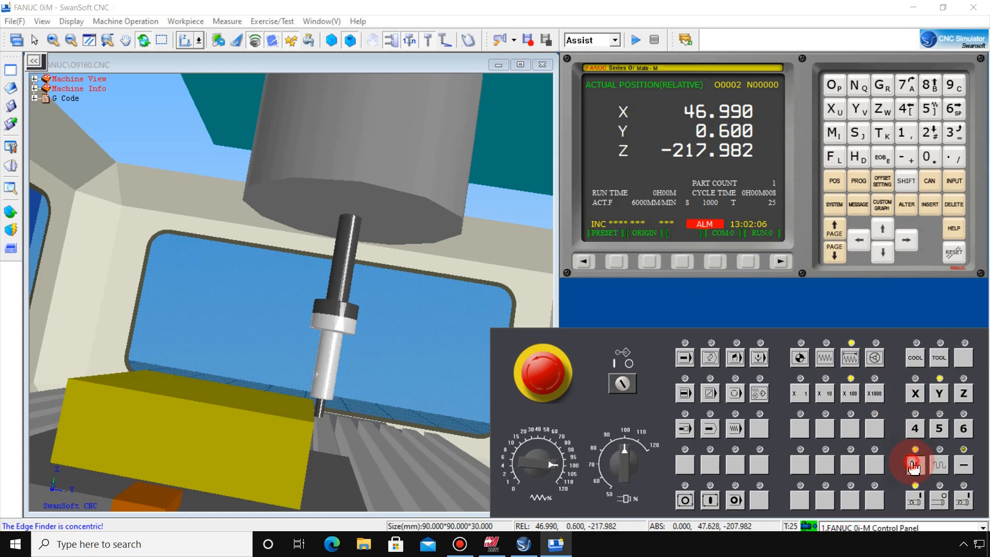
{"action": "left_click", "coordinate": [826, 357]}
{"action": "left_click", "coordinate": [964, 391]}
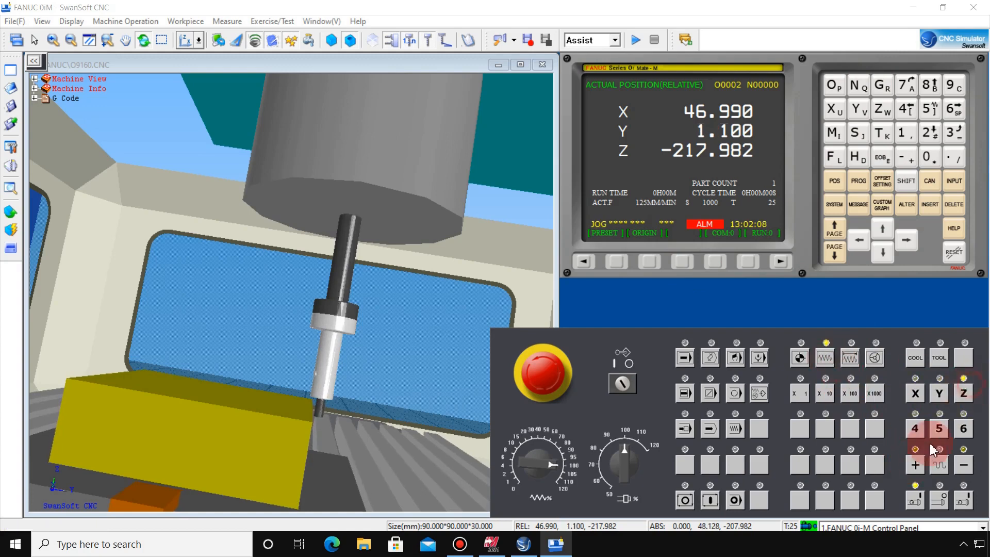
{"action": "left_click", "coordinate": [915, 465]}
- Jog Y across the workpiece to relative -100.040 and lower Z to -217.990 beside its negative Y side
{"action": "left_click", "coordinate": [939, 393]}
{"action": "left_click", "coordinate": [916, 465]}
{"action": "left_click", "coordinate": [965, 465]}
{"action": "left_click", "coordinate": [964, 465]}
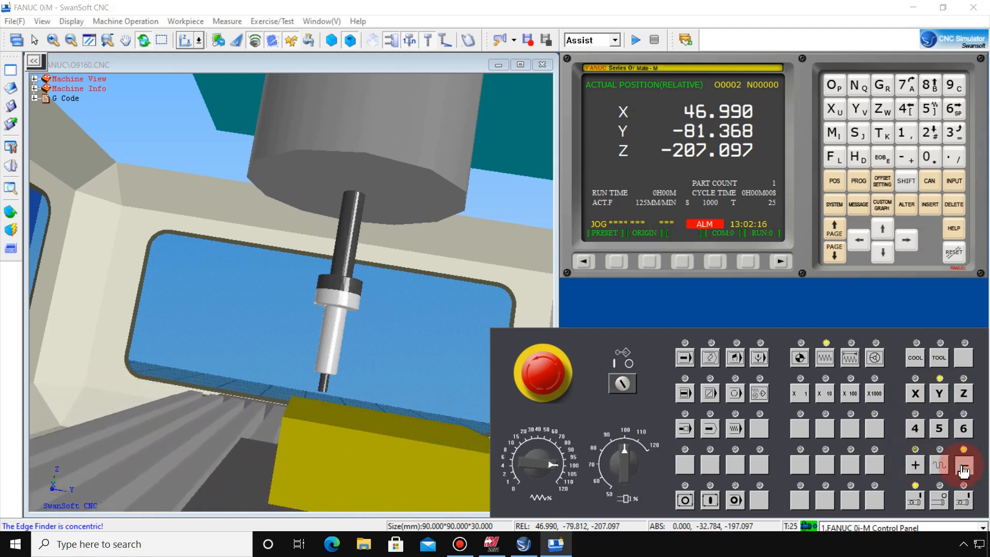
{"action": "left_click_drag", "start_coordinate": [427, 473], "coordinate": [375, 444]}
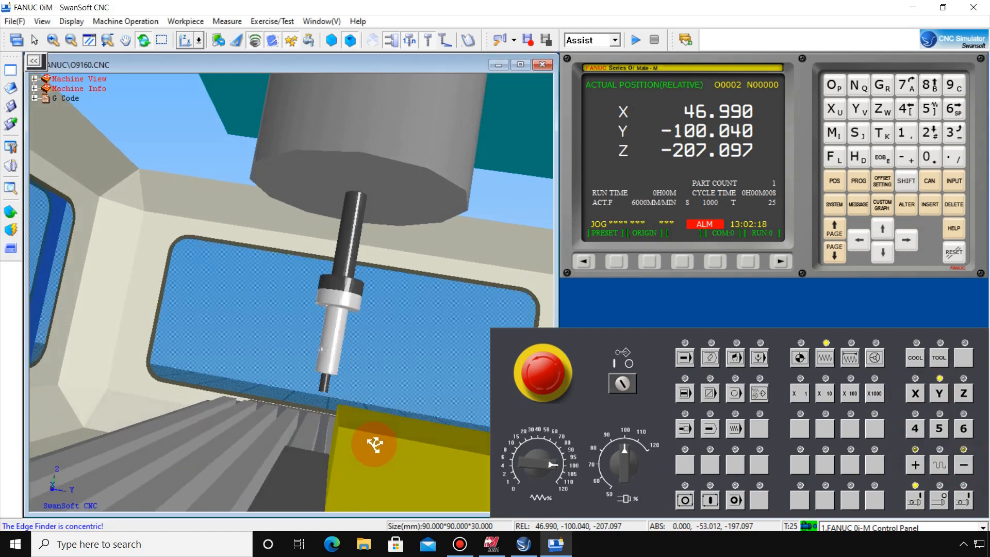
{"action": "left_click", "coordinate": [964, 393]}
{"action": "left_click", "coordinate": [965, 466]}
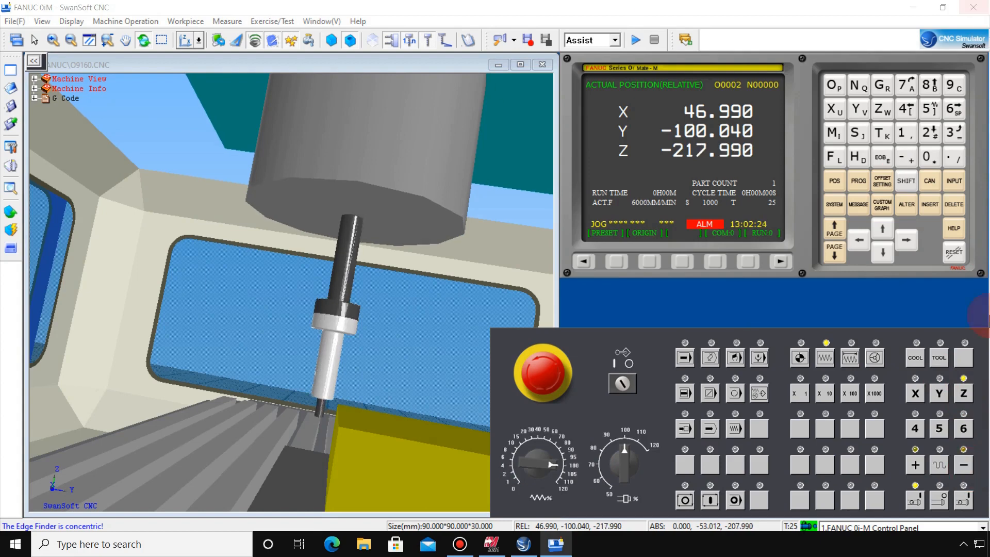
- Unload the edge finder and reload the ME-420 type for probing the opposite Y side
{"action": "left_click", "coordinate": [123, 21]}
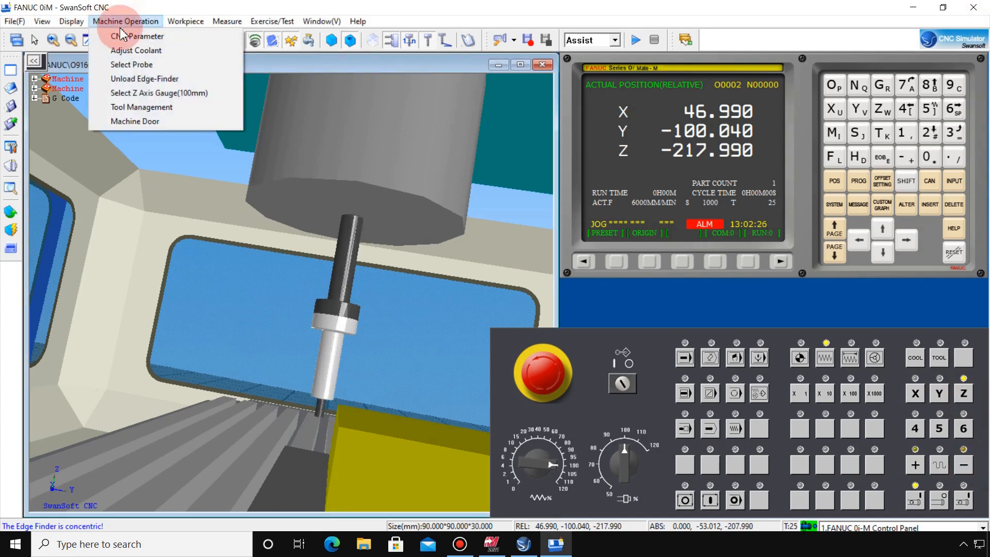
{"action": "left_click", "coordinate": [135, 79]}
{"action": "left_click", "coordinate": [126, 21]}
{"action": "left_click", "coordinate": [116, 79]}
{"action": "left_click", "coordinate": [621, 270]}
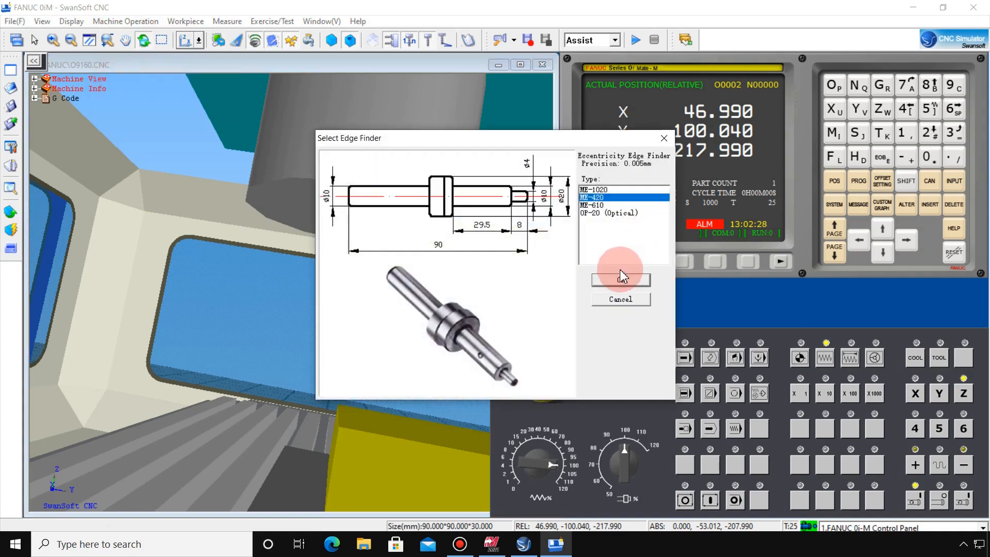
- Switch to INC mode with the X100 increment and step Y in the positive direction to relative -93.940 against the workpiece's negative Y side
{"action": "left_click", "coordinate": [883, 394]}
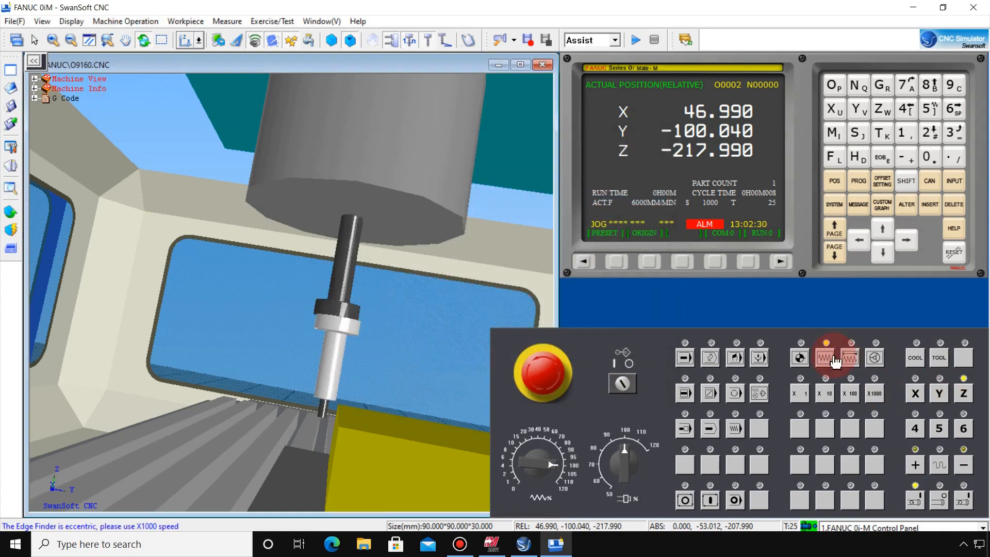
{"action": "left_click", "coordinate": [850, 358]}
{"action": "left_click", "coordinate": [850, 394]}
{"action": "left_click", "coordinate": [940, 394]}
{"action": "left_click", "coordinate": [915, 465]}
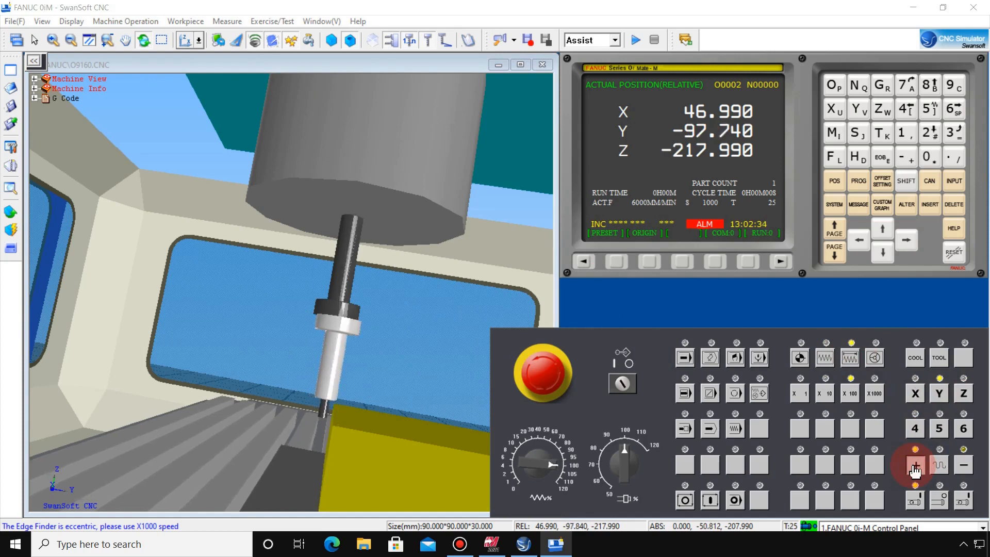
{"action": "left_click", "coordinate": [915, 465]}
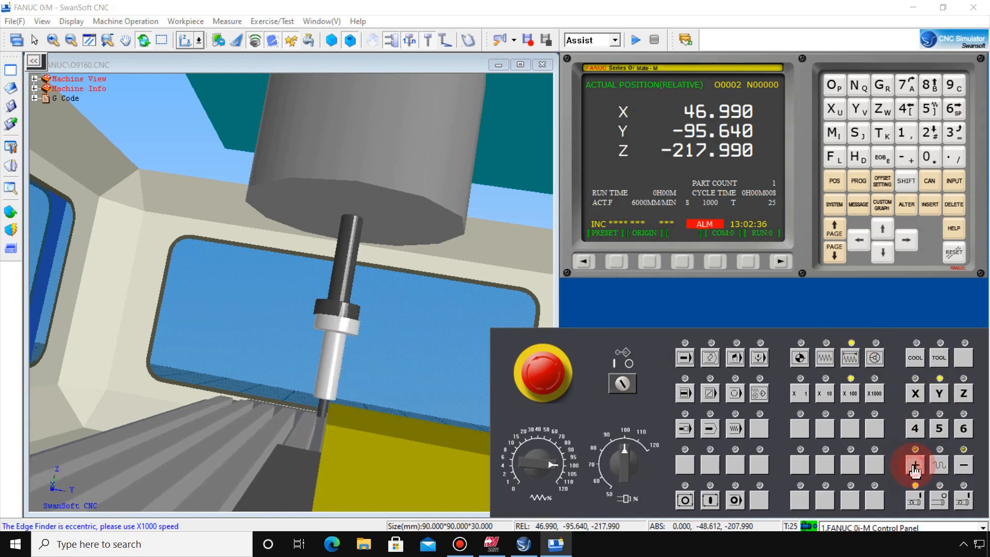
{"action": "left_click", "coordinate": [915, 465]}
{"action": "left_click", "coordinate": [915, 465]}
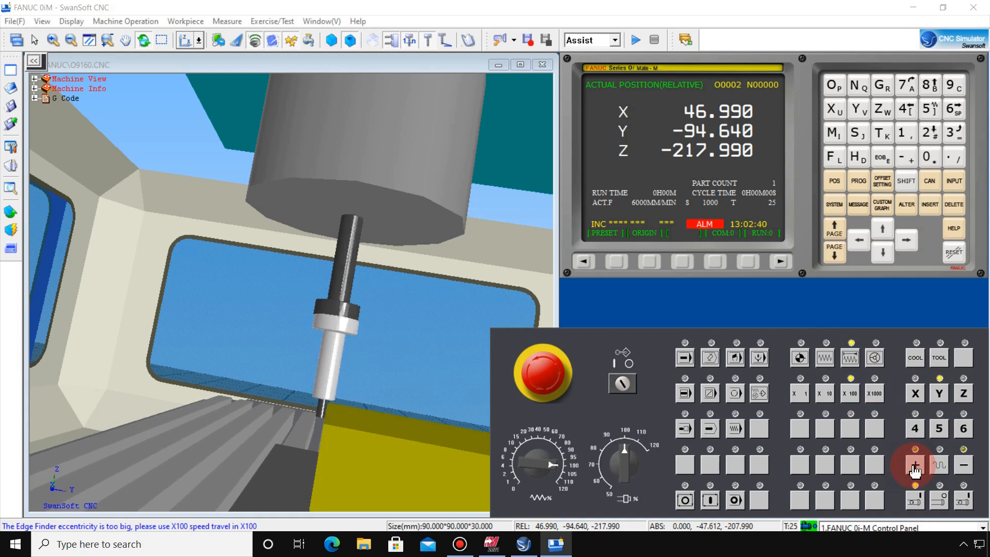
{"action": "left_click", "coordinate": [915, 465]}
{"action": "left_click", "coordinate": [916, 465]}
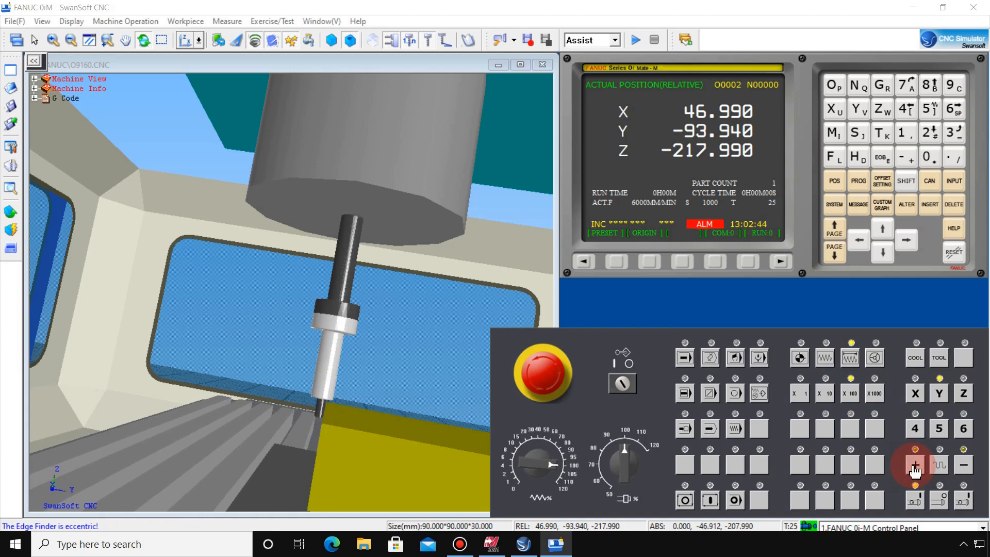
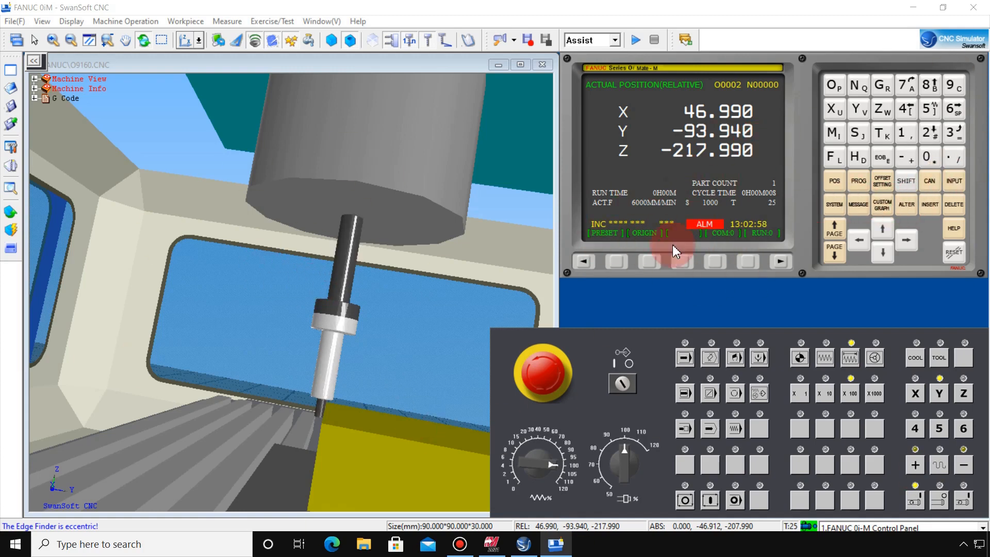
- Zero the relative Y coordinate at the workpiece edge and raise Z to -202.380 in JOG mode
{"action": "left_click", "coordinate": [859, 111]}
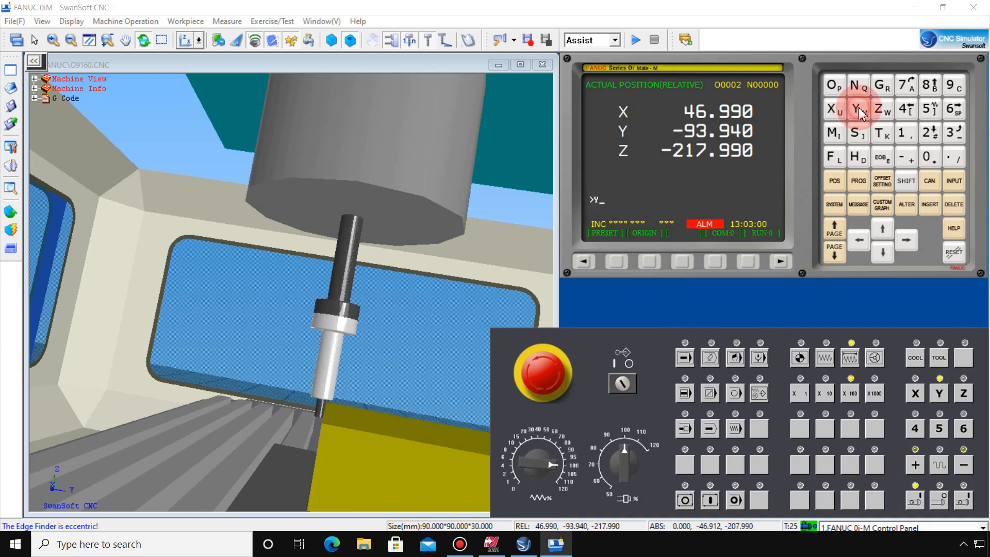
{"action": "left_click", "coordinate": [651, 262]}
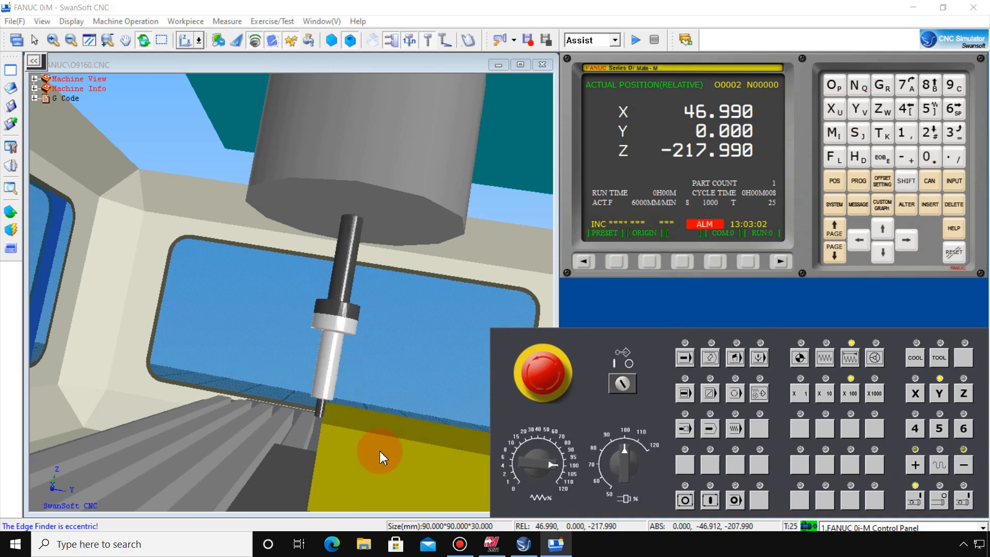
{"action": "scroll", "coordinate": [379, 452], "scroll_direction": "down", "scroll_amount": 2}
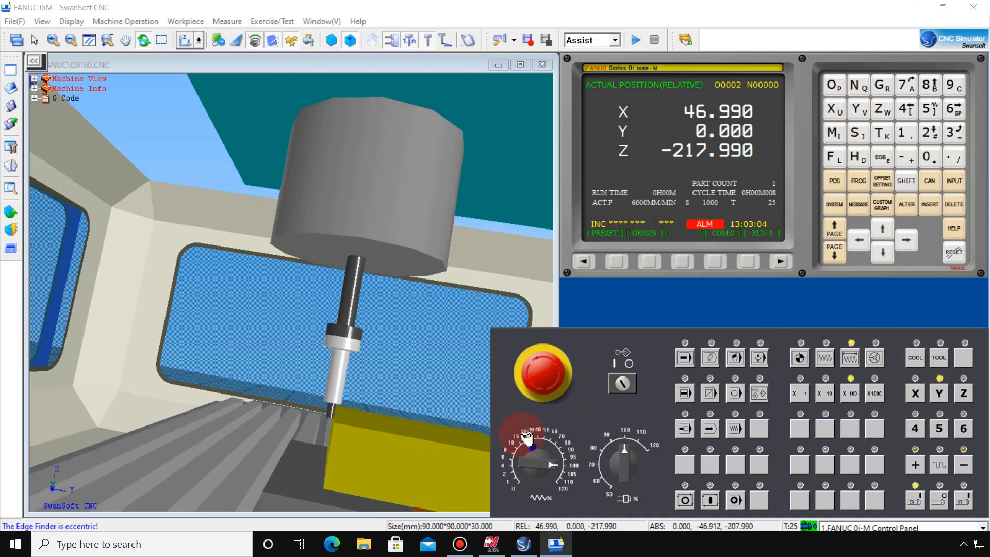
{"action": "left_click", "coordinate": [826, 357]}
{"action": "left_click", "coordinate": [963, 395]}
{"action": "left_click", "coordinate": [916, 460]}
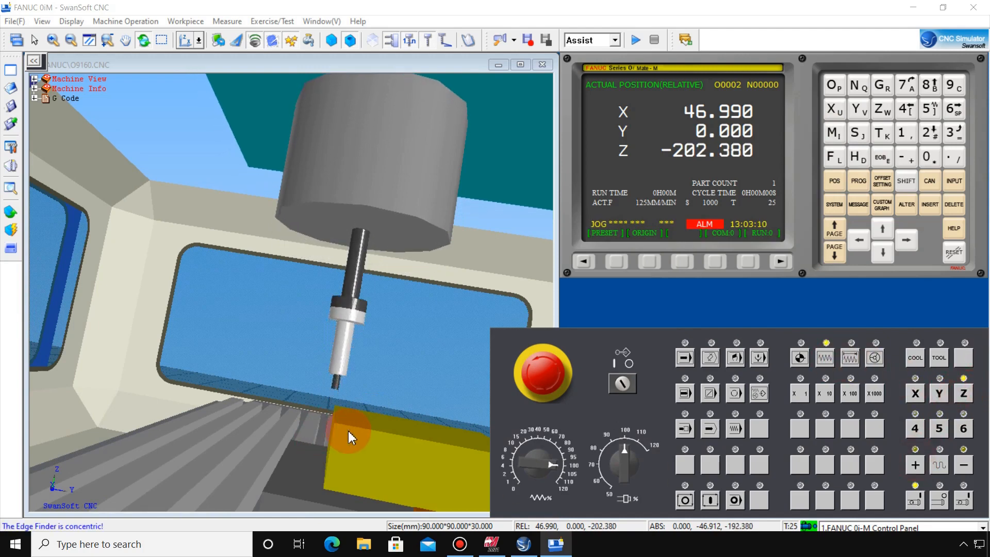
- Jog Y in the positive direction over the workpiece and fine-step it in INC mode to relative 46.970, ending with the X1 increment
{"action": "scroll", "coordinate": [349, 431], "scroll_direction": "up", "scroll_amount": 2}
{"action": "scroll", "coordinate": [348, 431], "scroll_direction": "down", "scroll_amount": 3}
{"action": "left_click", "coordinate": [939, 395]}
{"action": "left_click", "coordinate": [915, 466]}
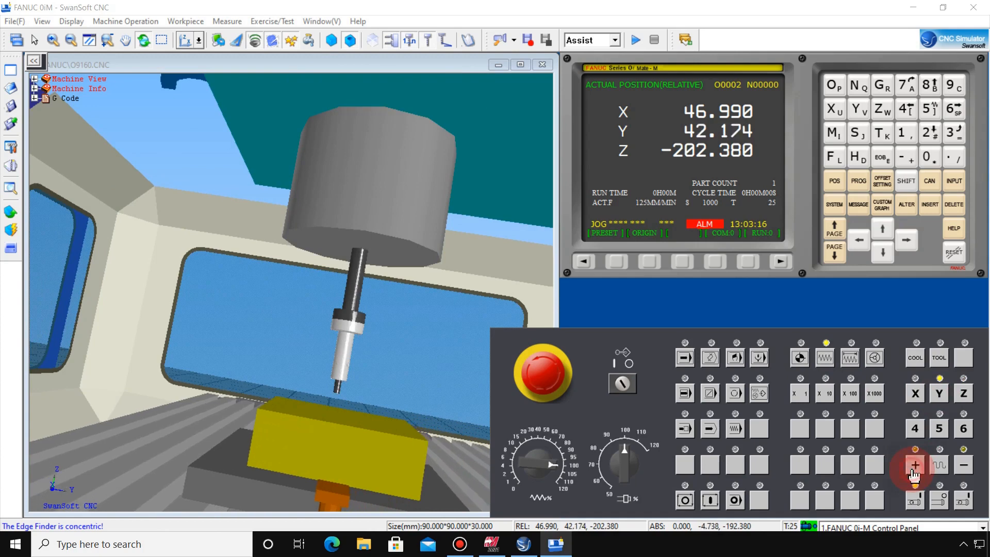
{"action": "left_click", "coordinate": [851, 357]}
{"action": "left_click", "coordinate": [875, 394]}
{"action": "left_click", "coordinate": [915, 465]}
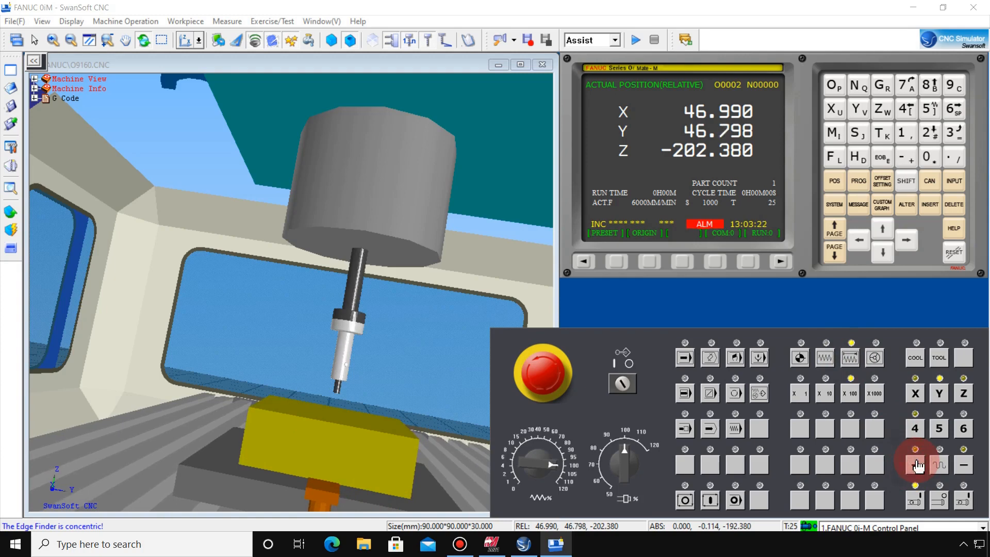
{"action": "left_click", "coordinate": [807, 392]}
{"action": "left_click", "coordinate": [964, 467]}
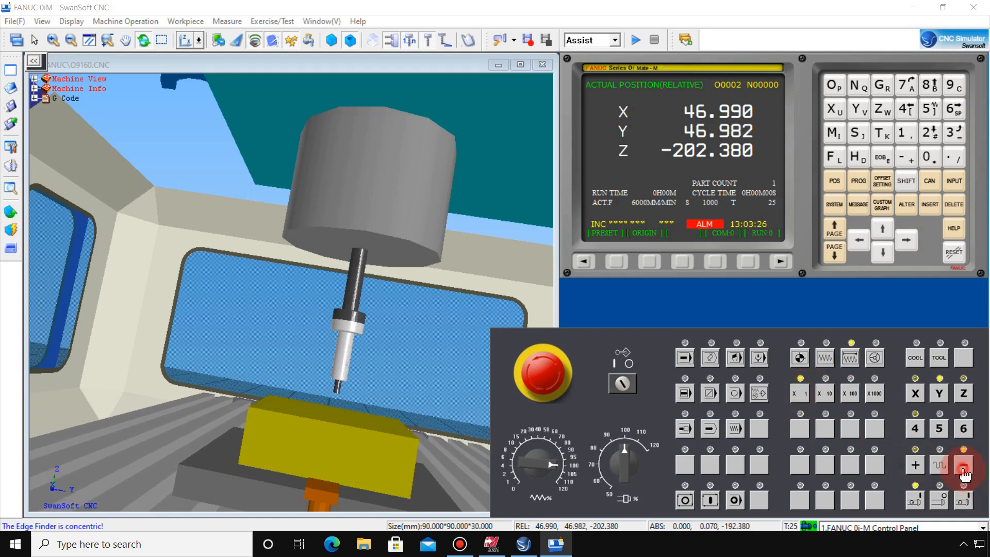
{"action": "left_click", "coordinate": [964, 471]}
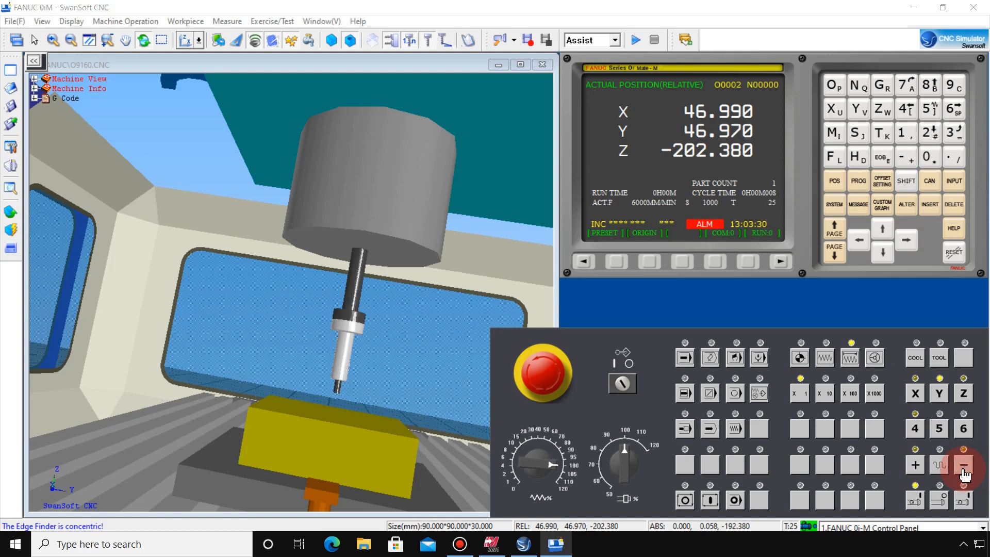
- Set the G54 Y offset by measuring Y0 at the current position, and return to the position display
{"action": "left_click", "coordinate": [883, 181]}
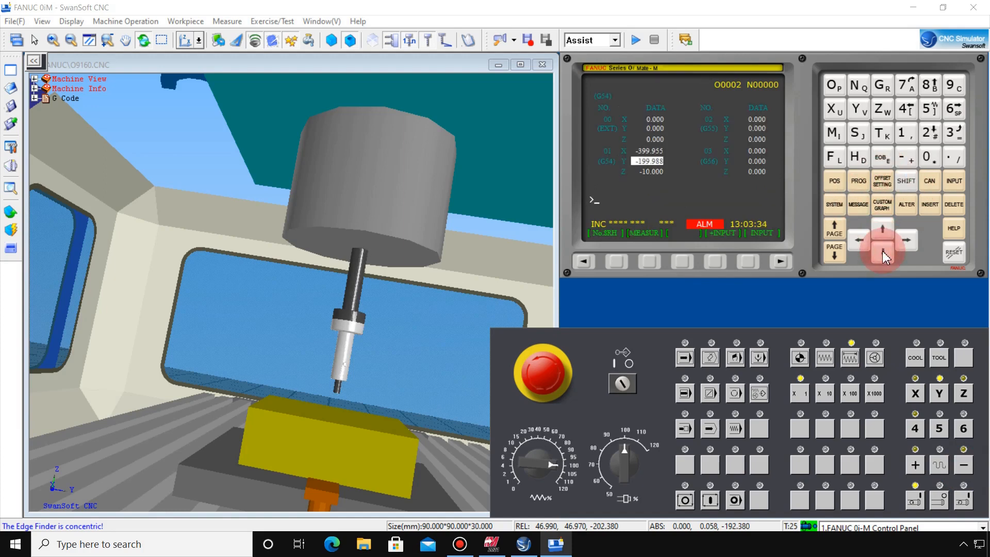
{"action": "left_click", "coordinate": [927, 157]}
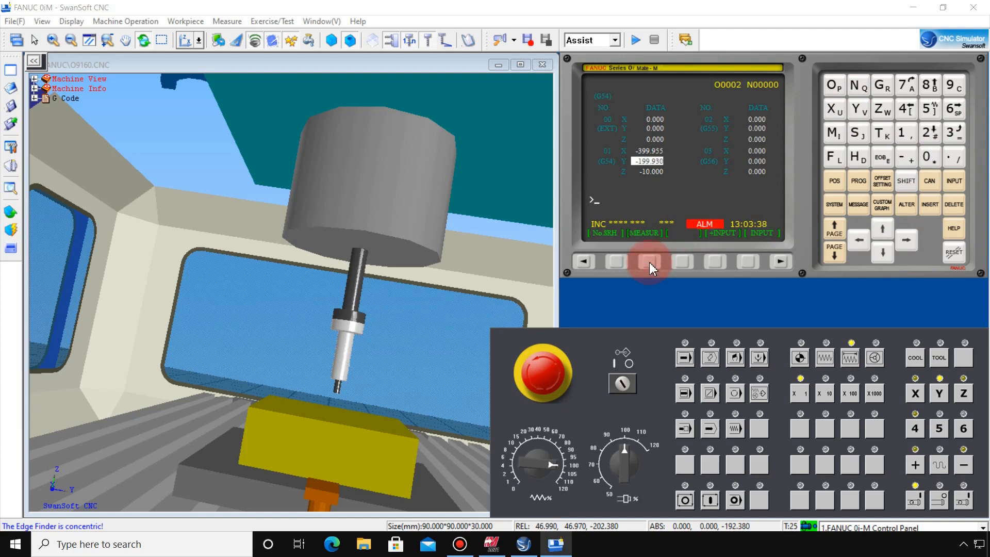
{"action": "left_click", "coordinate": [835, 181]}
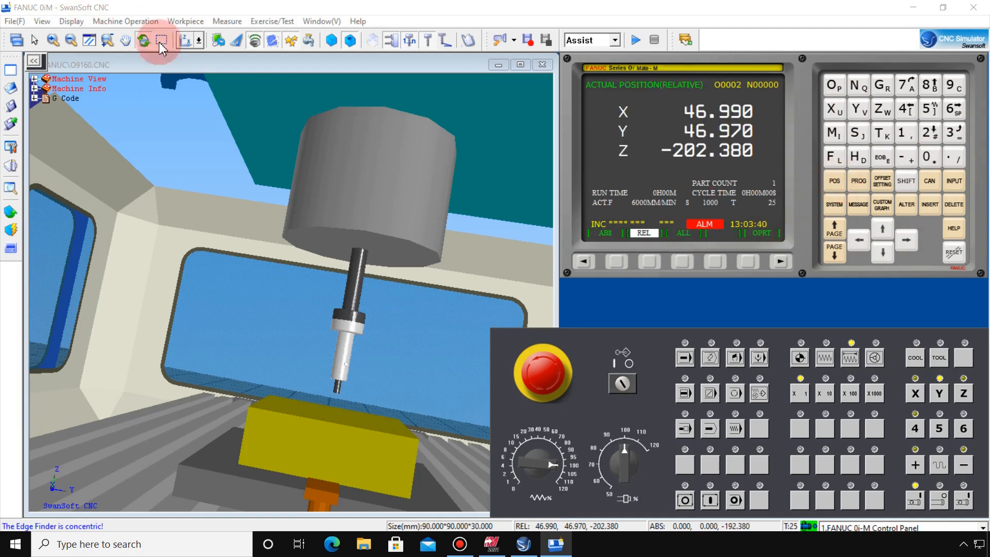
- Switch to the front view and return the X, Y and Z axes to the reference point in REF mode
{"action": "left_click", "coordinate": [184, 40]}
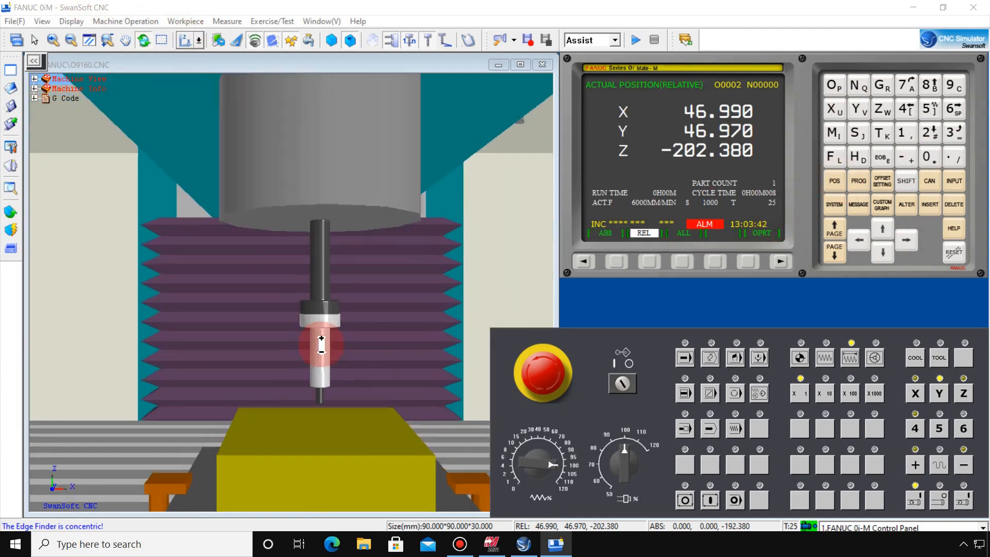
{"action": "scroll", "coordinate": [322, 343], "scroll_direction": "down", "scroll_amount": 3}
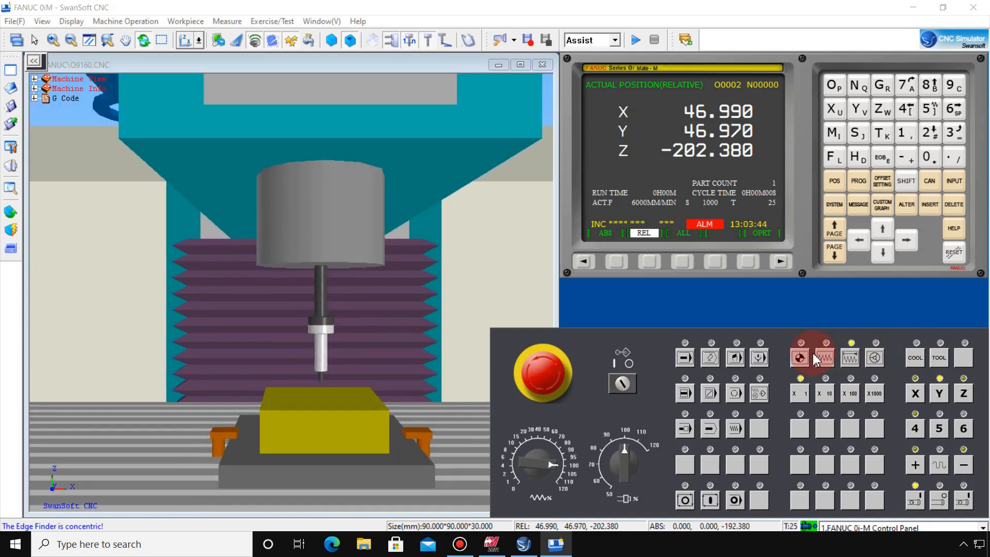
{"action": "left_click", "coordinate": [799, 359]}
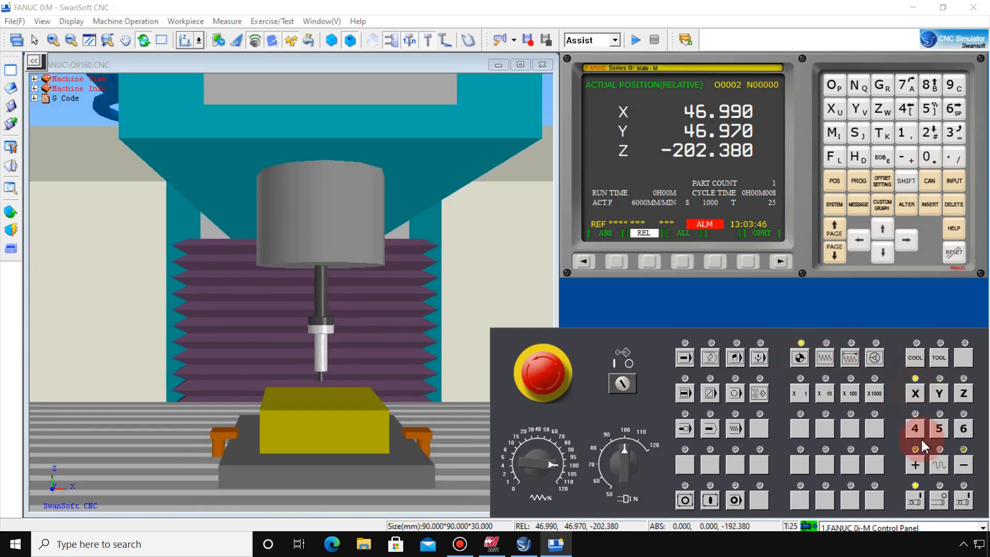
{"action": "left_click", "coordinate": [914, 466]}
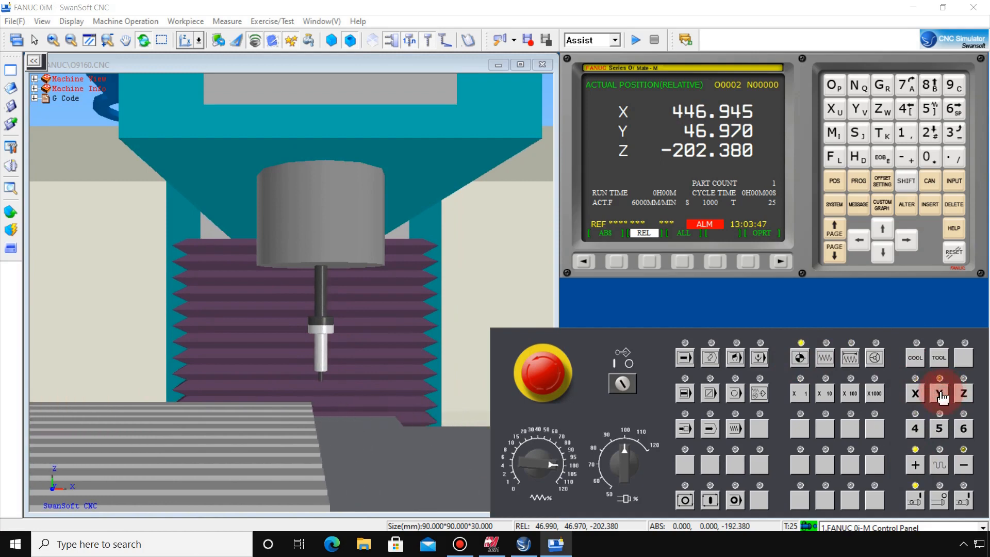
{"action": "left_click", "coordinate": [918, 463]}
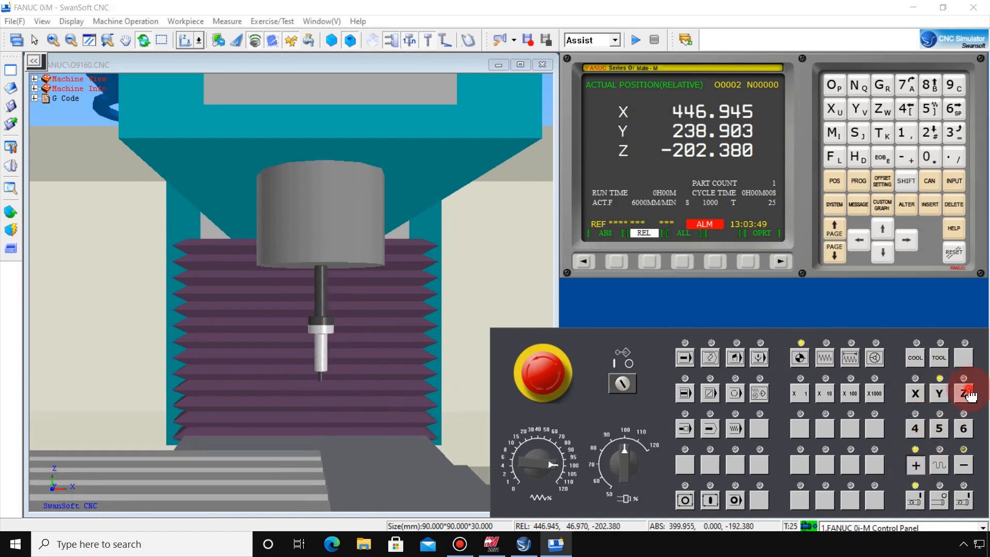
{"action": "left_click", "coordinate": [921, 463]}
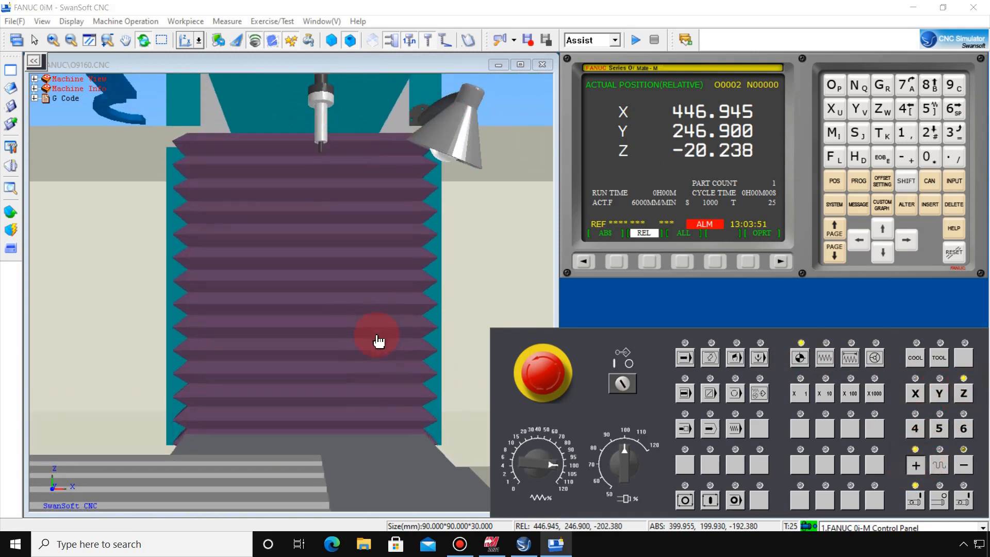
{"action": "scroll", "coordinate": [376, 334], "scroll_direction": "down", "scroll_amount": 5}
{"action": "mouse_move", "coordinate": [374, 335]}
{"action": "left_mouse_down"}
{"action": "mouse_move", "coordinate": [346, 335]}
{"action": "mouse_move", "coordinate": [353, 336]}
{"action": "left_mouse_up"}
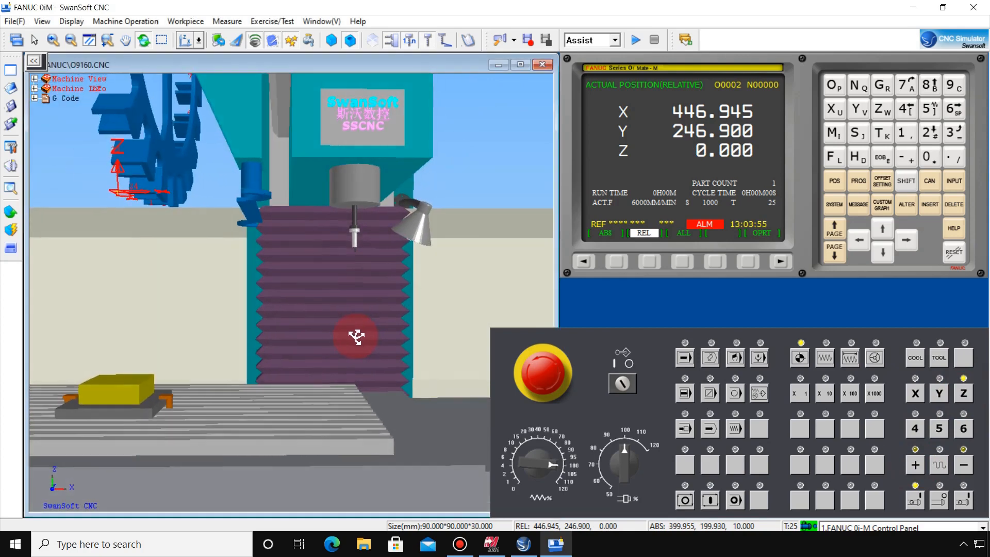
- Enter the block G00G90G54X0Y0; as an MDI program
{"action": "left_click", "coordinate": [858, 182]}
{"action": "left_click", "coordinate": [735, 358]}
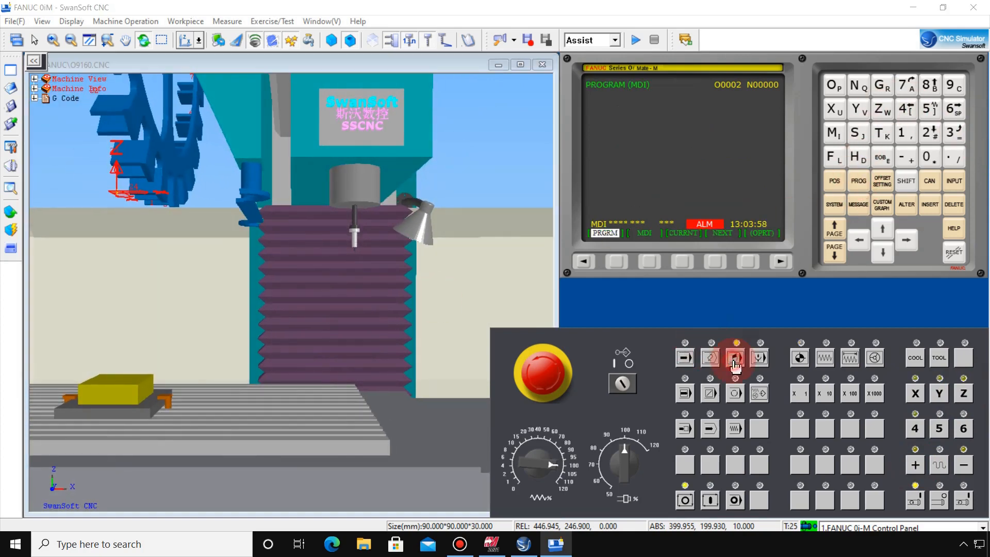
{"action": "left_click", "coordinate": [649, 261]}
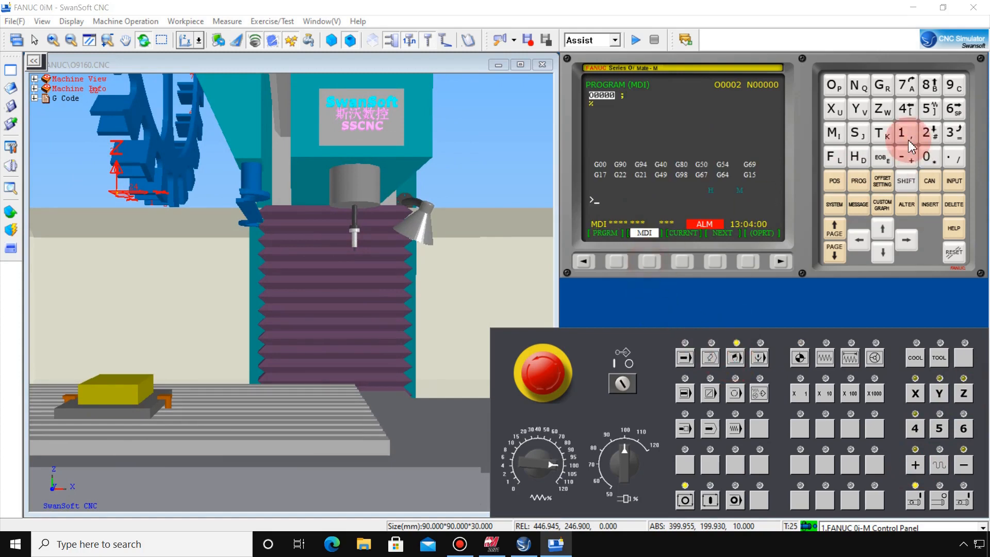
{"action": "left_click", "coordinate": [928, 156]}
{"action": "left_click", "coordinate": [926, 156]}
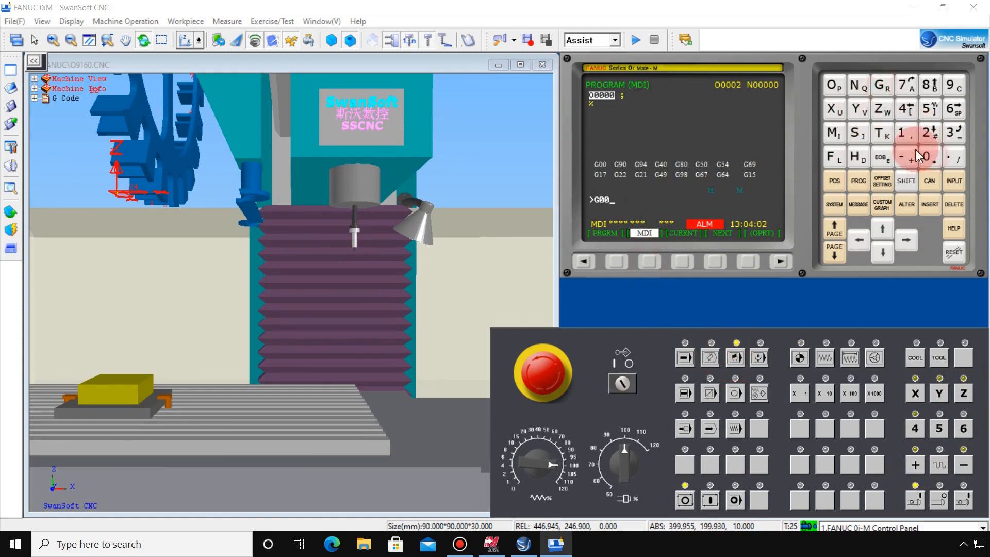
{"action": "left_click", "coordinate": [882, 85]}
{"action": "left_click", "coordinate": [960, 90]}
{"action": "left_click", "coordinate": [927, 156]}
{"action": "left_click", "coordinate": [882, 86]}
{"action": "left_click", "coordinate": [926, 108]}
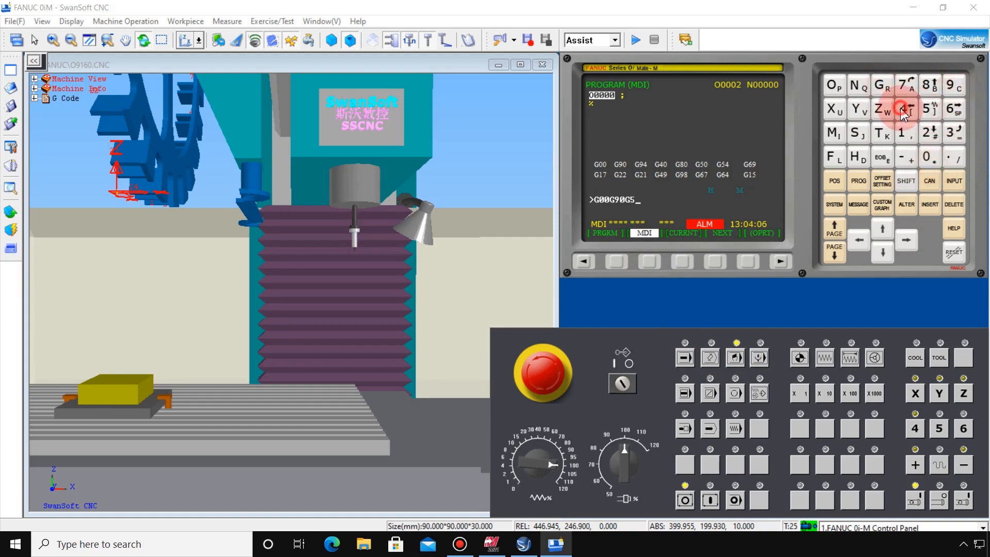
{"action": "left_click", "coordinate": [903, 109]}
{"action": "left_click", "coordinate": [831, 108]}
{"action": "left_click", "coordinate": [928, 157]}
{"action": "left_click", "coordinate": [857, 108]}
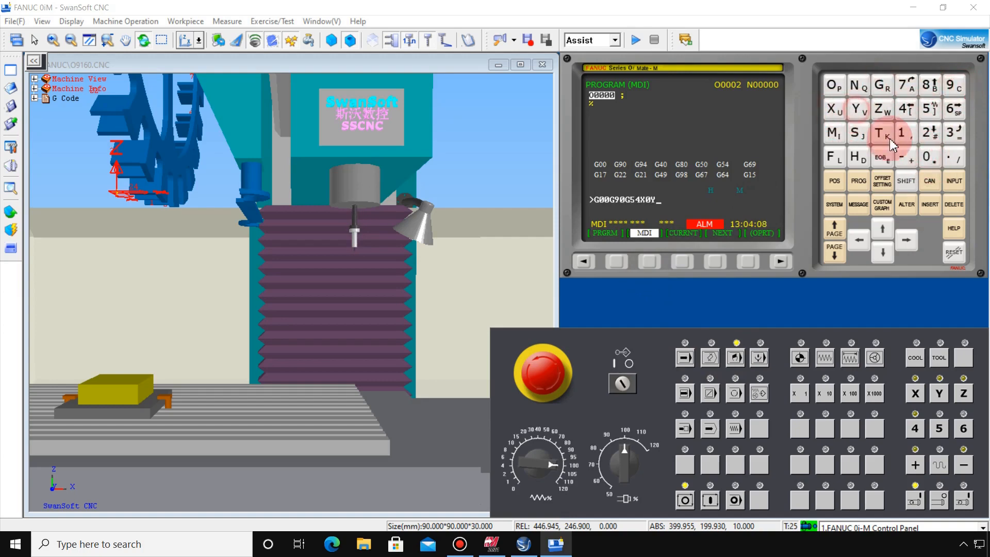
{"action": "left_click", "coordinate": [881, 156]}
{"action": "left_click", "coordinate": [930, 204]}
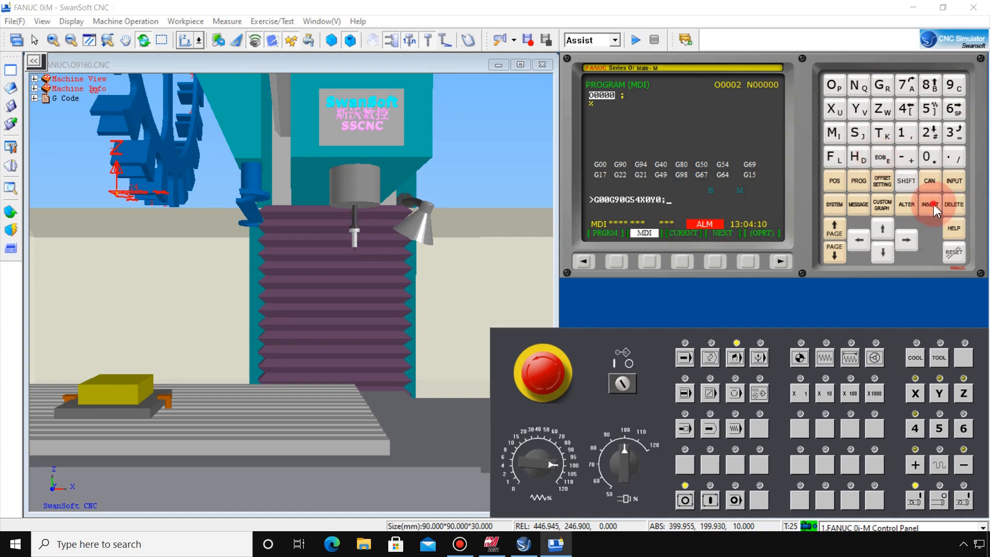
- Run the MDI block to move X and Y to the G54 origin and inspect the spindle's position over the workpiece
{"action": "left_click", "coordinate": [712, 500]}
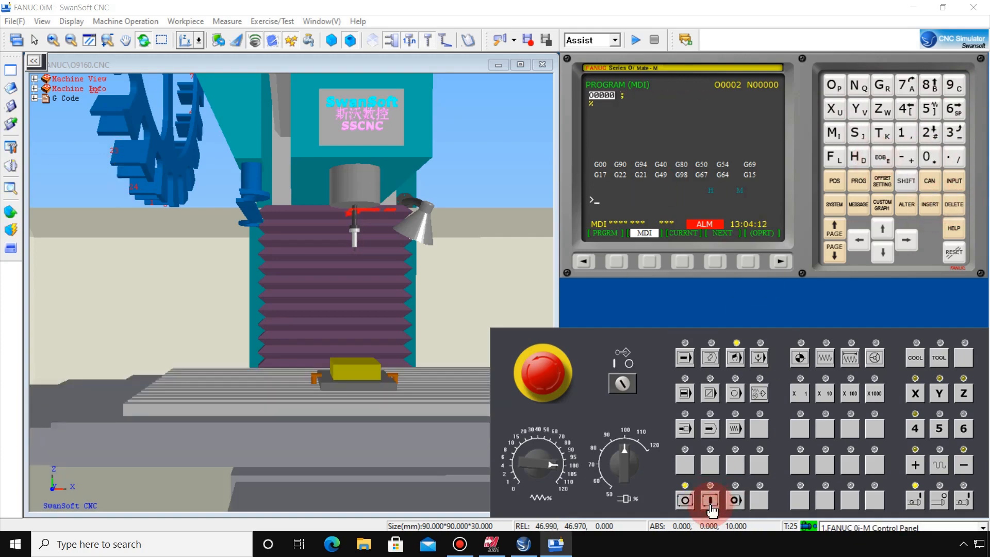
{"action": "left_click", "coordinate": [272, 239]}
{"action": "left_click_drag", "start_coordinate": [351, 342], "coordinate": [356, 316]}
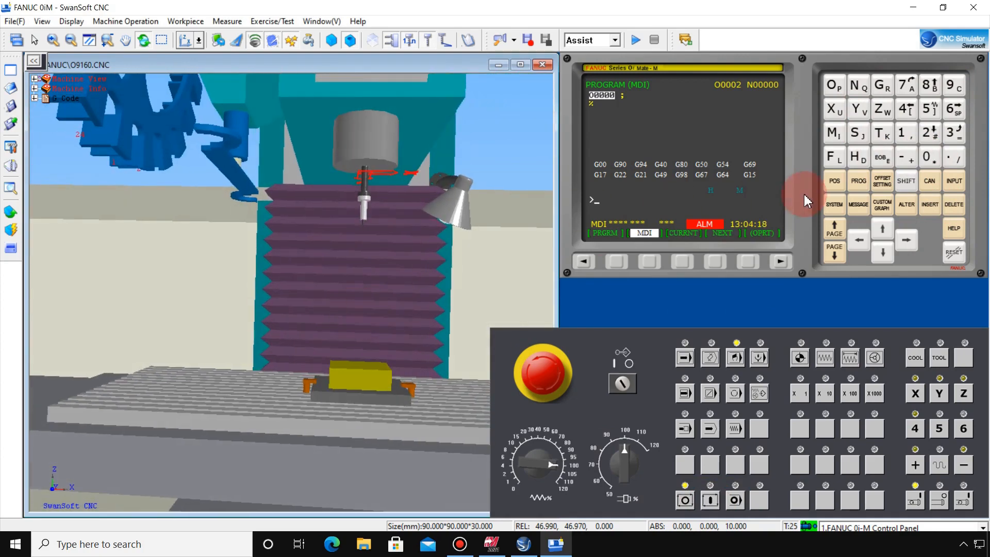
- Show the relative position and send X, Y and Z back from the G54 origin to the reference point in REF mode
{"action": "left_click", "coordinate": [835, 181]}
{"action": "left_click", "coordinate": [800, 357]}
{"action": "left_click", "coordinate": [916, 393]}
{"action": "left_click", "coordinate": [916, 465]}
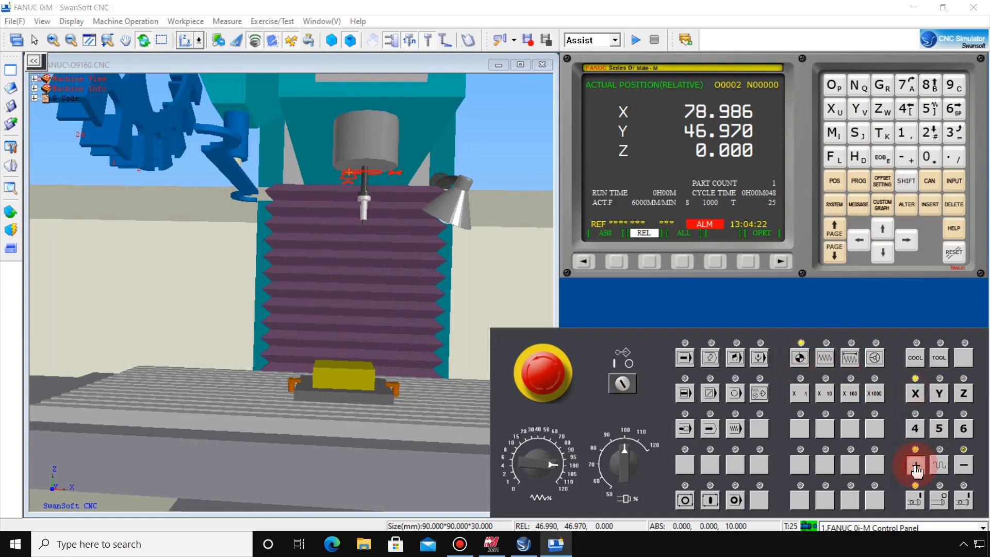
{"action": "left_click", "coordinate": [940, 394]}
{"action": "left_click", "coordinate": [915, 464]}
{"action": "left_click", "coordinate": [964, 393]}
{"action": "left_click", "coordinate": [915, 465]}
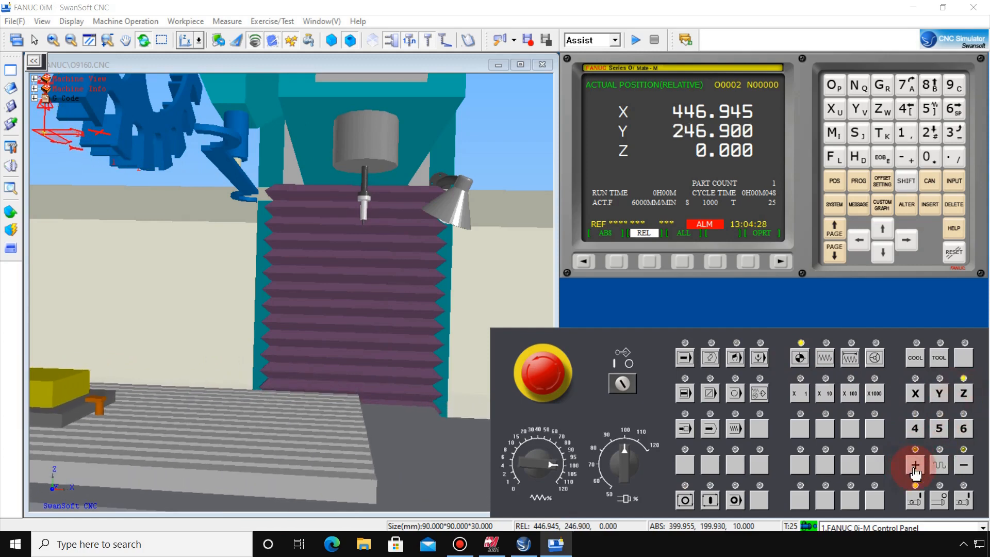
{"action": "left_click_drag", "start_coordinate": [315, 332], "coordinate": [358, 316]}
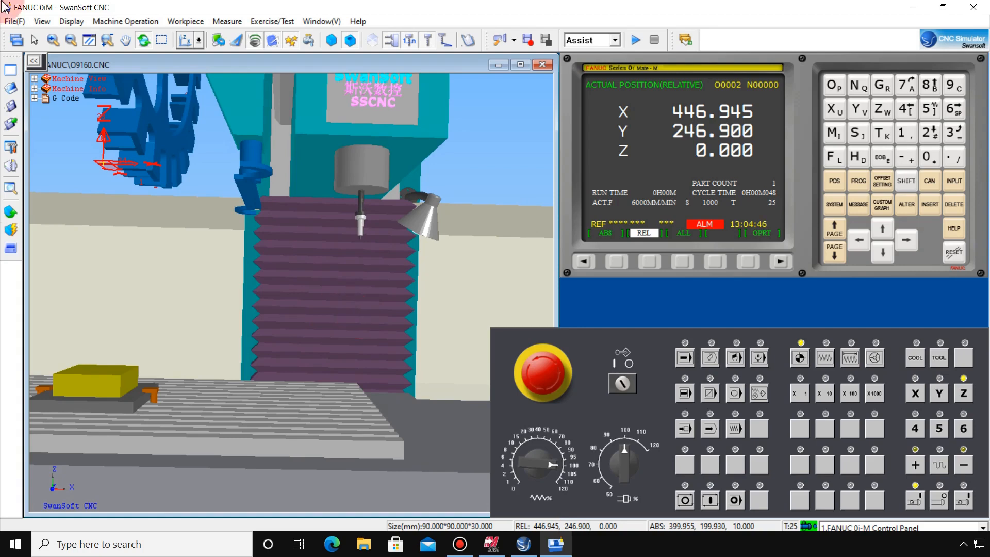
- Try to unload the edge finder from the spindle
{"action": "left_click", "coordinate": [11, 165]}
{"action": "left_click", "coordinate": [413, 255]}
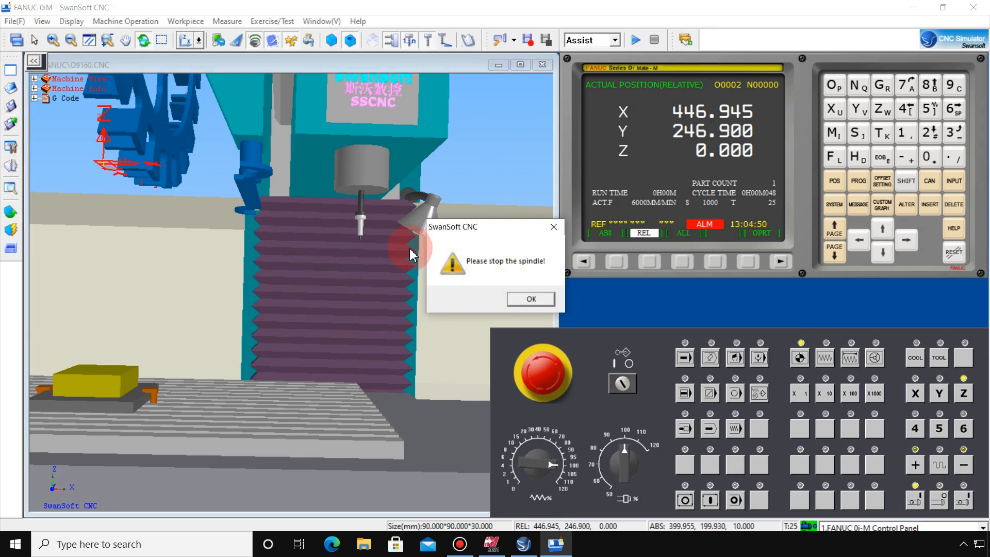
{"action": "left_click", "coordinate": [519, 298]}
- Enter and run the block M05; in MDI mode to stop the spindle
{"action": "left_click", "coordinate": [859, 184]}
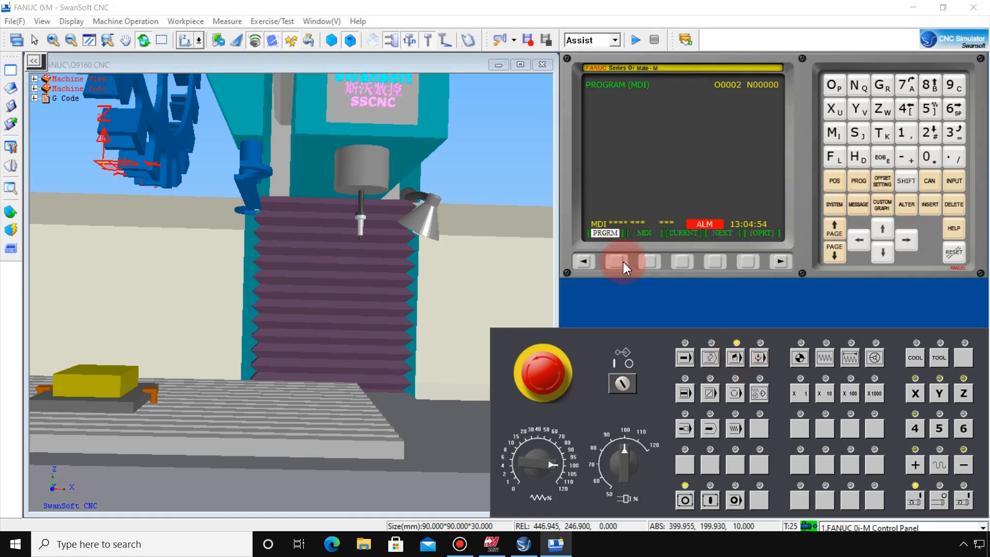
{"action": "left_click", "coordinate": [644, 259]}
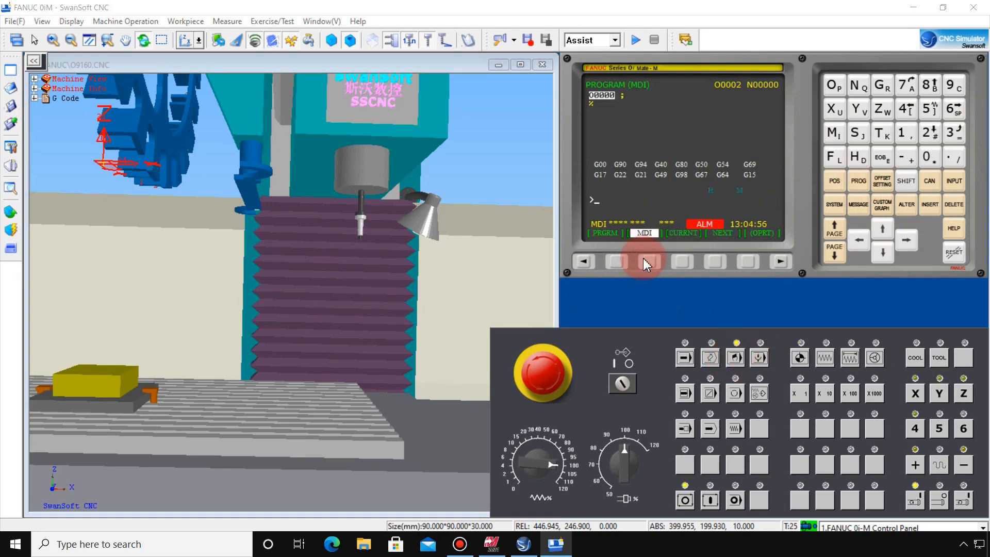
{"action": "left_click", "coordinate": [834, 132]}
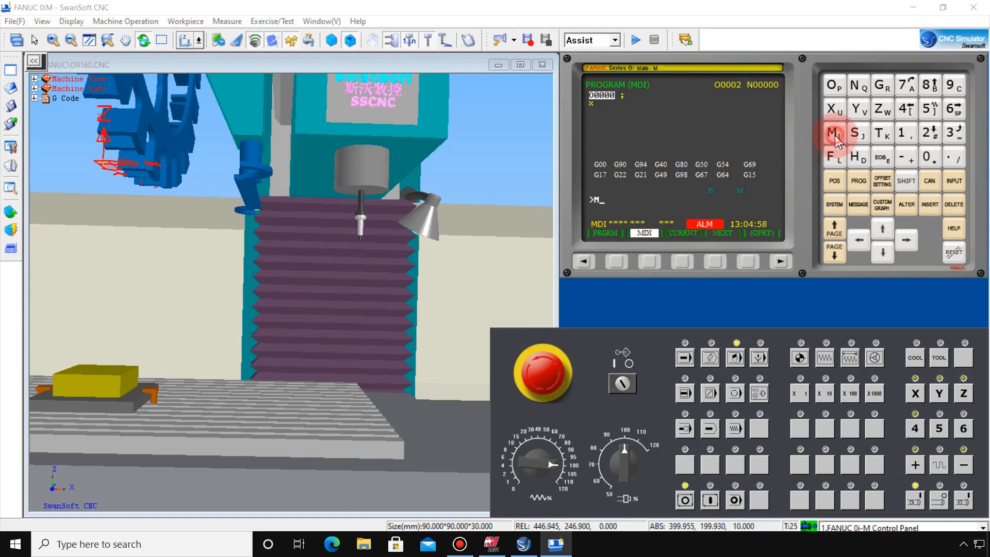
{"action": "left_click", "coordinate": [927, 159]}
{"action": "left_click", "coordinate": [930, 110]}
{"action": "left_click", "coordinate": [882, 158]}
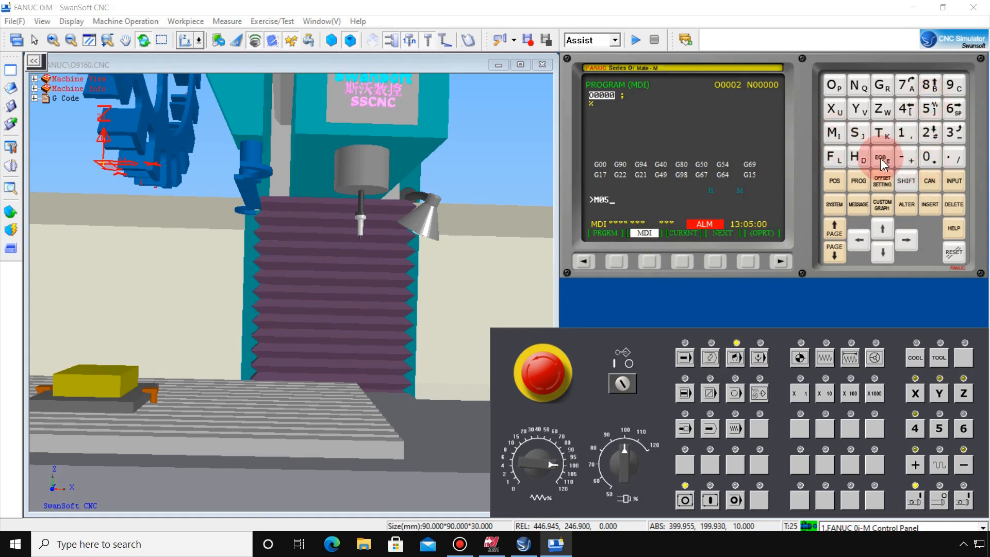
{"action": "left_click", "coordinate": [923, 212]}
{"action": "left_click", "coordinate": [704, 503]}
{"action": "left_click", "coordinate": [546, 411]}
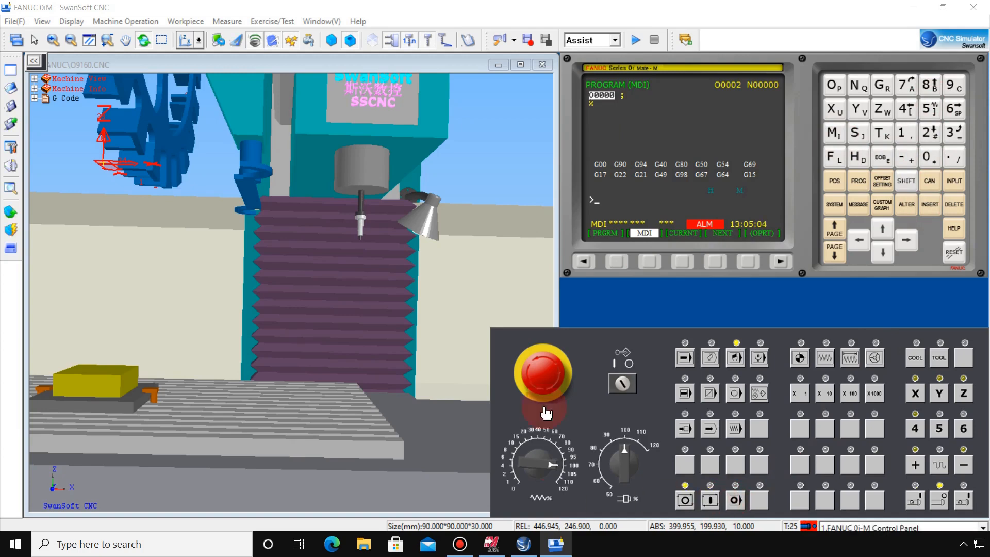
- Show the relative position and set the diameter of flat tool 001 to 20 in the tool list
{"action": "left_click", "coordinate": [834, 180]}
{"action": "left_click", "coordinate": [11, 166]}
{"action": "double_click", "coordinate": [397, 164]}
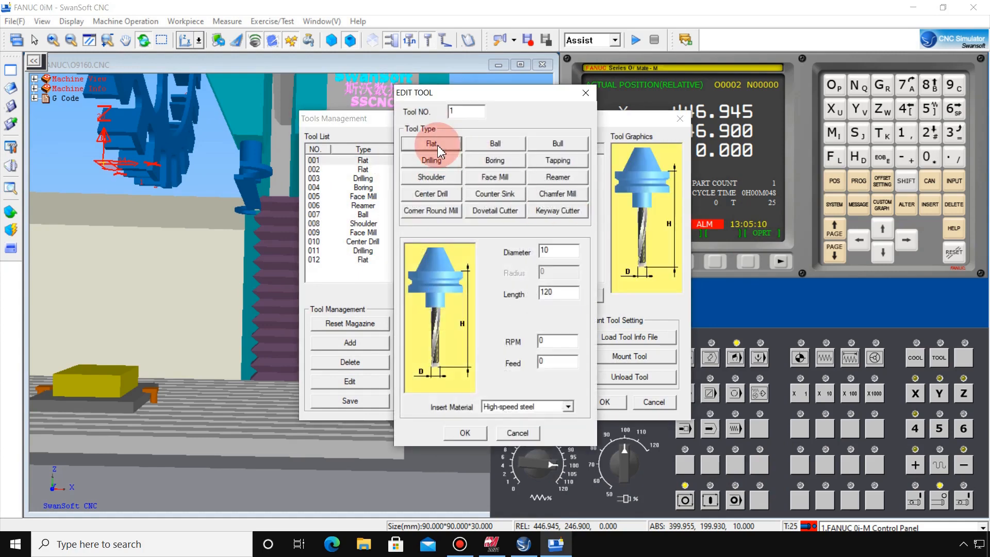
{"action": "left_click", "coordinate": [559, 248]}
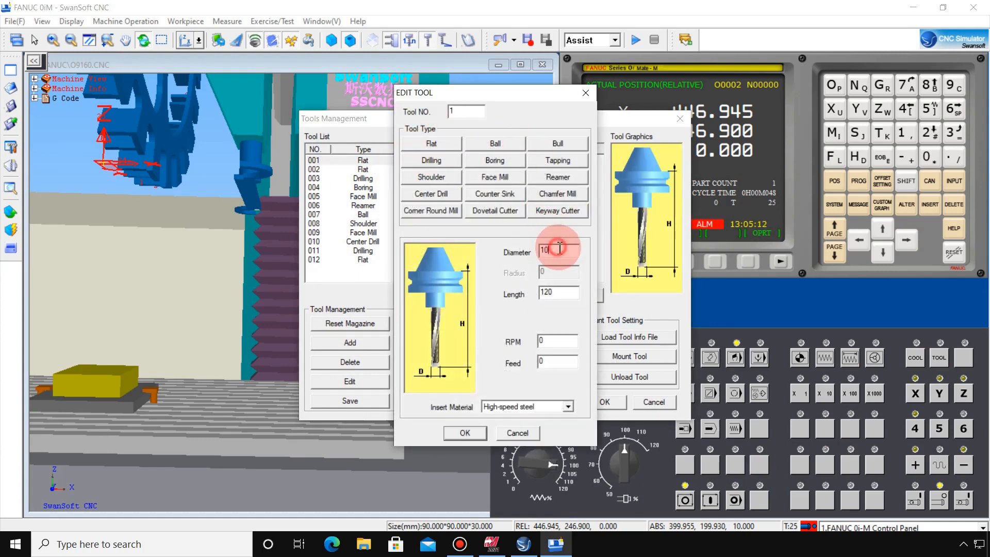
{"action": "type", "text": "2"}
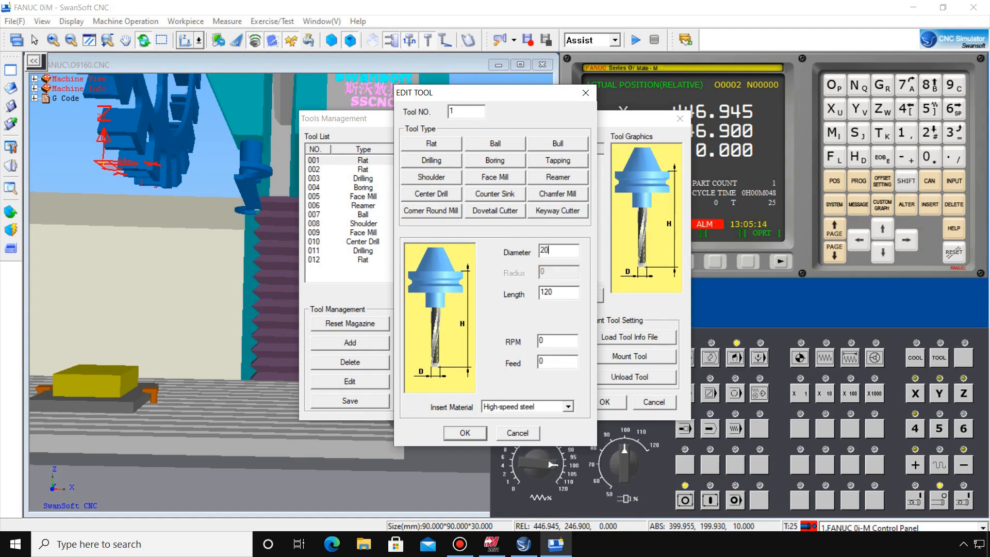
{"action": "left_click", "coordinate": [467, 434]}
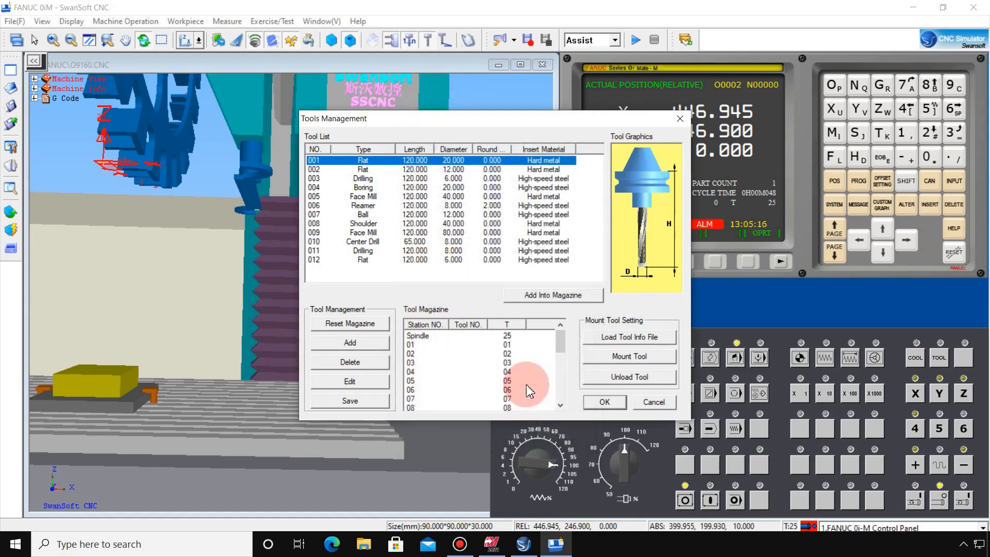
- Add flat tool 001 to magazine station 01 and unload the edge finder from the spindle
{"action": "left_click", "coordinate": [563, 297]}
{"action": "left_click", "coordinate": [619, 202]}
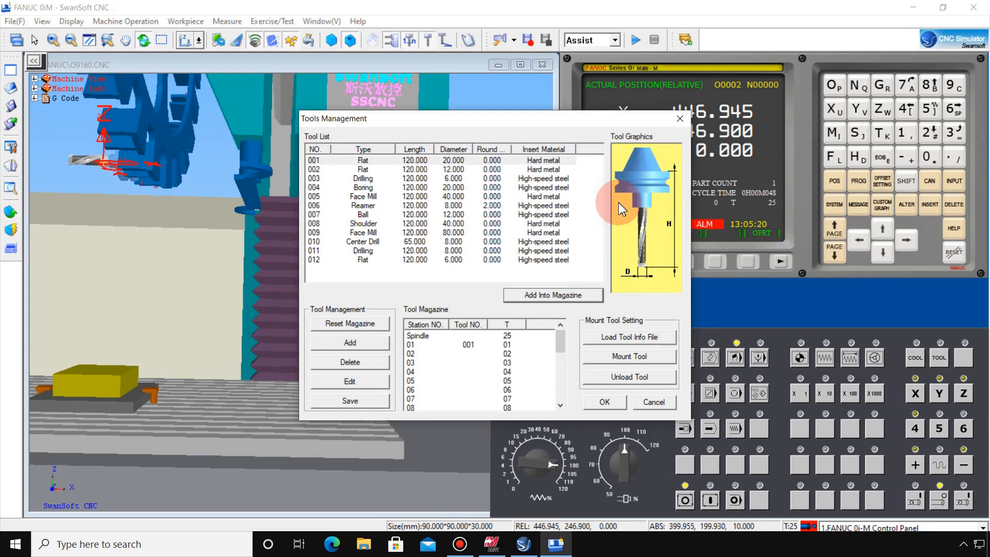
{"action": "left_click", "coordinate": [482, 363]}
{"action": "left_click", "coordinate": [604, 402]}
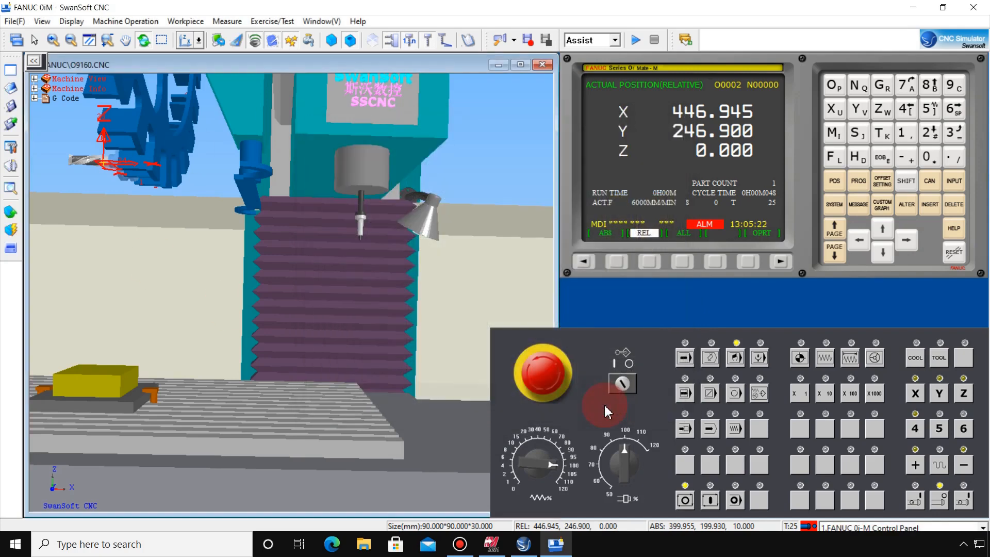
{"action": "left_click", "coordinate": [125, 21]}
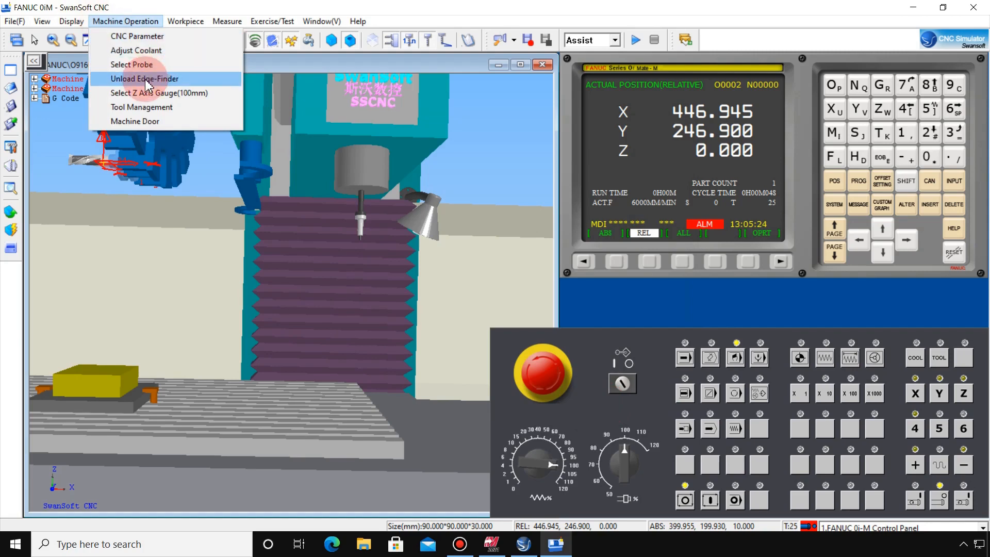
{"action": "left_click", "coordinate": [147, 79]}
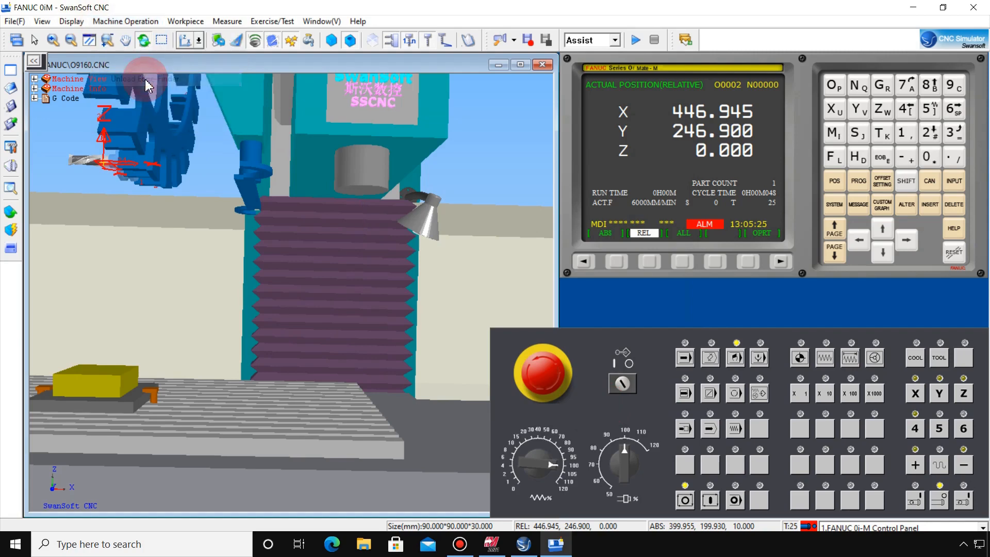
- Enter and run the MDI block M06 T01; to load tool 1 into the spindle
{"action": "left_click", "coordinate": [859, 182]}
{"action": "left_click", "coordinate": [651, 263]}
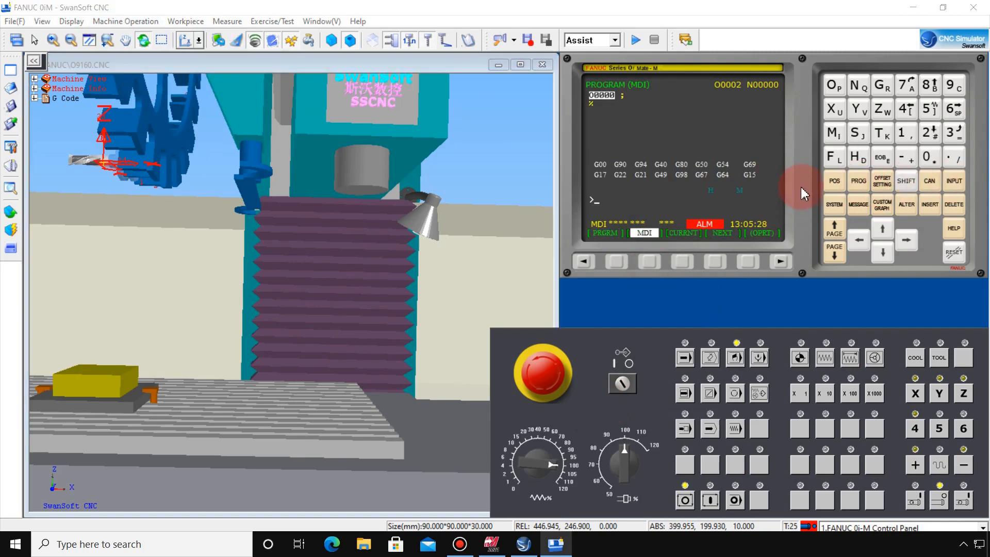
{"action": "left_click", "coordinate": [833, 133]}
{"action": "left_click", "coordinate": [927, 157]}
{"action": "left_click", "coordinate": [954, 109]}
{"action": "left_click", "coordinate": [882, 133]}
{"action": "left_click", "coordinate": [927, 157]}
{"action": "left_click", "coordinate": [903, 134]}
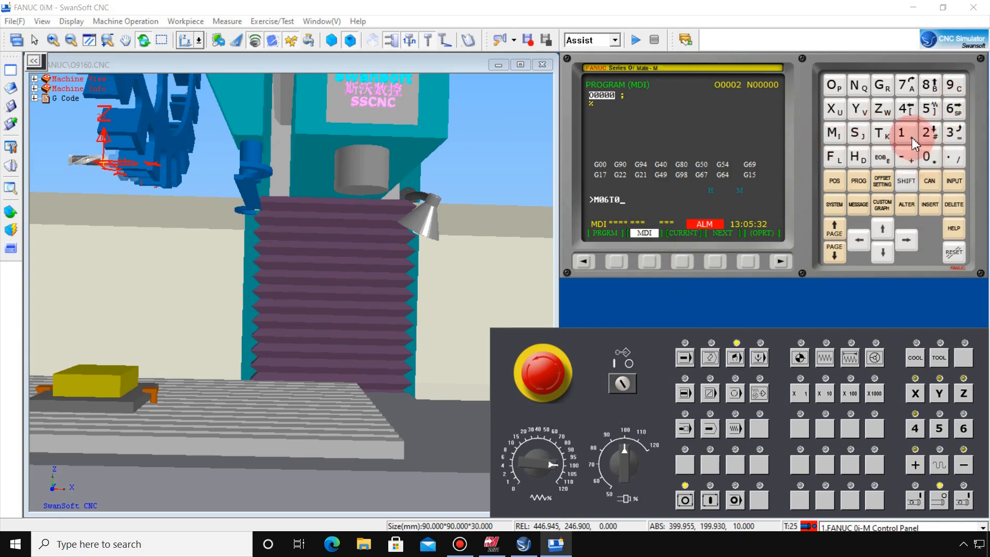
{"action": "left_click", "coordinate": [892, 156]}
{"action": "left_click", "coordinate": [928, 203]}
{"action": "left_click", "coordinate": [735, 500]}
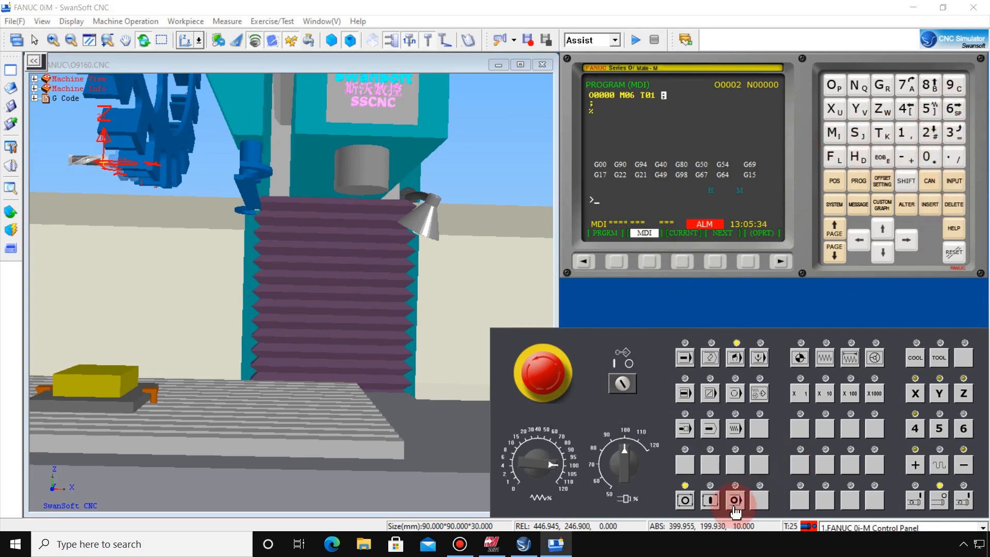
{"action": "left_click", "coordinate": [711, 500]}
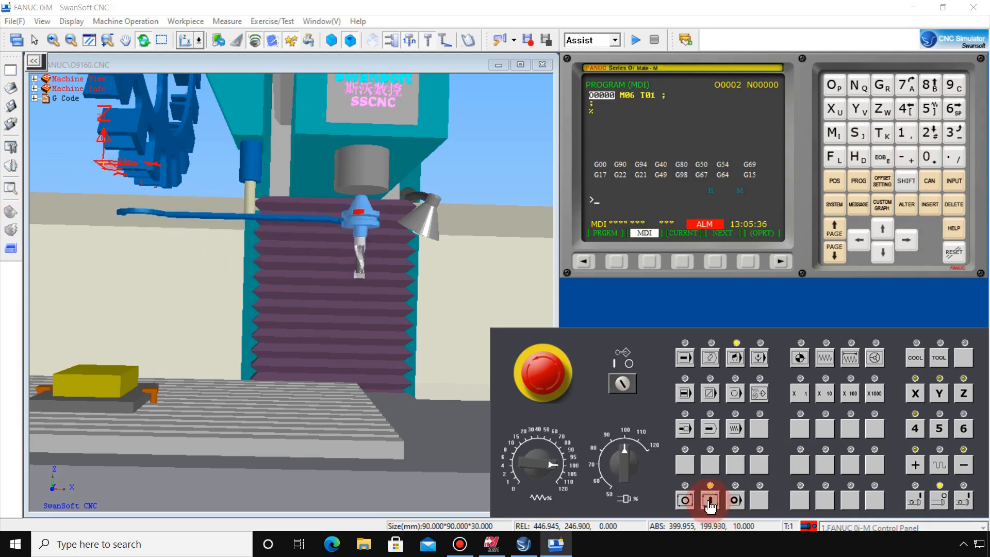
- Enter and run the MDI block G00 G90 G54 X0 Y0; to position the tool over the workpiece origin
{"action": "left_click", "coordinate": [883, 86]}
{"action": "left_click", "coordinate": [928, 156]}
{"action": "left_click", "coordinate": [927, 156]}
{"action": "left_click", "coordinate": [883, 86]}
{"action": "left_click", "coordinate": [953, 87]}
{"action": "left_click", "coordinate": [928, 156]}
{"action": "left_click", "coordinate": [883, 86]}
{"action": "left_click", "coordinate": [927, 108]}
{"action": "left_click", "coordinate": [905, 108]}
{"action": "left_click", "coordinate": [833, 109]}
{"action": "left_click", "coordinate": [927, 156]}
{"action": "left_click", "coordinate": [858, 108]}
{"action": "left_click", "coordinate": [927, 157]}
{"action": "left_click", "coordinate": [882, 159]}
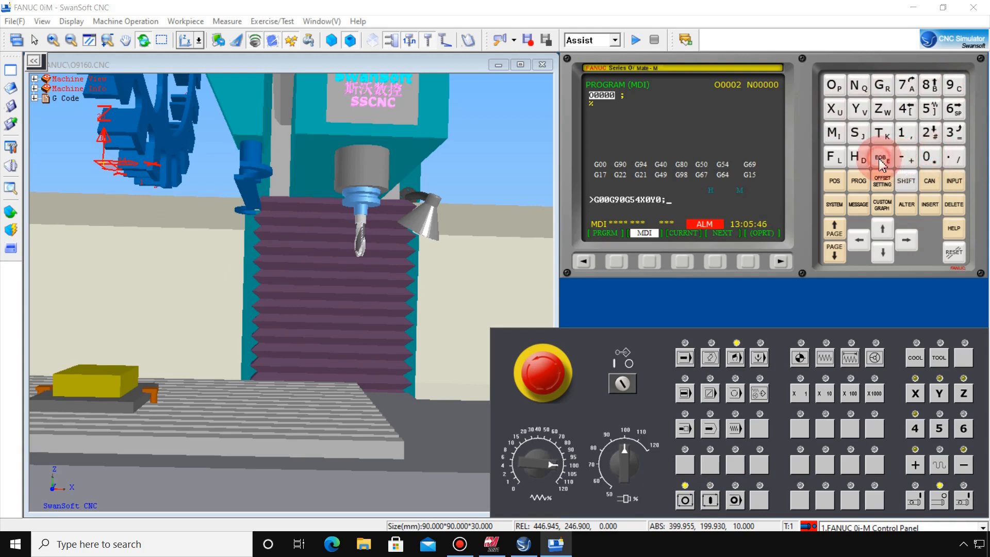
{"action": "left_click", "coordinate": [931, 204]}
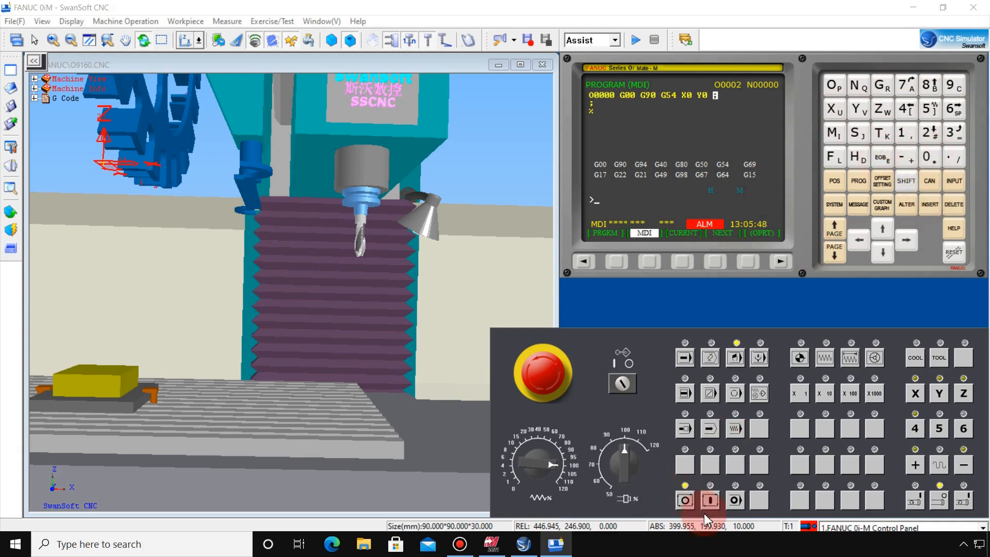
{"action": "left_click", "coordinate": [711, 499]}
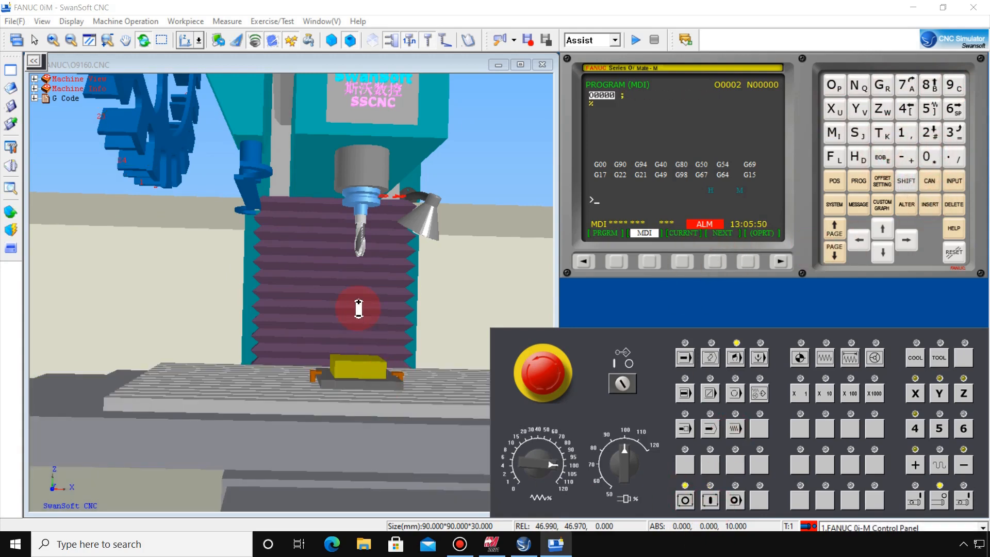
- Enter and run the MDI block M03 S600; to start the spindle clockwise
{"action": "left_click", "coordinate": [833, 133]}
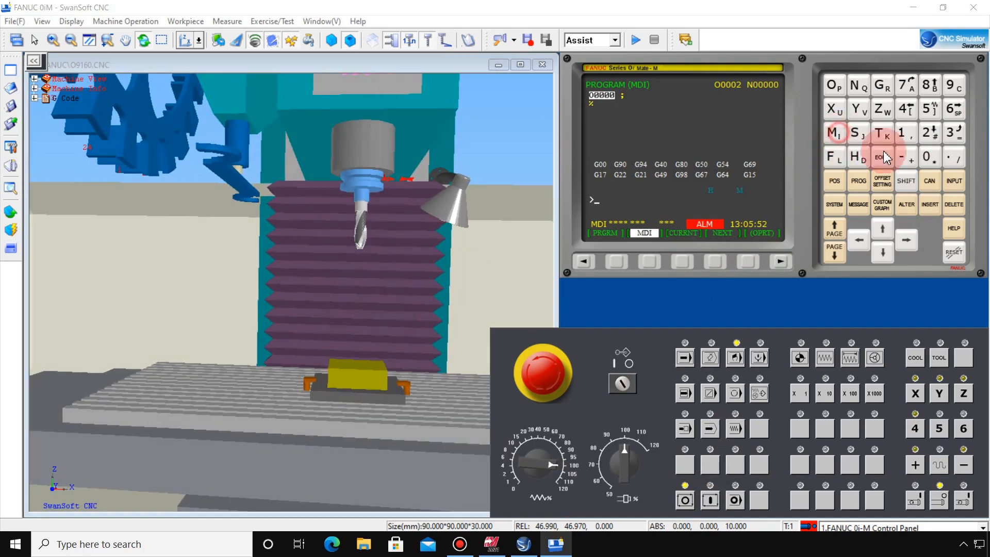
{"action": "left_click", "coordinate": [924, 159]}
{"action": "left_click", "coordinate": [951, 132]}
{"action": "left_click", "coordinate": [857, 133]}
{"action": "left_click", "coordinate": [951, 109]}
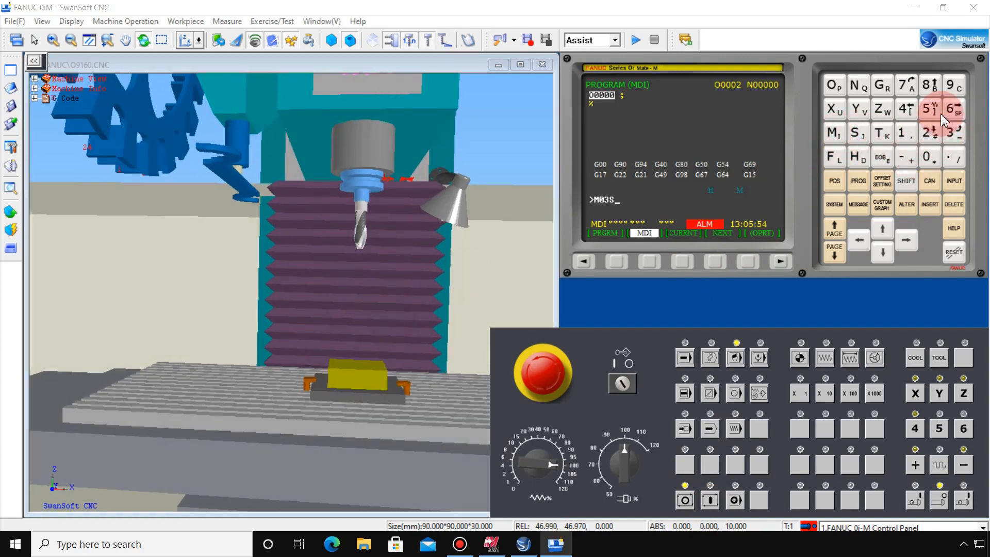
{"action": "left_click", "coordinate": [928, 158]}
{"action": "left_click", "coordinate": [928, 157]}
{"action": "left_click", "coordinate": [882, 160]}
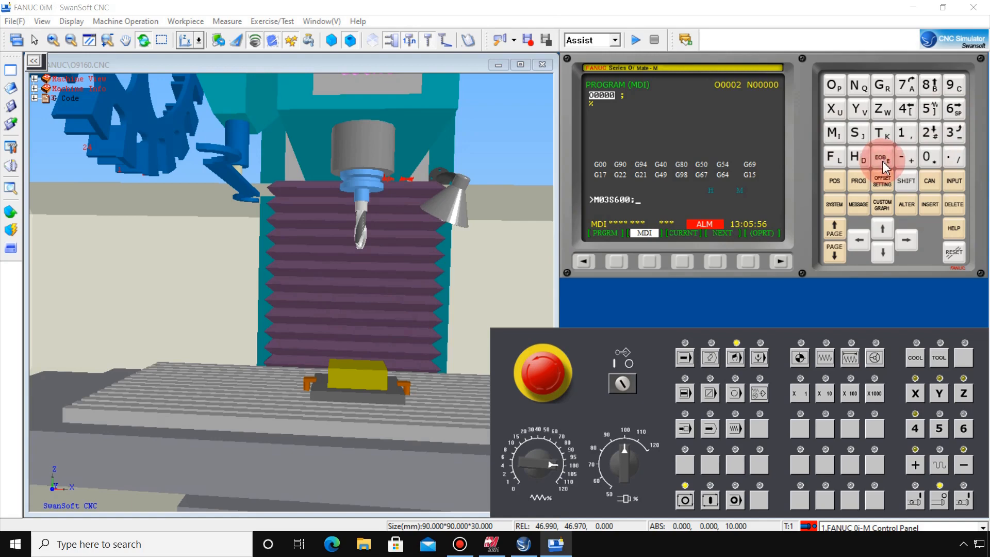
{"action": "left_click", "coordinate": [930, 204]}
{"action": "left_click", "coordinate": [711, 500]}
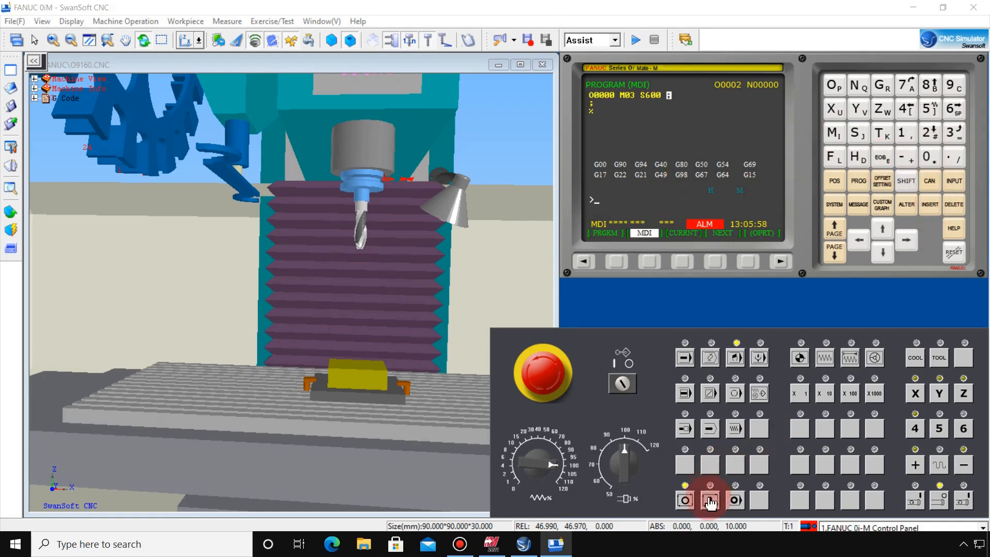
{"action": "left_click", "coordinate": [533, 428]}
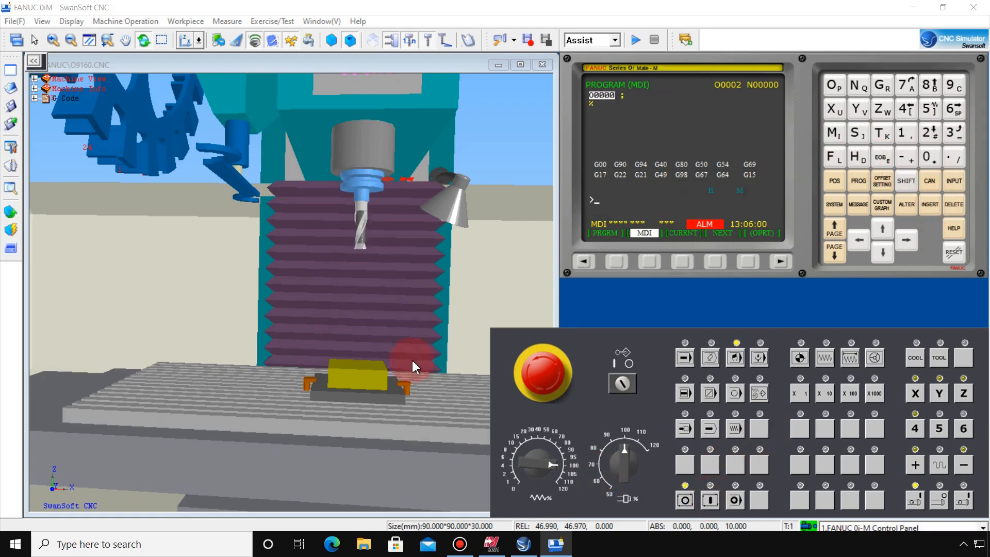
- Switch the machine to JOG mode with the Z axis selected
{"action": "left_click", "coordinate": [737, 342]}
{"action": "left_click", "coordinate": [955, 393]}
{"action": "left_click", "coordinate": [771, 453]}
{"action": "left_click", "coordinate": [825, 357]}
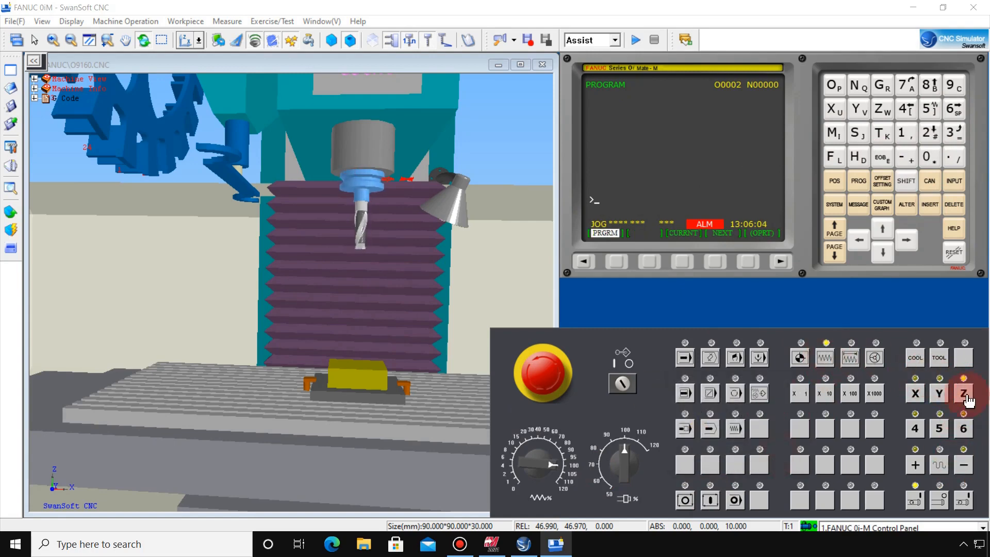
- Turn off write protection and set the G54 work offset's Z value to 0
{"action": "left_click", "coordinate": [883, 181]}
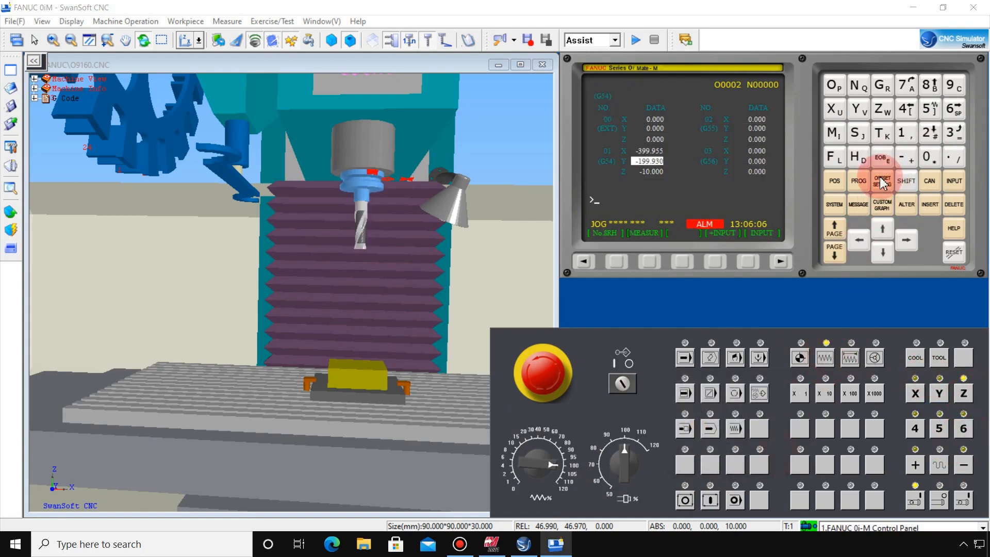
{"action": "left_click", "coordinate": [705, 179]}
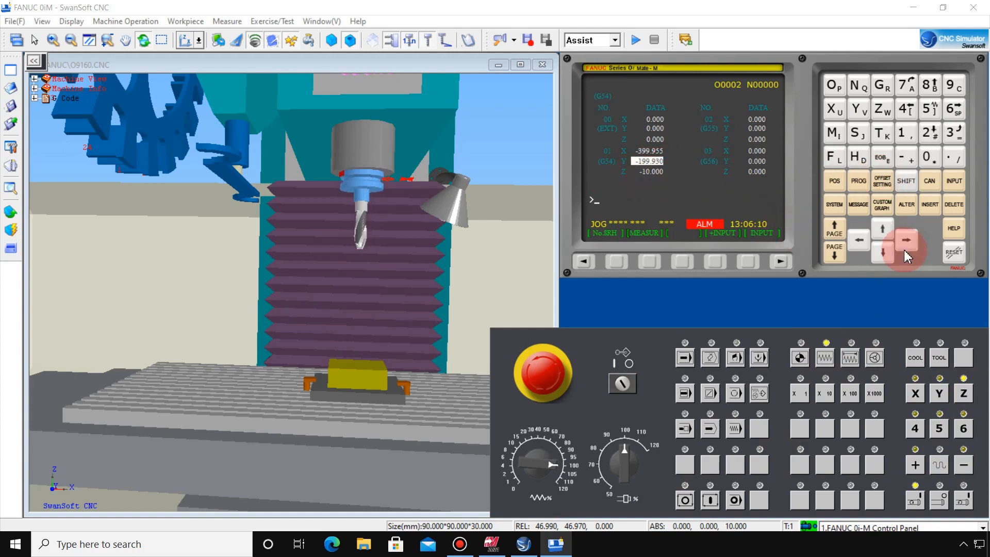
{"action": "left_click", "coordinate": [883, 252]}
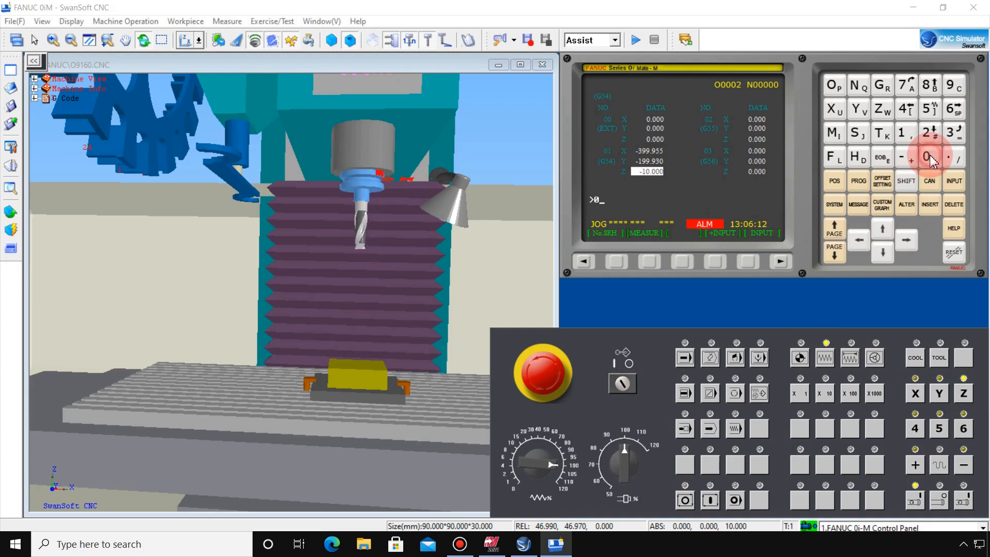
{"action": "left_click", "coordinate": [950, 186]}
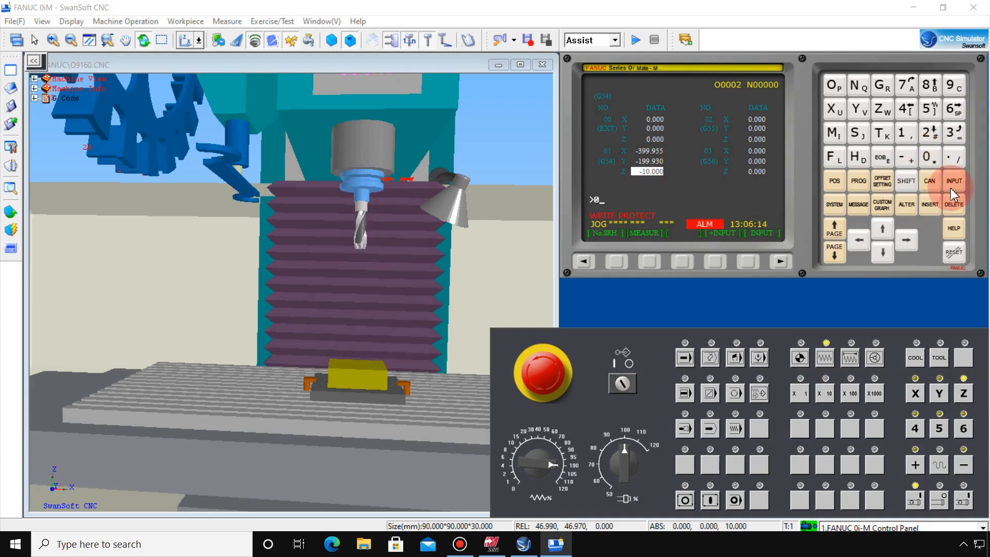
{"action": "left_click", "coordinate": [609, 221]}
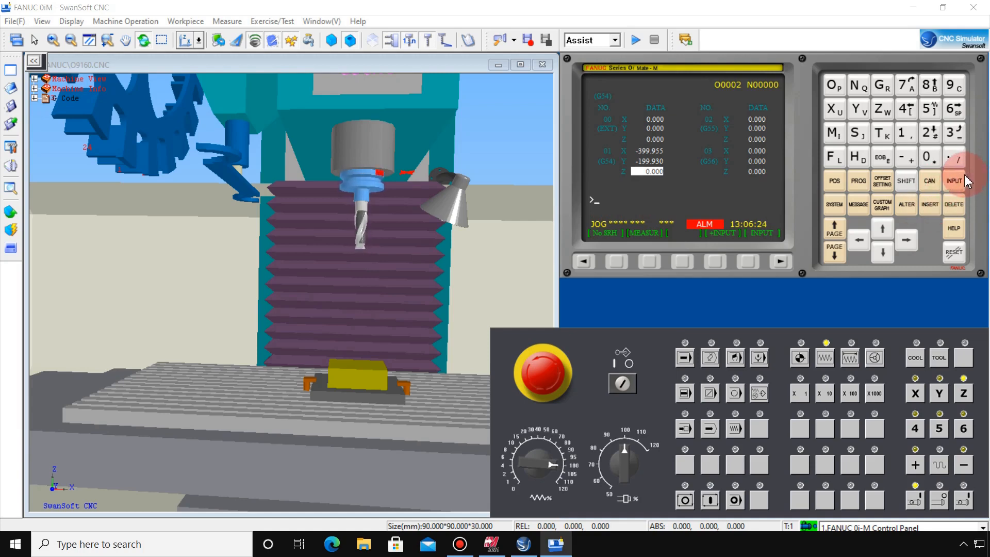
- Show the relative position and jog Z down to about -186.608 so the tool touches the workpiece's top face
{"action": "left_click", "coordinate": [835, 182]}
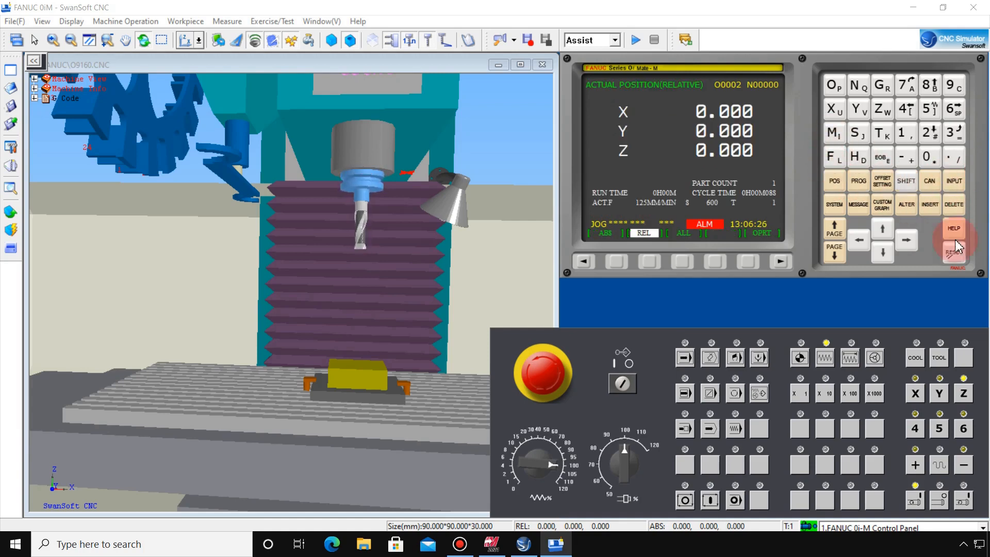
{"action": "left_click_drag", "start_coordinate": [963, 469], "coordinate": [963, 470]}
{"action": "scroll", "coordinate": [340, 370], "scroll_direction": "up", "scroll_amount": 5}
{"action": "scroll", "coordinate": [341, 370], "scroll_direction": "up", "scroll_amount": 5}
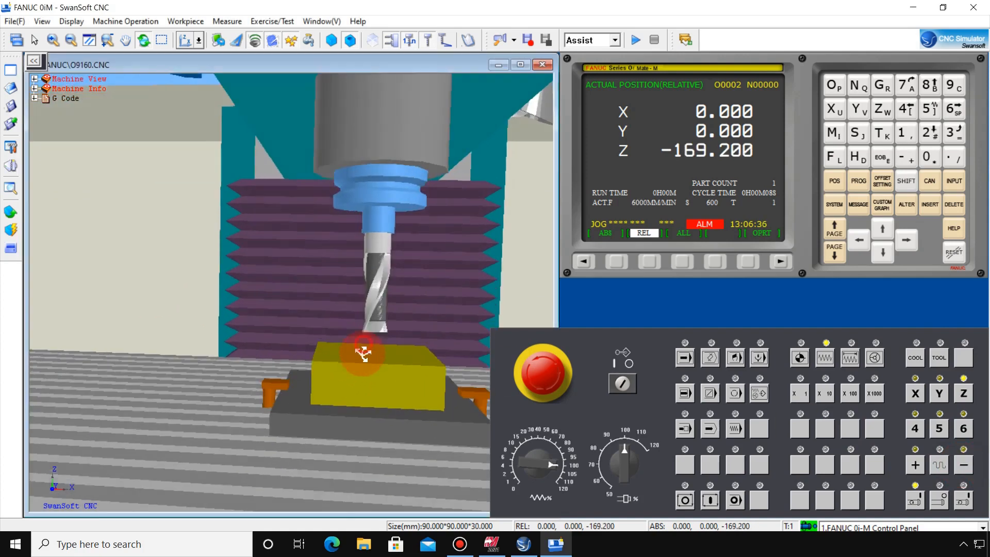
{"action": "left_click_drag", "start_coordinate": [368, 351], "coordinate": [368, 351]}
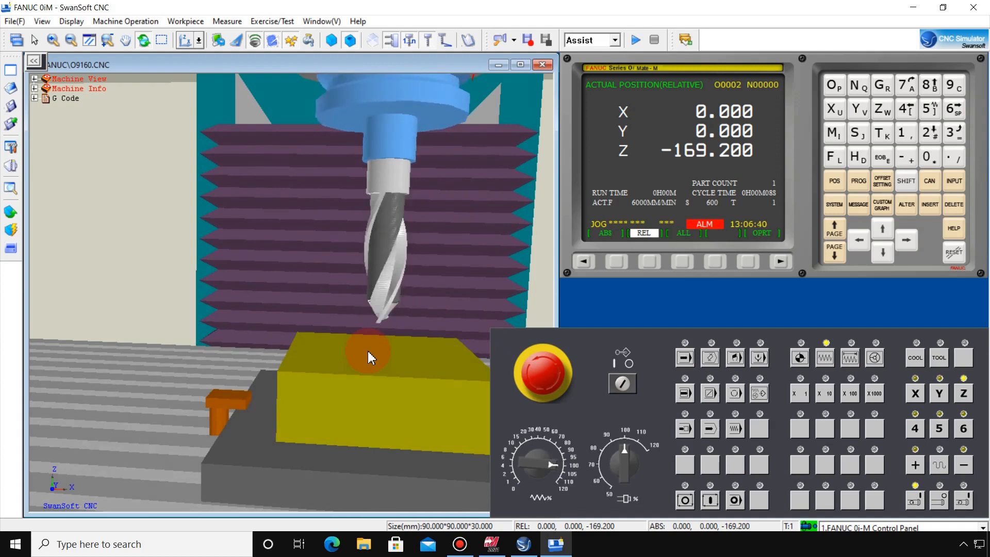
{"action": "left_click_drag", "start_coordinate": [966, 471], "coordinate": [971, 475]}
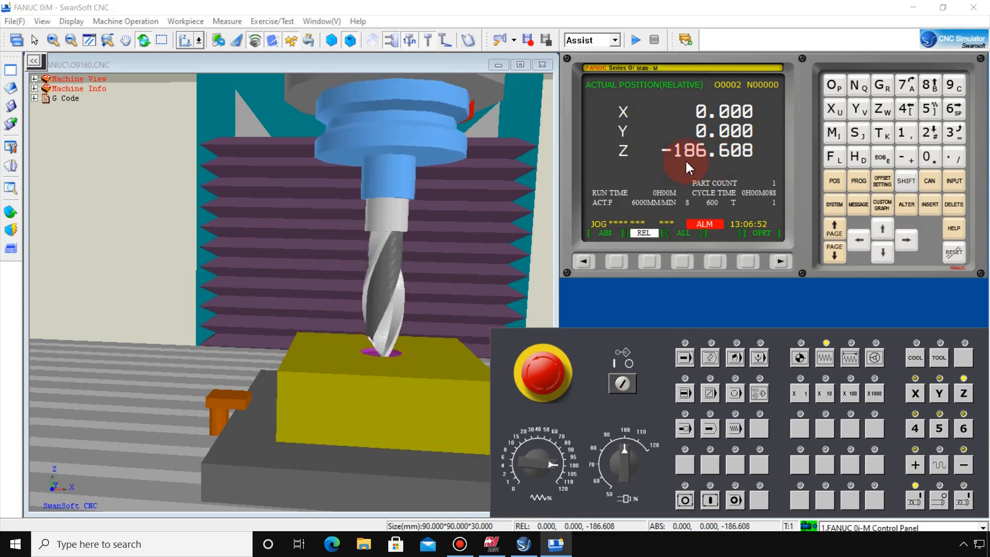
- Enter -186.608 as the geometry length offset GEOM(H) of tool offset 001 and select its GEOM(D) value
{"action": "left_click", "coordinate": [880, 180]}
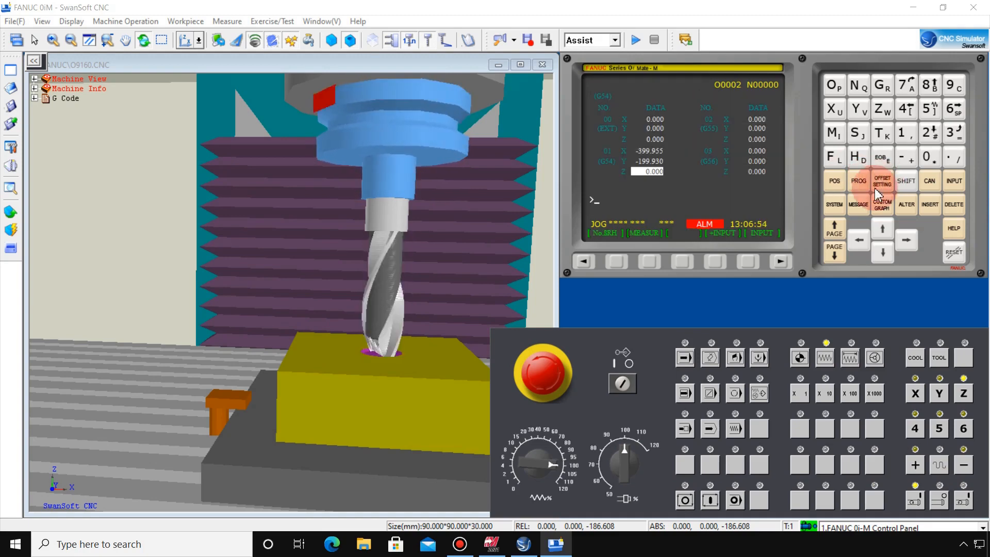
{"action": "left_click", "coordinate": [584, 261]}
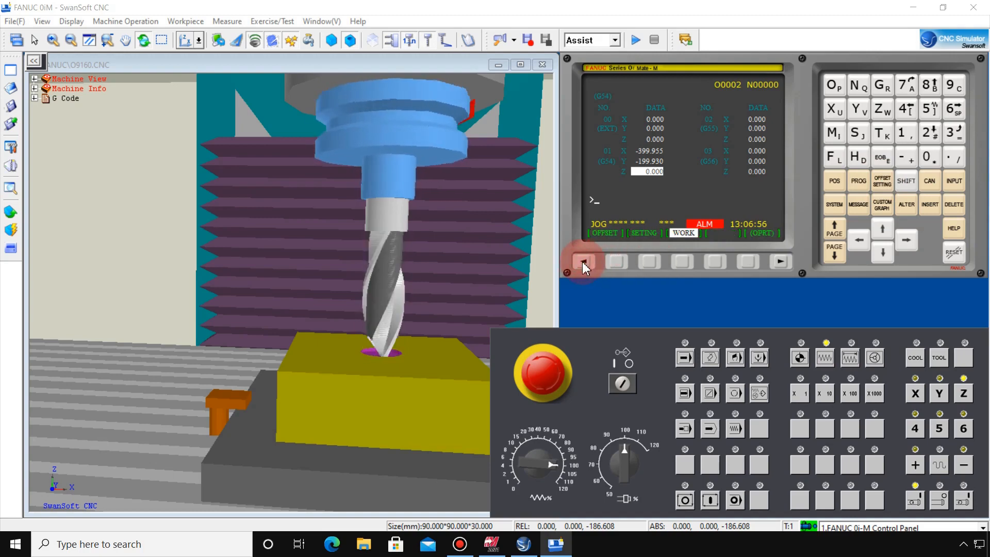
{"action": "left_click", "coordinate": [617, 260]}
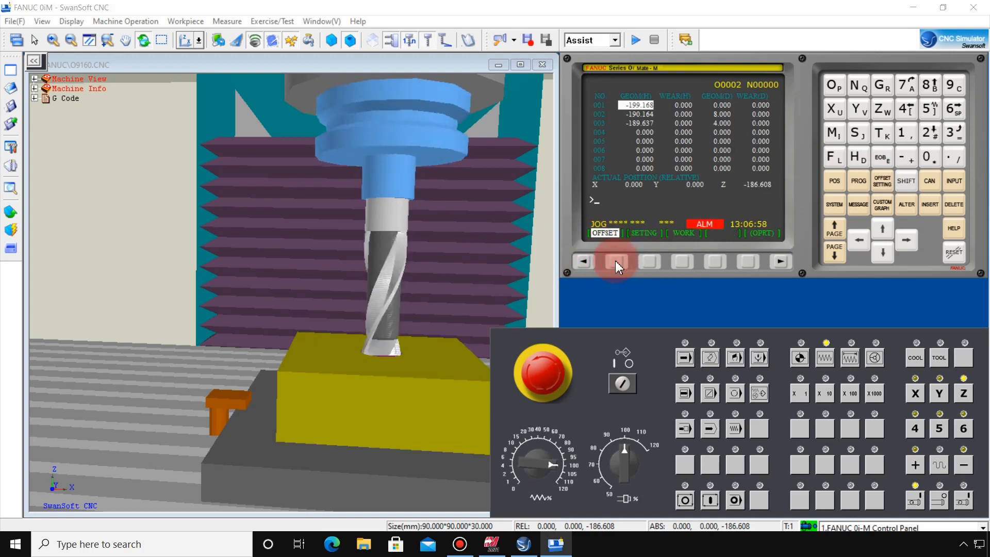
{"action": "left_click", "coordinate": [901, 157]}
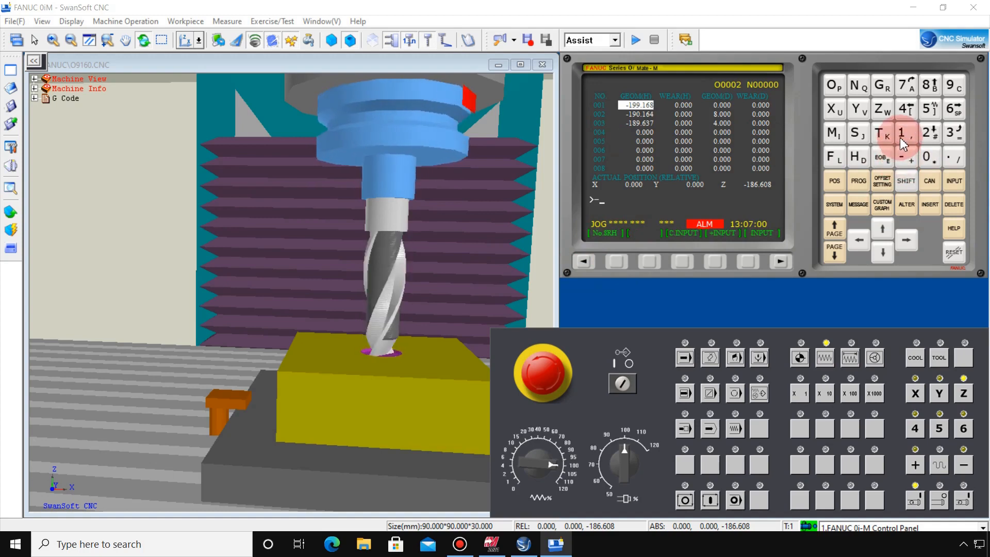
{"action": "left_click", "coordinate": [902, 135]}
{"action": "left_click", "coordinate": [928, 87]}
{"action": "left_click", "coordinate": [952, 110]}
{"action": "left_click", "coordinate": [953, 157]}
{"action": "left_click", "coordinate": [952, 110]}
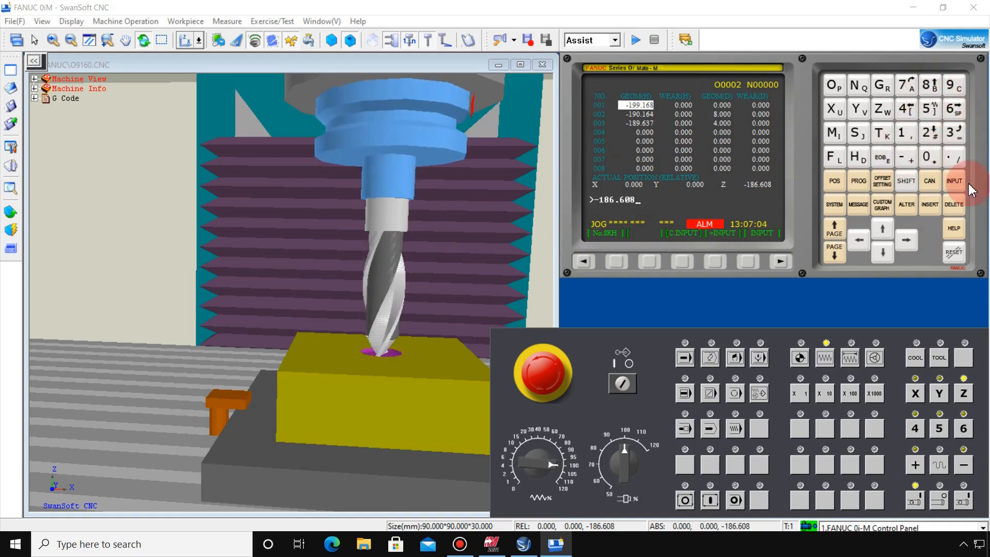
{"action": "left_click", "coordinate": [883, 253]}
{"action": "left_click", "coordinate": [907, 241]}
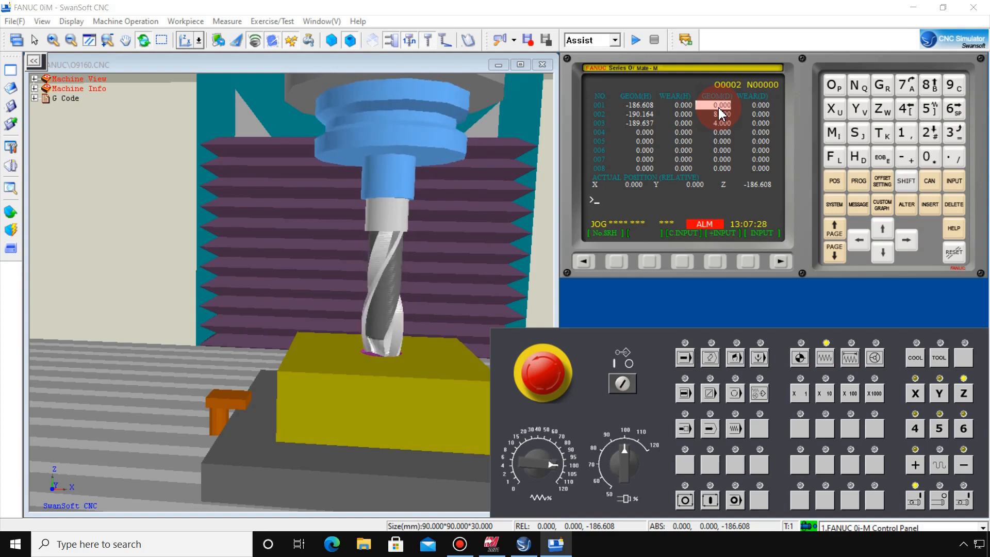
- Check the compensation type in the 20 mm contour toolpath's cut parameters in Mastercam and return to the SwanSoft simulator's offset table
{"action": "left_click", "coordinate": [492, 545]}
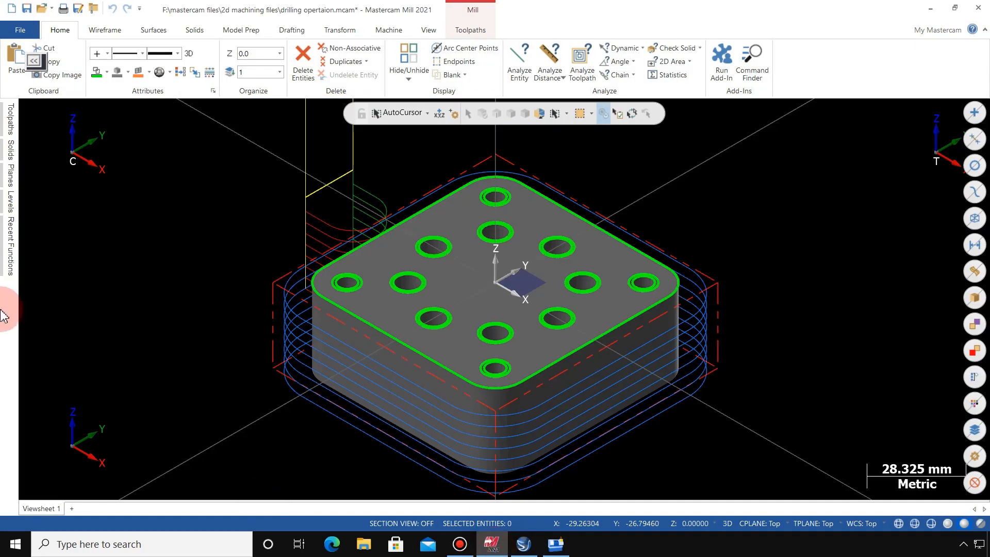
{"action": "left_click", "coordinate": [11, 118]}
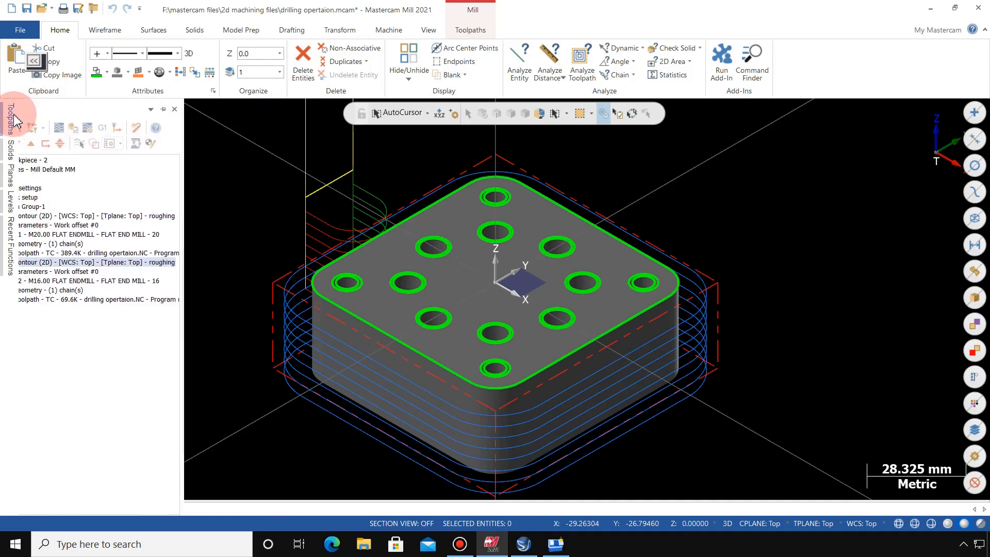
{"action": "left_click", "coordinate": [65, 264]}
{"action": "left_click", "coordinate": [84, 225]}
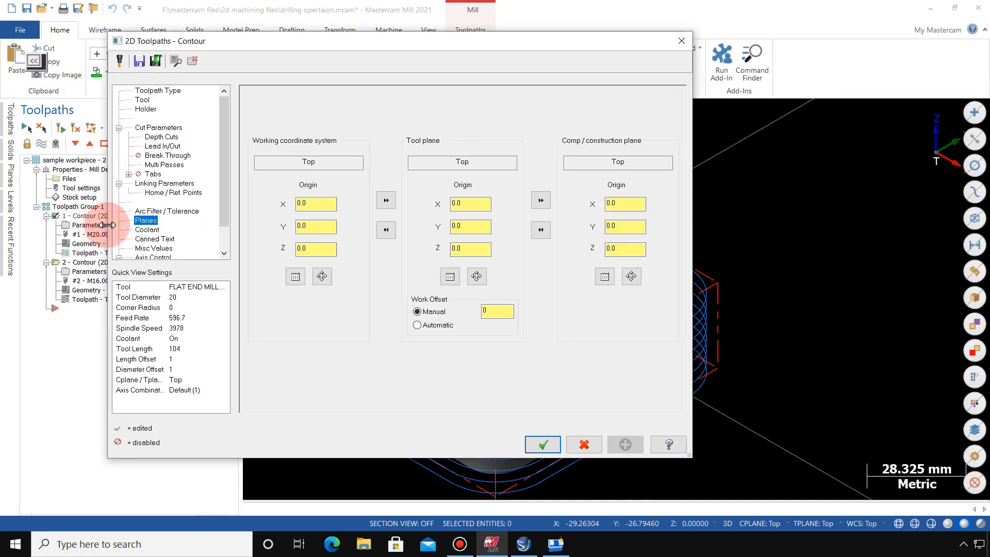
{"action": "left_click", "coordinate": [189, 130]}
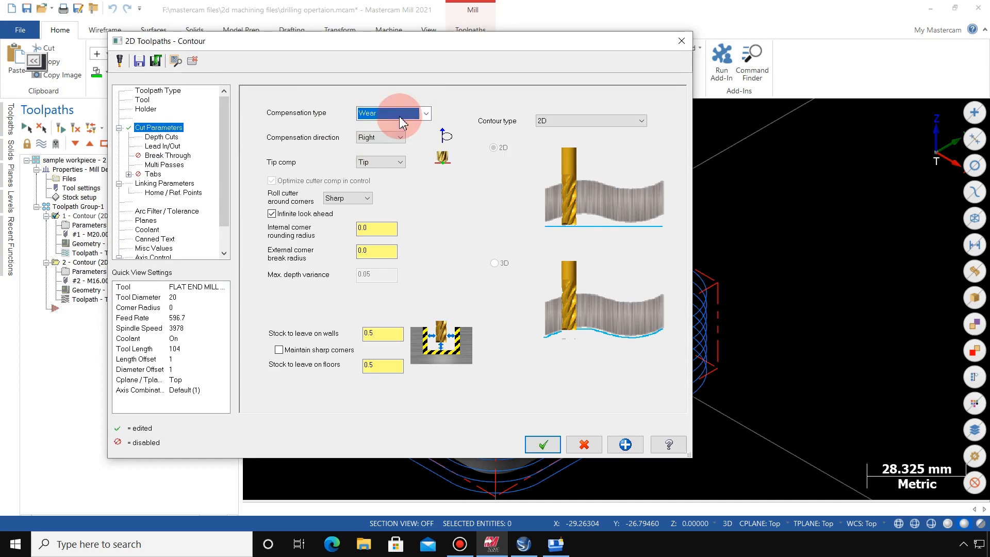
{"action": "left_click", "coordinate": [543, 444]}
{"action": "left_click", "coordinate": [554, 547]}
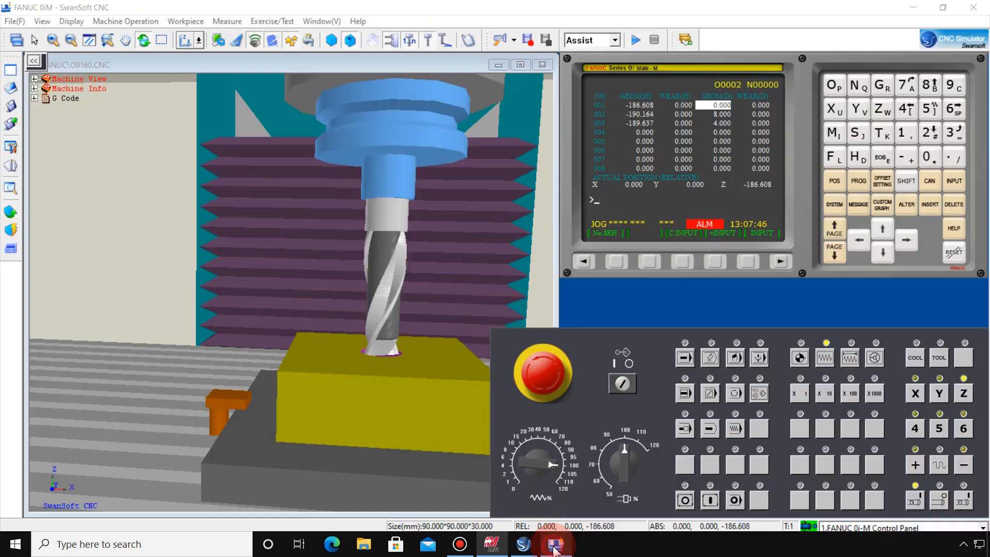
{"action": "left_click", "coordinate": [697, 118]}
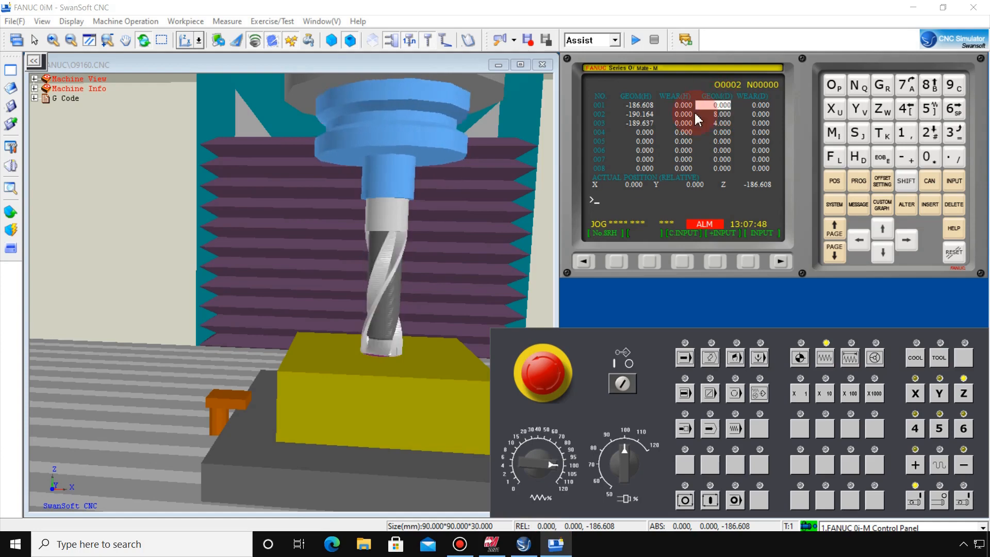
{"action": "left_click", "coordinate": [721, 114]}
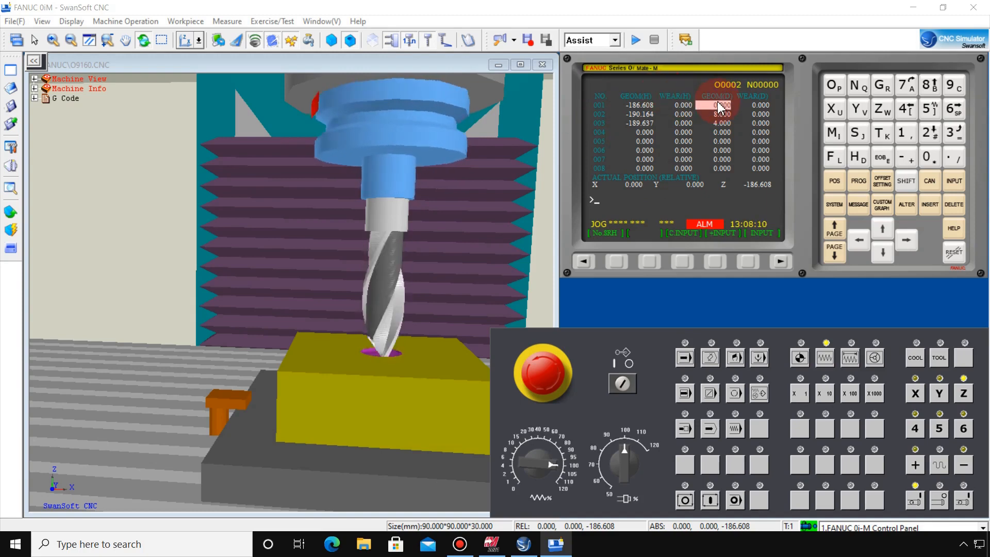
- Show the relative position and jog the Z axis up to about -162.728, clear of the workpiece
{"action": "left_click", "coordinate": [837, 182]}
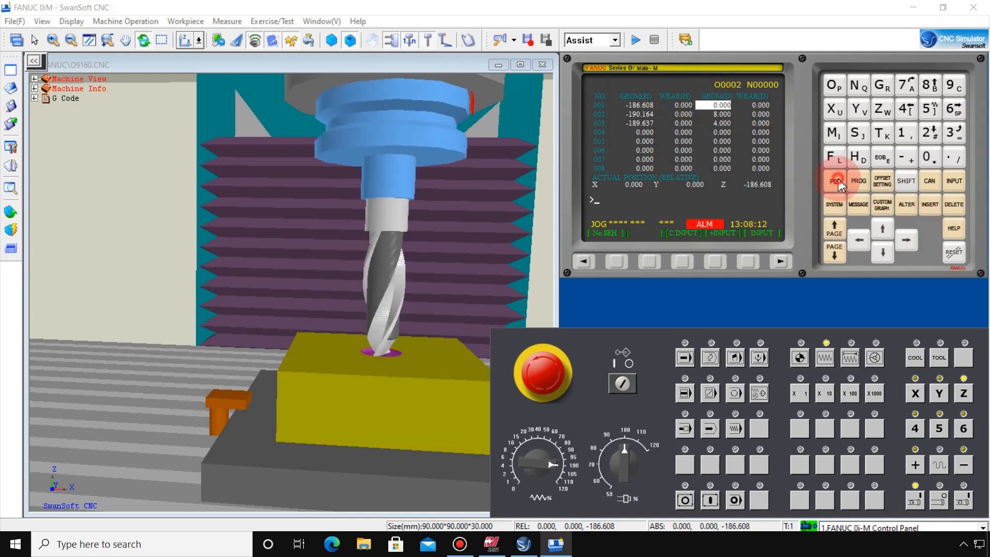
{"action": "left_click_drag", "start_coordinate": [401, 291], "coordinate": [393, 320]}
{"action": "left_click", "coordinate": [878, 383]}
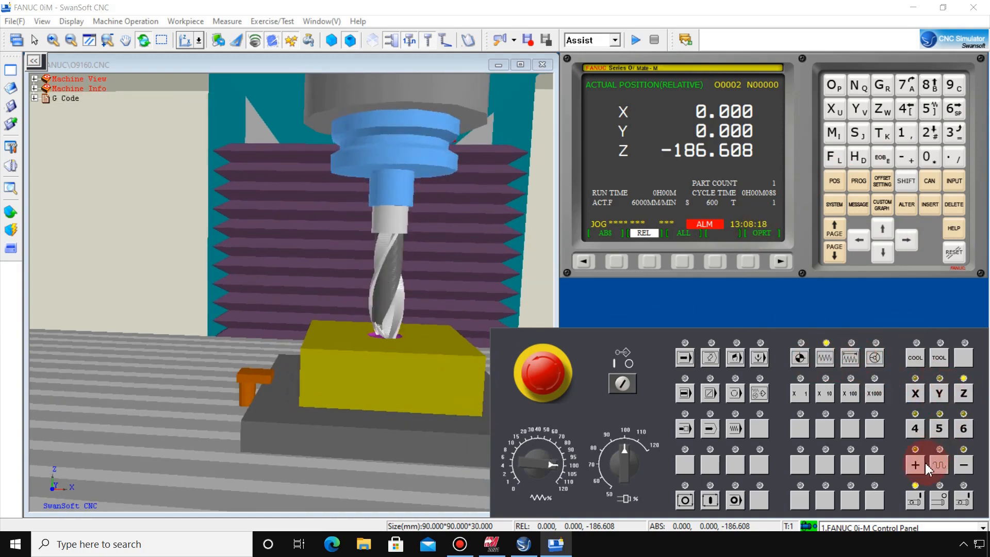
{"action": "left_click_drag", "start_coordinate": [918, 467], "coordinate": [921, 465]}
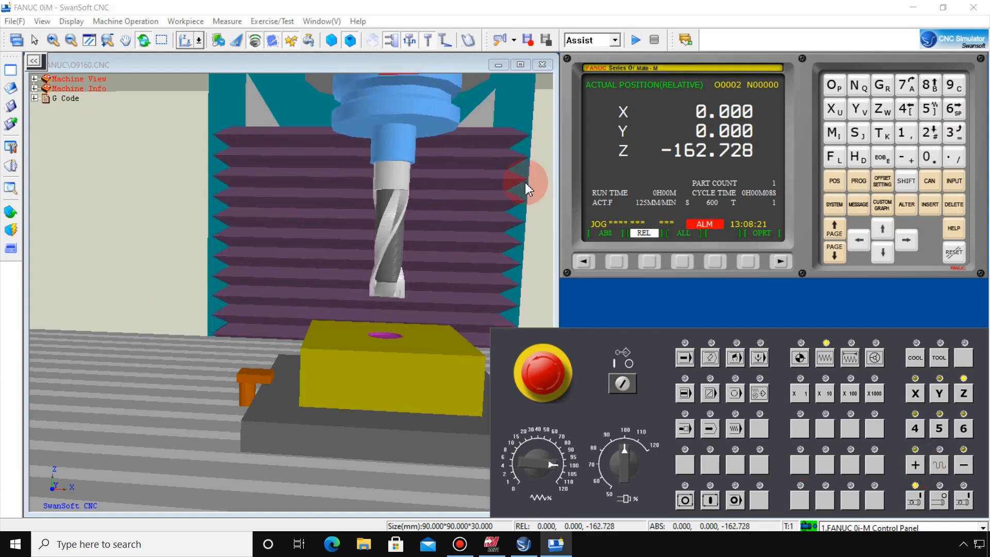
- Enter and run the MDI block M05; to stop the spindle
{"action": "left_click", "coordinate": [864, 182]}
{"action": "left_click", "coordinate": [737, 361]}
{"action": "left_click", "coordinate": [648, 258]}
{"action": "left_click", "coordinate": [832, 134]}
{"action": "left_click", "coordinate": [928, 157]}
{"action": "left_click", "coordinate": [928, 109]}
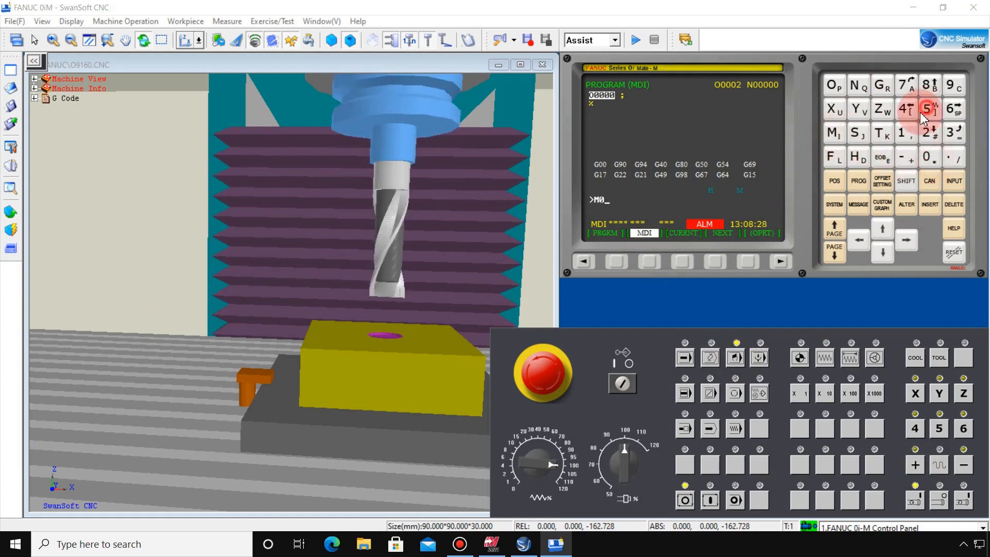
{"action": "left_click", "coordinate": [881, 160]}
{"action": "left_click", "coordinate": [930, 204]}
{"action": "left_click", "coordinate": [710, 500]}
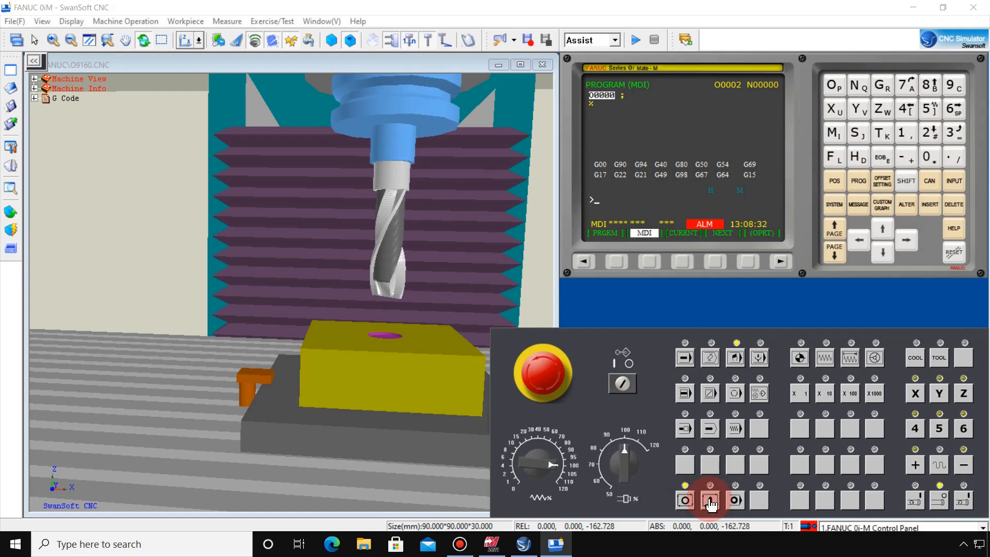
- Show the relative position and return the Z axis to its reference point in REF mode
{"action": "scroll", "coordinate": [322, 296], "scroll_direction": "down", "scroll_amount": 2}
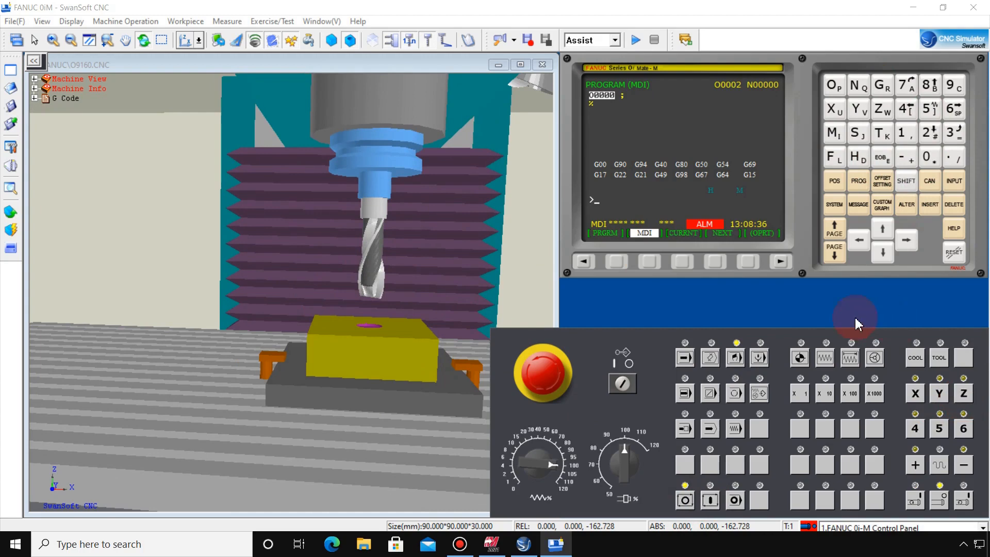
{"action": "left_click", "coordinate": [831, 181]}
{"action": "left_click", "coordinate": [801, 357]}
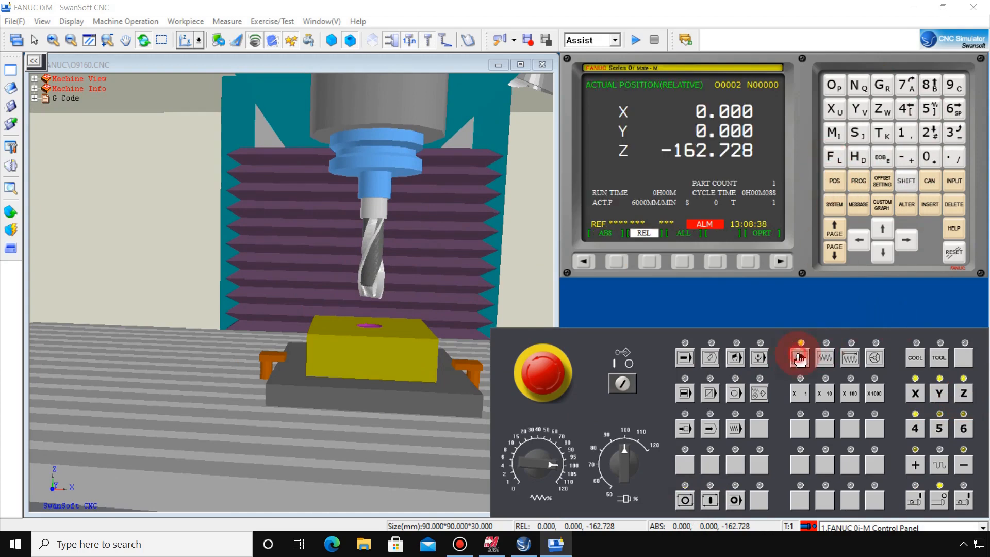
{"action": "left_click", "coordinate": [914, 467]}
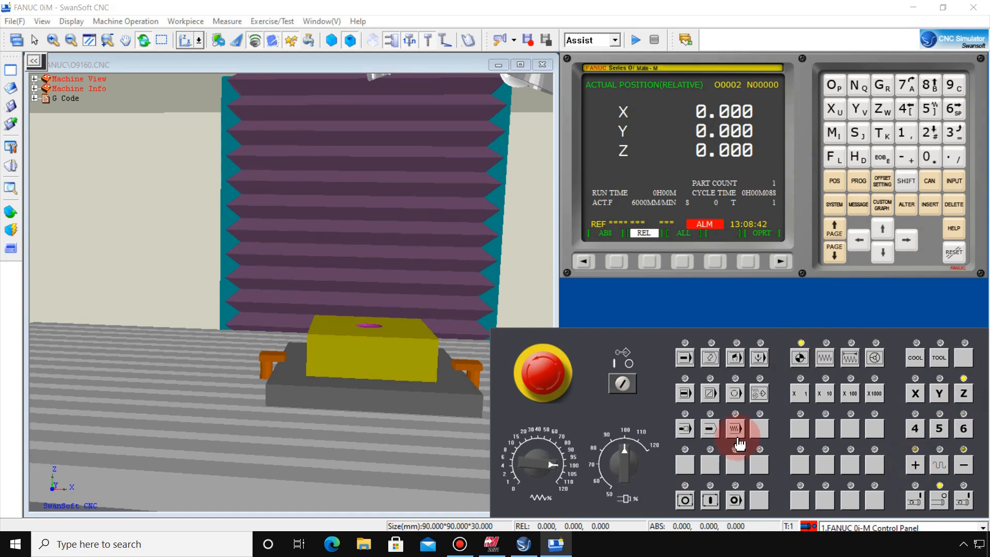
{"action": "scroll", "coordinate": [440, 197], "scroll_direction": "down", "scroll_amount": 4}
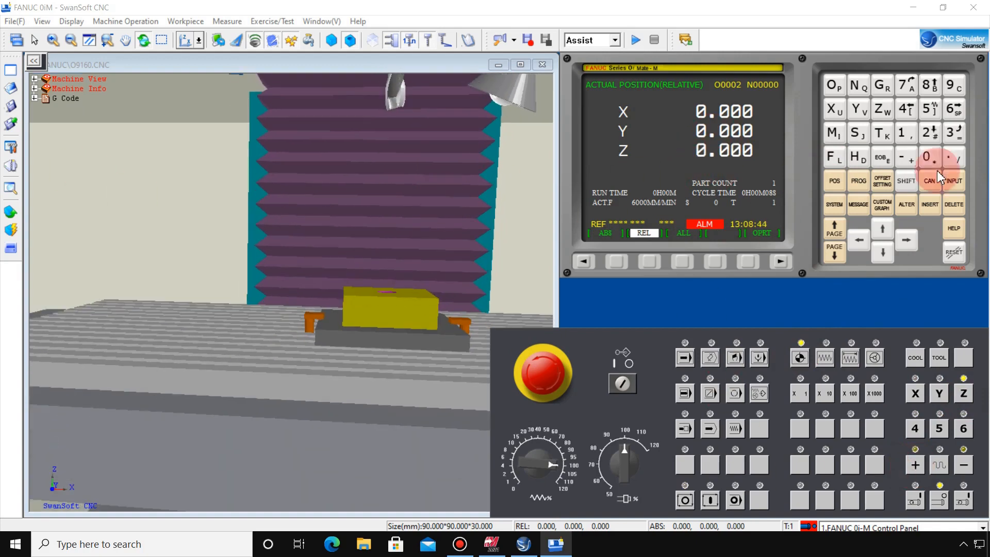
- Enter and run the MDI block G43 H1 Z10 M03 S1500 M08; to test the tool length offset
{"action": "left_click", "coordinate": [859, 182]}
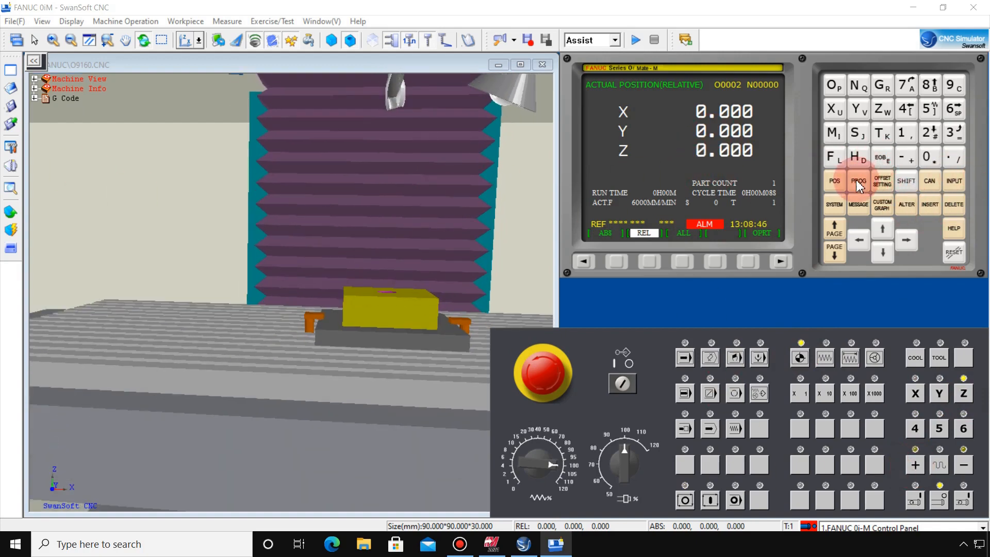
{"action": "left_click", "coordinate": [712, 353]}
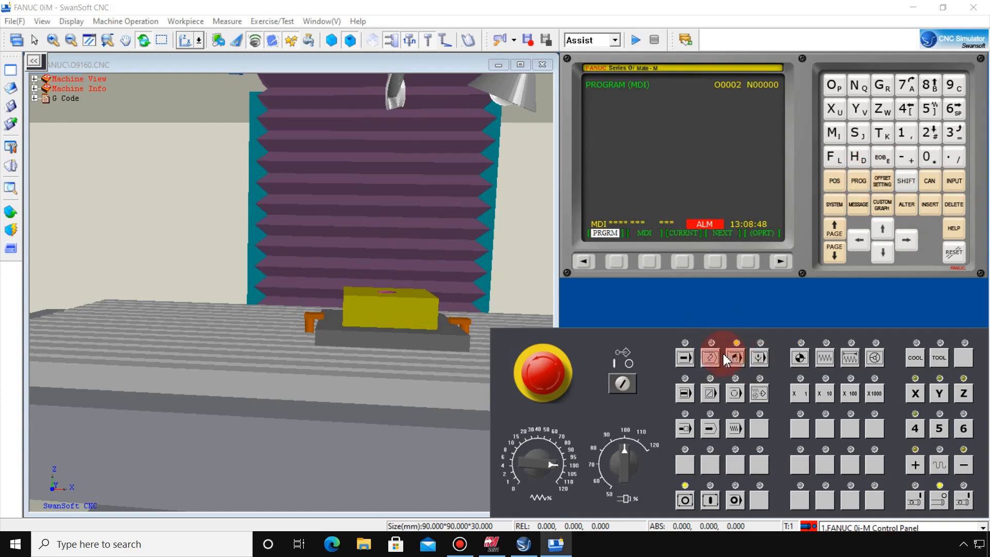
{"action": "left_click", "coordinate": [650, 262]}
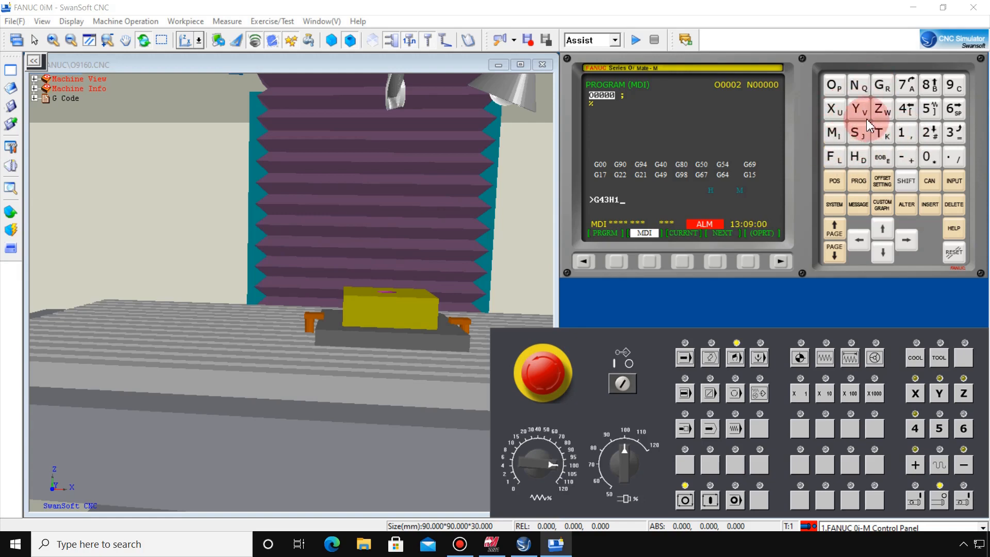
{"action": "left_click", "coordinate": [885, 112]}
{"action": "left_click", "coordinate": [905, 135]}
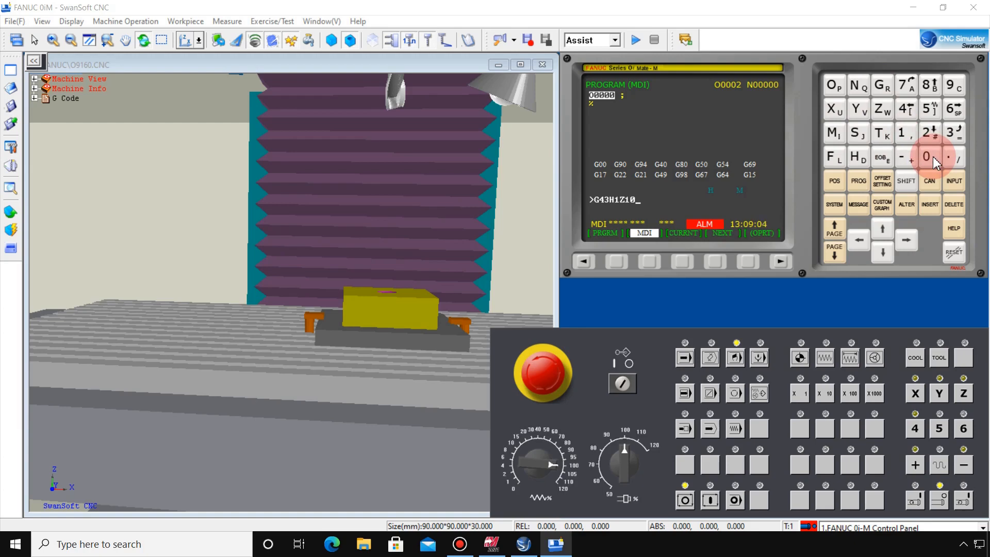
{"action": "left_click", "coordinate": [838, 136]}
{"action": "left_click", "coordinate": [930, 161]}
{"action": "left_click", "coordinate": [953, 133]}
{"action": "left_click", "coordinate": [929, 158]}
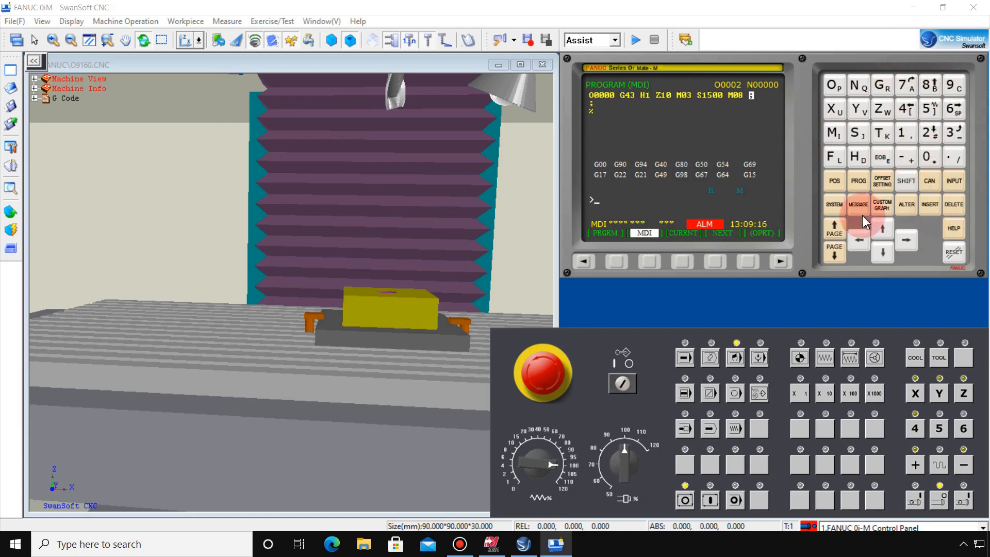
{"action": "left_click", "coordinate": [709, 500]}
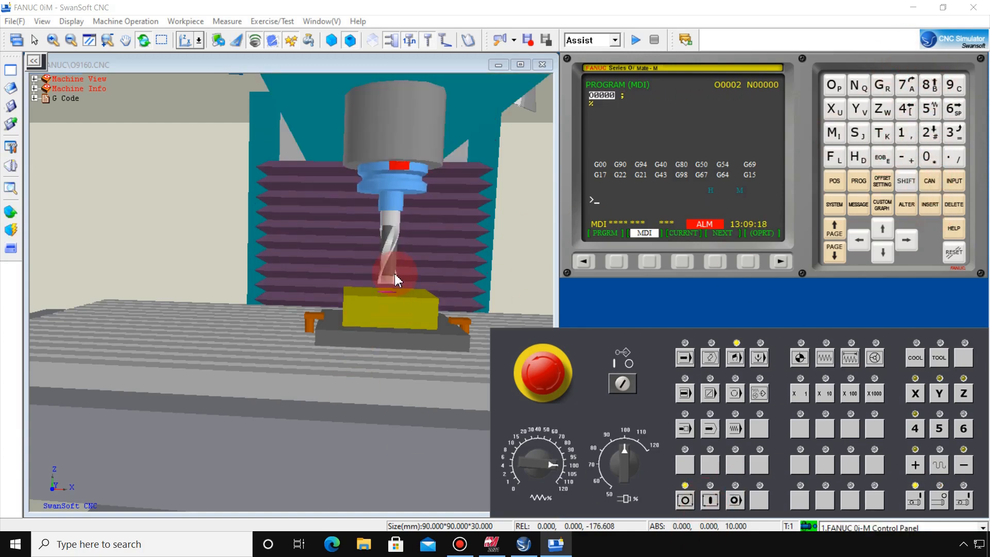
- Examine the clearance between the tool tip and the workpiece's top face up close
{"action": "scroll", "coordinate": [394, 279], "scroll_direction": "up", "scroll_amount": 5}
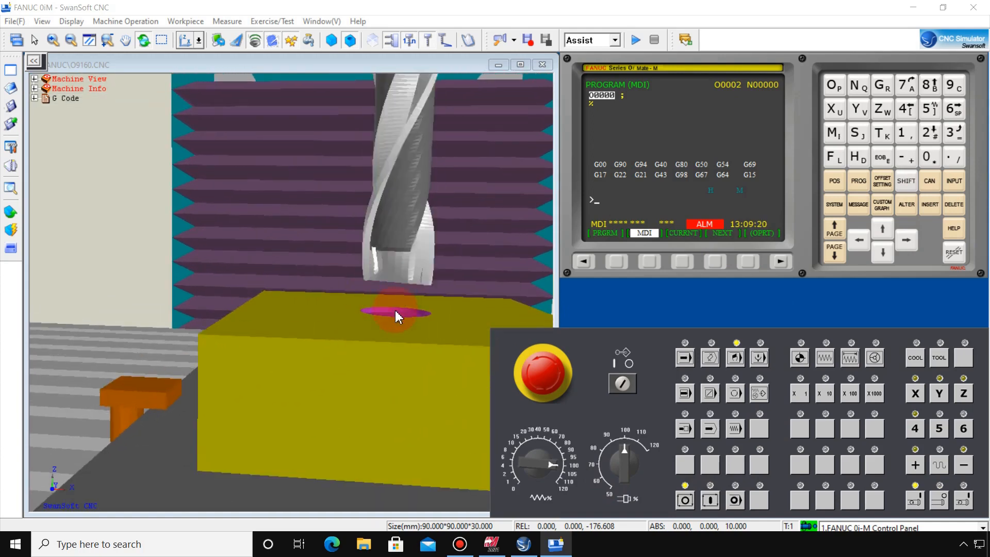
{"action": "scroll", "coordinate": [397, 312], "scroll_direction": "up", "scroll_amount": 2}
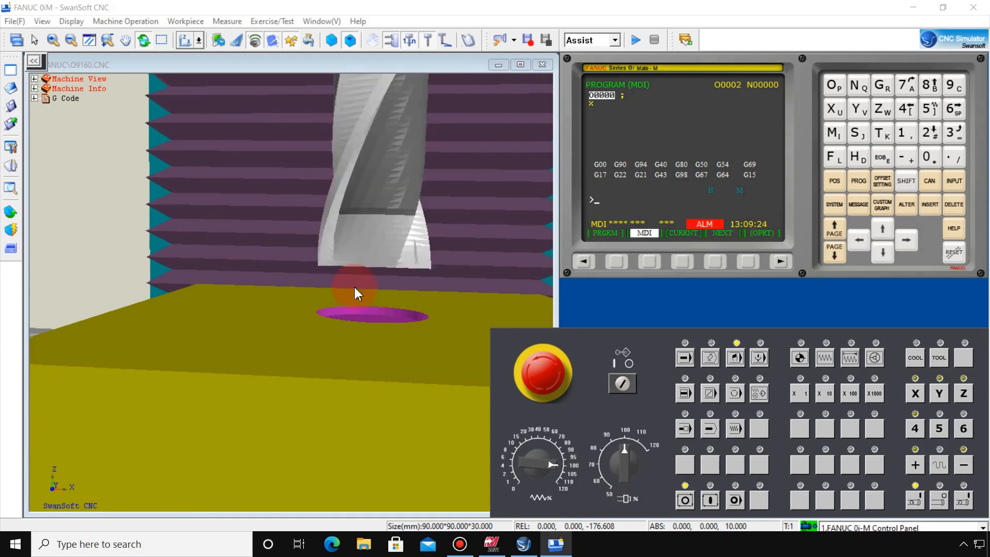
{"action": "scroll", "coordinate": [352, 293], "scroll_direction": "down", "scroll_amount": 5}
{"action": "left_click_drag", "start_coordinate": [372, 268], "coordinate": [371, 261]}
{"action": "scroll", "coordinate": [372, 260], "scroll_direction": "up", "scroll_amount": 1}
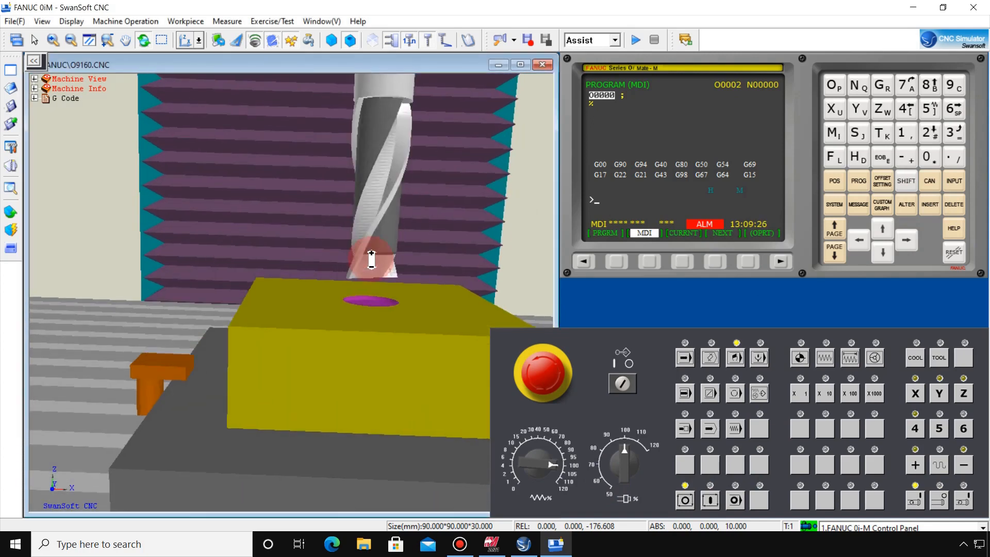
{"action": "scroll", "coordinate": [371, 259], "scroll_direction": "down", "scroll_amount": 2}
{"action": "scroll", "coordinate": [369, 259], "scroll_direction": "up", "scroll_amount": 1}
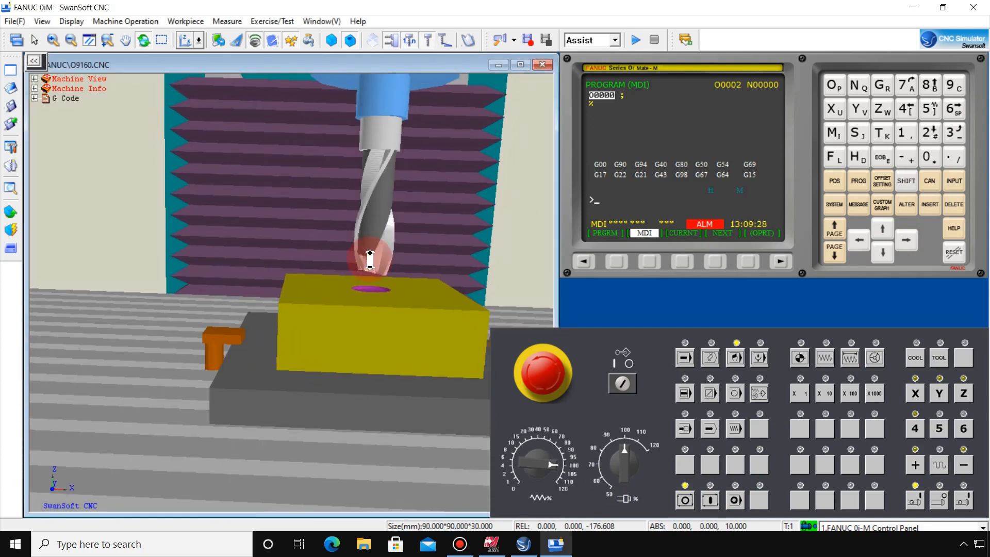
- Display the relative position and send the Z axis home in REF mode with the Z axis selected
{"action": "left_click", "coordinate": [835, 181]}
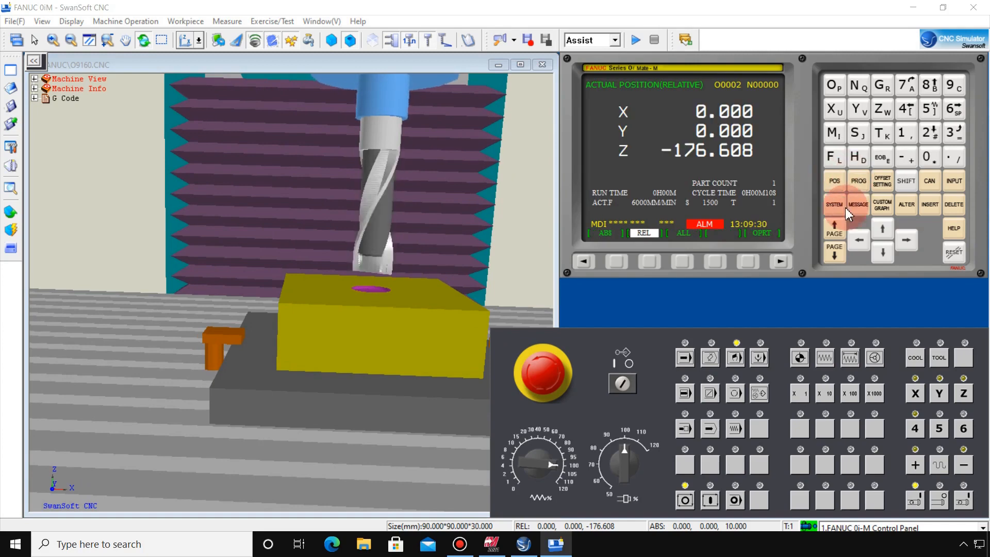
{"action": "left_click", "coordinate": [801, 356]}
{"action": "left_click", "coordinate": [964, 393]}
{"action": "left_click", "coordinate": [916, 466]}
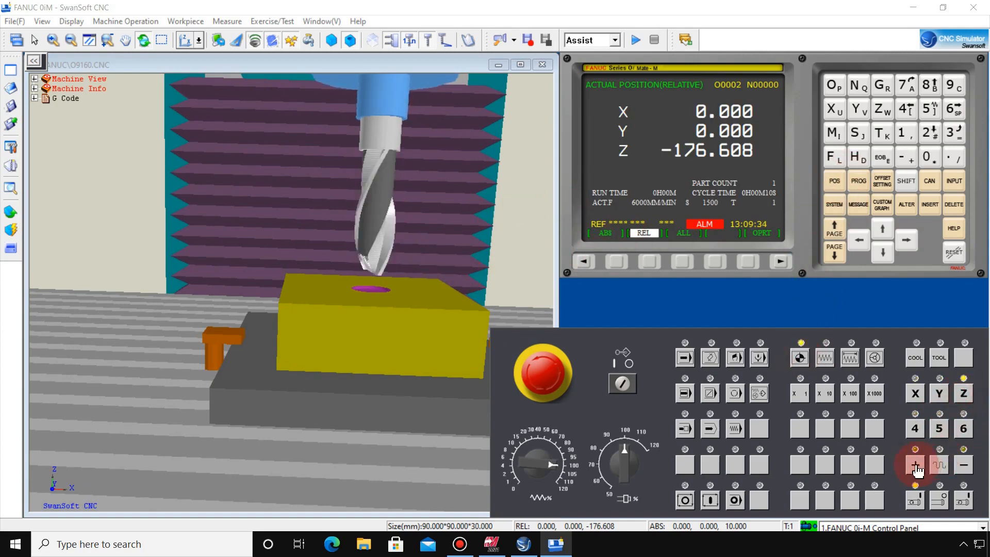
{"action": "scroll", "coordinate": [410, 268], "scroll_direction": "down", "scroll_amount": 5}
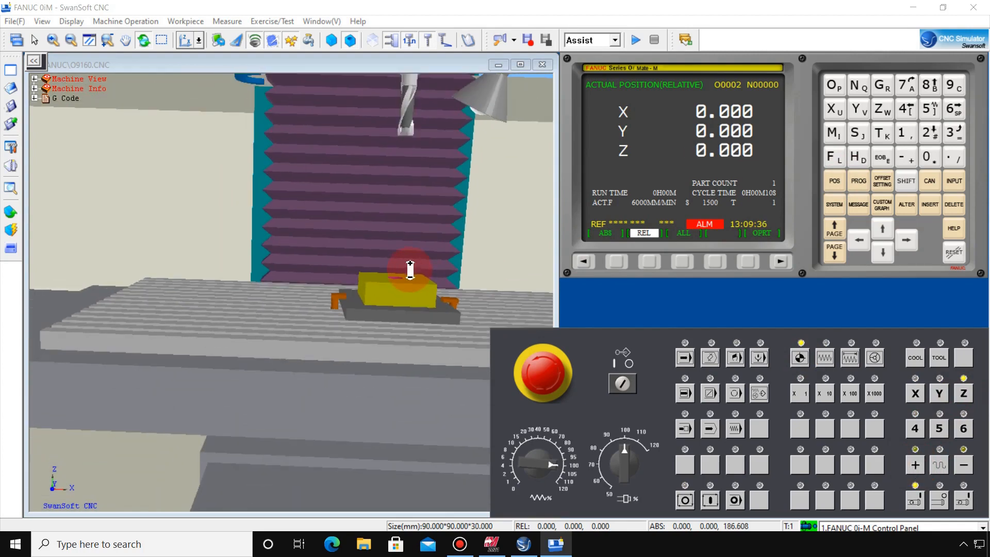
- Enter and run the MDI block M05; to stop the spindle
{"action": "scroll", "coordinate": [424, 224], "scroll_direction": "down", "scroll_amount": 5}
{"action": "left_click_drag", "start_coordinate": [425, 146], "coordinate": [410, 151]}
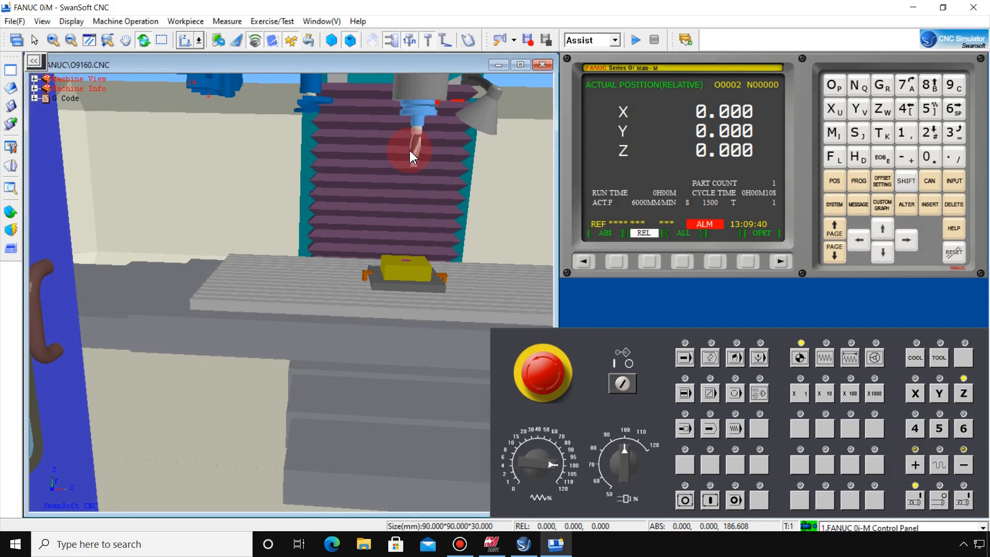
{"action": "left_click", "coordinate": [859, 181]}
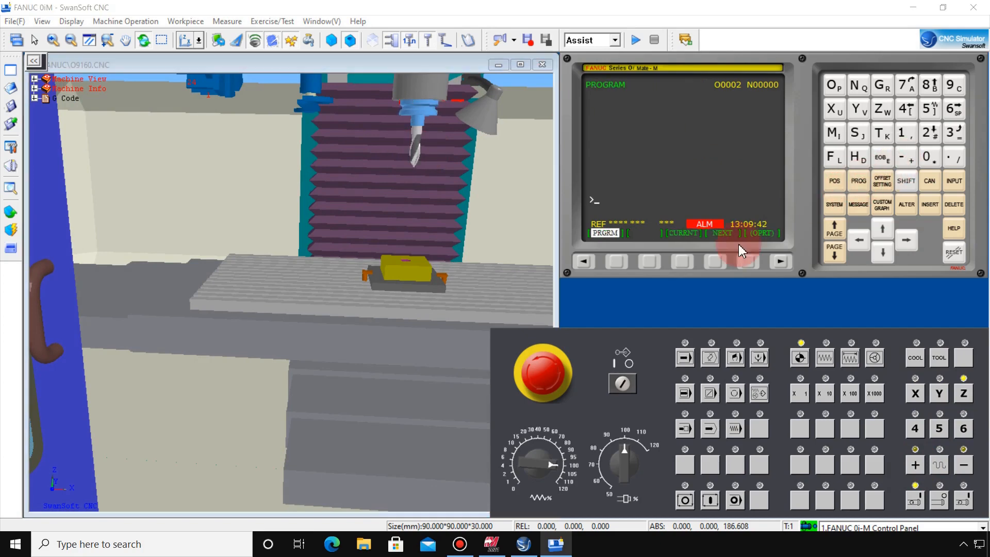
{"action": "left_click", "coordinate": [736, 358]}
{"action": "left_click", "coordinate": [650, 261]}
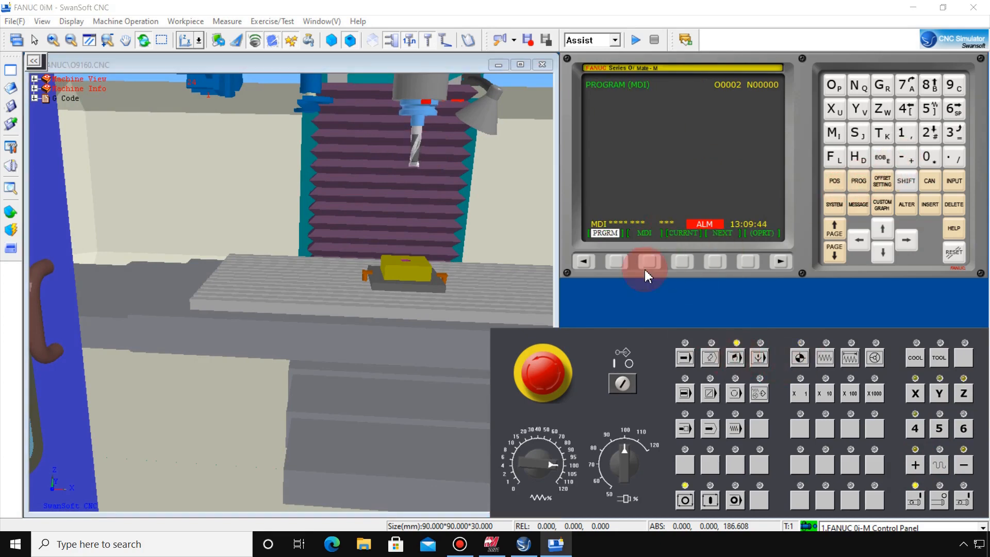
{"action": "left_click", "coordinate": [840, 133]}
{"action": "left_click", "coordinate": [926, 158]}
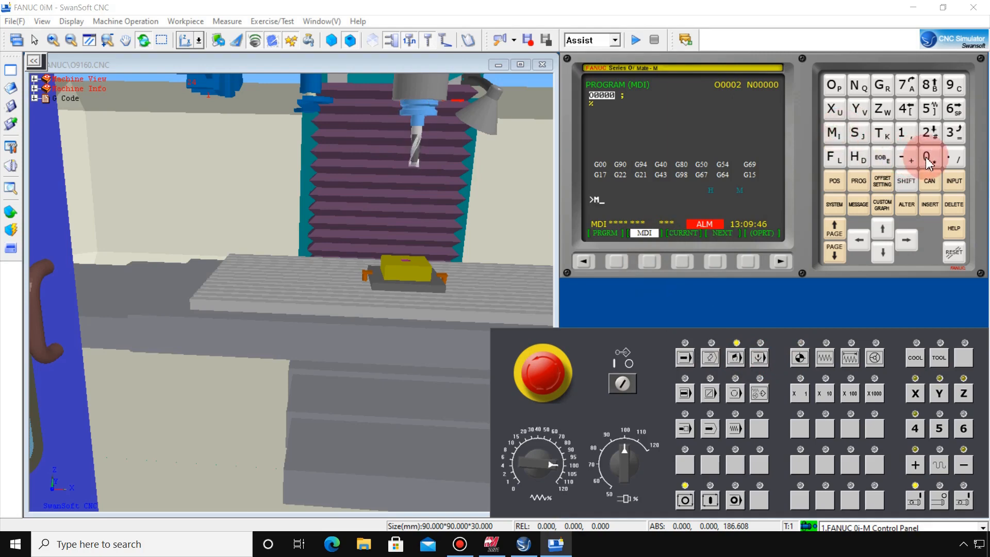
{"action": "left_click", "coordinate": [929, 109]}
{"action": "left_click", "coordinate": [881, 157]}
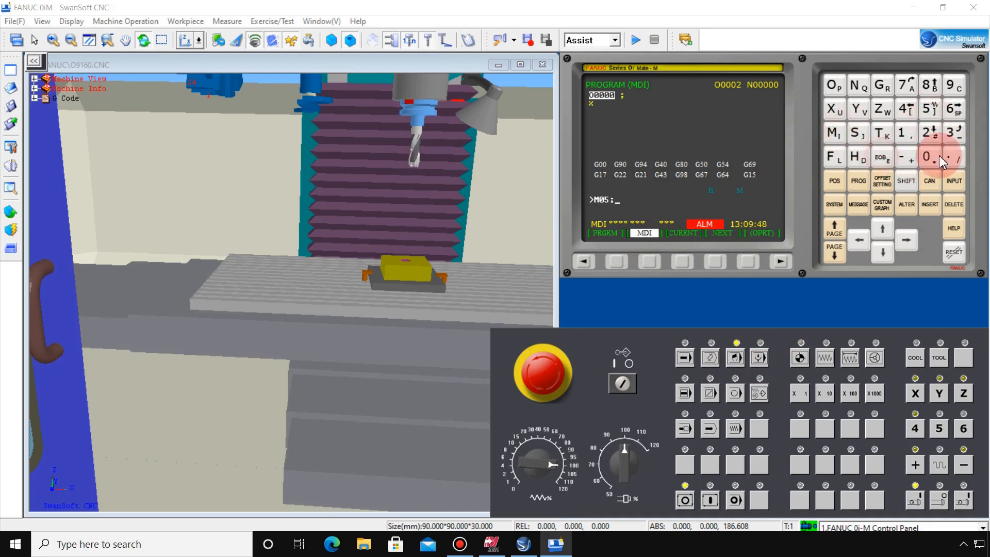
{"action": "left_click", "coordinate": [932, 211]}
{"action": "left_click", "coordinate": [711, 501]}
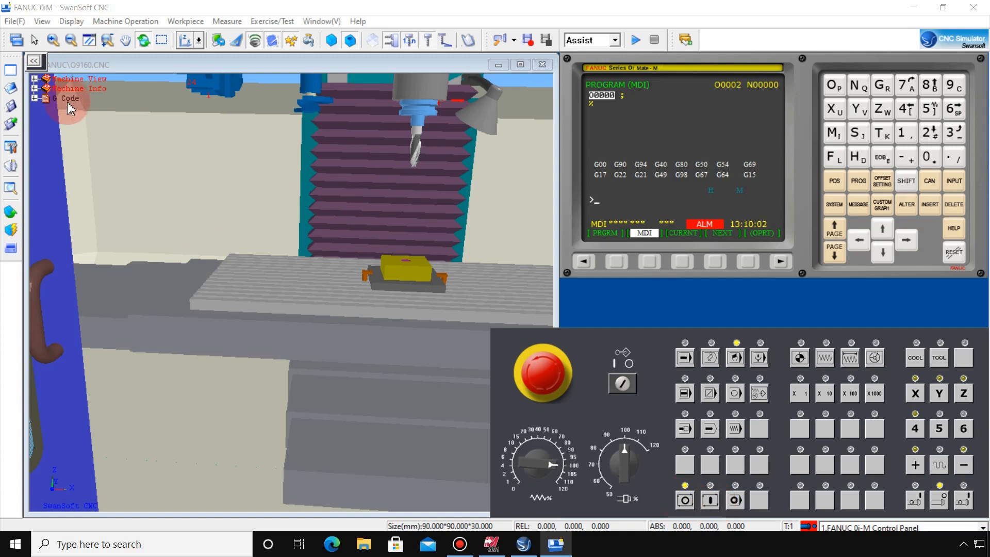
- Edit flat tool 002 in the tool list, setting its diameter to 16 mm
{"action": "left_click", "coordinate": [10, 169]}
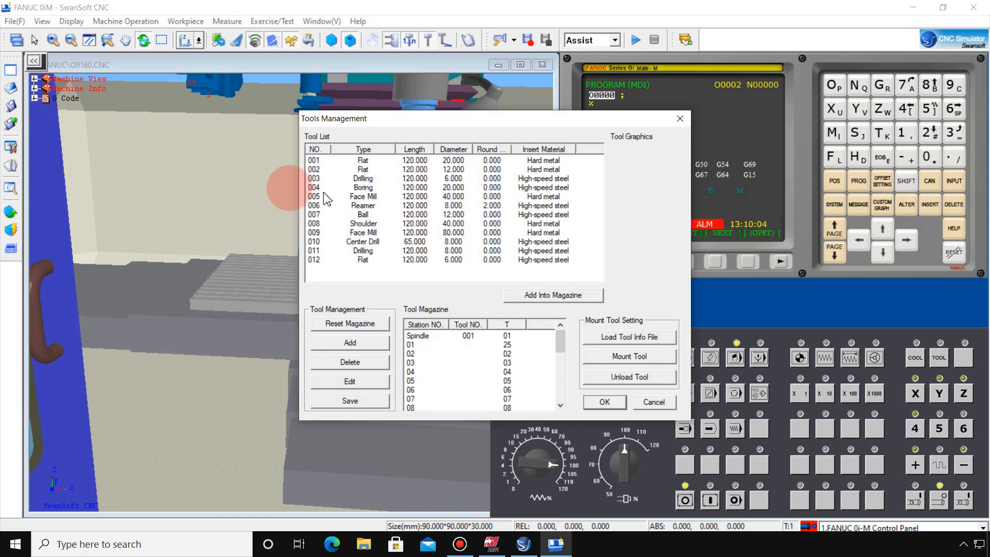
{"action": "double_click", "coordinate": [365, 172]}
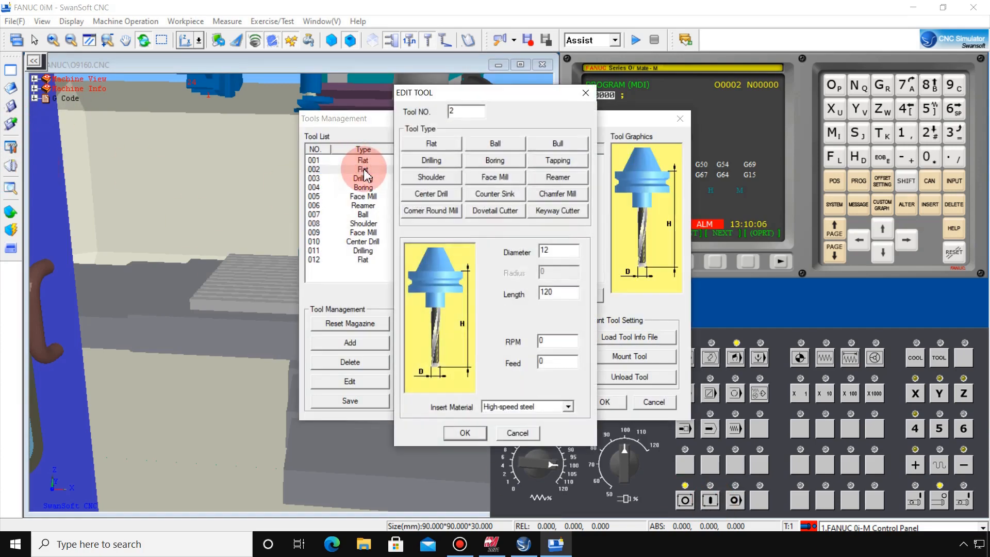
{"action": "left_click", "coordinate": [444, 103]}
{"action": "left_click", "coordinate": [560, 249]}
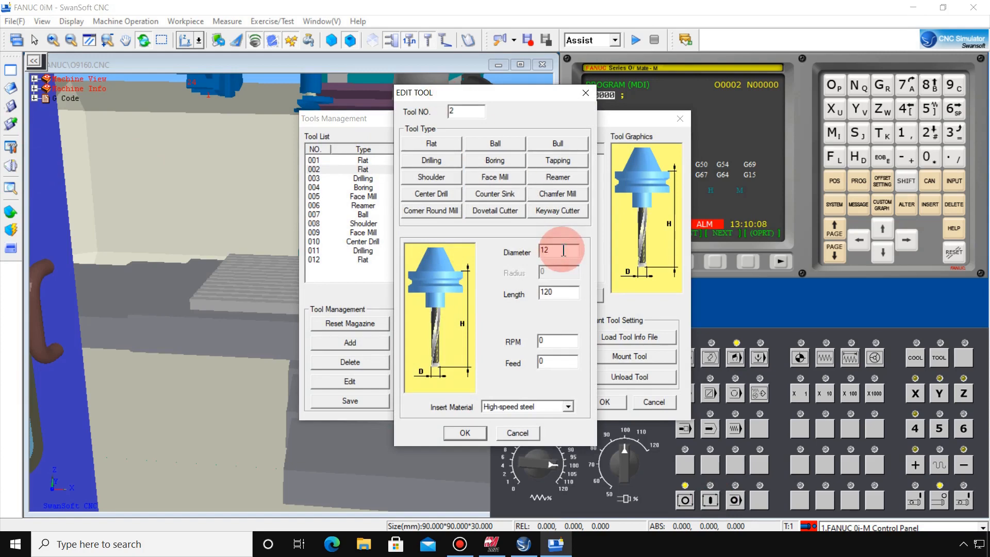
{"action": "key", "text": "BackSpace"}
{"action": "type", "text": "6"}
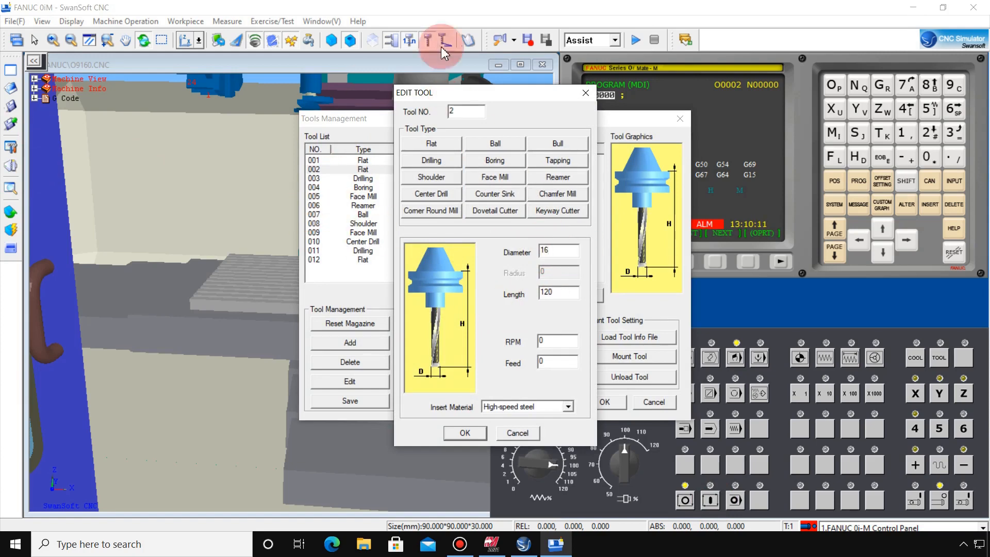
{"action": "left_click", "coordinate": [464, 433]}
- Add tool 002 to Tool Station 2 of the magazine and accept the tool management changes
{"action": "left_click", "coordinate": [568, 293]}
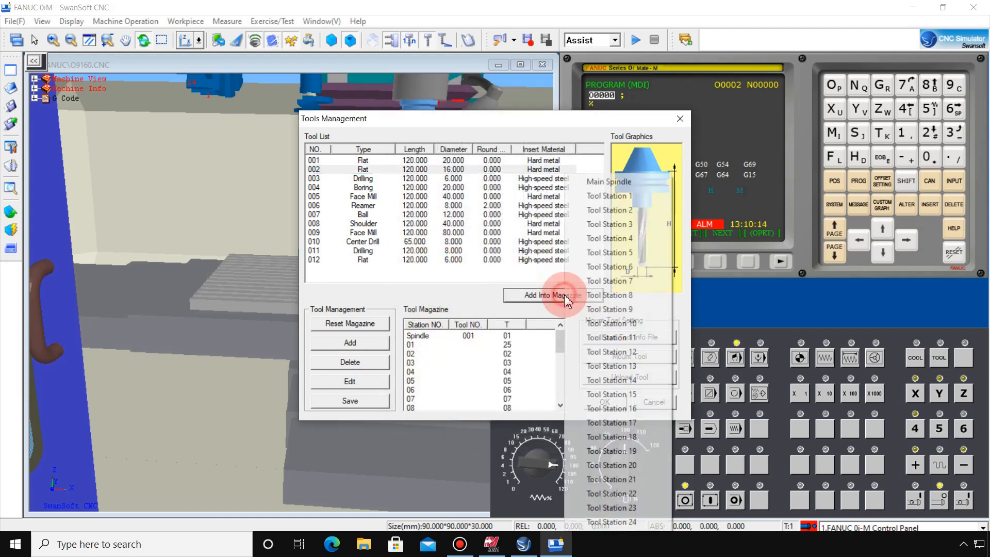
{"action": "left_click", "coordinate": [608, 213]}
{"action": "left_click", "coordinate": [599, 398]}
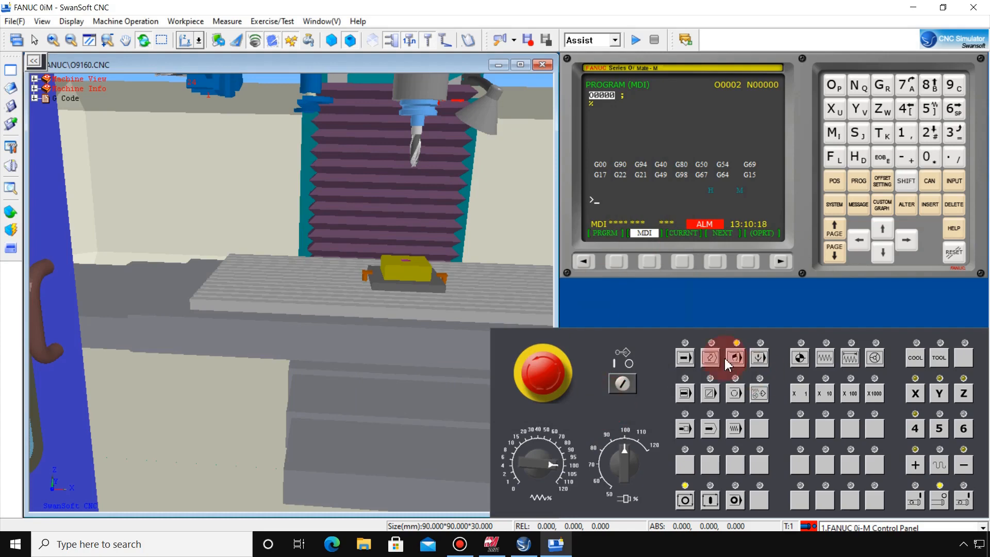
- Enter and run the MDI block M06 T02; to load tool 2 into the spindle
{"action": "left_click", "coordinate": [848, 172]}
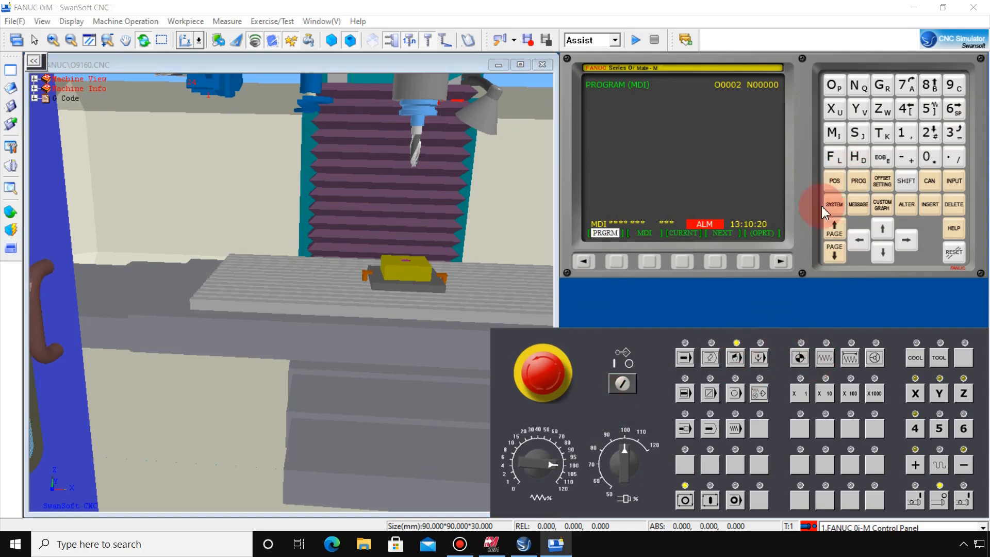
{"action": "left_click", "coordinate": [651, 262]}
{"action": "left_click", "coordinate": [833, 133]}
{"action": "left_click", "coordinate": [928, 158]}
{"action": "left_click", "coordinate": [951, 109]}
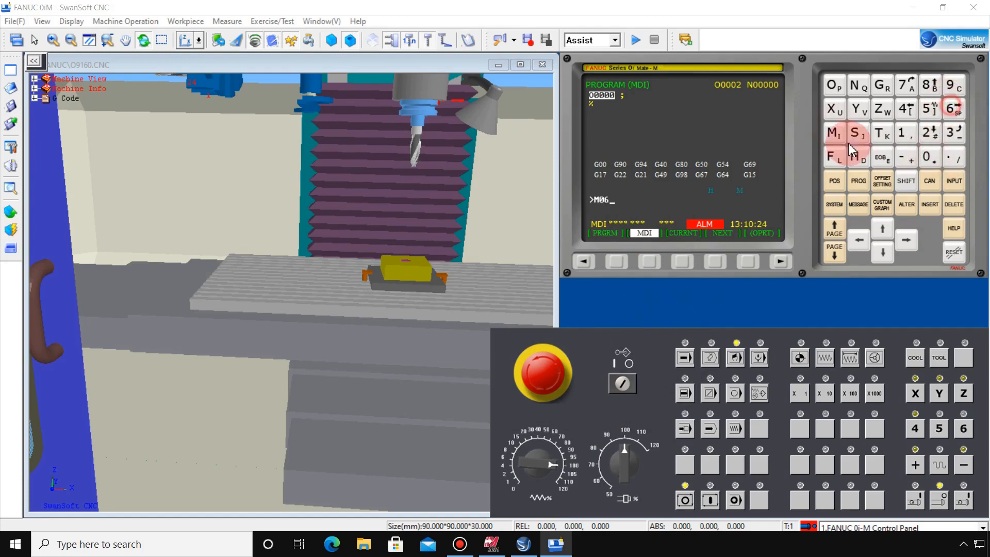
{"action": "left_click", "coordinate": [882, 133]}
{"action": "left_click", "coordinate": [935, 159]}
{"action": "left_click", "coordinate": [929, 133]}
{"action": "left_click", "coordinate": [882, 158]}
{"action": "left_click", "coordinate": [931, 205]}
{"action": "left_click", "coordinate": [711, 500]}
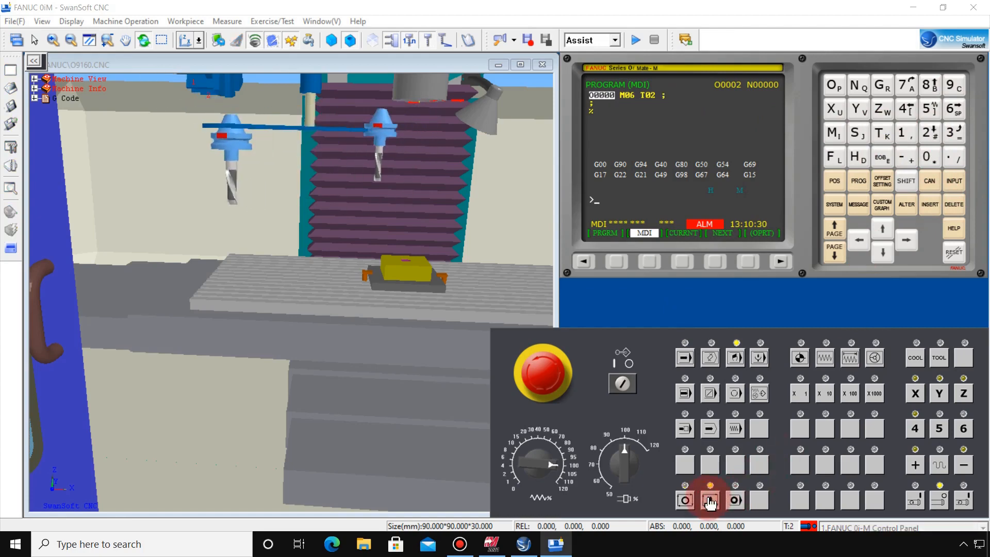
- Enter and run the MDI block M03 S600; to start the spindle with the new tool
{"action": "scroll", "coordinate": [428, 143], "scroll_direction": "up", "scroll_amount": 2}
{"action": "left_click_drag", "start_coordinate": [405, 196], "coordinate": [397, 199]}
{"action": "scroll", "coordinate": [397, 200], "scroll_direction": "up", "scroll_amount": 2}
{"action": "left_click", "coordinate": [834, 132]}
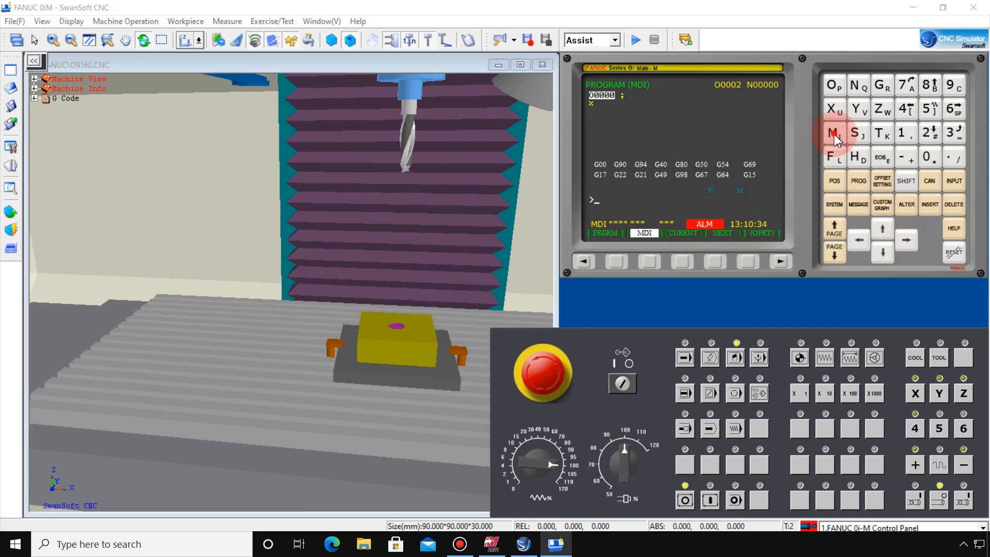
{"action": "left_click", "coordinate": [927, 156]}
{"action": "left_click", "coordinate": [954, 133]}
{"action": "left_click", "coordinate": [856, 132]}
{"action": "left_click", "coordinate": [951, 109]}
{"action": "left_click", "coordinate": [928, 162]}
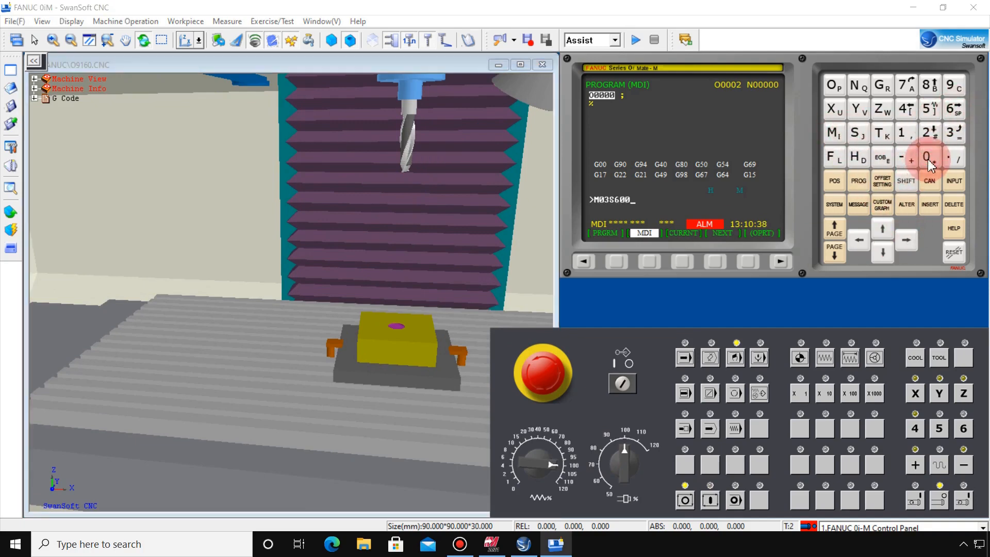
{"action": "left_click", "coordinate": [888, 162]}
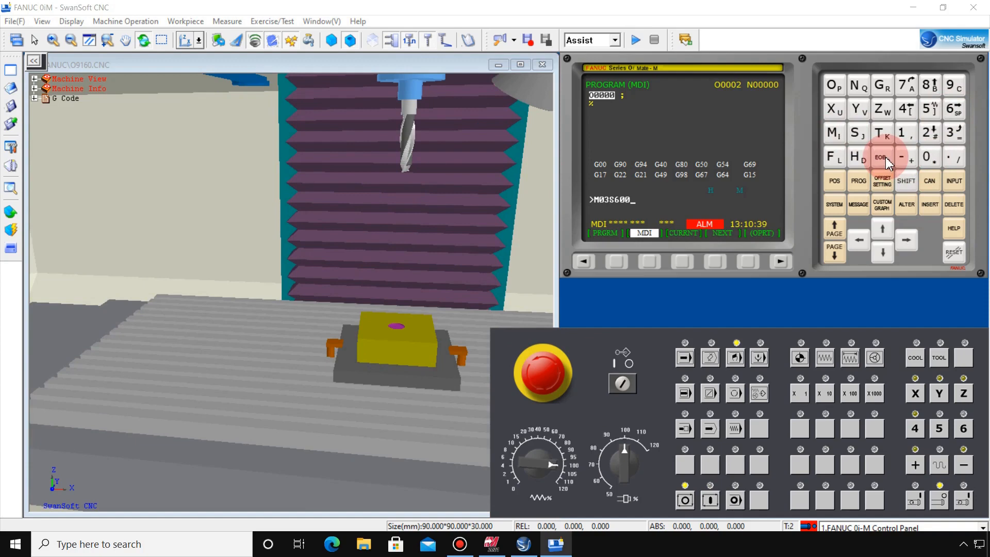
{"action": "left_click", "coordinate": [930, 204]}
{"action": "left_click", "coordinate": [711, 499]}
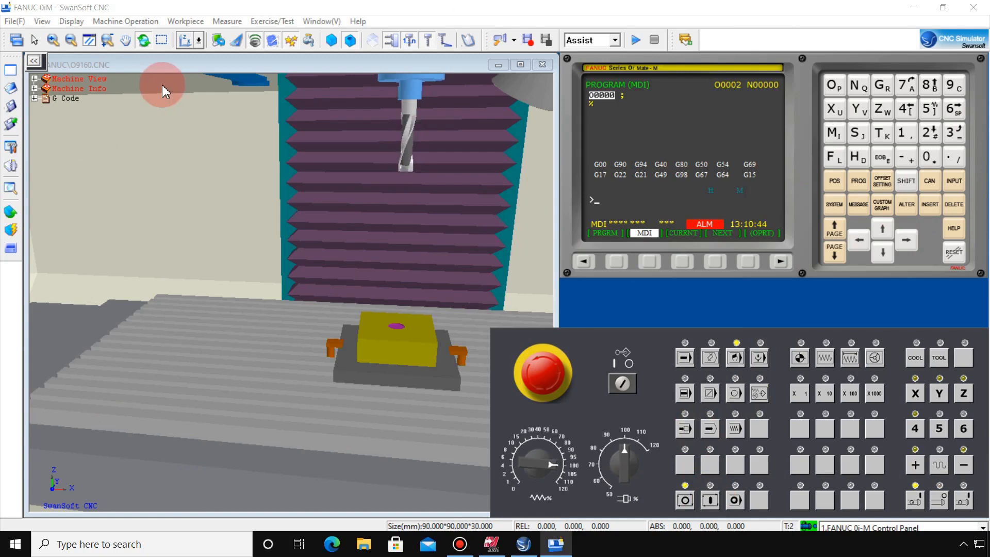
- Reapply the existing stock size and WCS settings to restore the workpiece to a fresh blank
{"action": "left_click", "coordinate": [185, 21]}
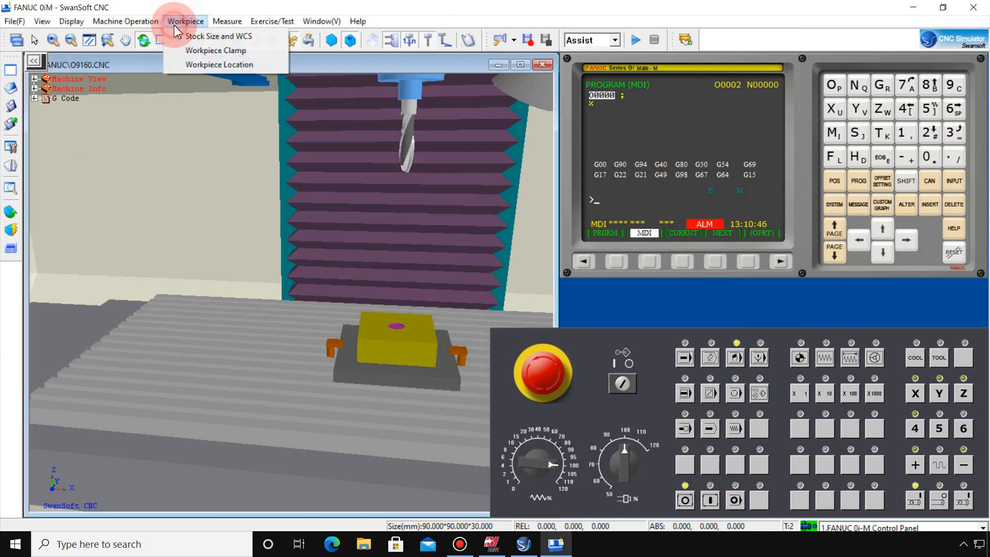
{"action": "left_click", "coordinate": [198, 36]}
{"action": "left_click", "coordinate": [552, 418]}
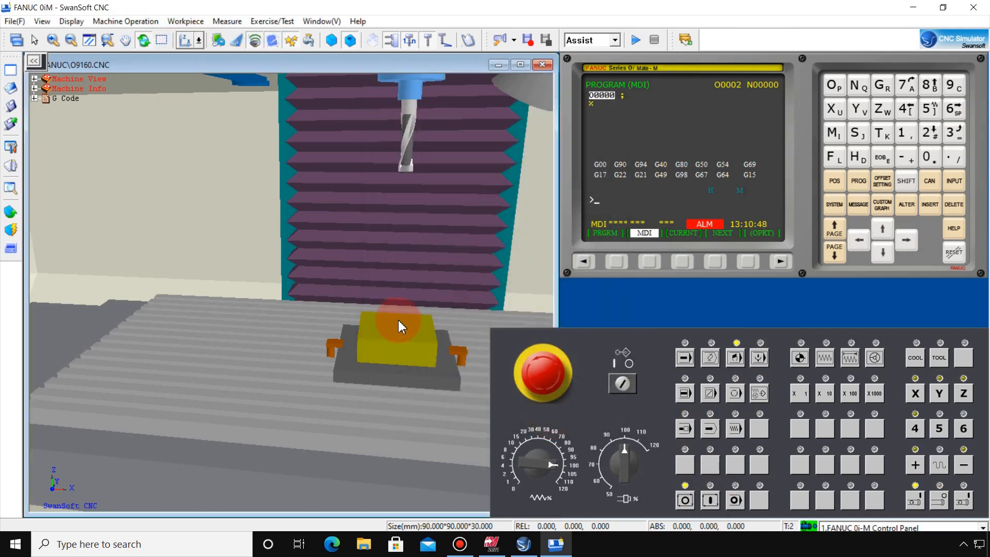
{"action": "scroll", "coordinate": [406, 319], "scroll_direction": "up", "scroll_amount": 2}
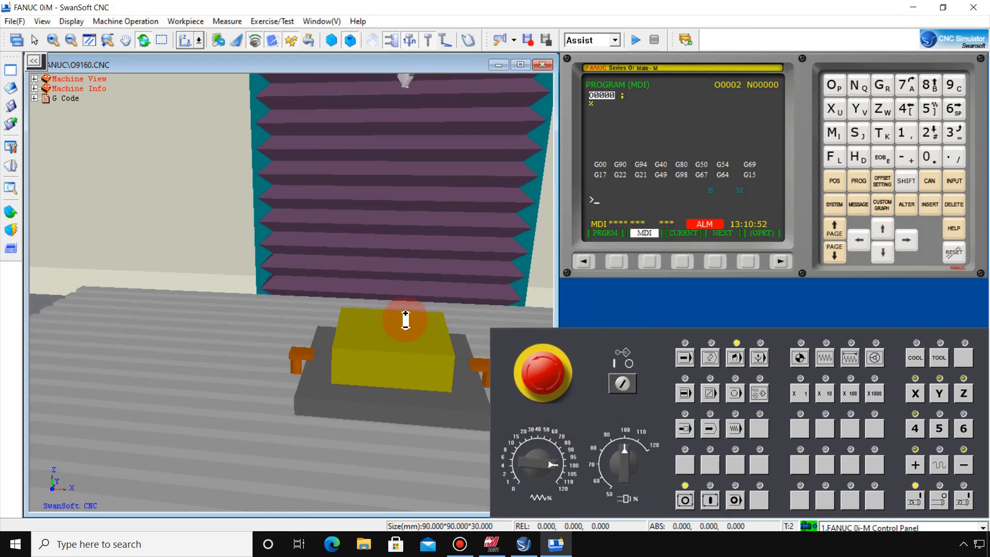
{"action": "scroll", "coordinate": [406, 318], "scroll_direction": "down", "scroll_amount": 2}
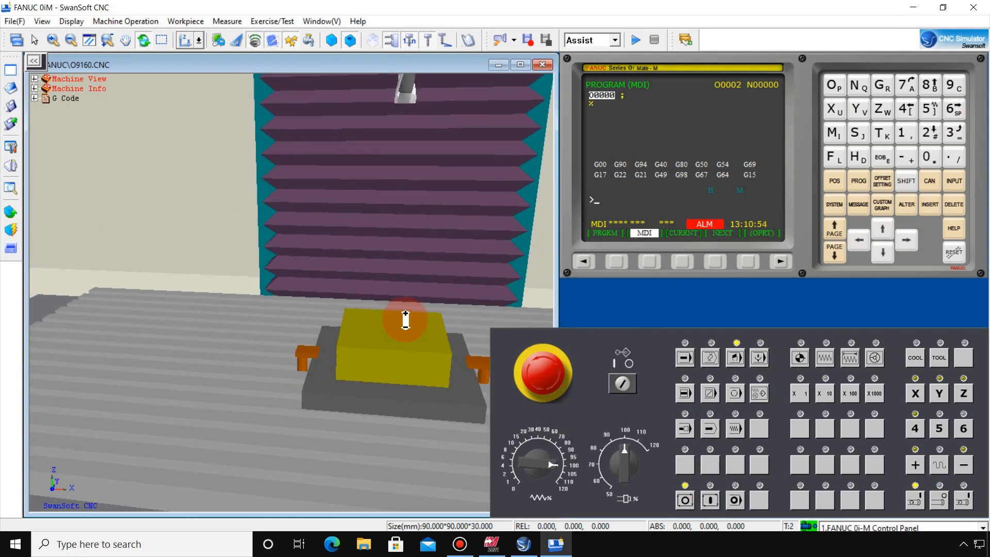
- Examine the G54 work coordinates and the geometry and wear values in the tool offset table
{"action": "left_click", "coordinate": [859, 182]}
{"action": "left_click", "coordinate": [835, 181]}
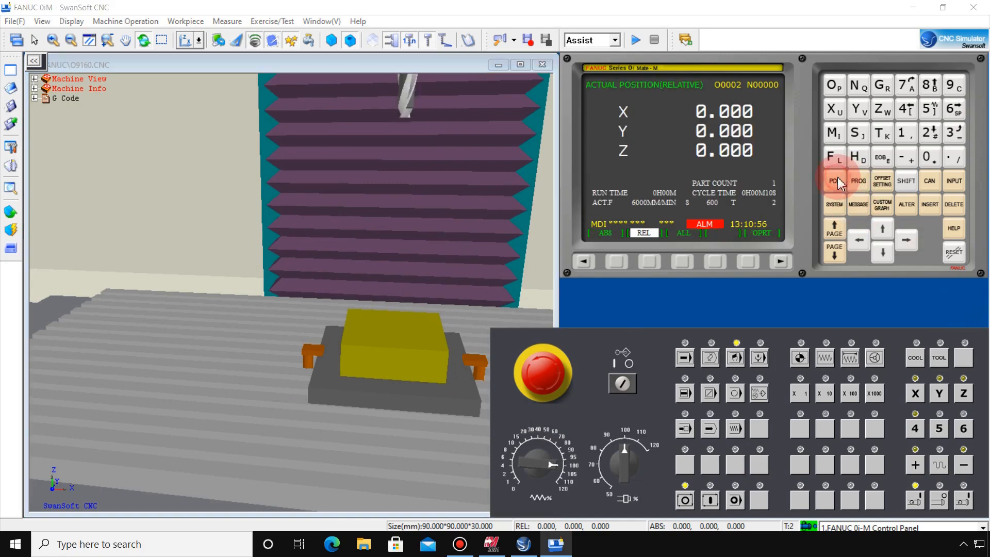
{"action": "left_click", "coordinate": [883, 181]}
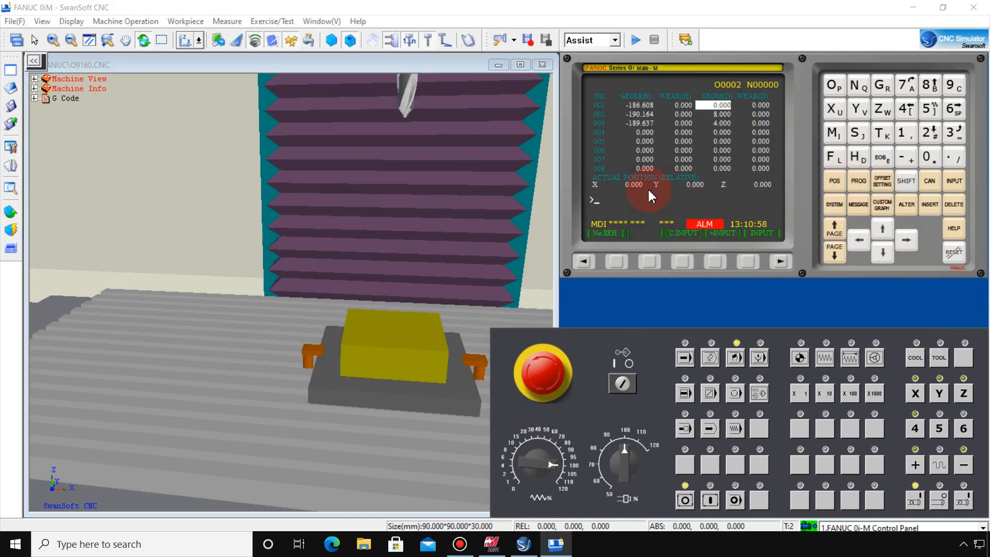
{"action": "left_click", "coordinate": [584, 261]}
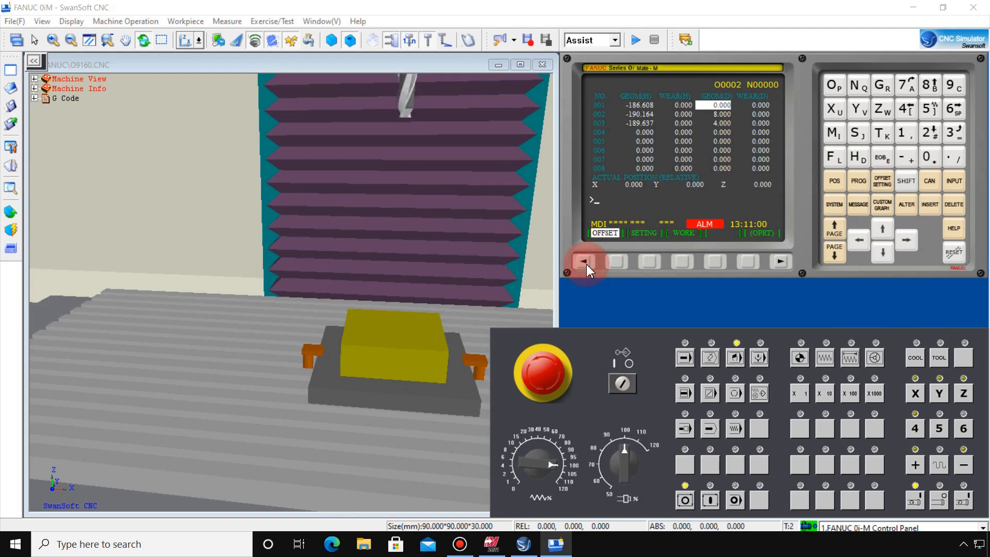
{"action": "left_click", "coordinate": [682, 261]}
{"action": "left_click", "coordinate": [646, 184]}
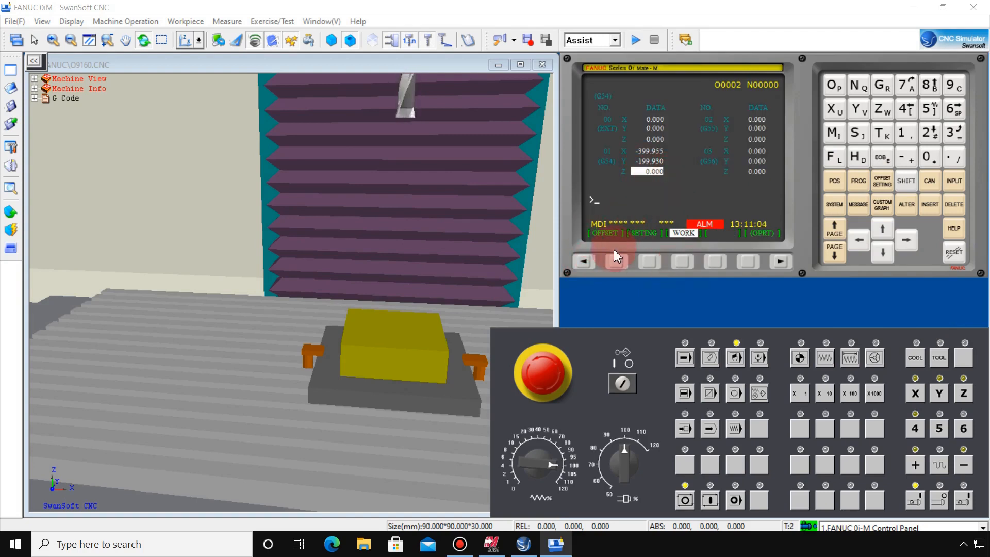
{"action": "left_click", "coordinate": [617, 264]}
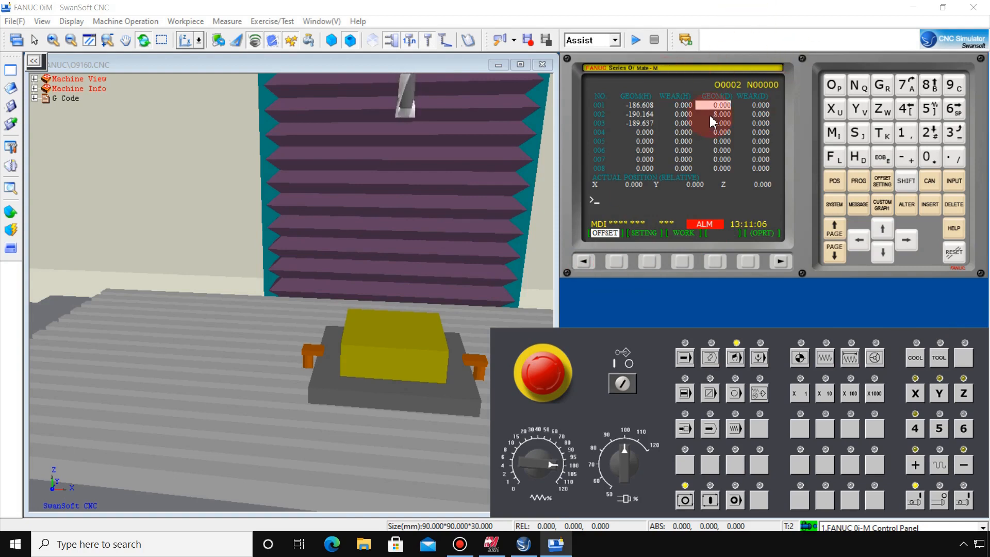
- Display the relative position and jog the Z axis in the negative and positive directions in JOG mode
{"action": "left_click", "coordinate": [834, 181]}
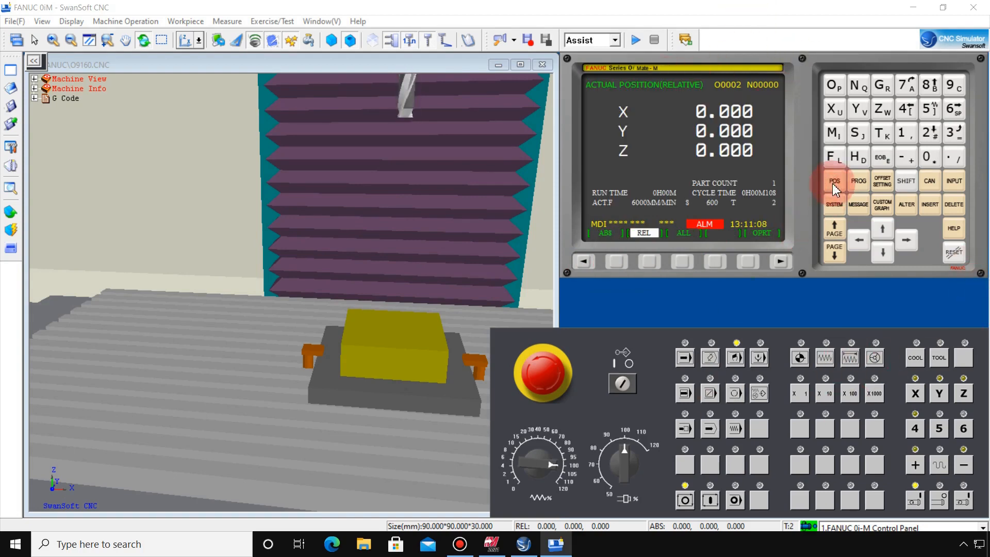
{"action": "left_click", "coordinate": [963, 394]}
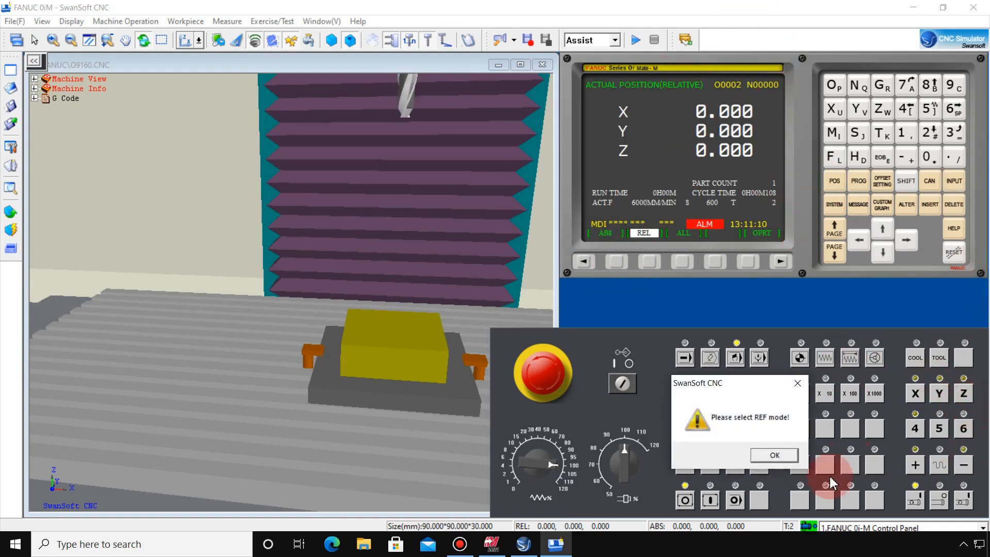
{"action": "left_click", "coordinate": [775, 456]}
{"action": "left_click", "coordinate": [825, 357]}
{"action": "left_click", "coordinate": [963, 394]}
{"action": "left_click", "coordinate": [962, 465]}
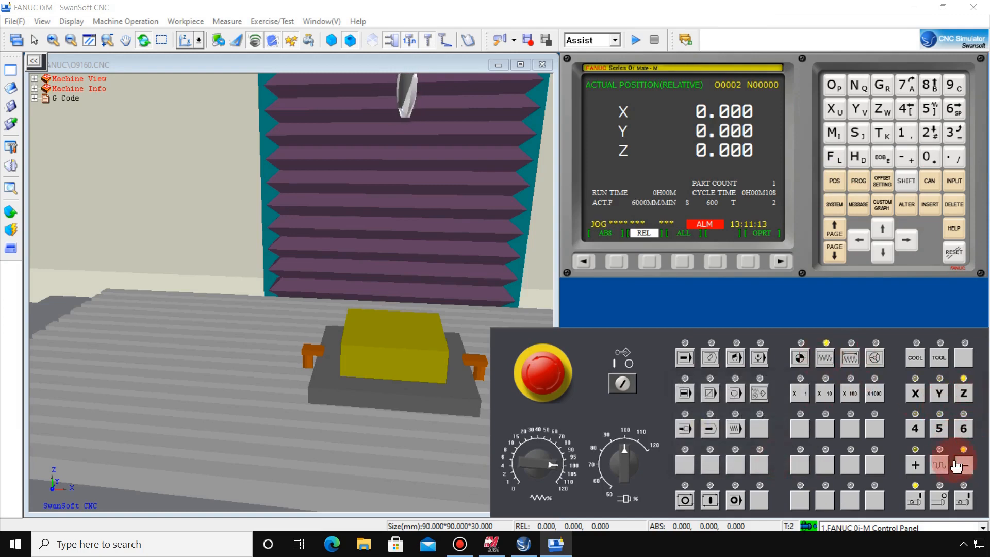
{"action": "left_click", "coordinate": [918, 464]}
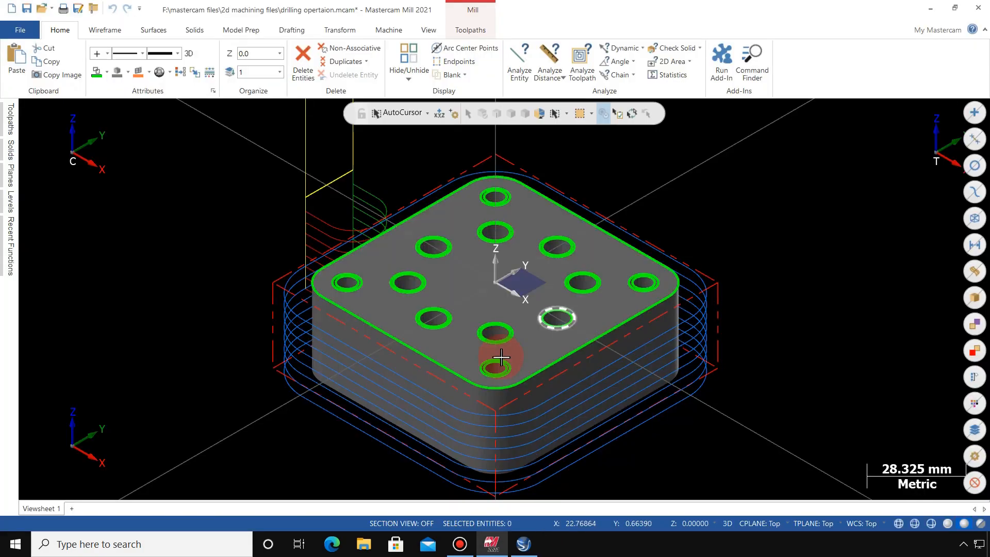
- Switch to Mastercam and examine the block's contour toolpath and its associated managers
{"action": "left_click", "coordinate": [505, 355]}
{"action": "scroll", "coordinate": [507, 354], "scroll_direction": "down", "scroll_amount": 2}
{"action": "scroll", "coordinate": [507, 355], "scroll_direction": "up", "scroll_amount": 1}
{"action": "scroll", "coordinate": [507, 355], "scroll_direction": "down", "scroll_amount": 1}
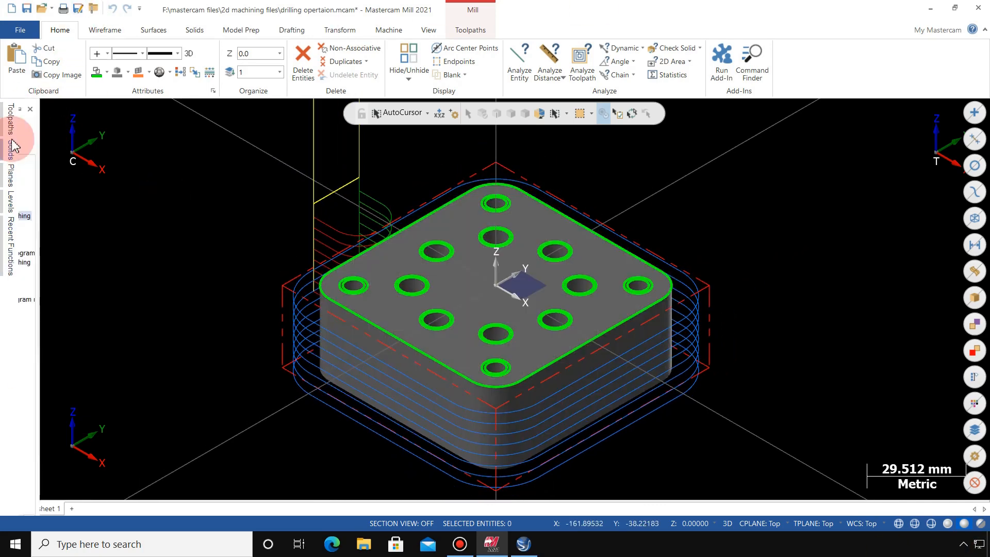
{"action": "mouse_move", "coordinate": [12, 140]}
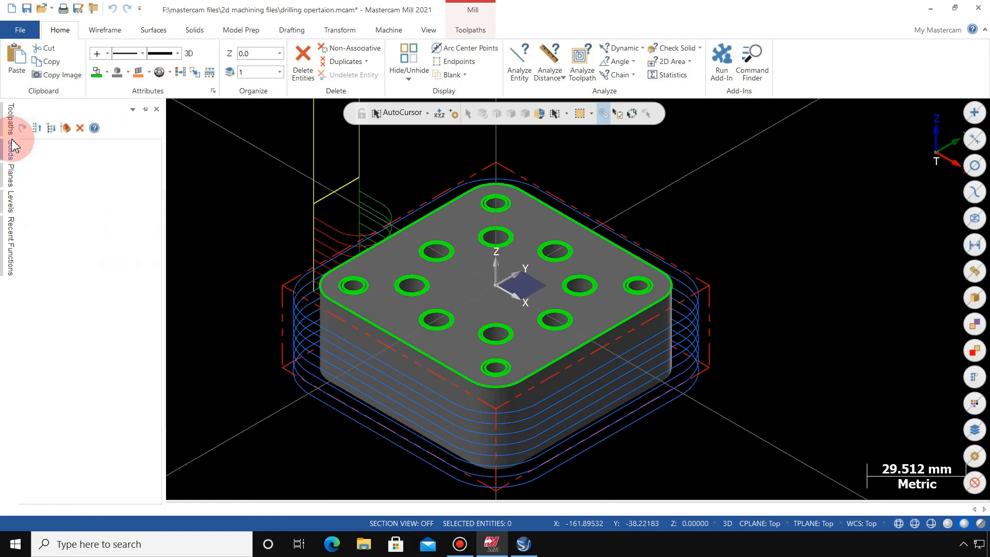